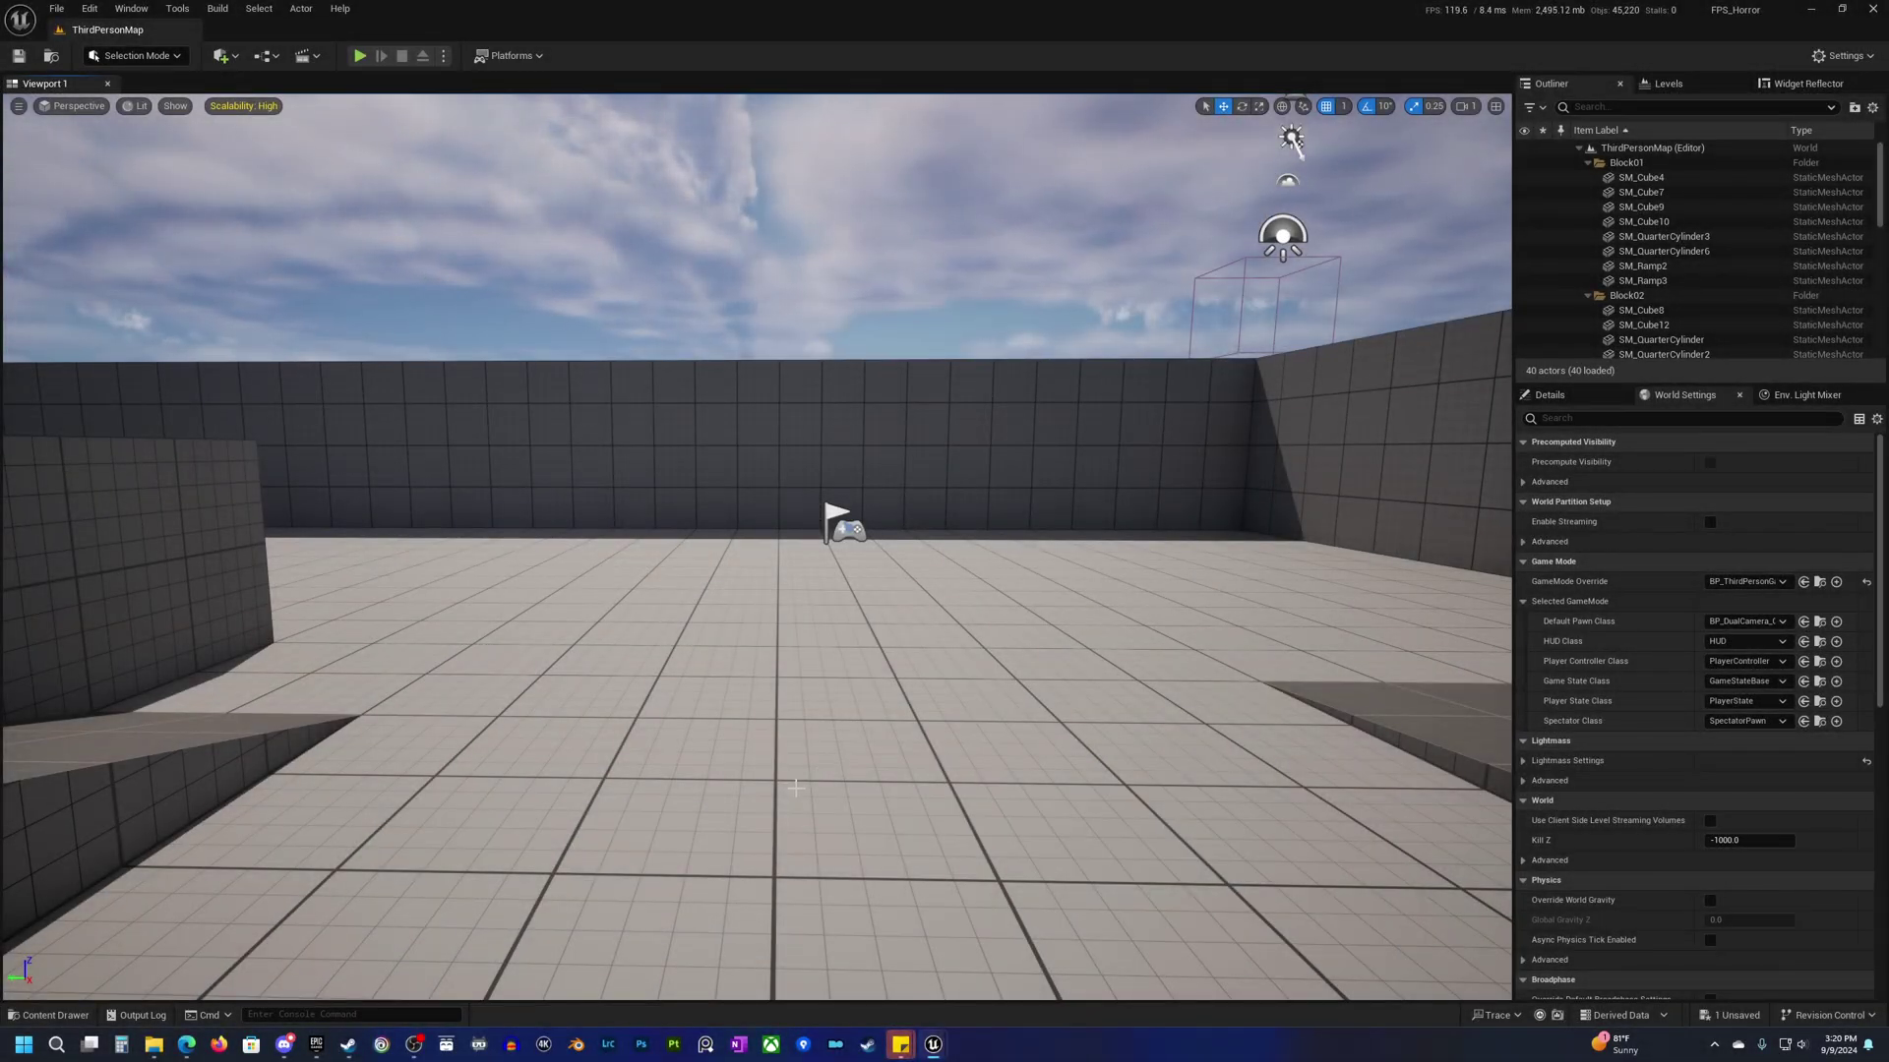
right_drag(821, 783, 815, 789)
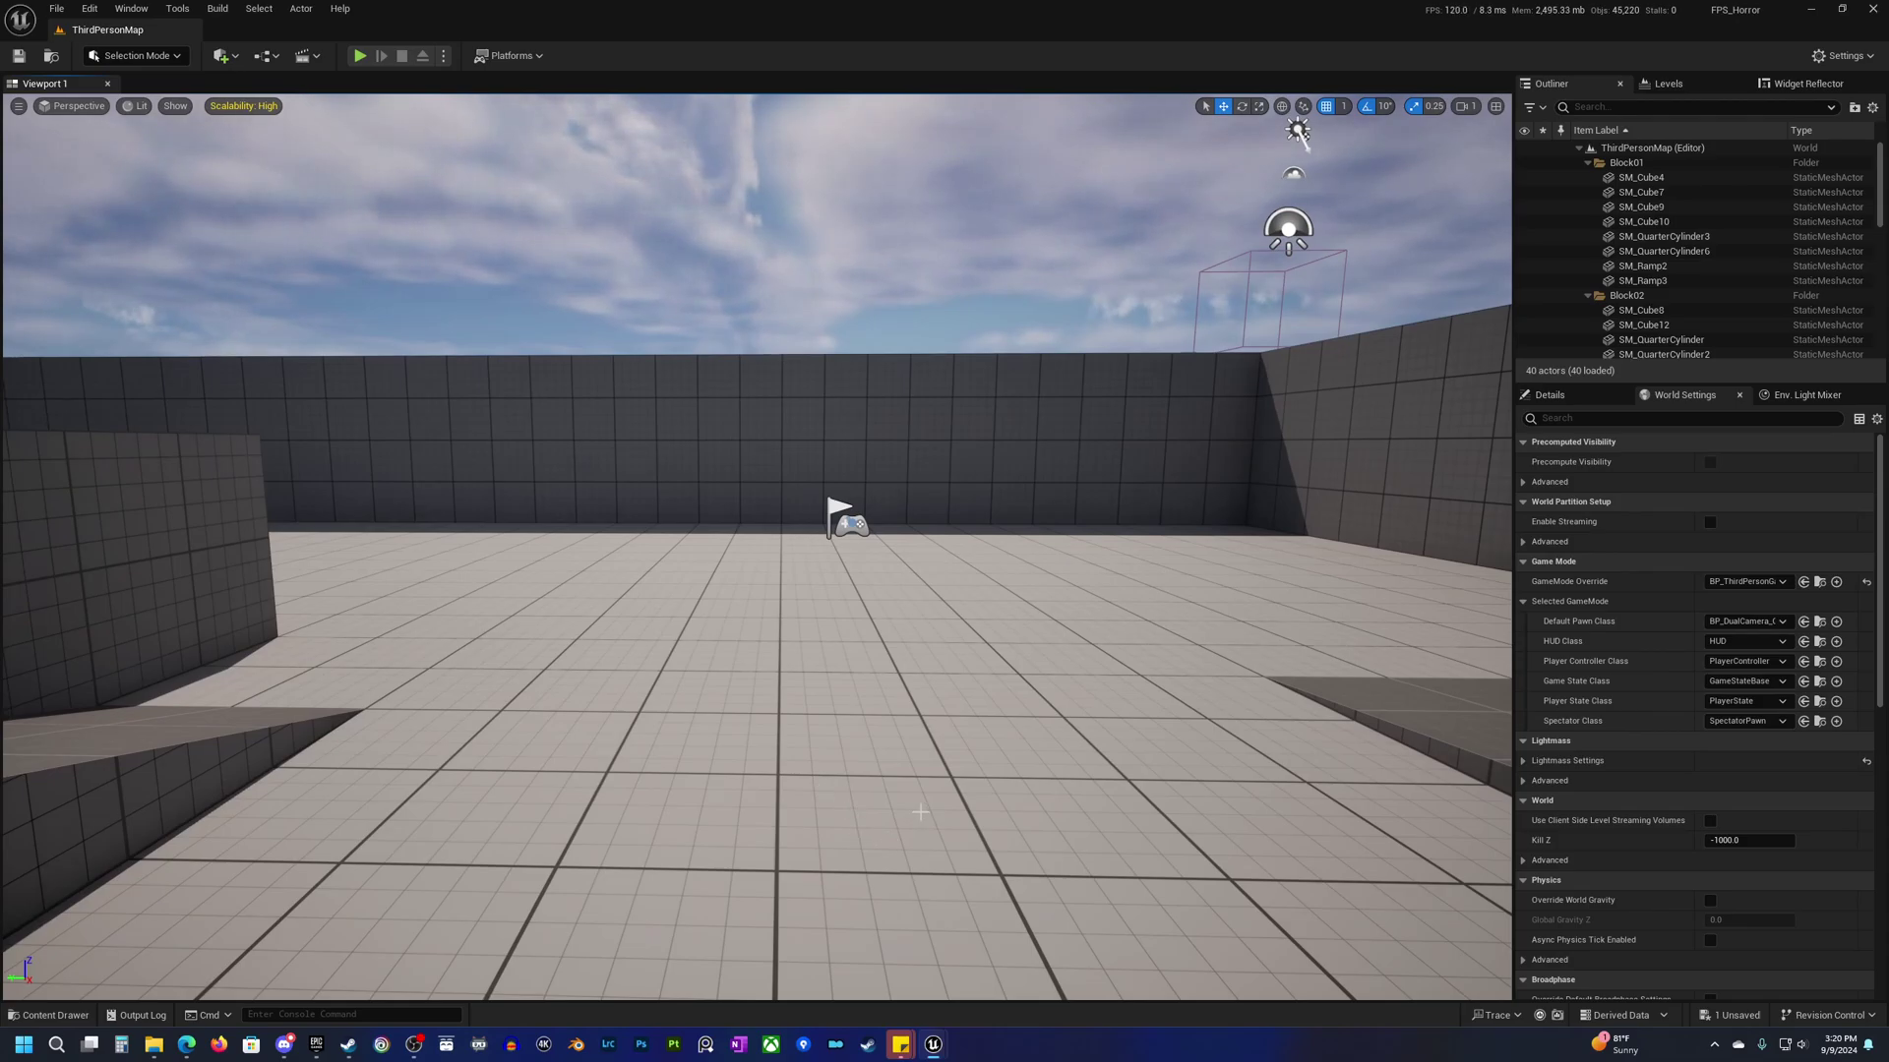
right_drag(890, 822, 904, 822)
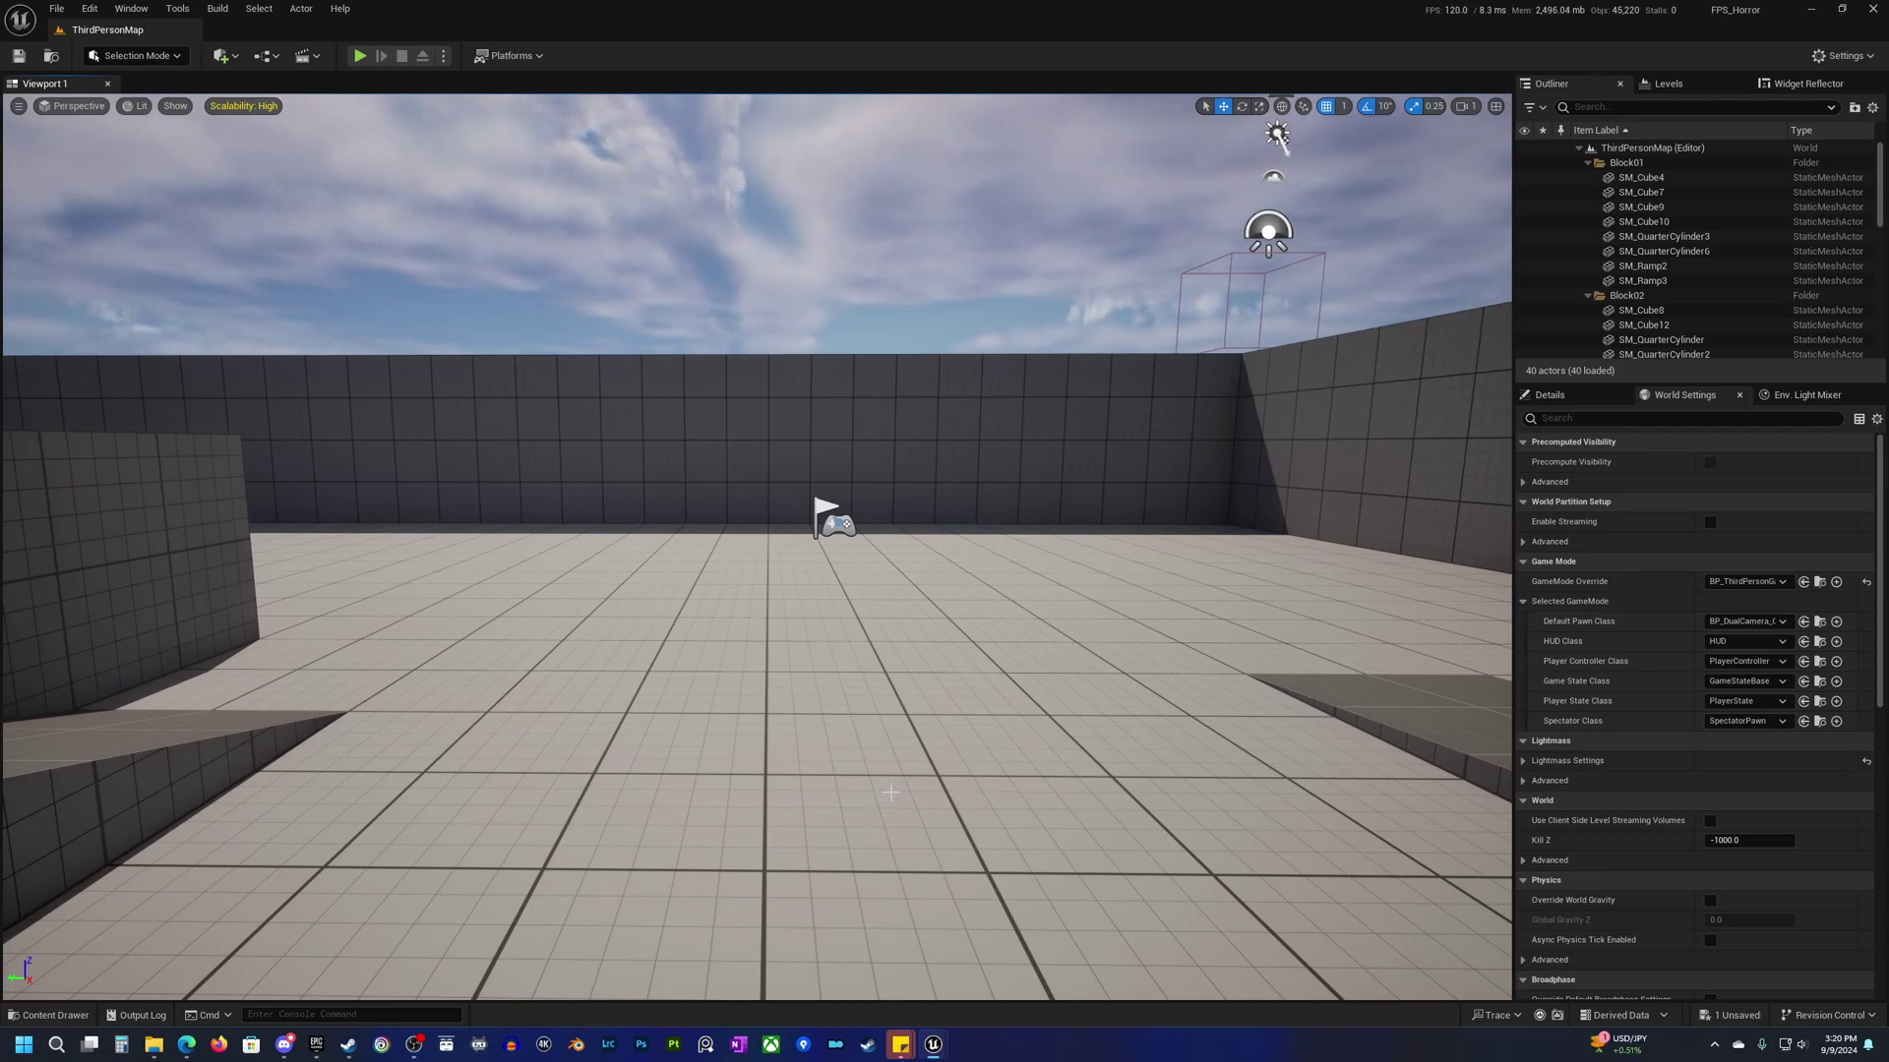
right_drag(892, 791, 934, 809)
scroll(891, 762, down, 1)
key(w)
key(d)
key(w)
key(a)
key(q)
key(e)
right_drag(708, 657, 708, 656)
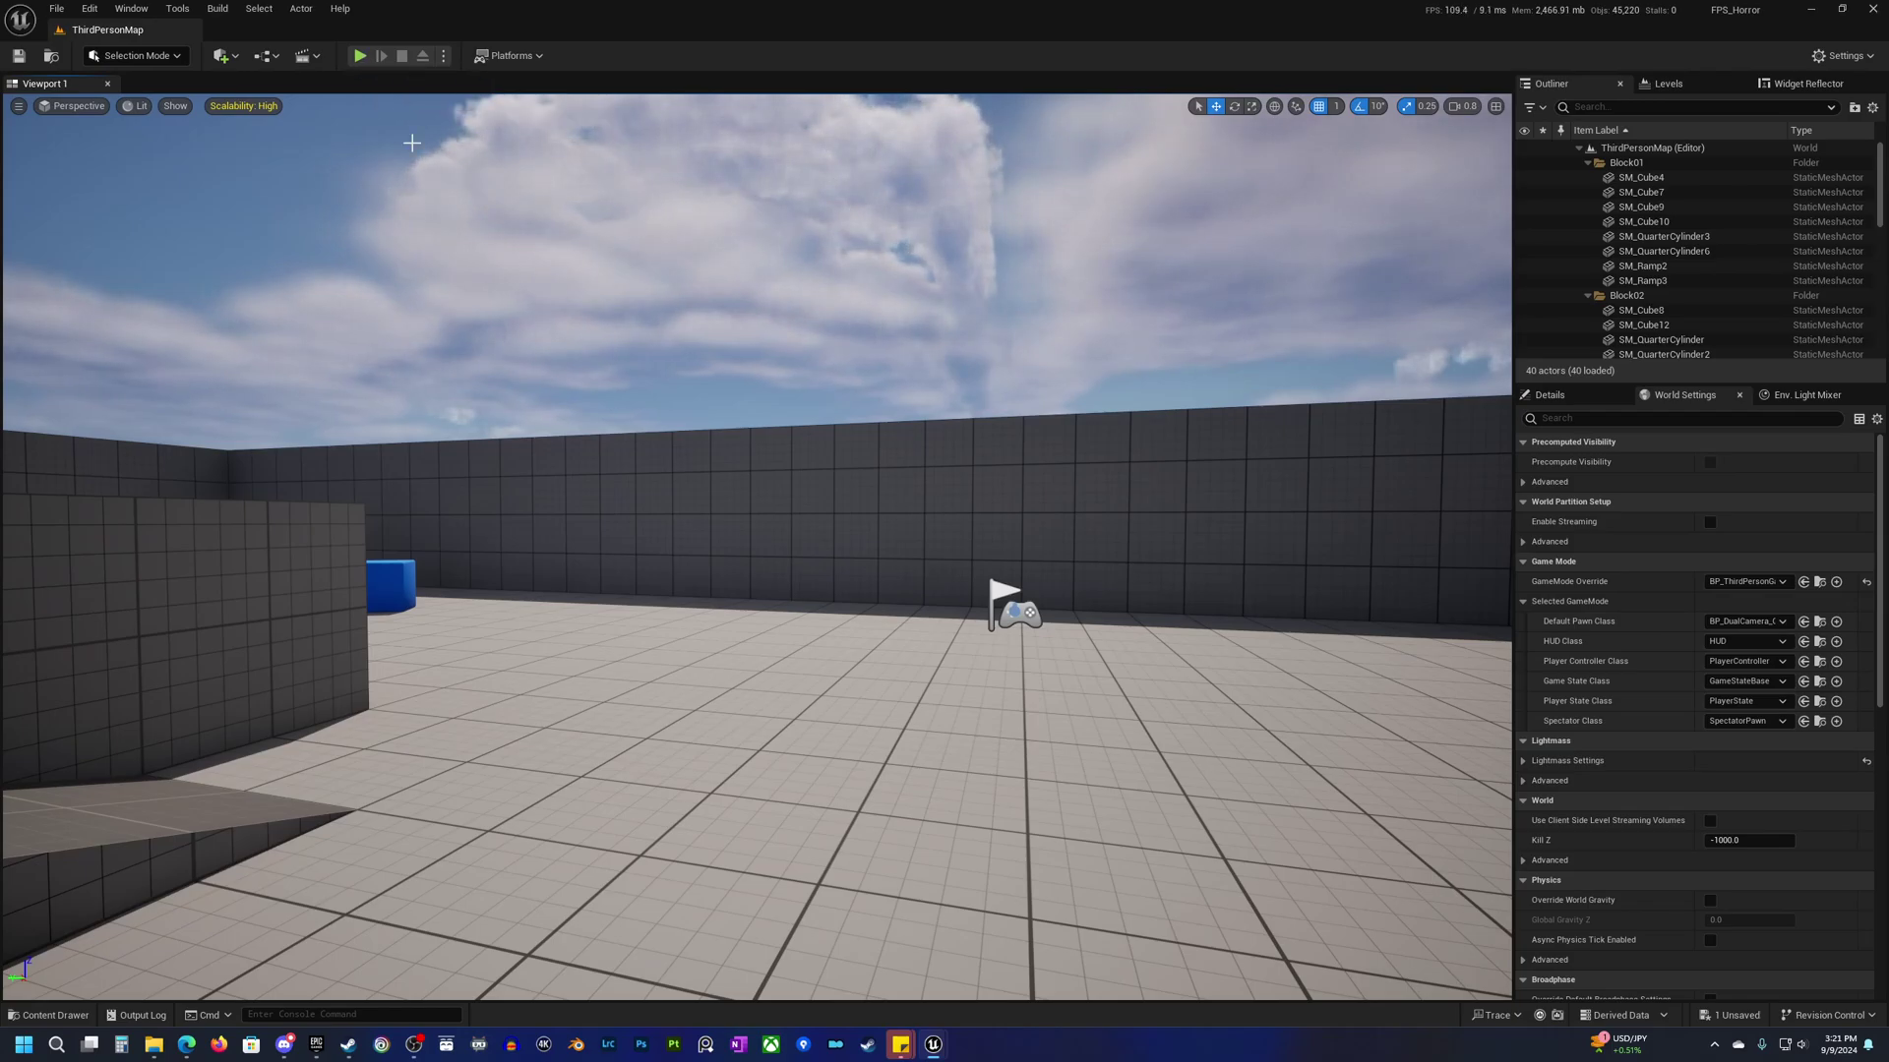
right_drag(1019, 823, 1019, 823)
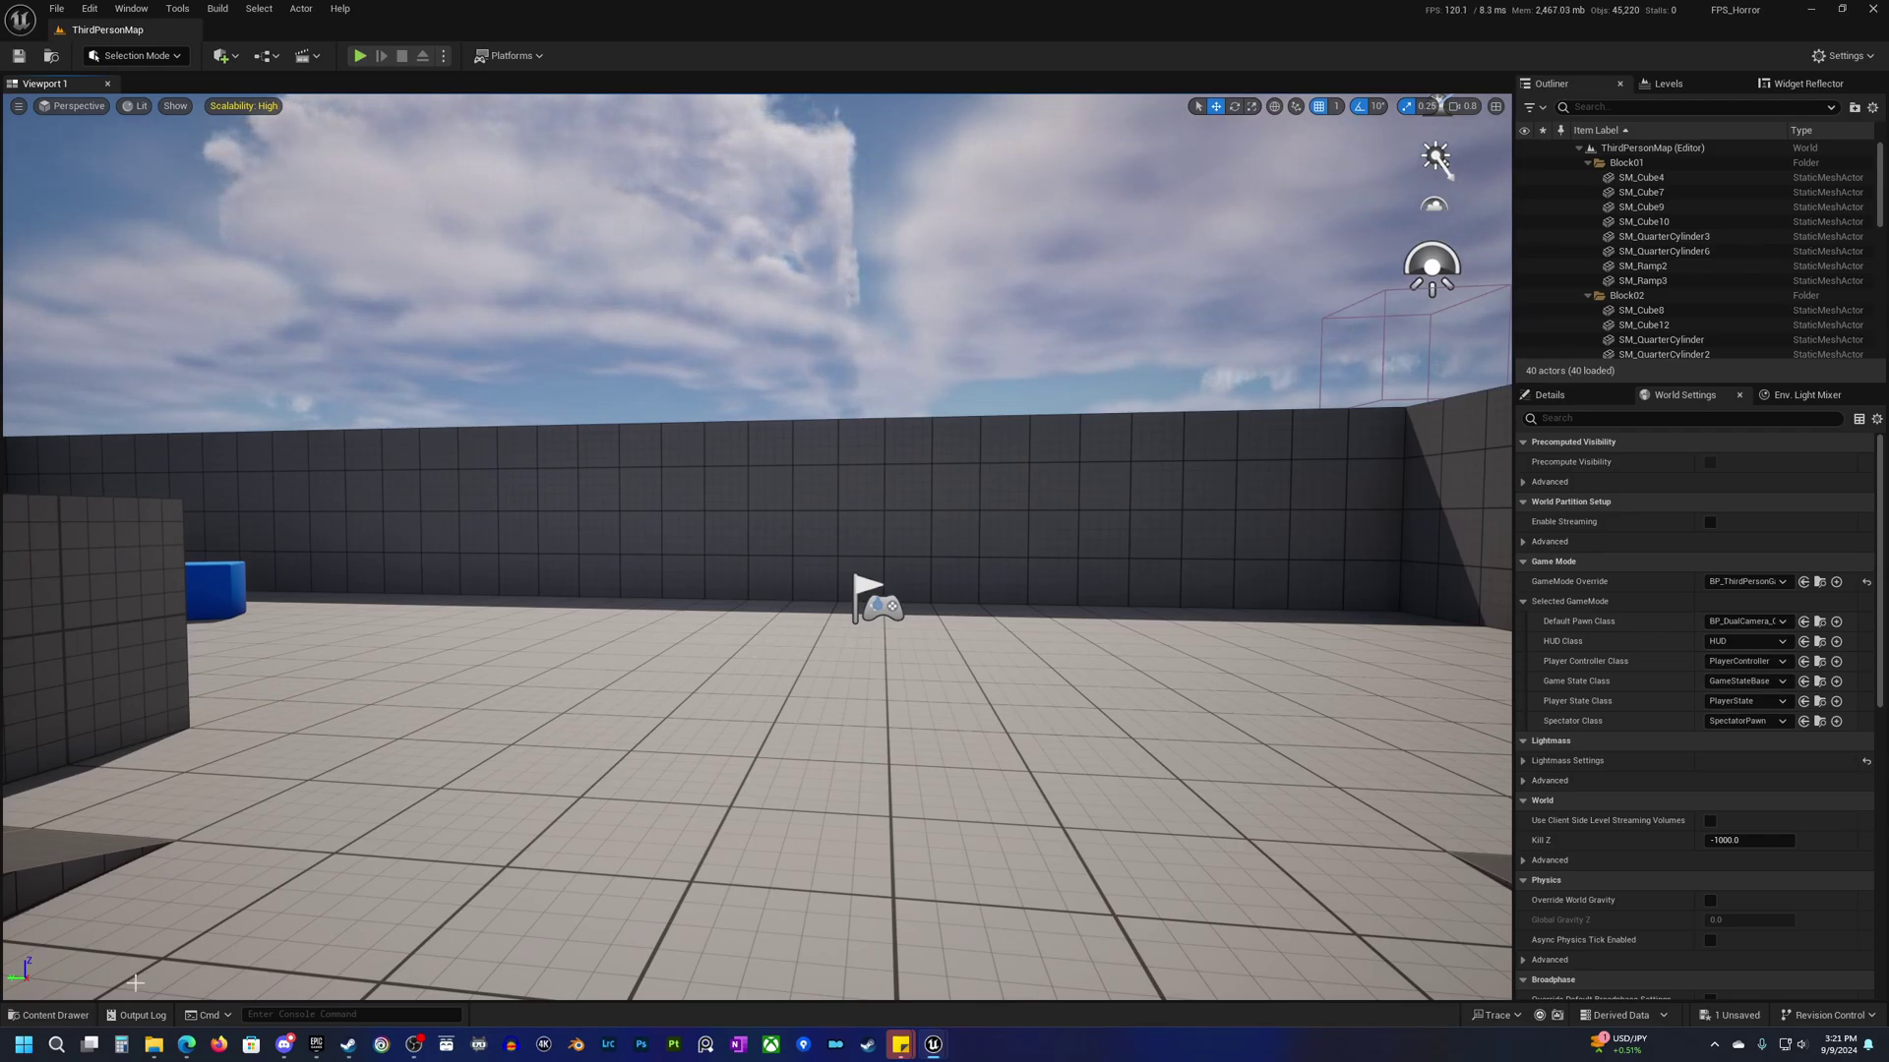
Set the game mode's Default Pawn Class to BP_FirstPersonCharacter from 01_MyContent/Characters and briefly play-test the level.
click(52, 1015)
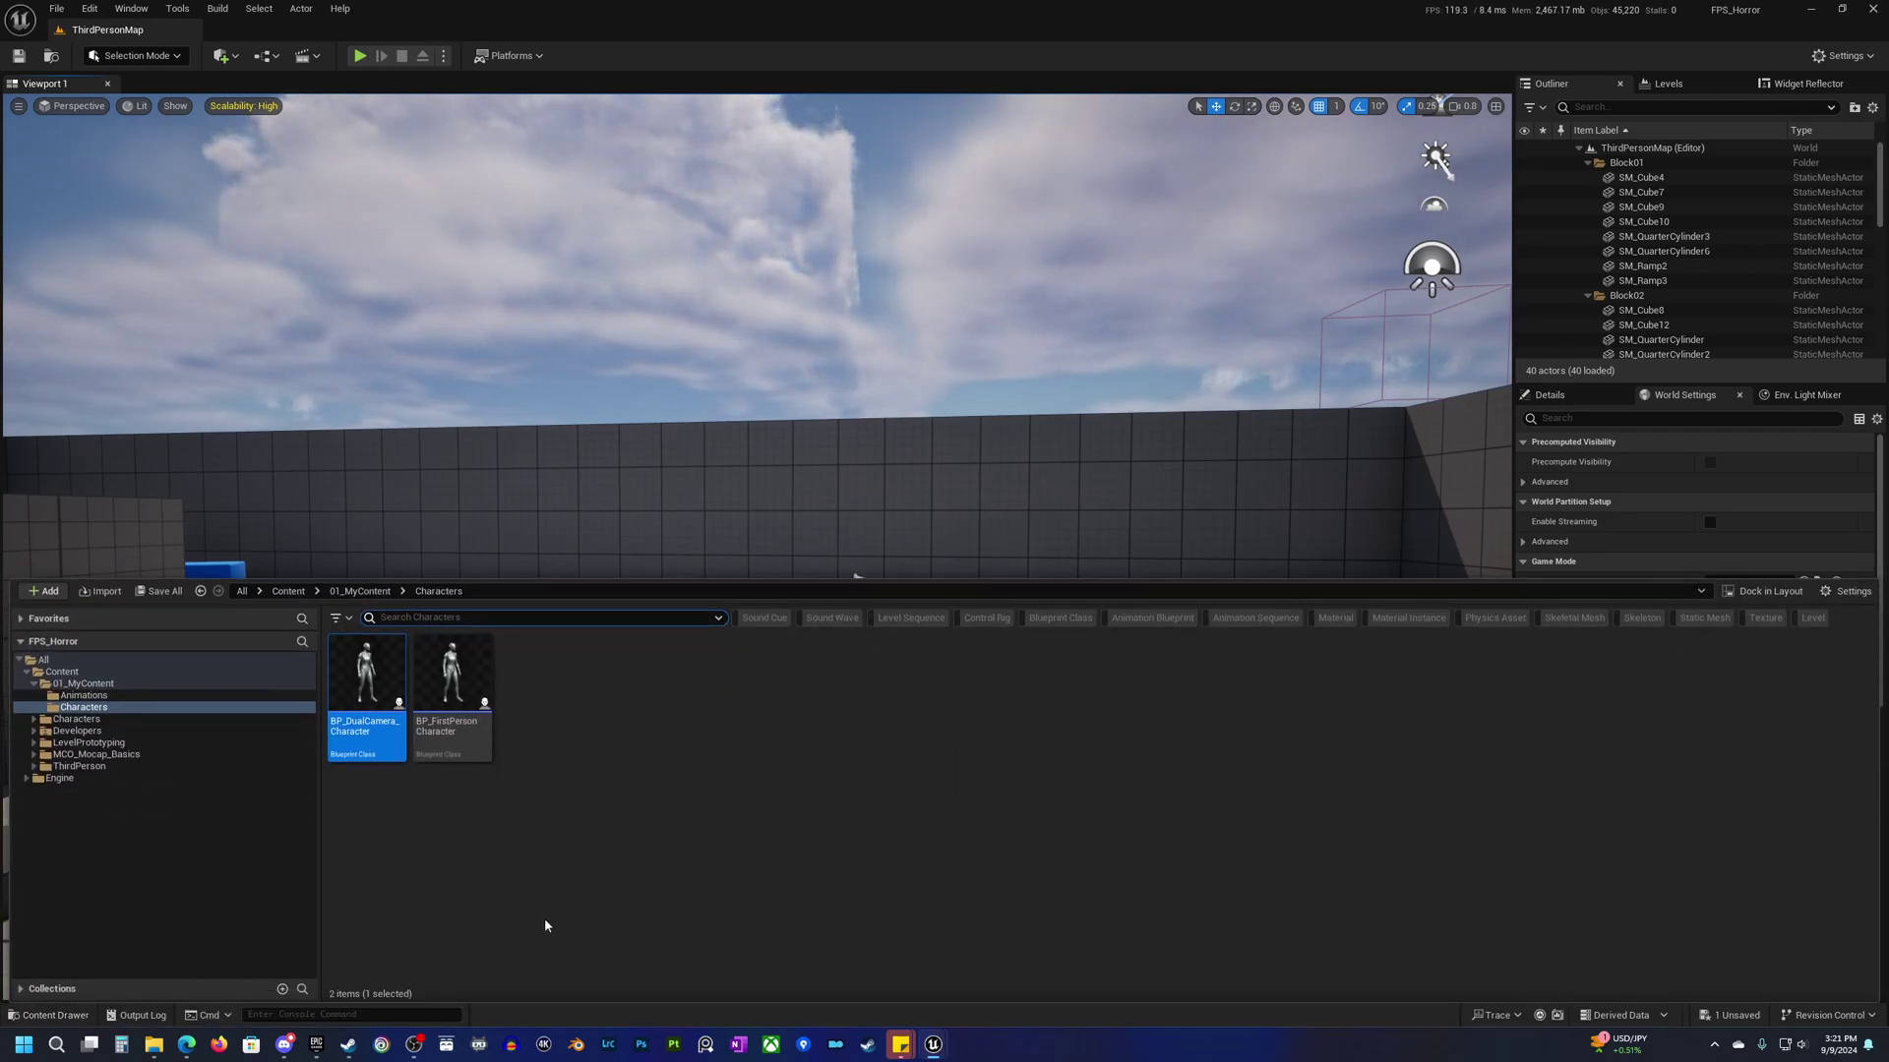
click(453, 679)
drag(675, 530, 706, 530)
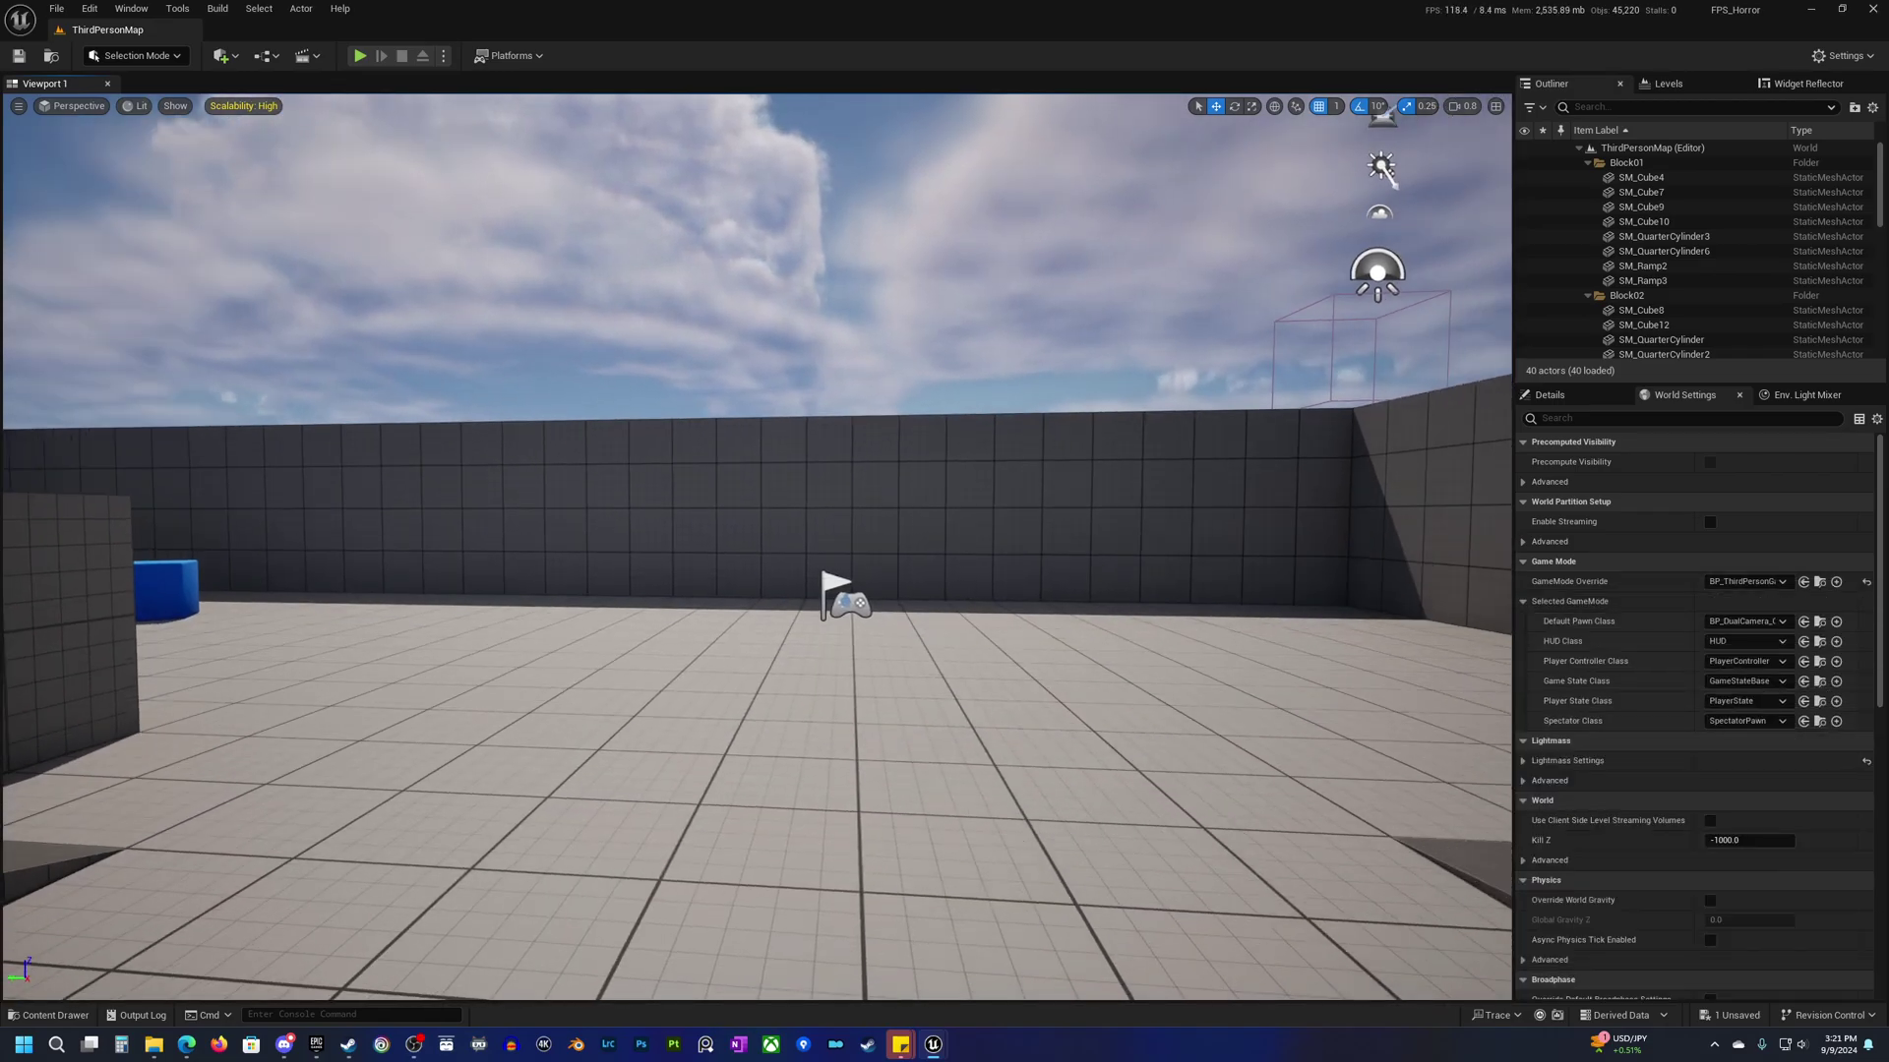
click(1804, 622)
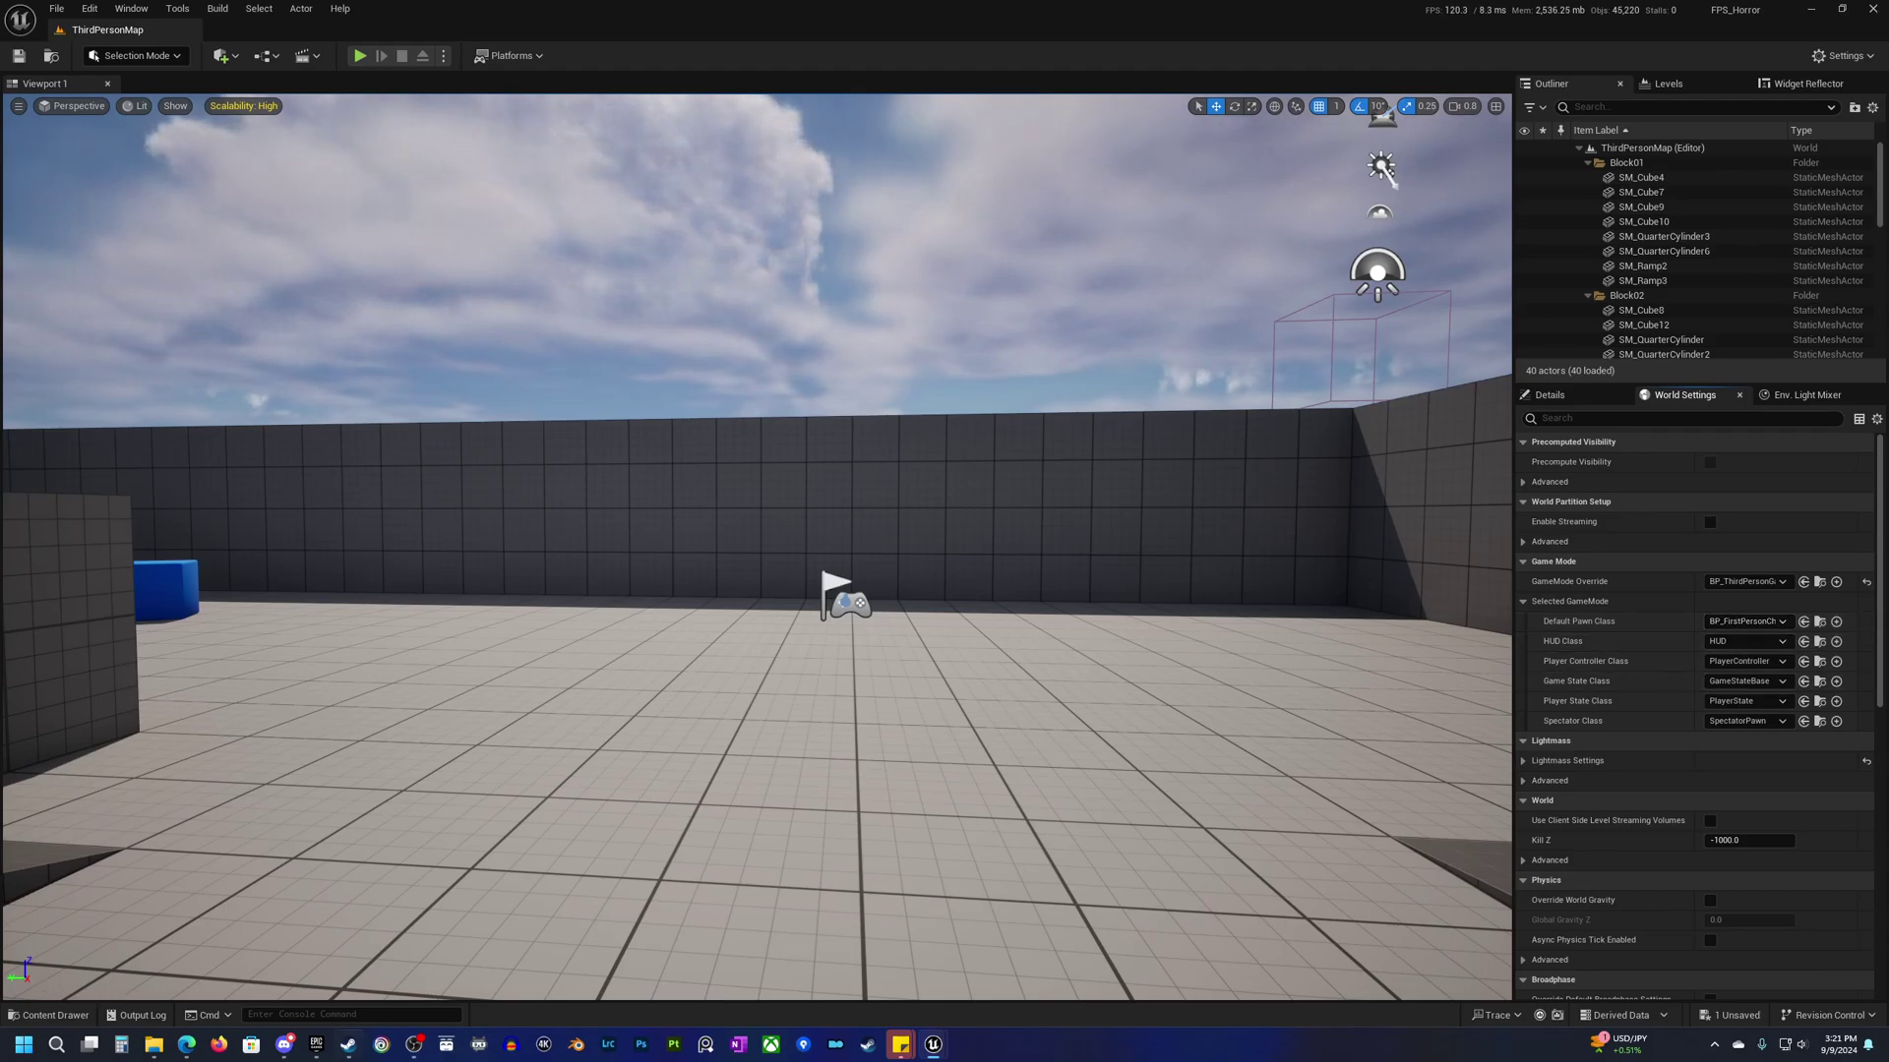
click(360, 57)
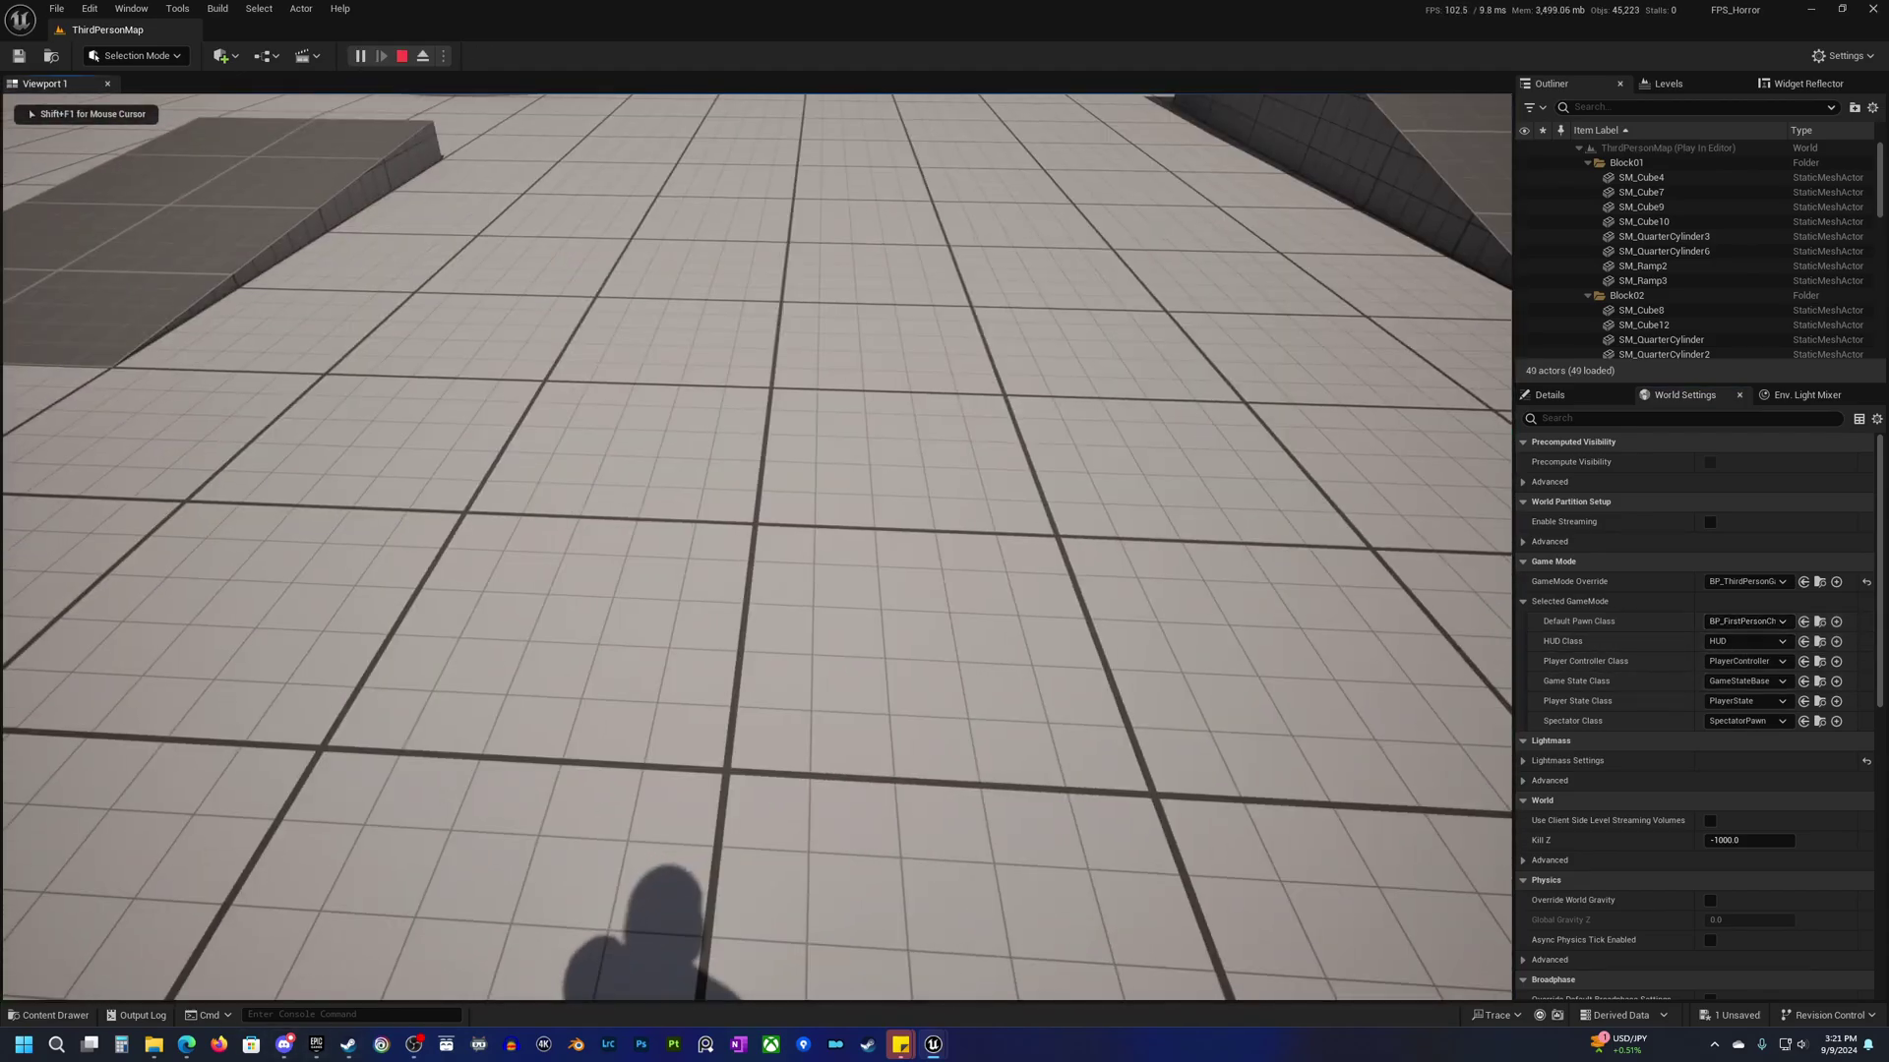
key(Escape)
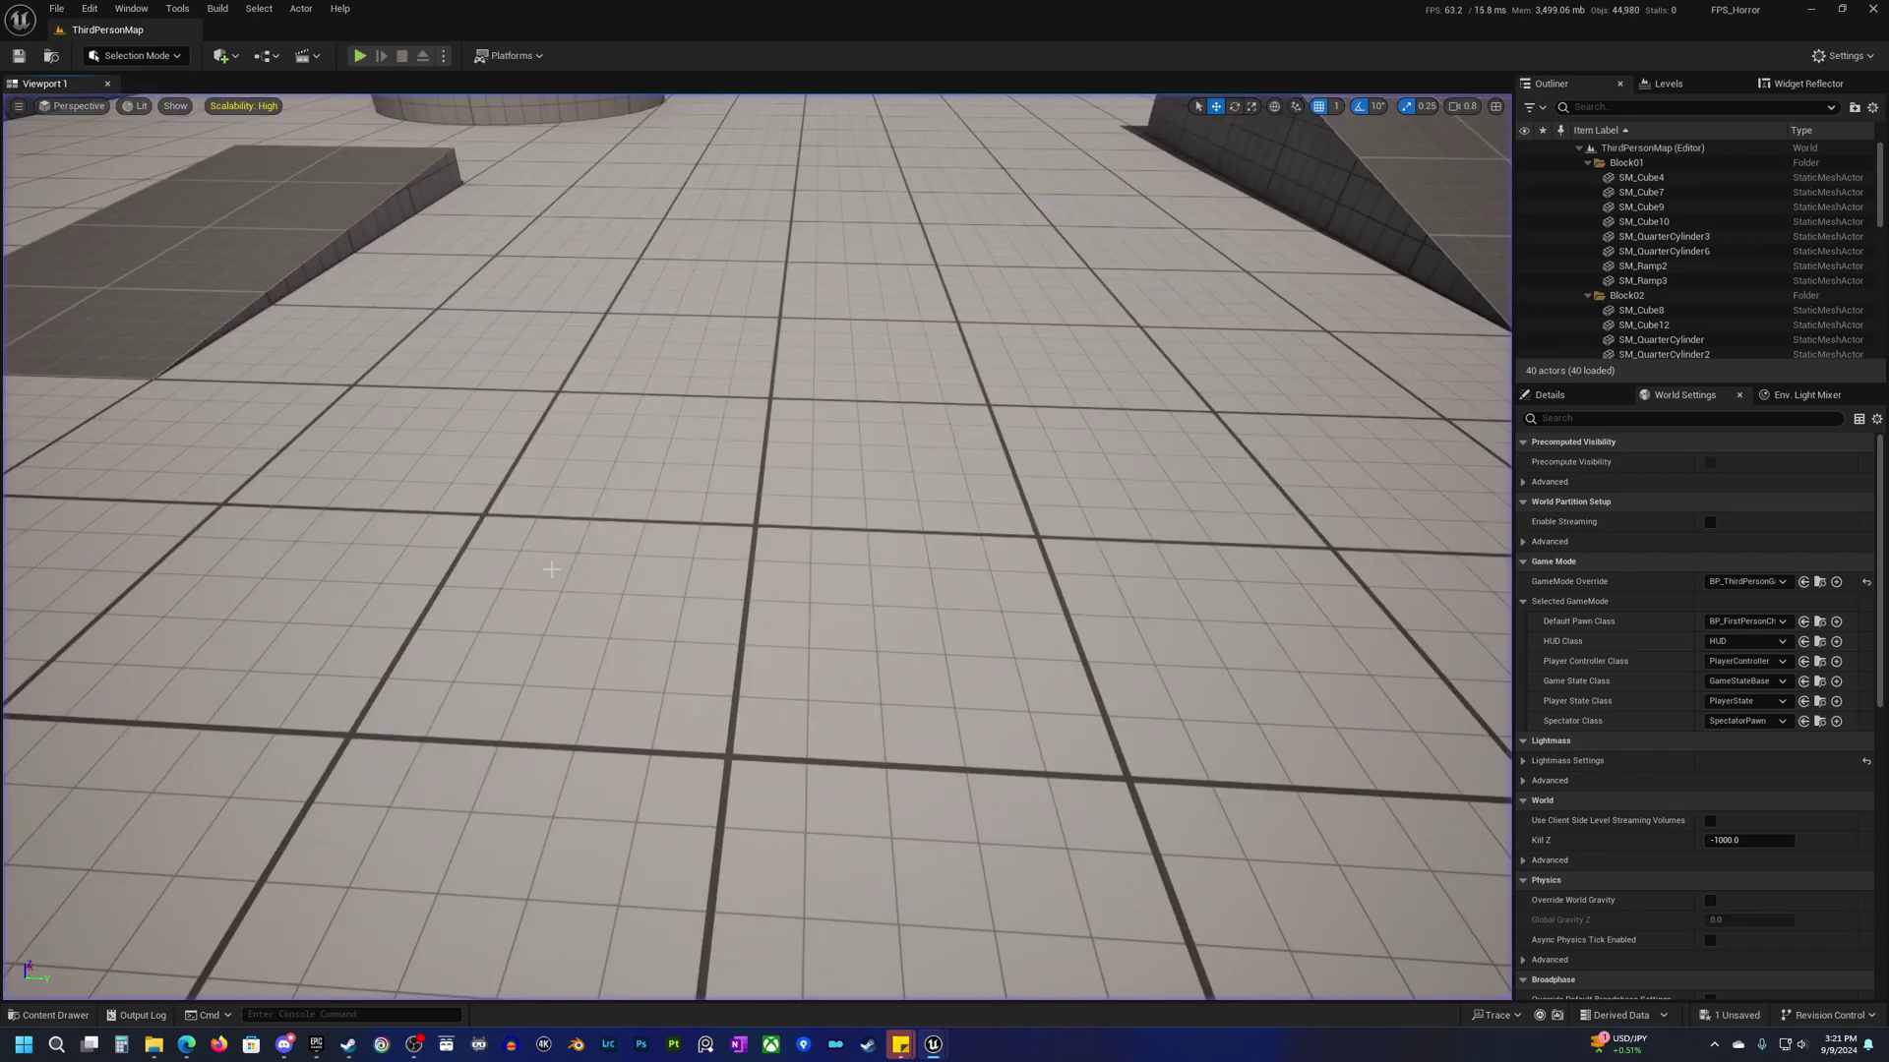
Create a new folder named Widgets inside 01_MyContent.
click(56, 1015)
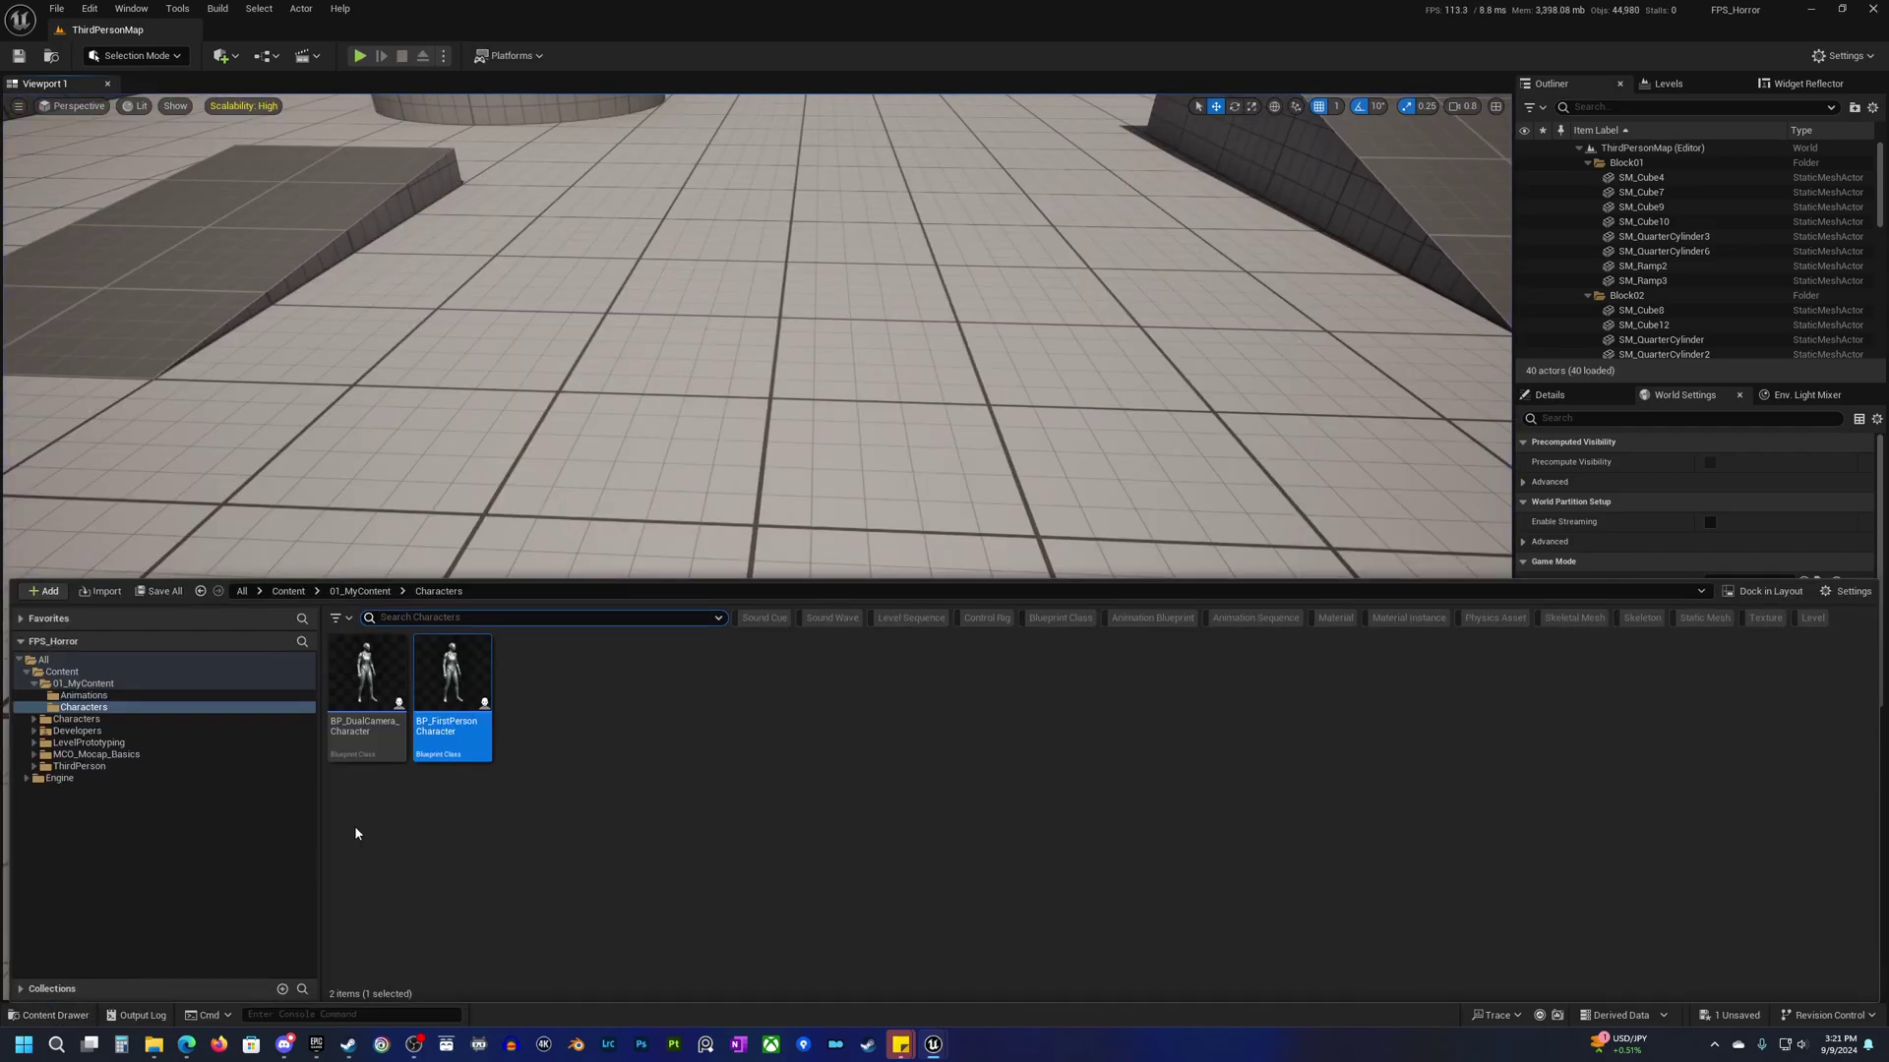
click(119, 684)
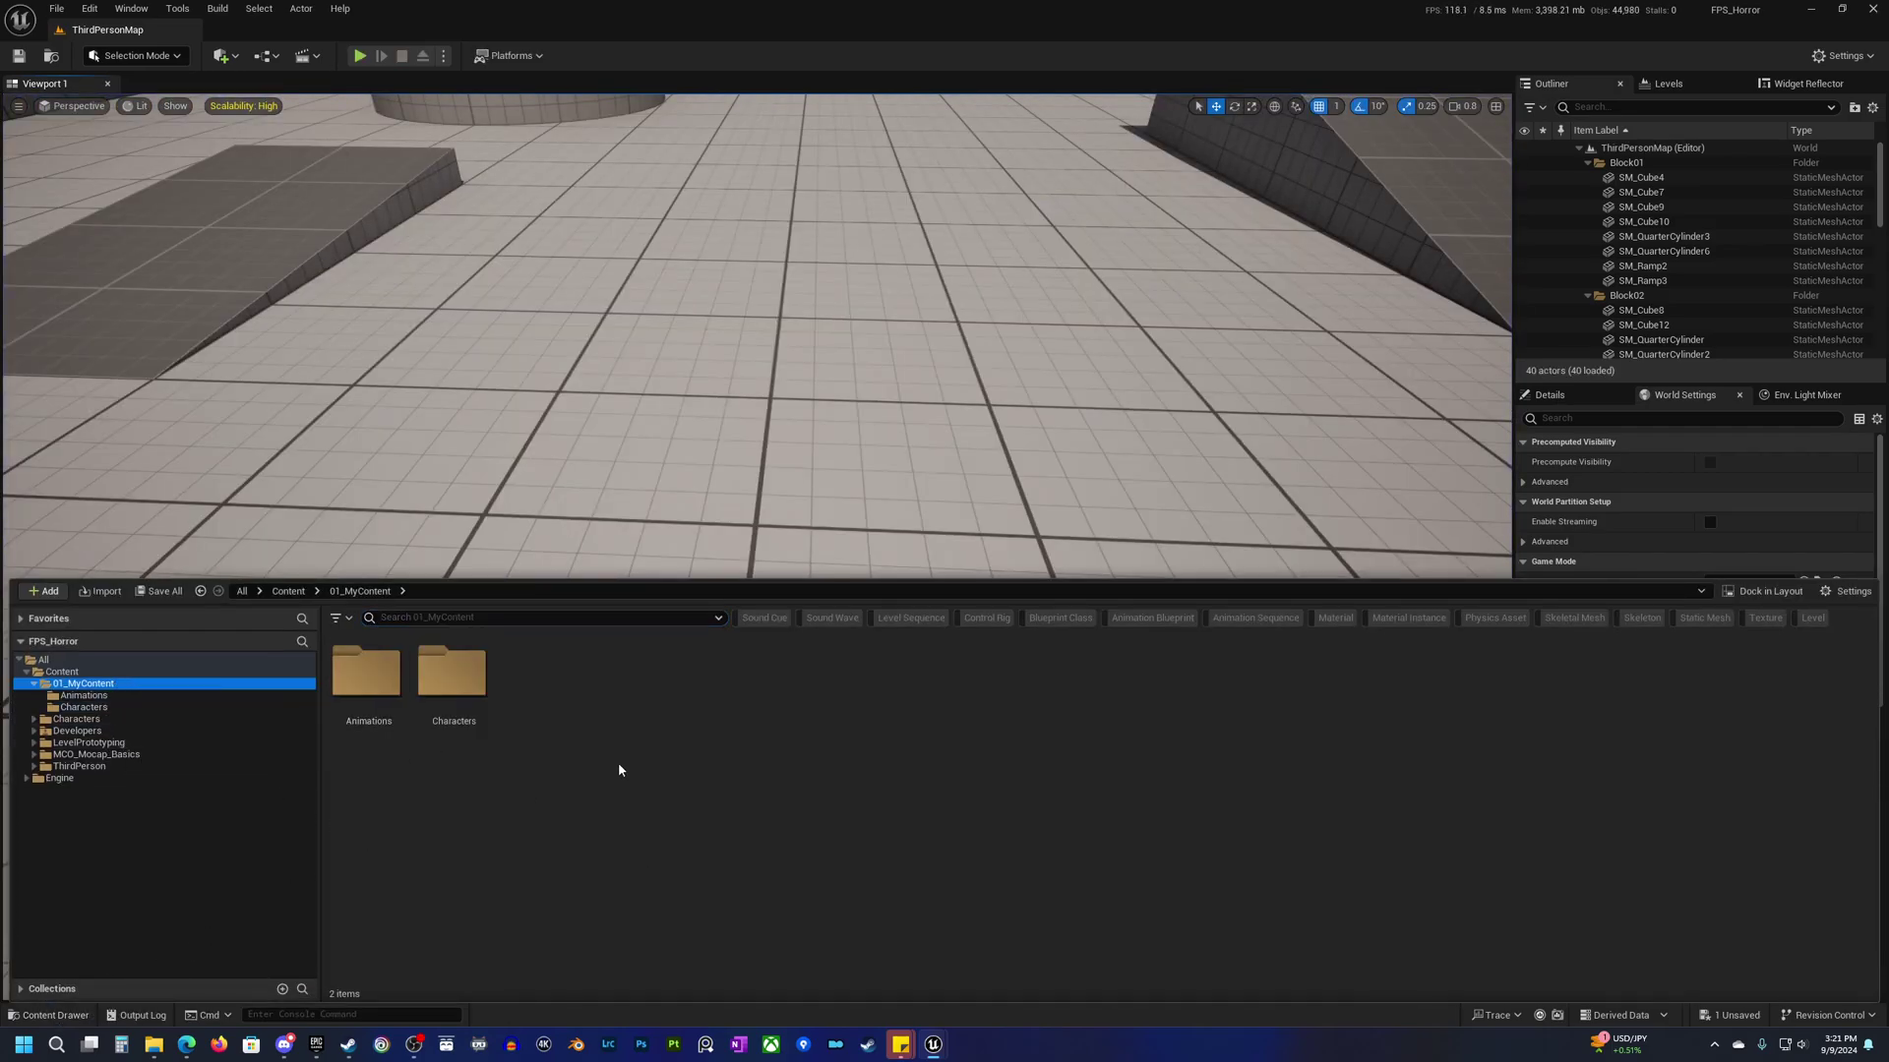
right_click(594, 726)
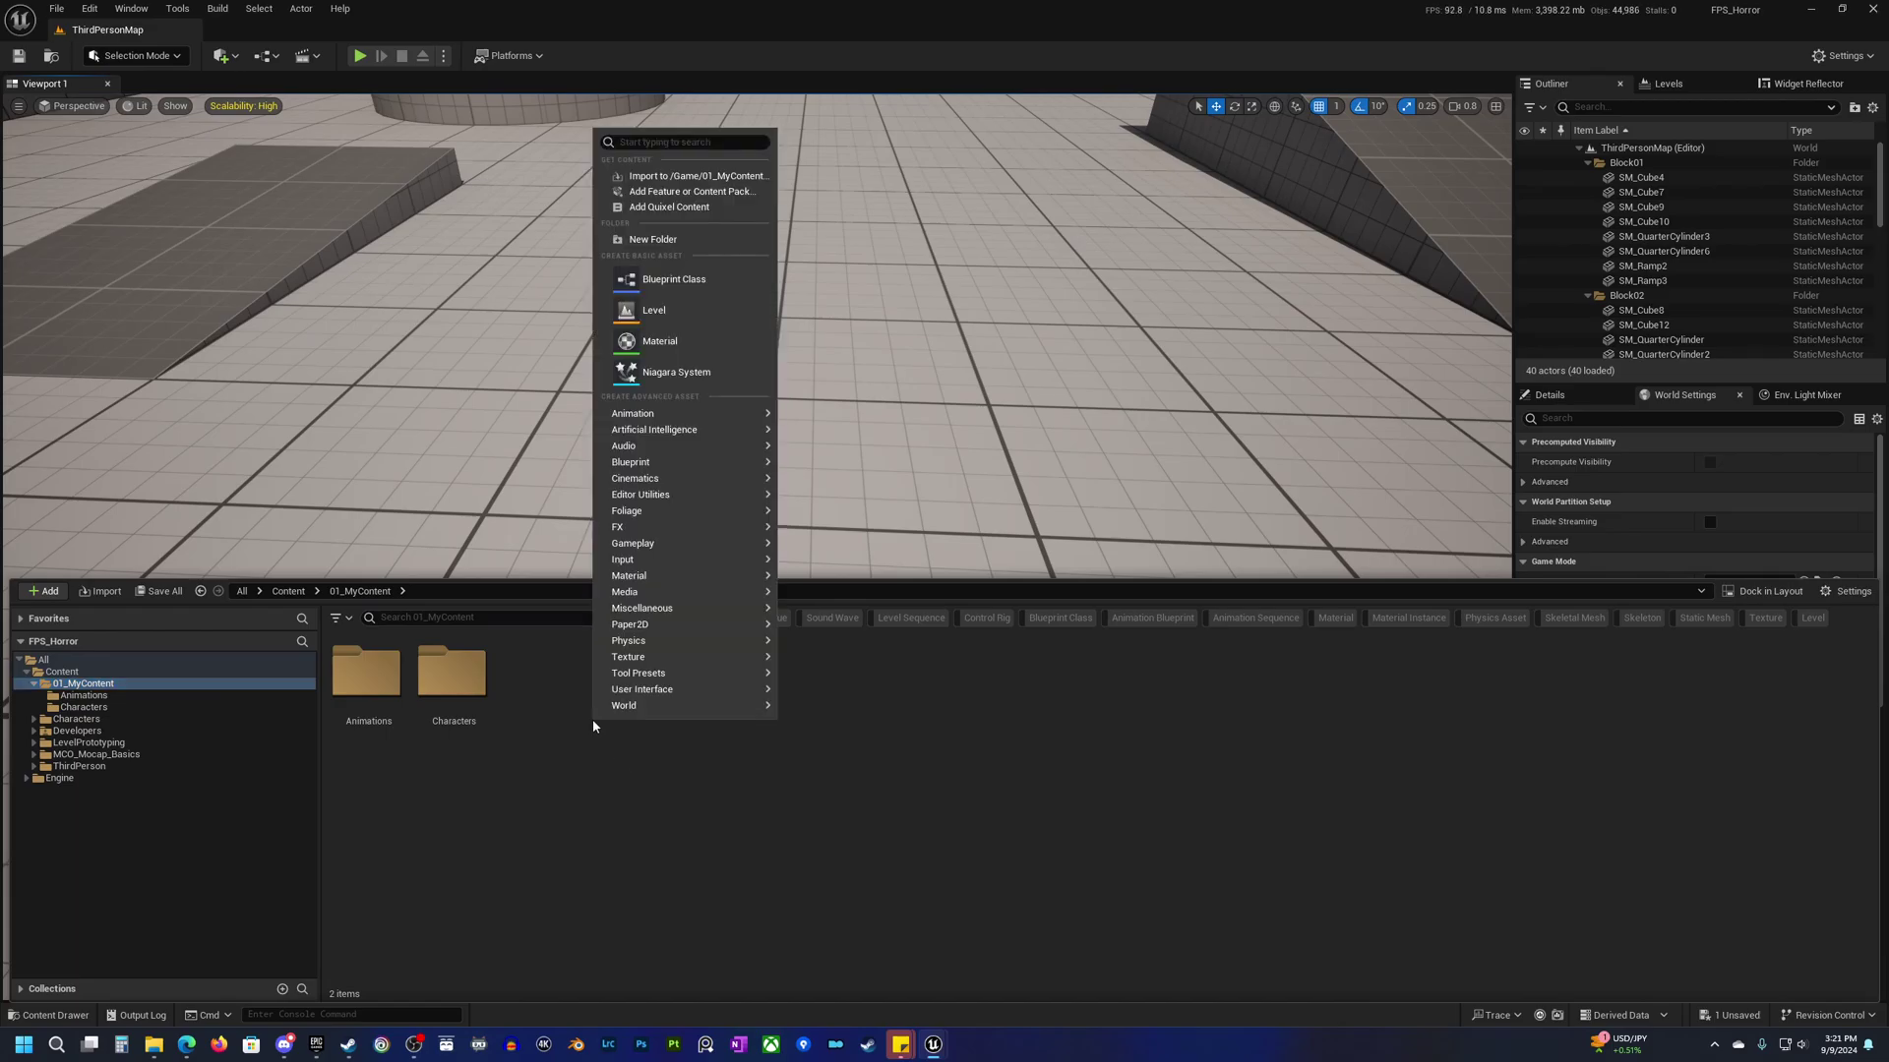
click(687, 244)
text(Wid)
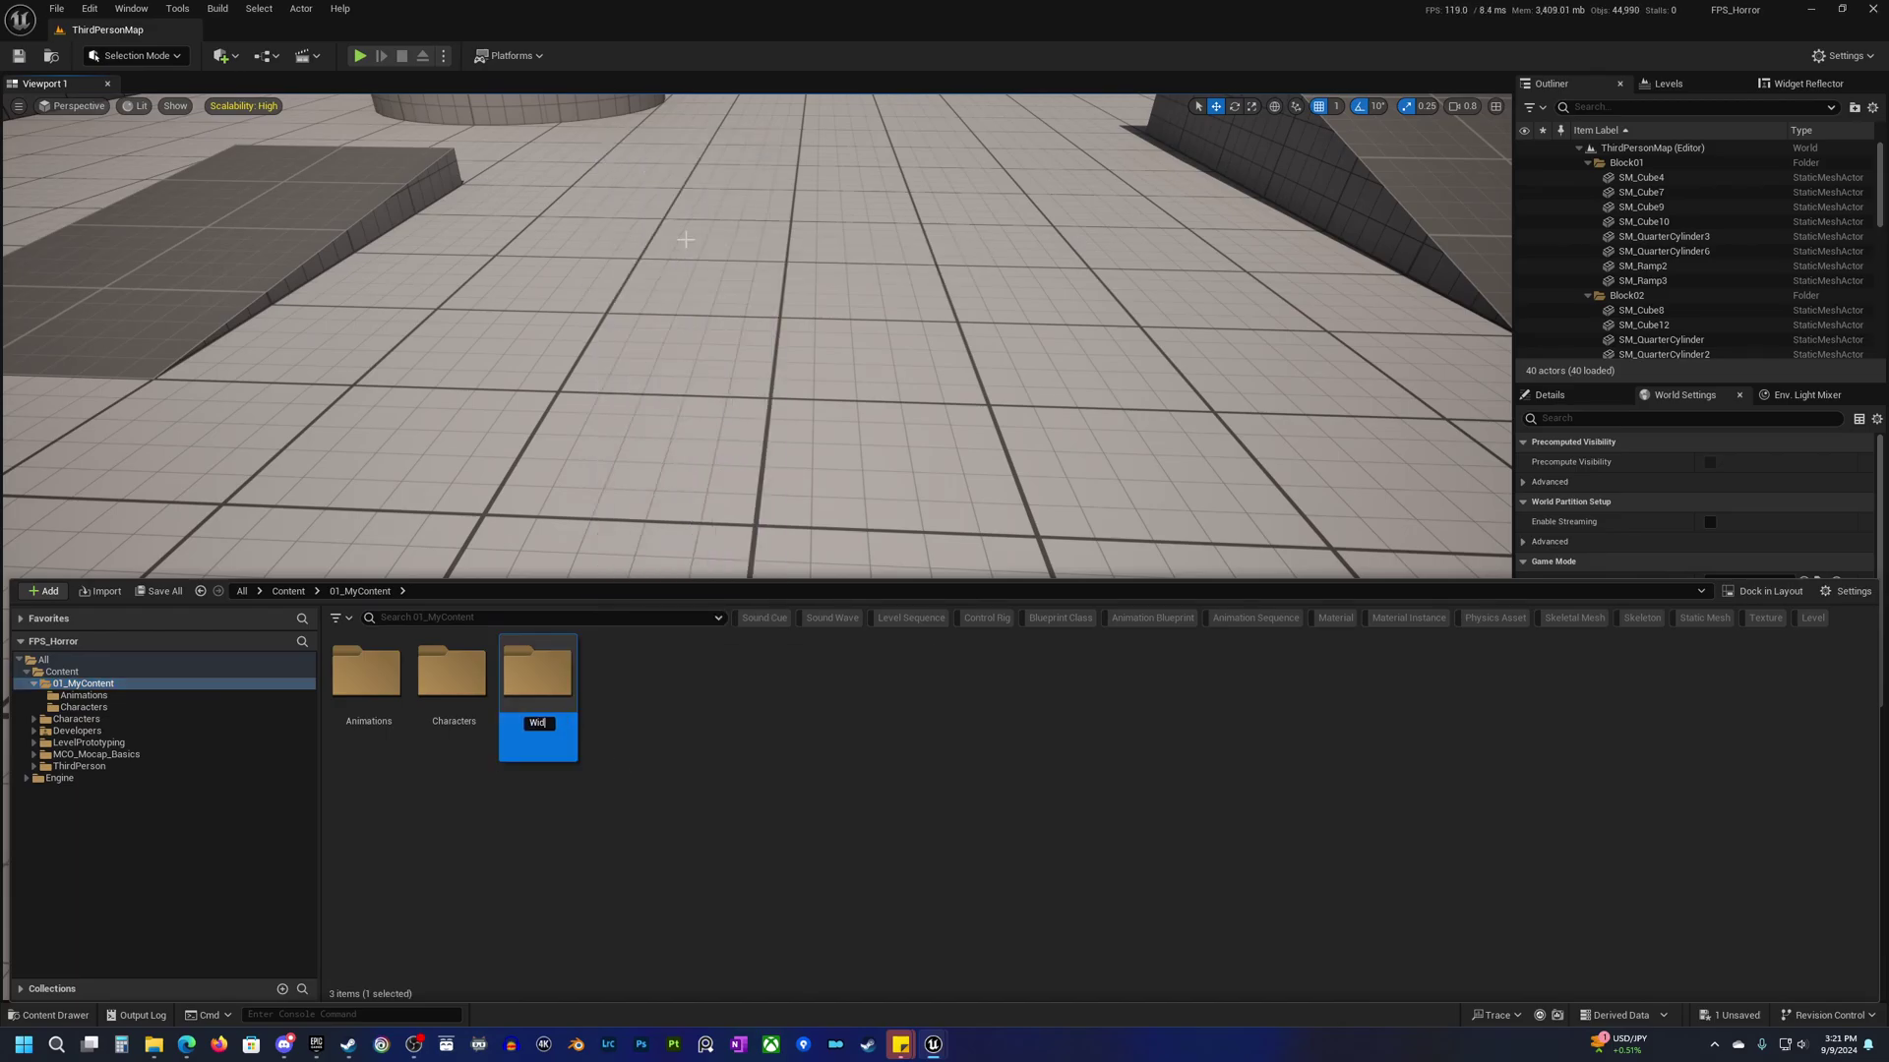
text(gets)
key(Return)
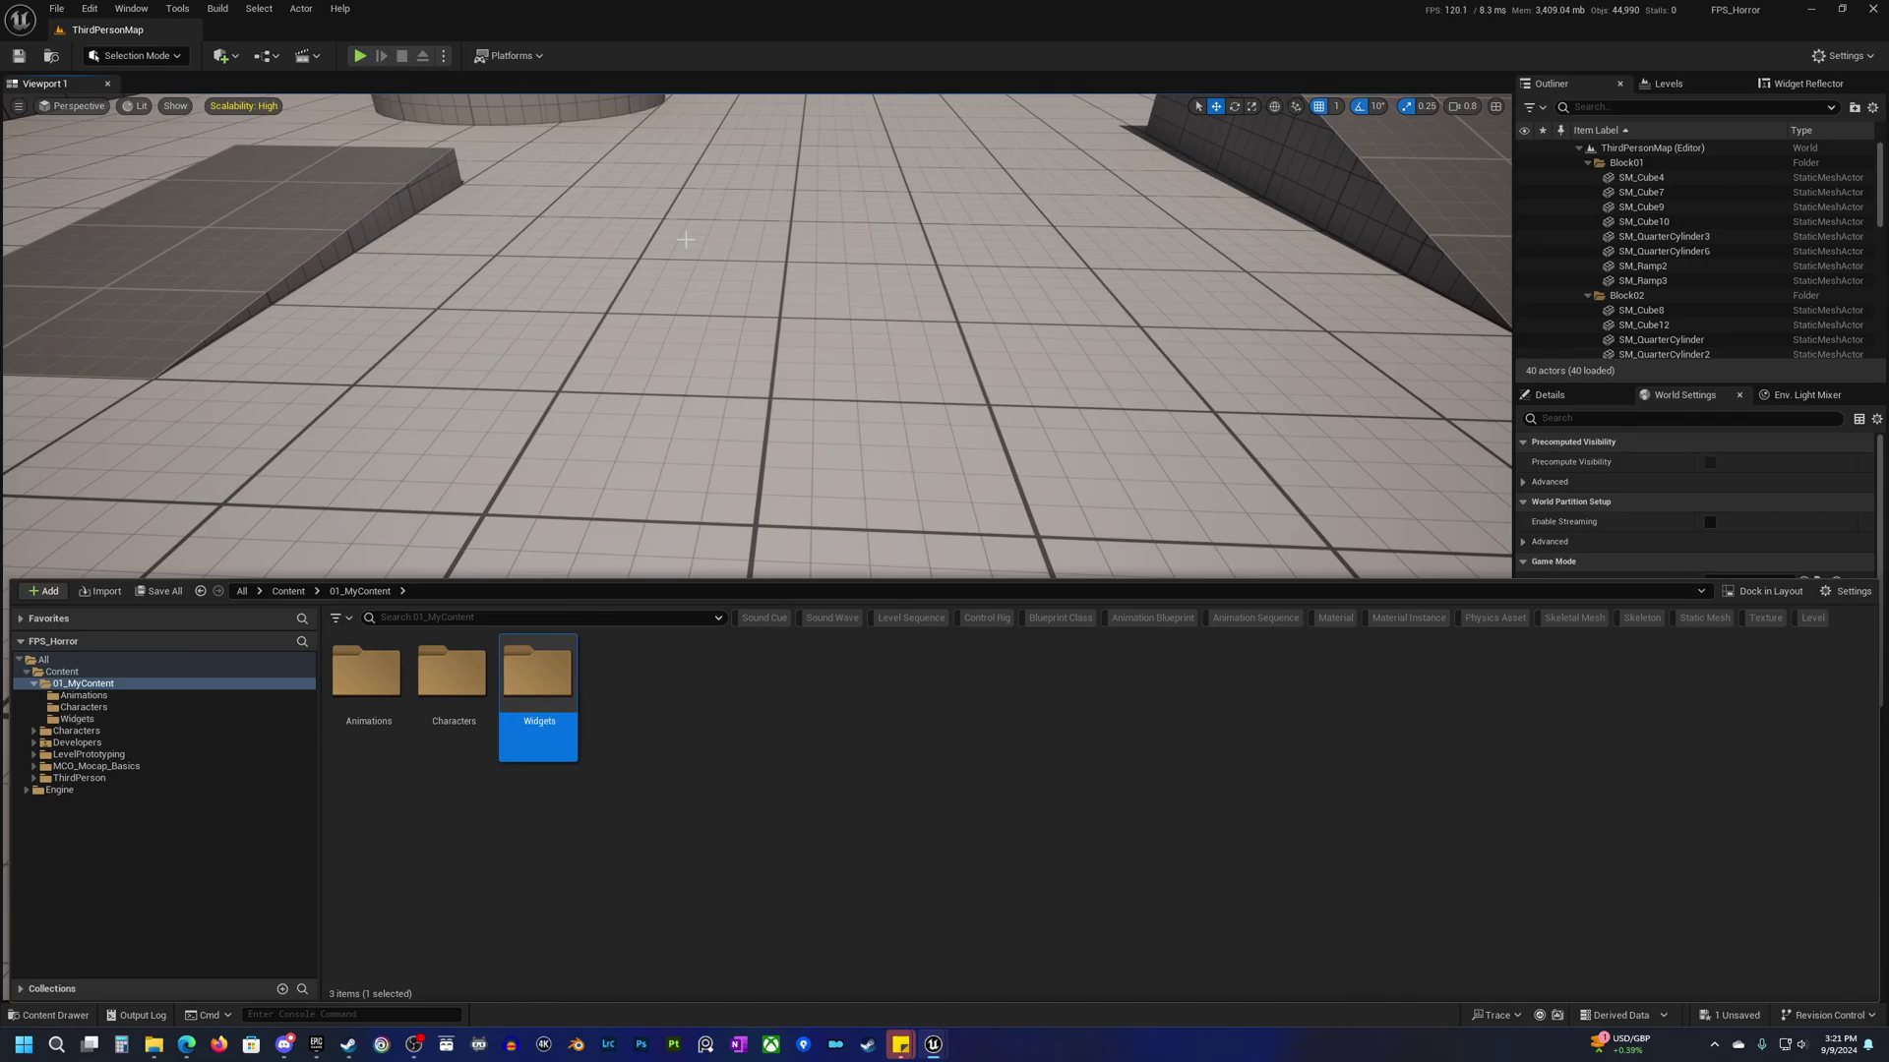
Create a User Widget blueprint named W_HUD in the Widgets folder and save all assets.
double_click(539, 676)
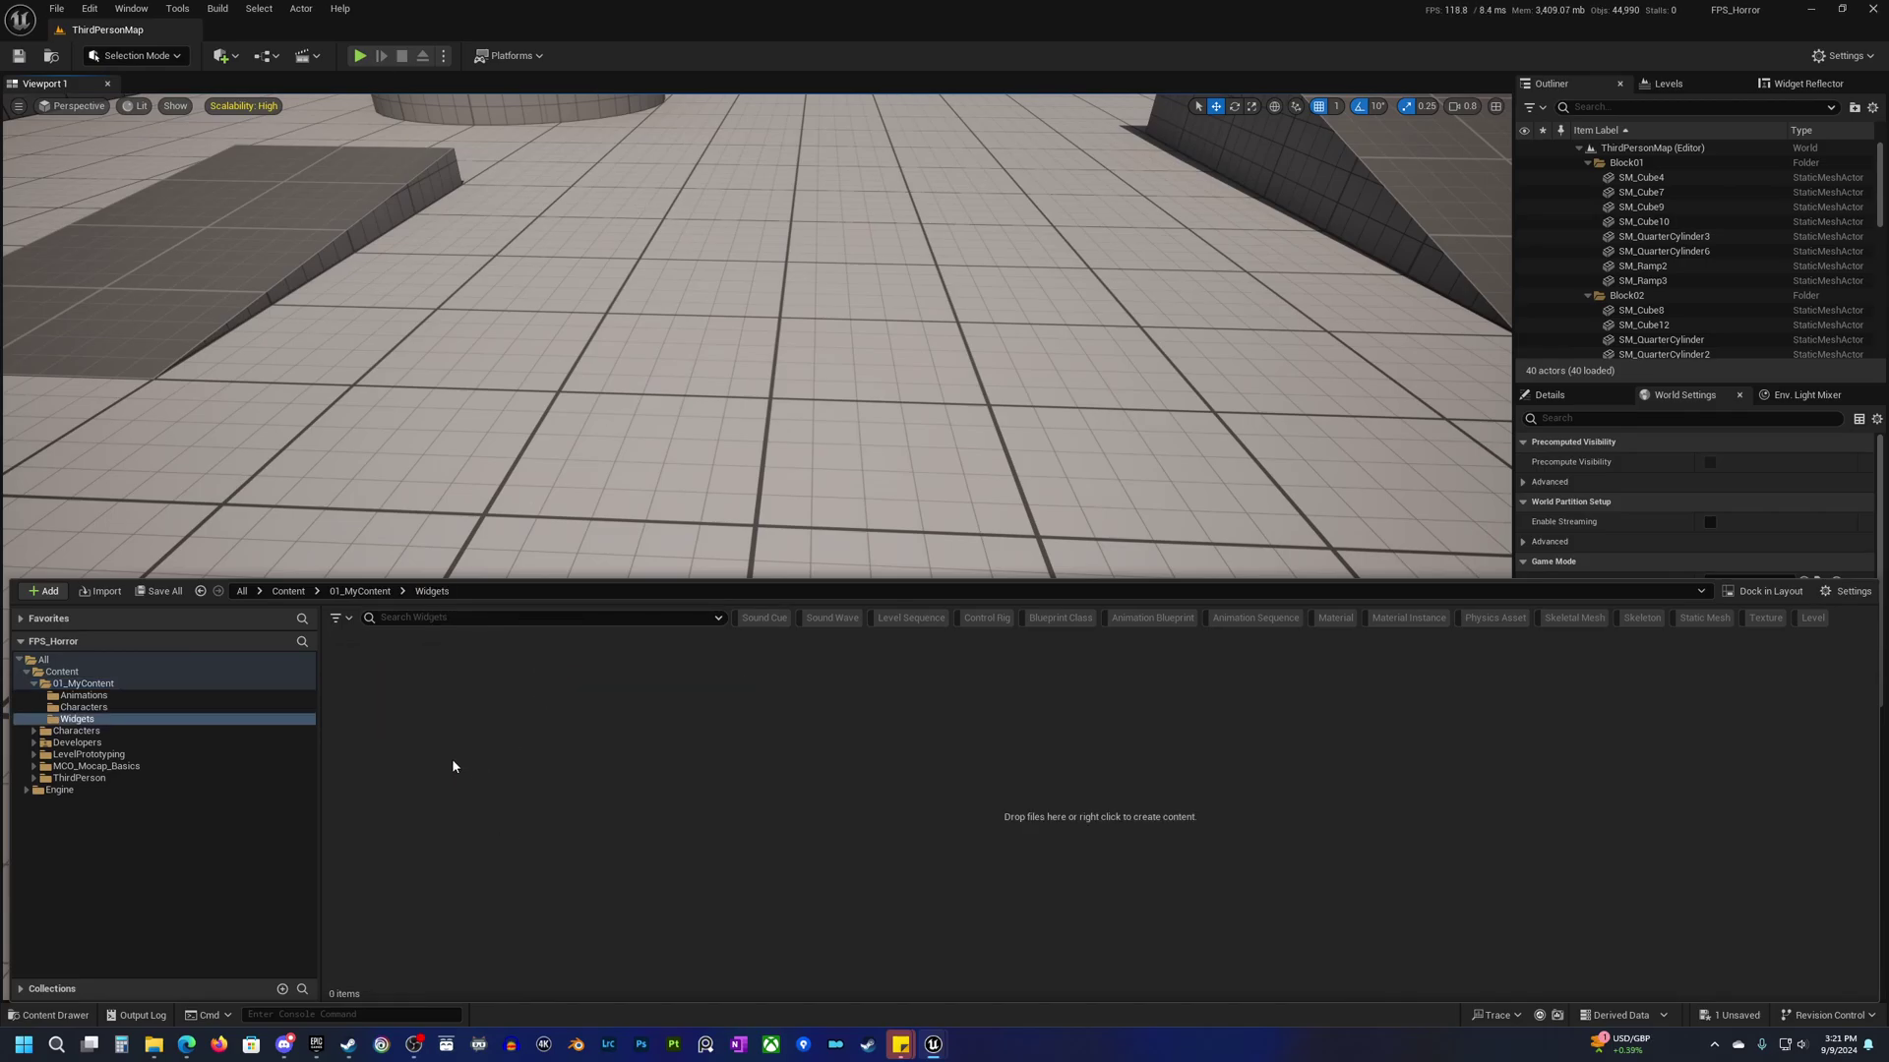
right_click(452, 766)
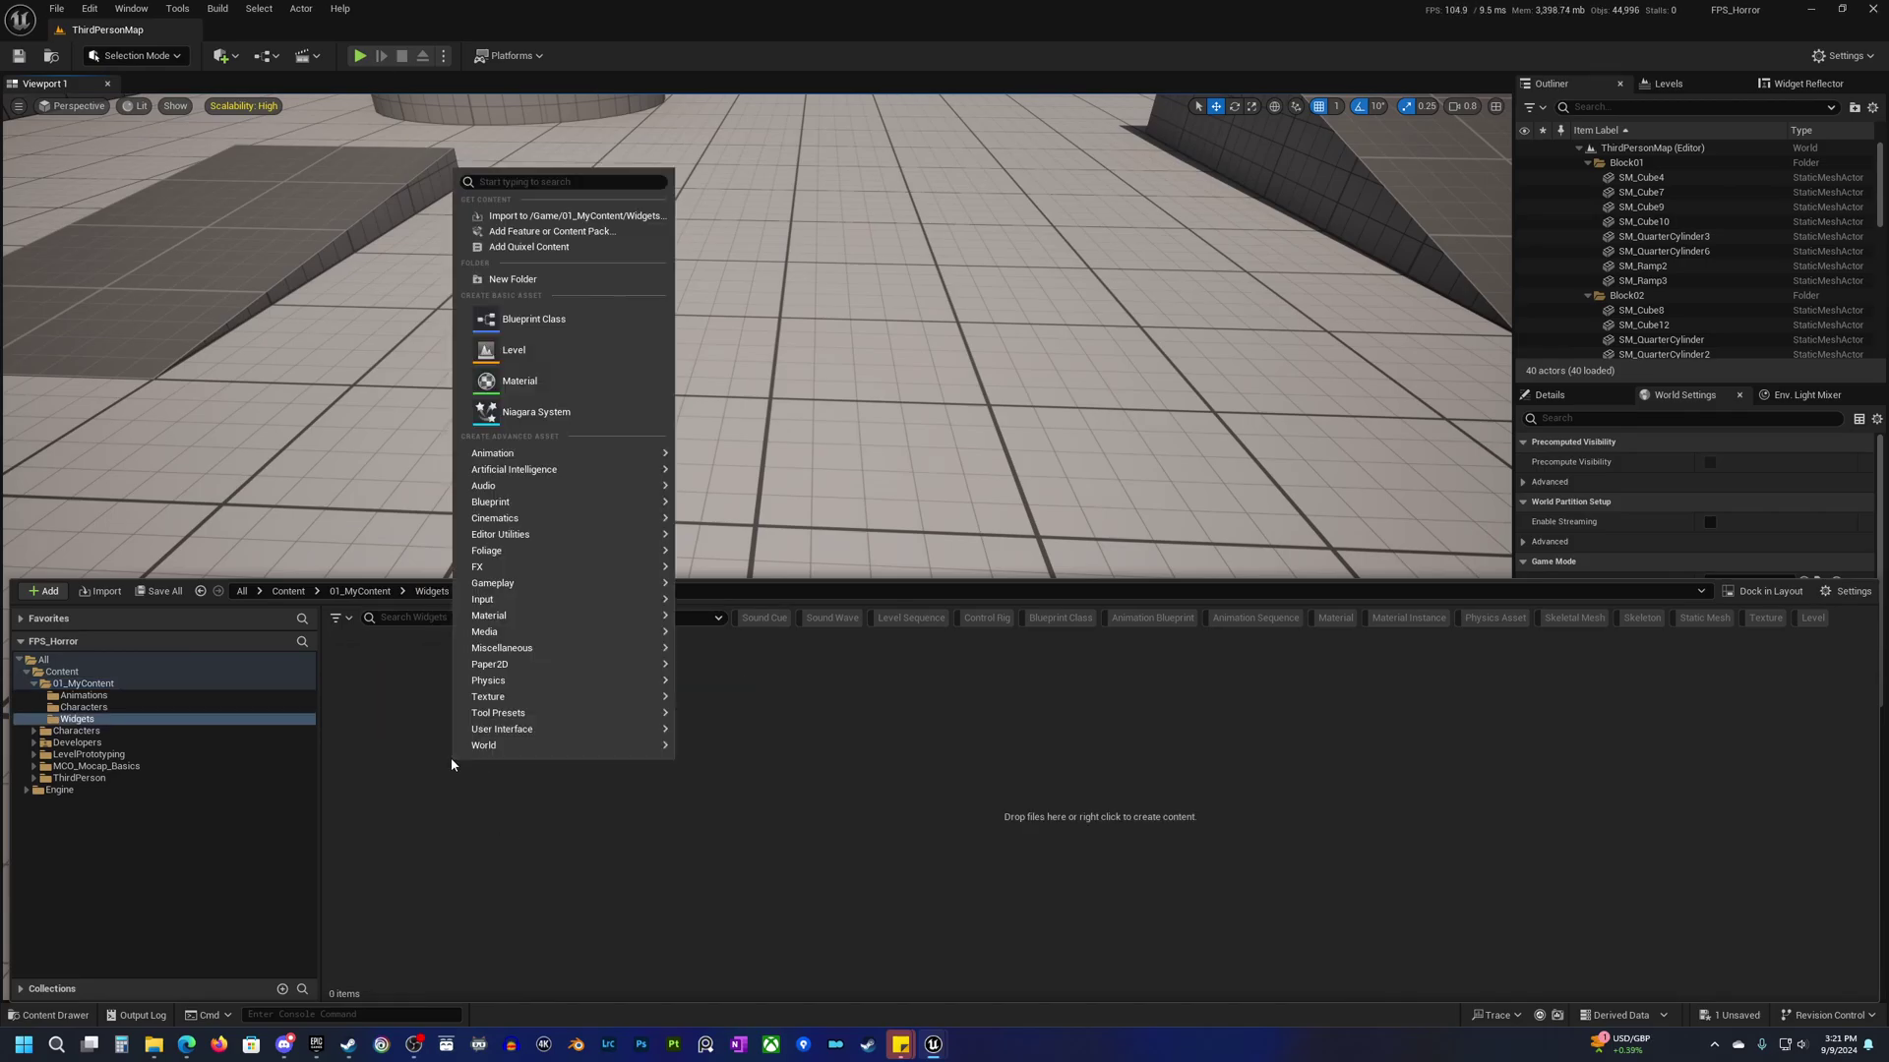
mouse_move(568, 729)
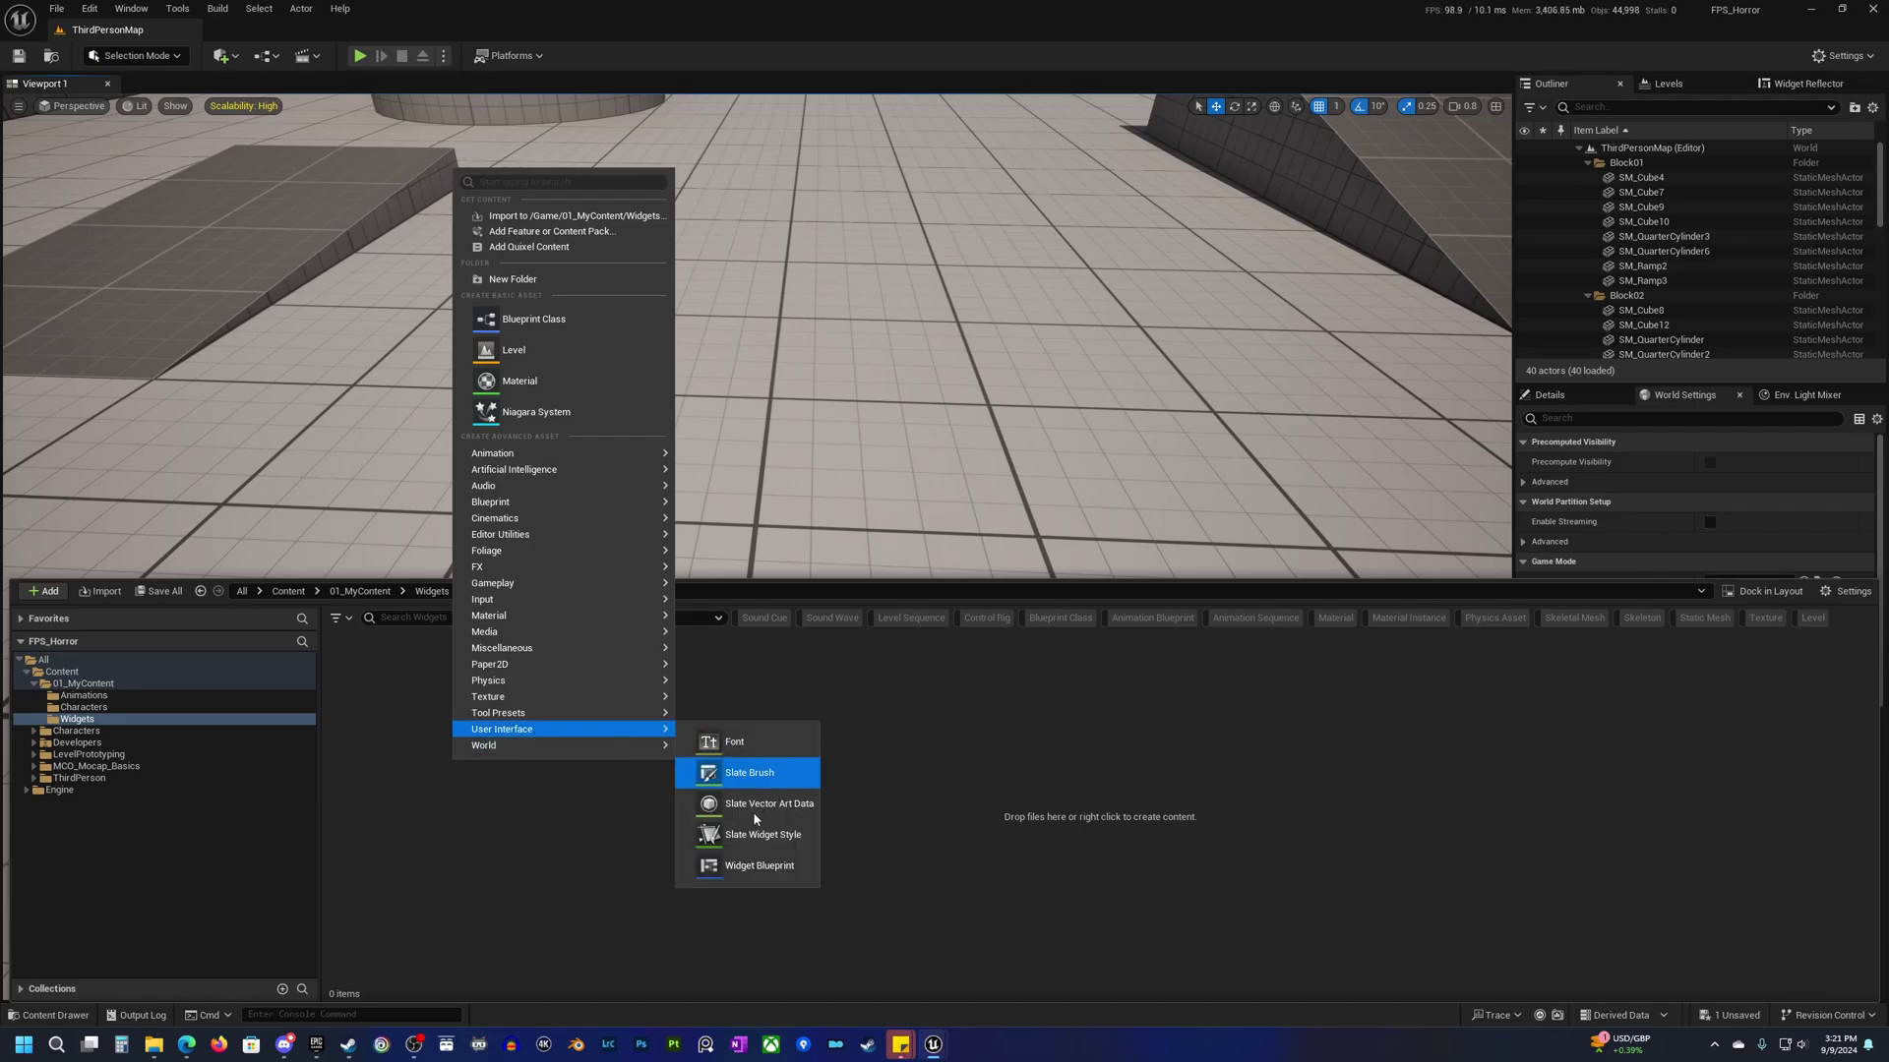
click(765, 870)
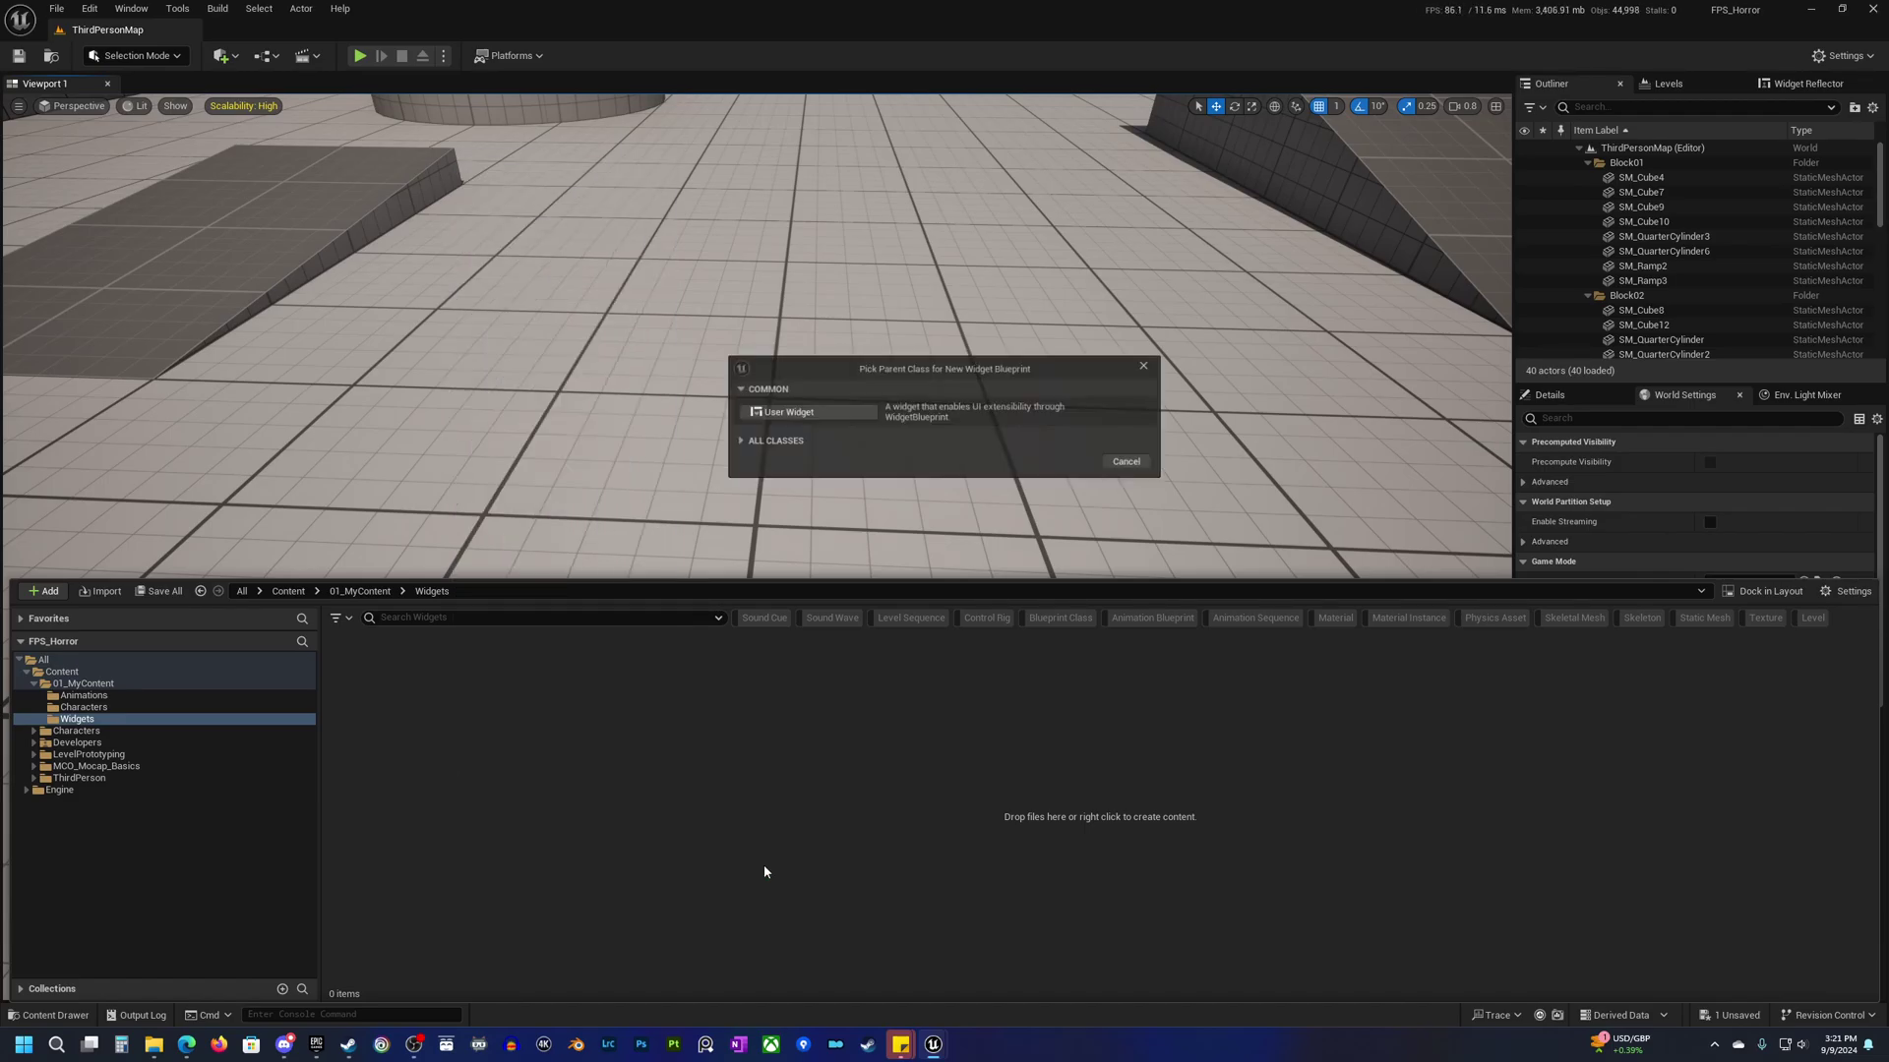
click(791, 420)
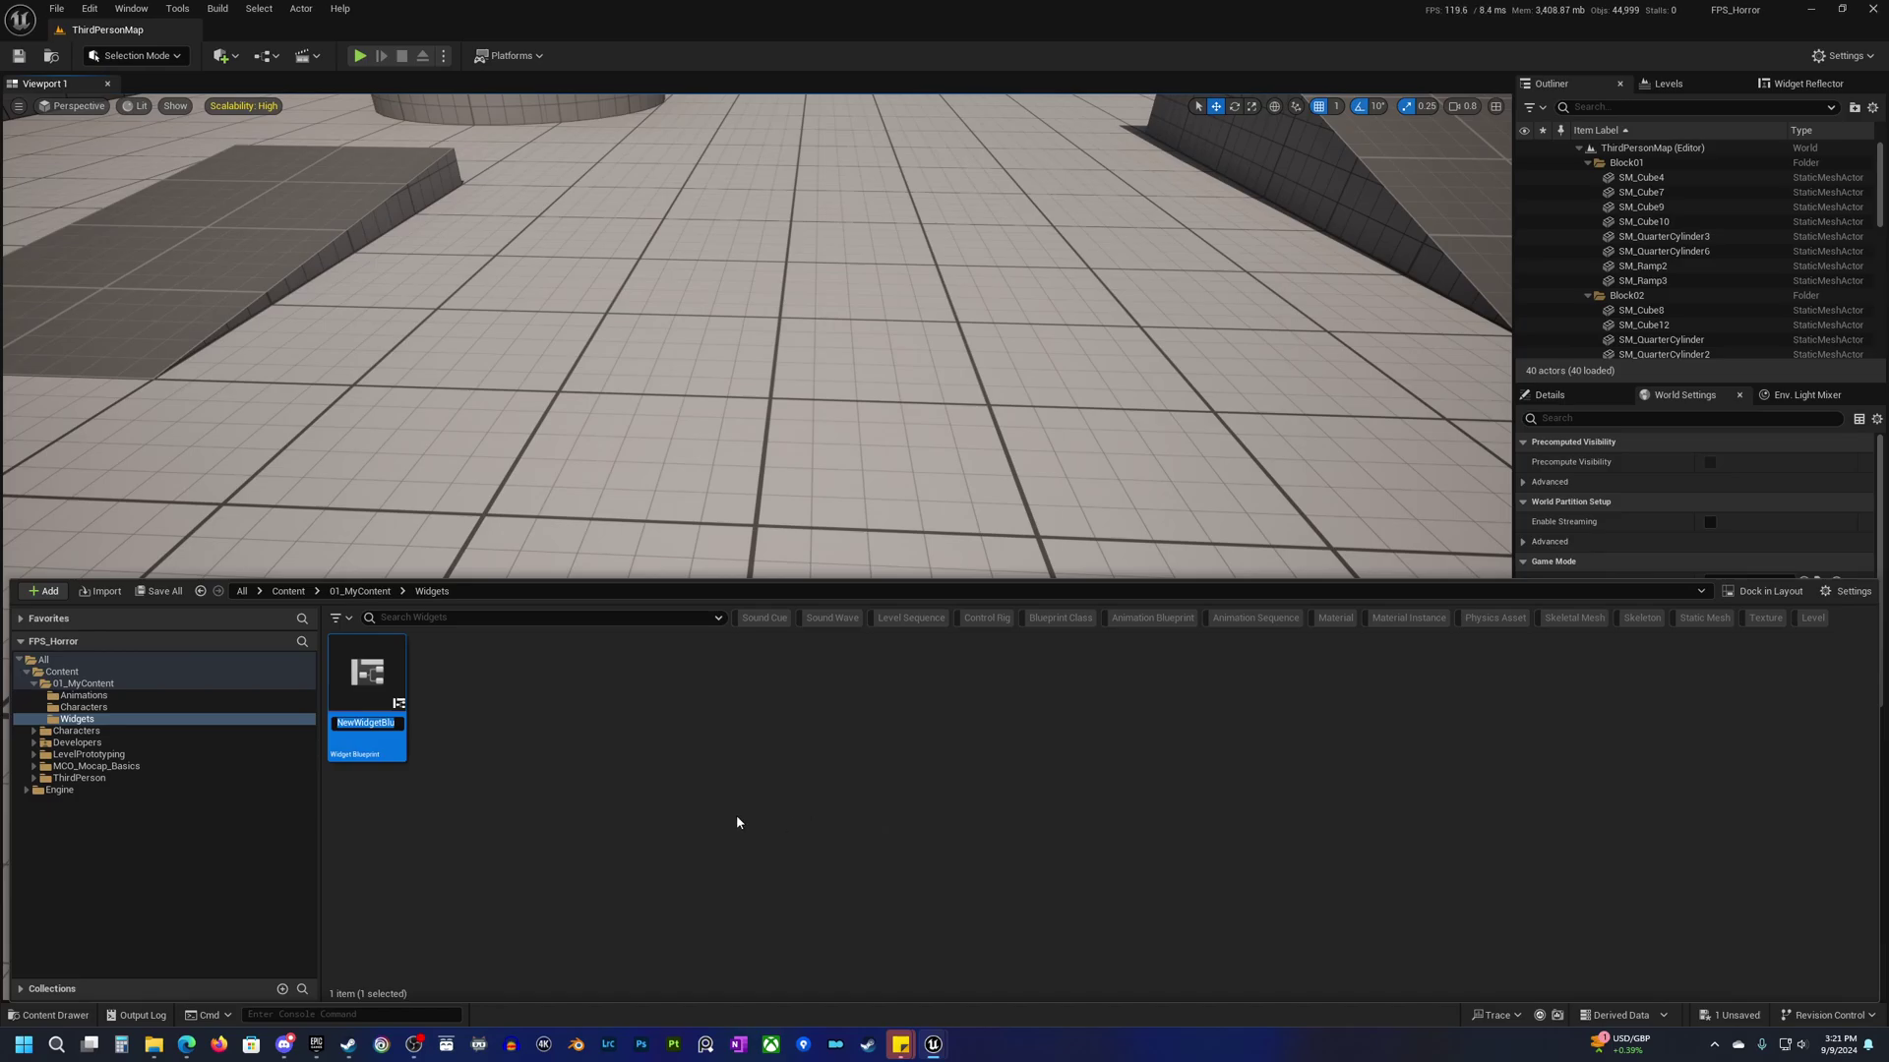
text(W_HUD)
key(Return)
click(158, 591)
click(1060, 688)
Open W_HUD in the widget designer, enlarging the design area by closing Animations and narrowing Details.
double_click(367, 694)
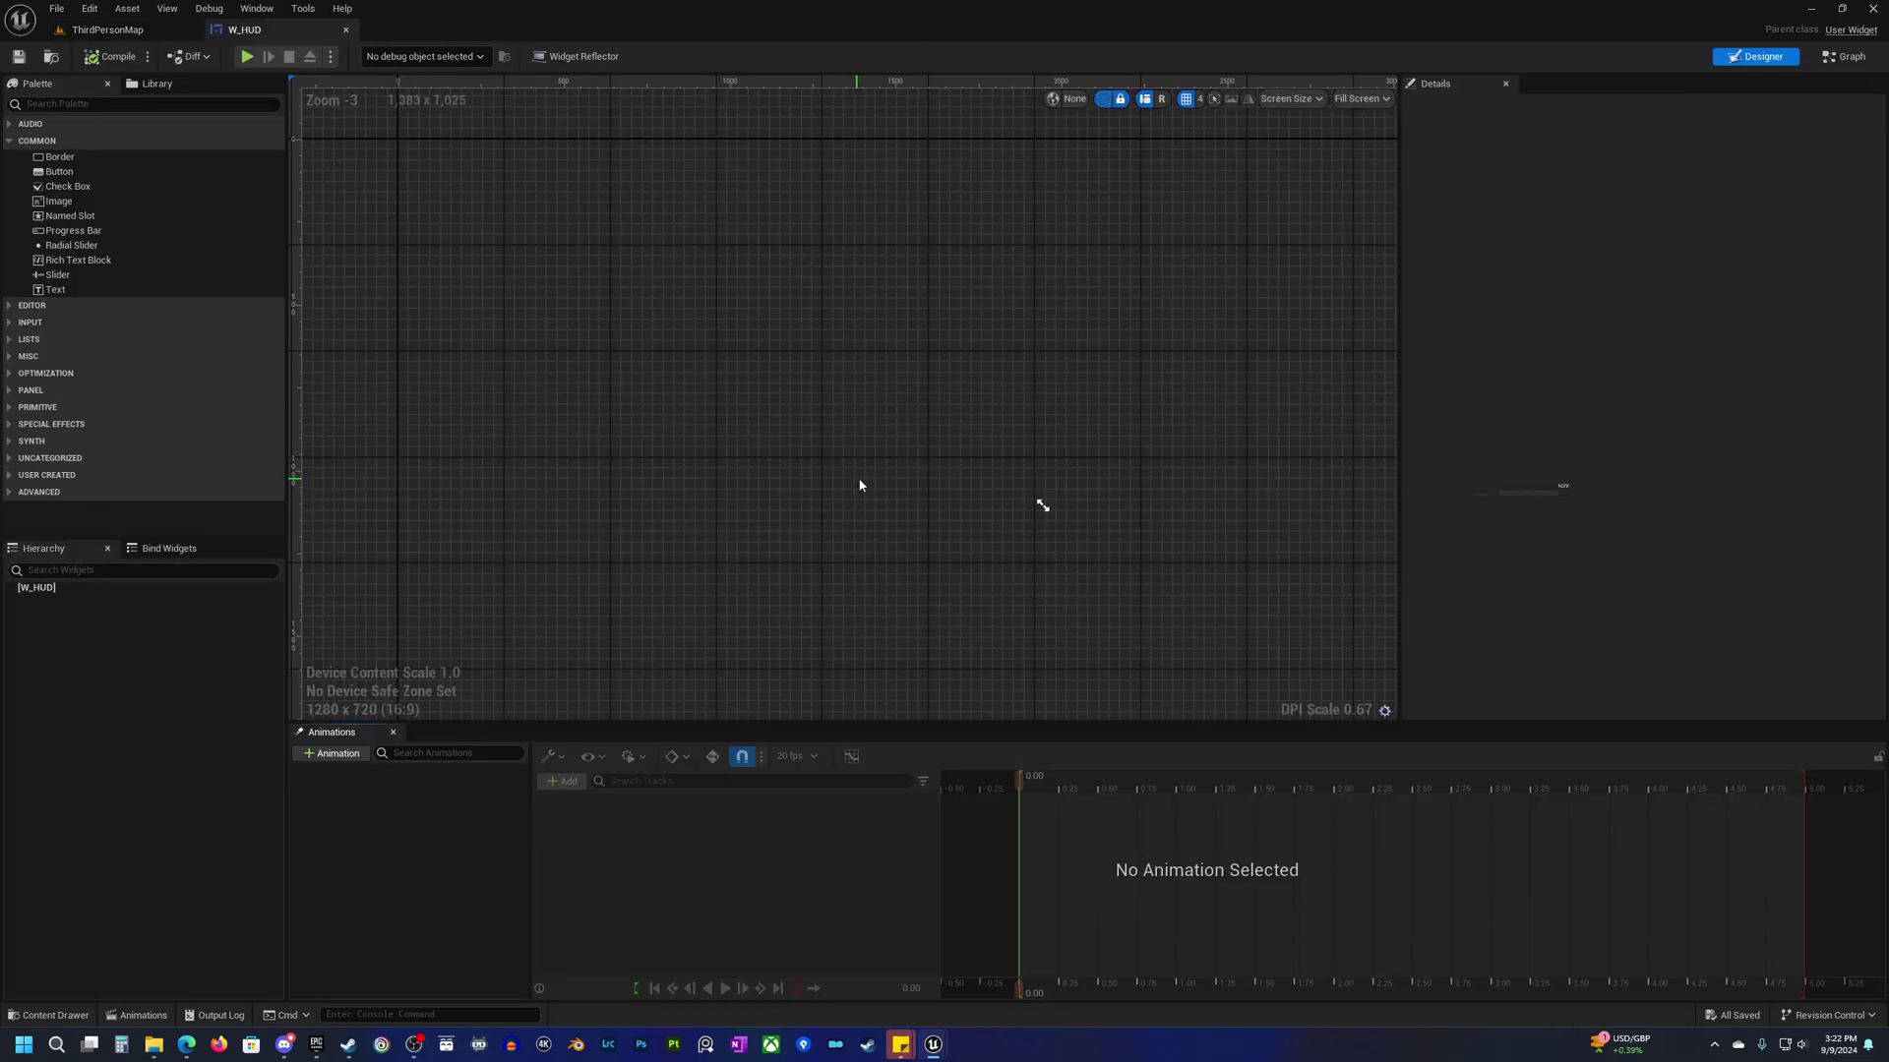
scroll(865, 485, down, 3)
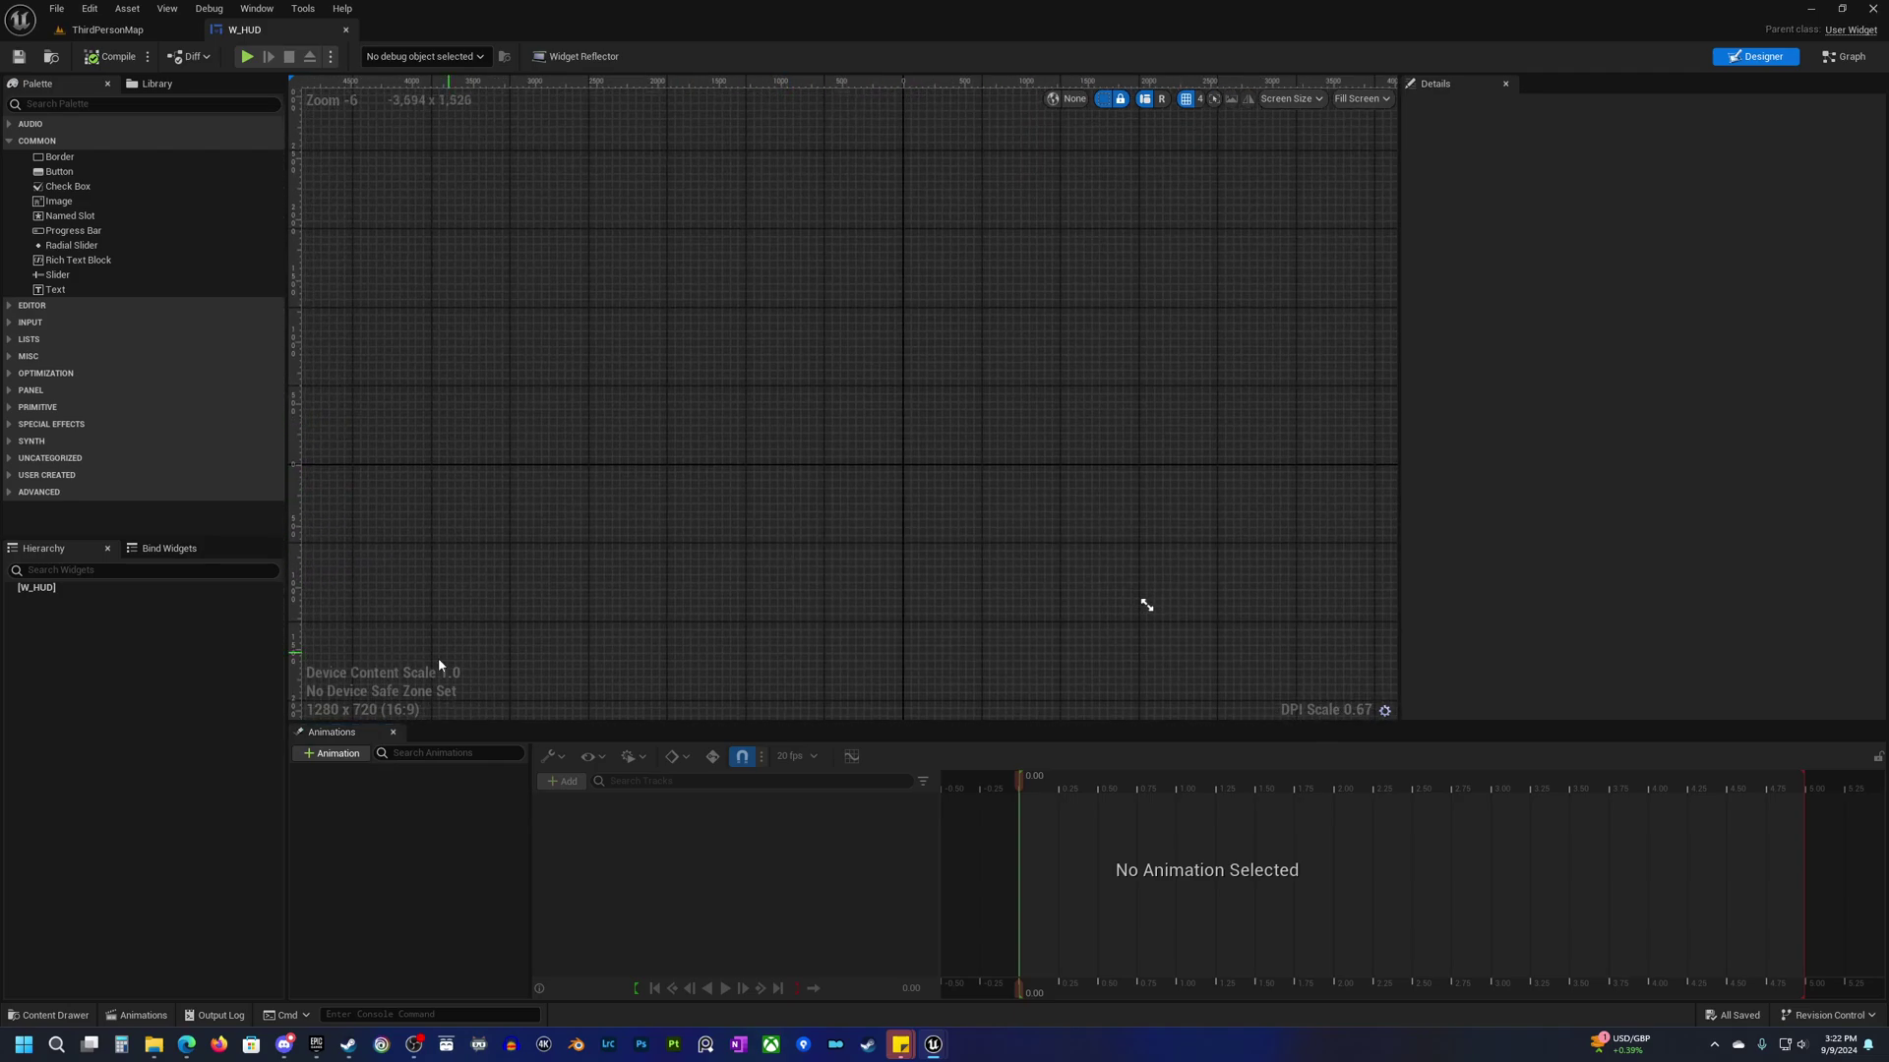
click(392, 732)
right_drag(794, 600, 850, 562)
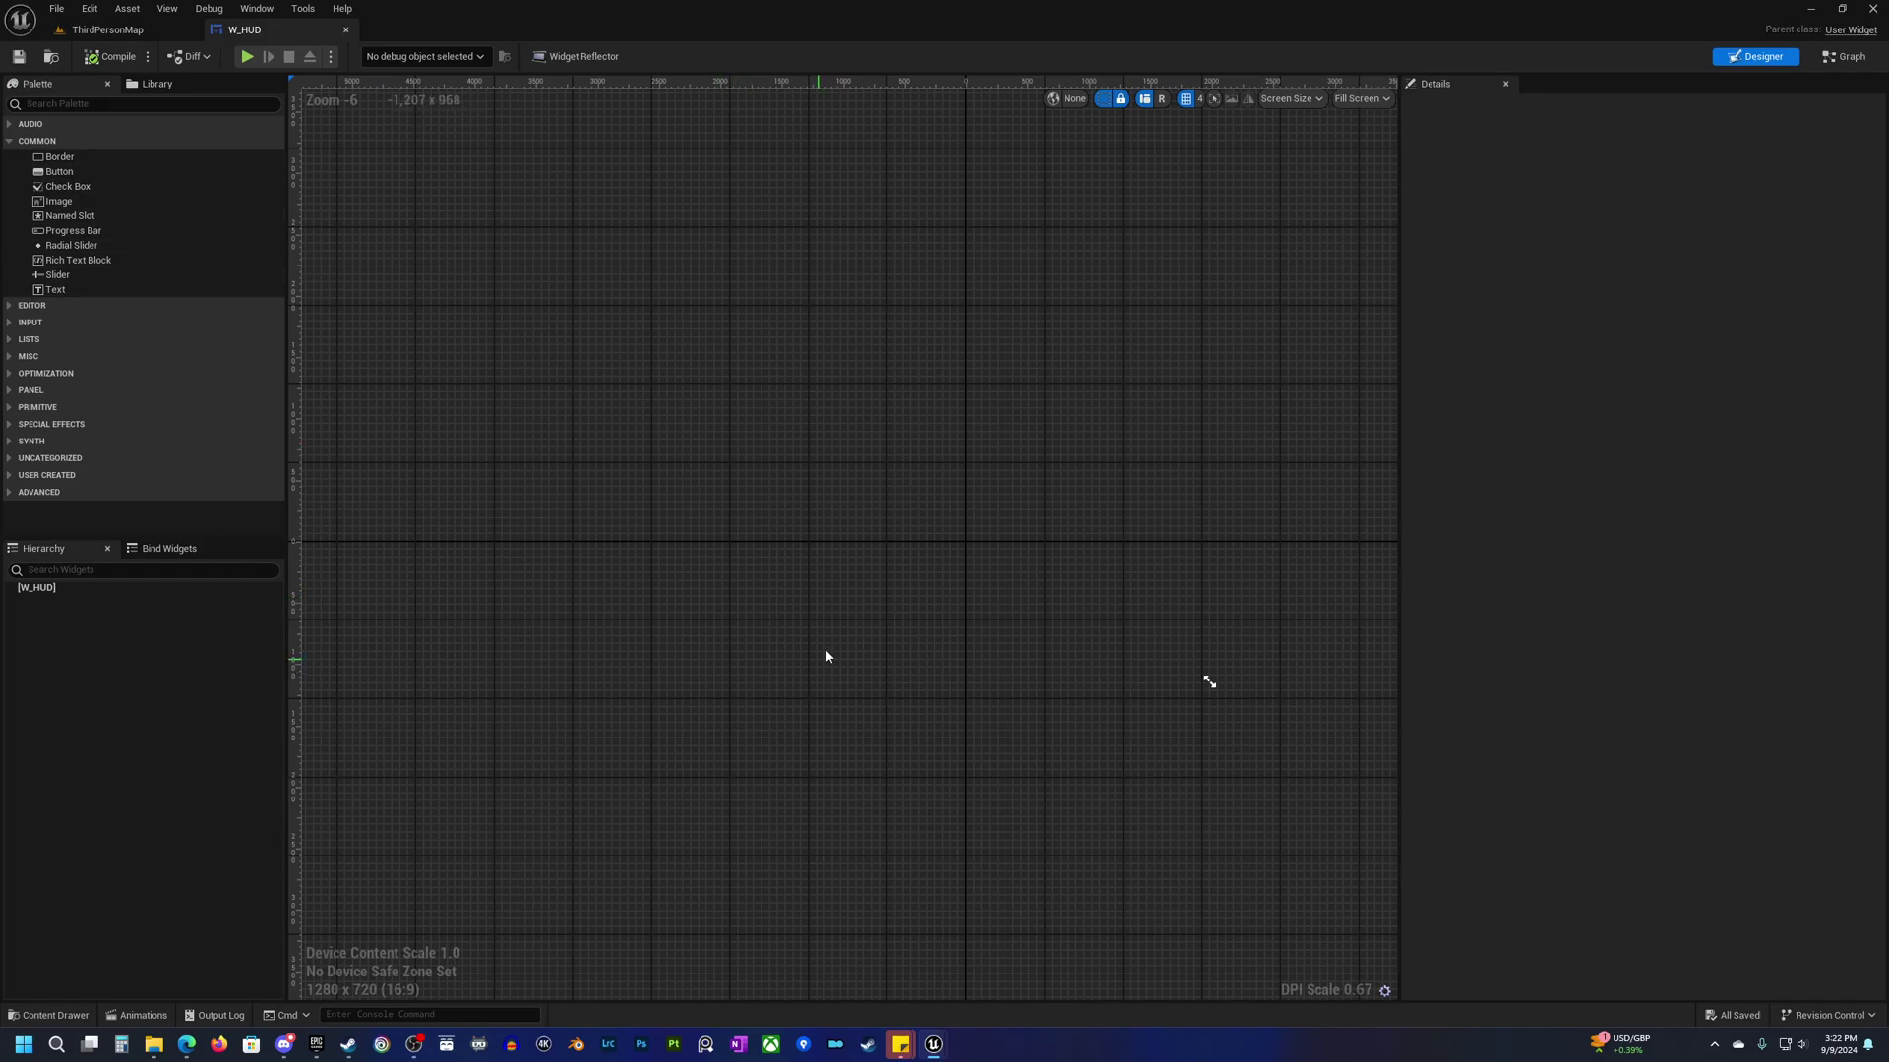
right_drag(893, 584, 903, 612)
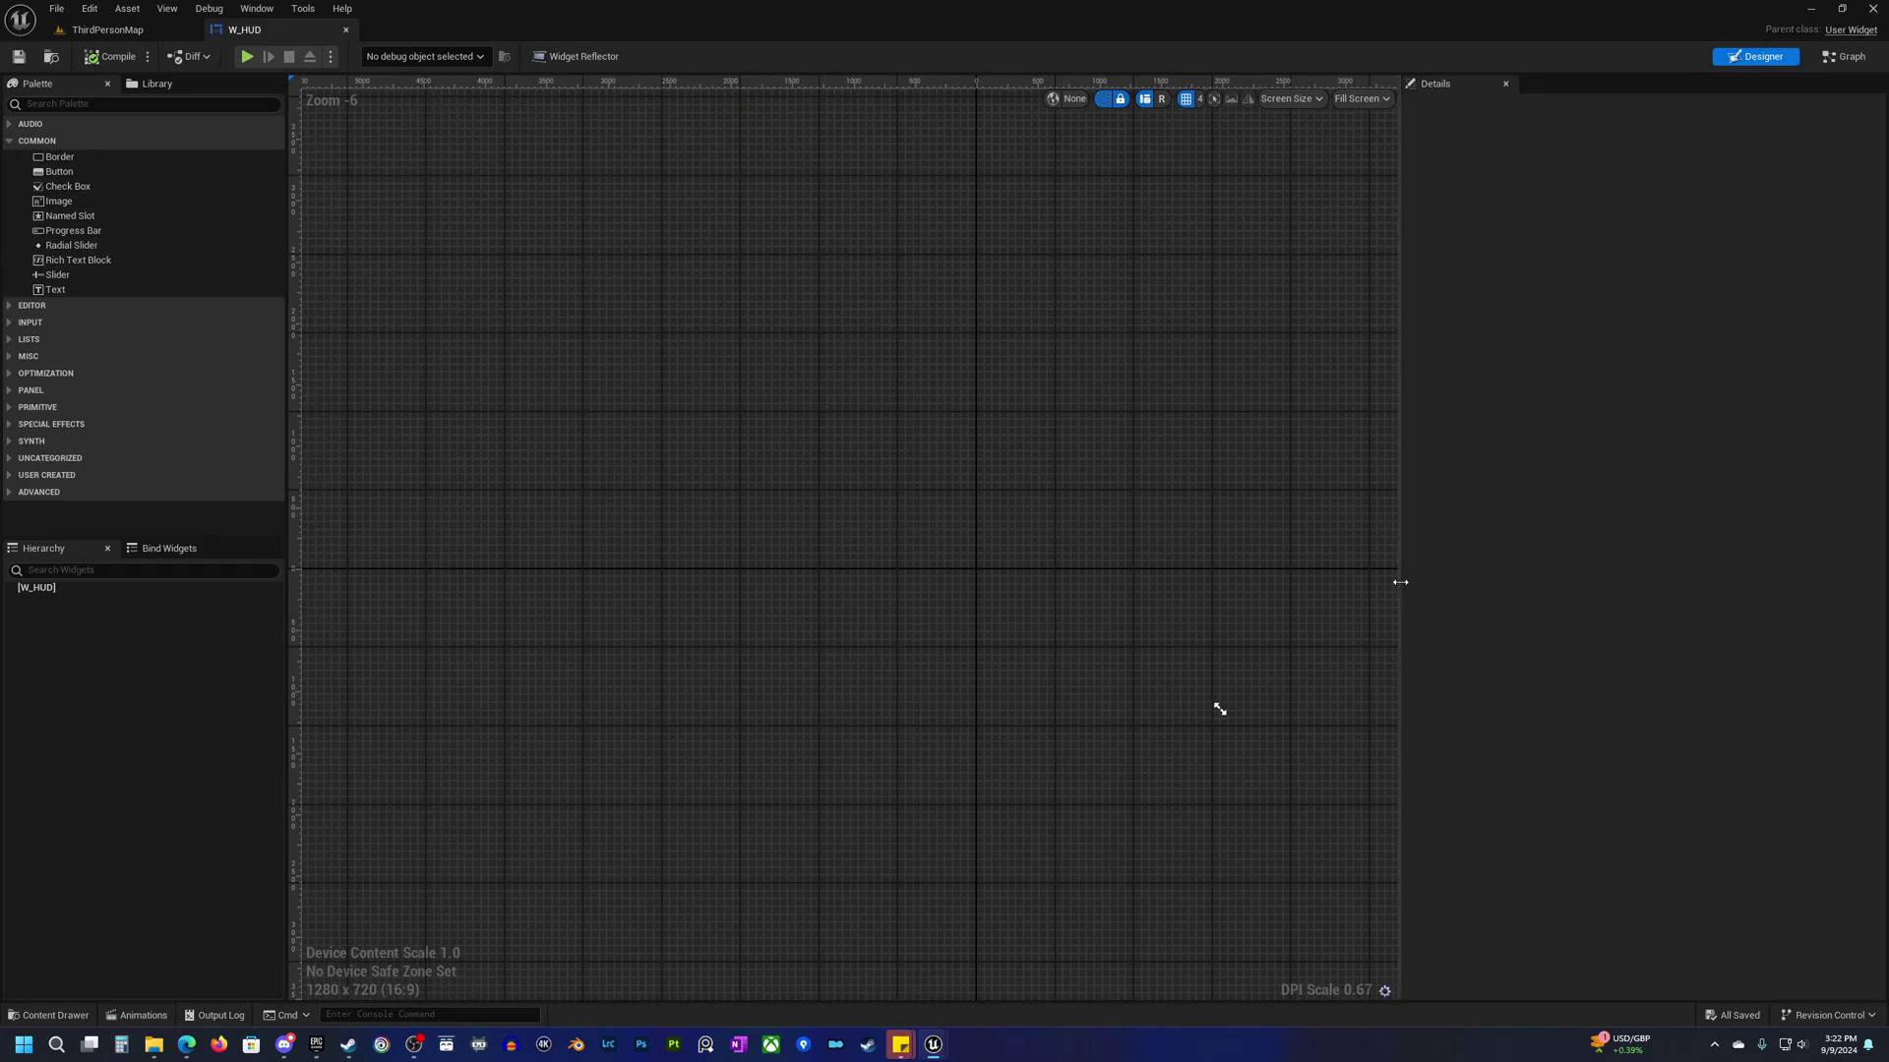
drag(1401, 583, 1446, 583)
right_drag(915, 583, 940, 605)
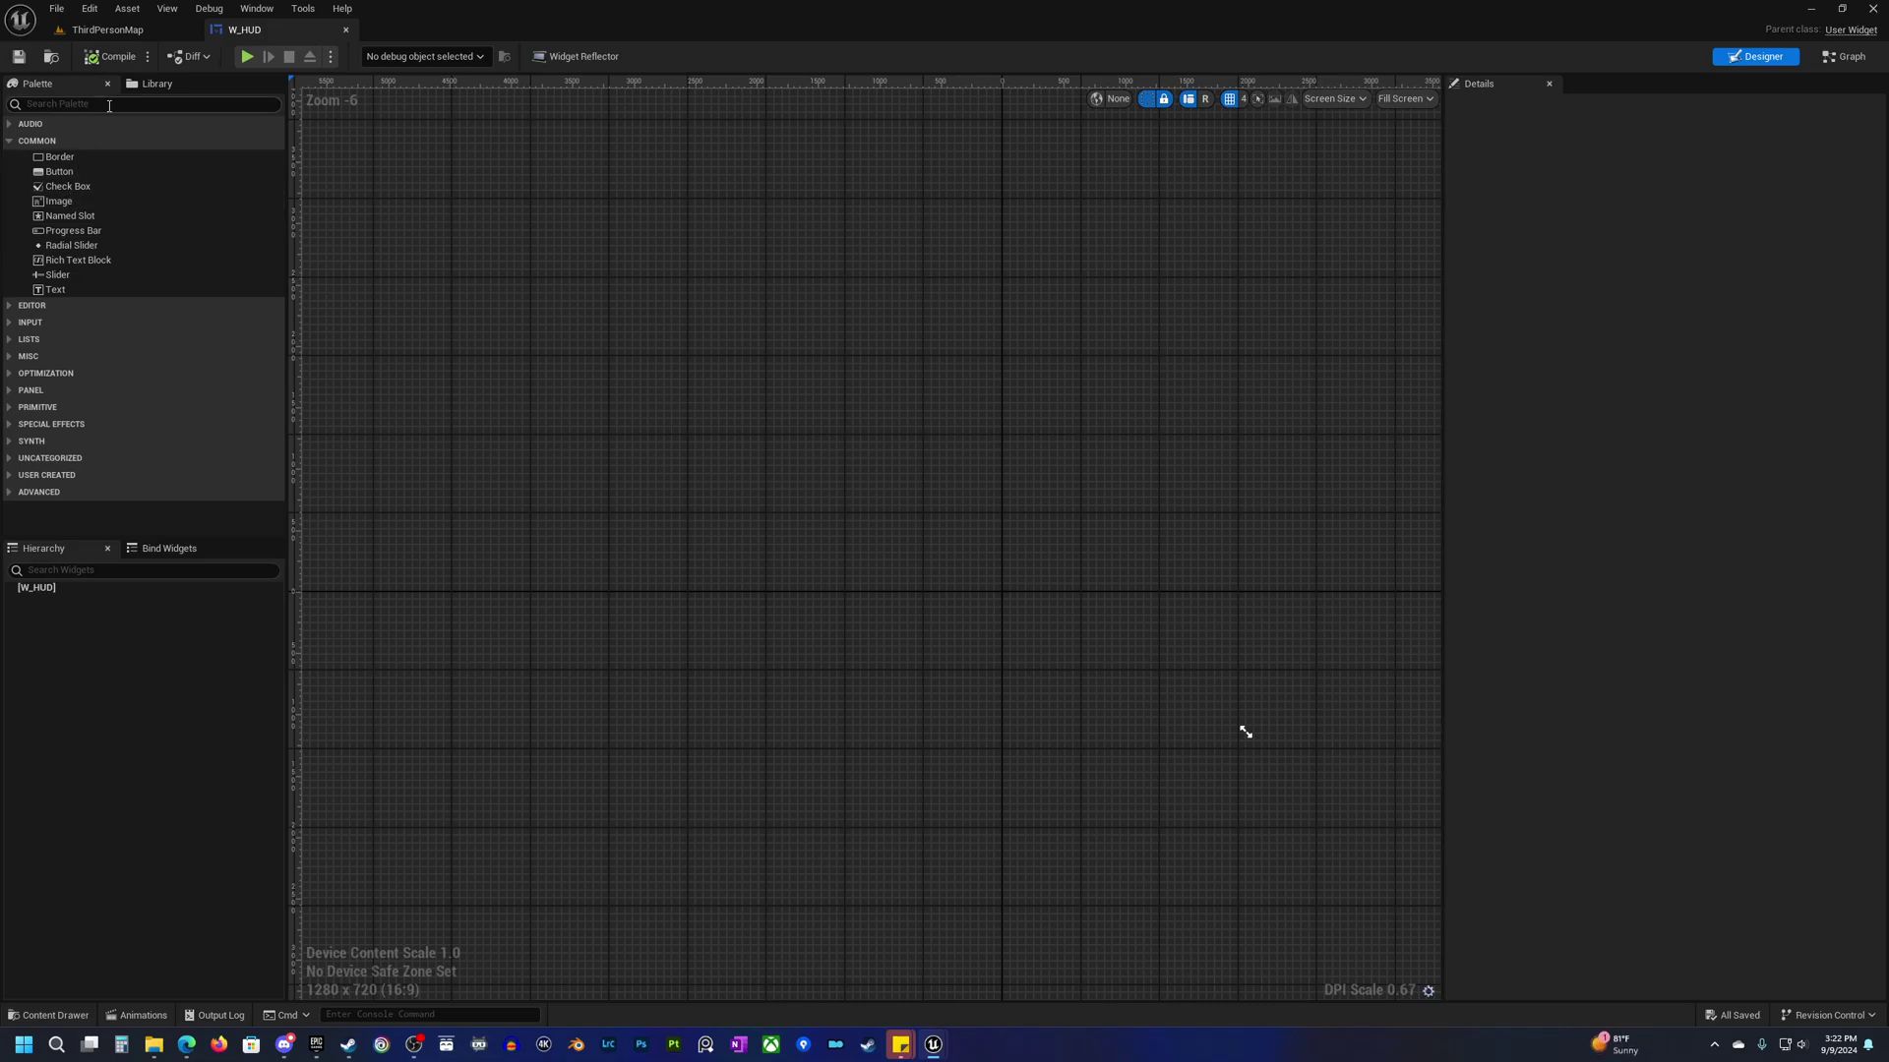
Add a Canvas Panel as the root of the W_HUD widget hierarchy.
click(109, 106)
text(can)
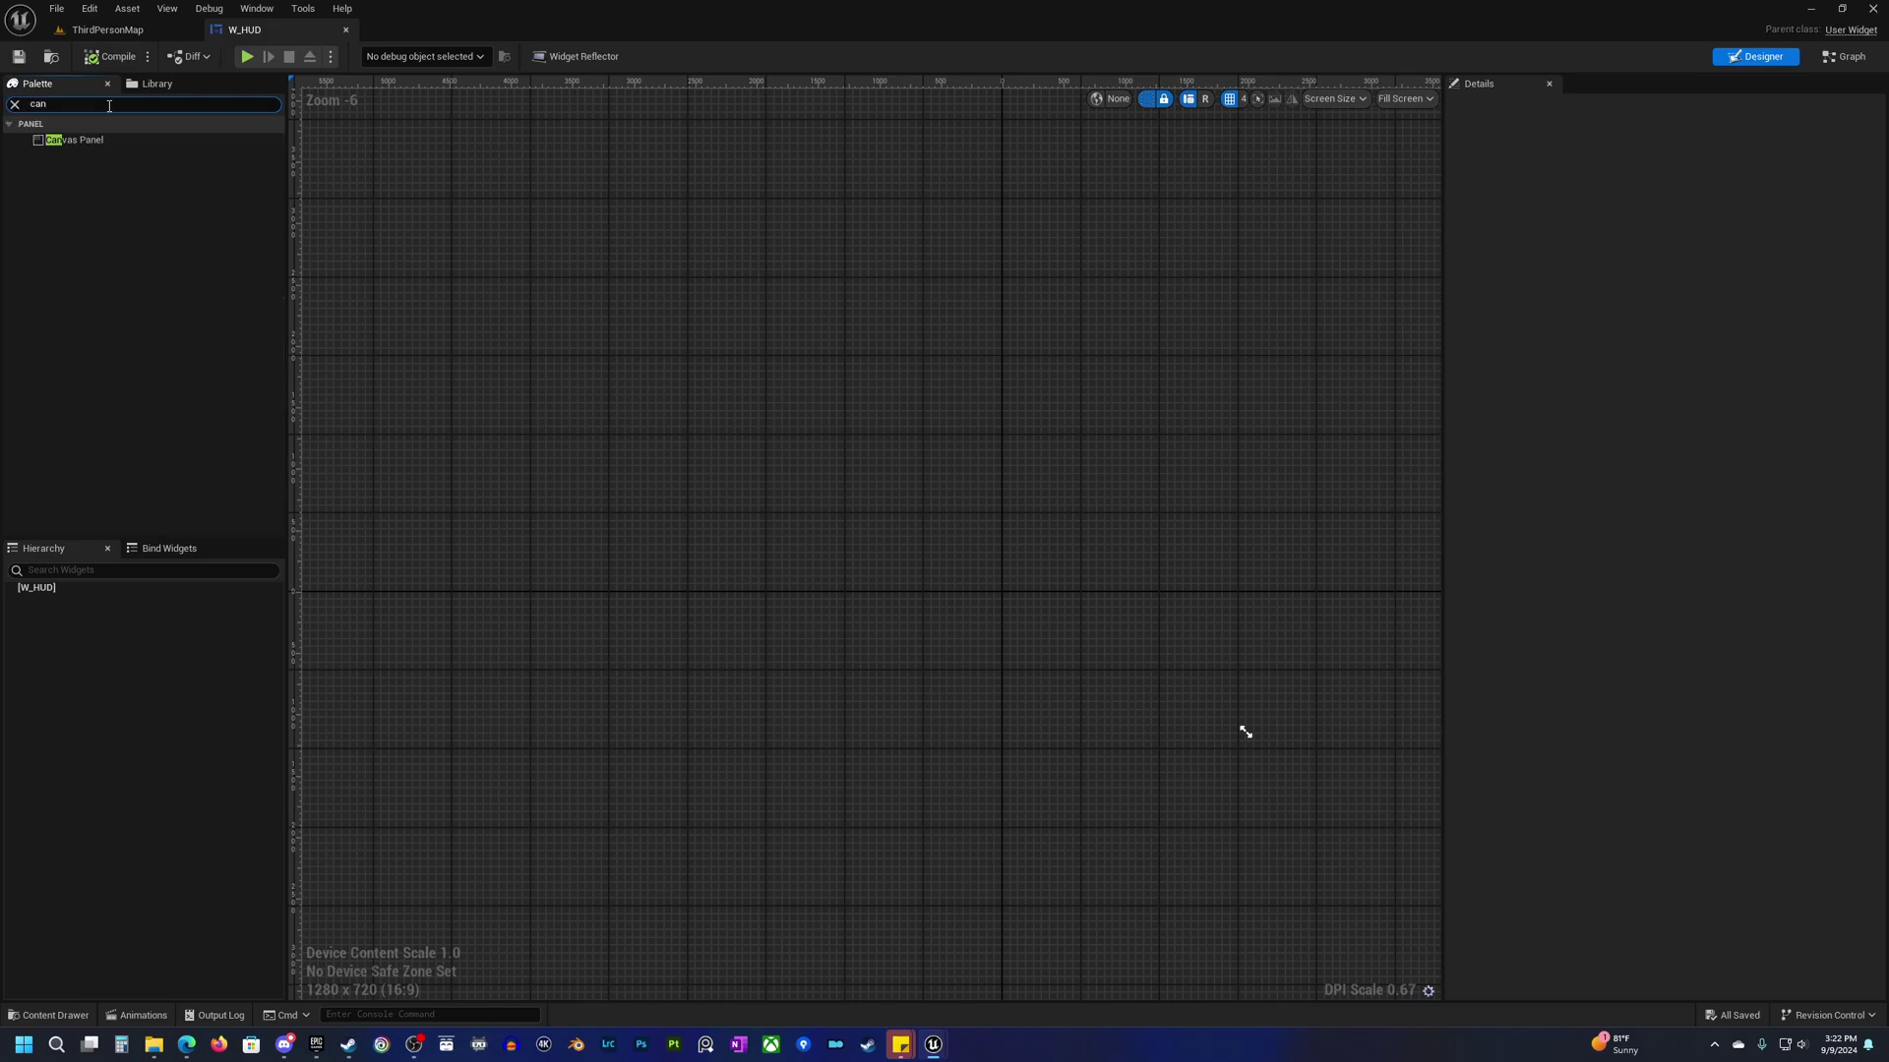
drag(122, 142, 55, 610)
drag(59, 144, 40, 591)
scroll(989, 733, up, 5)
click(747, 531)
right_drag(637, 474, 684, 559)
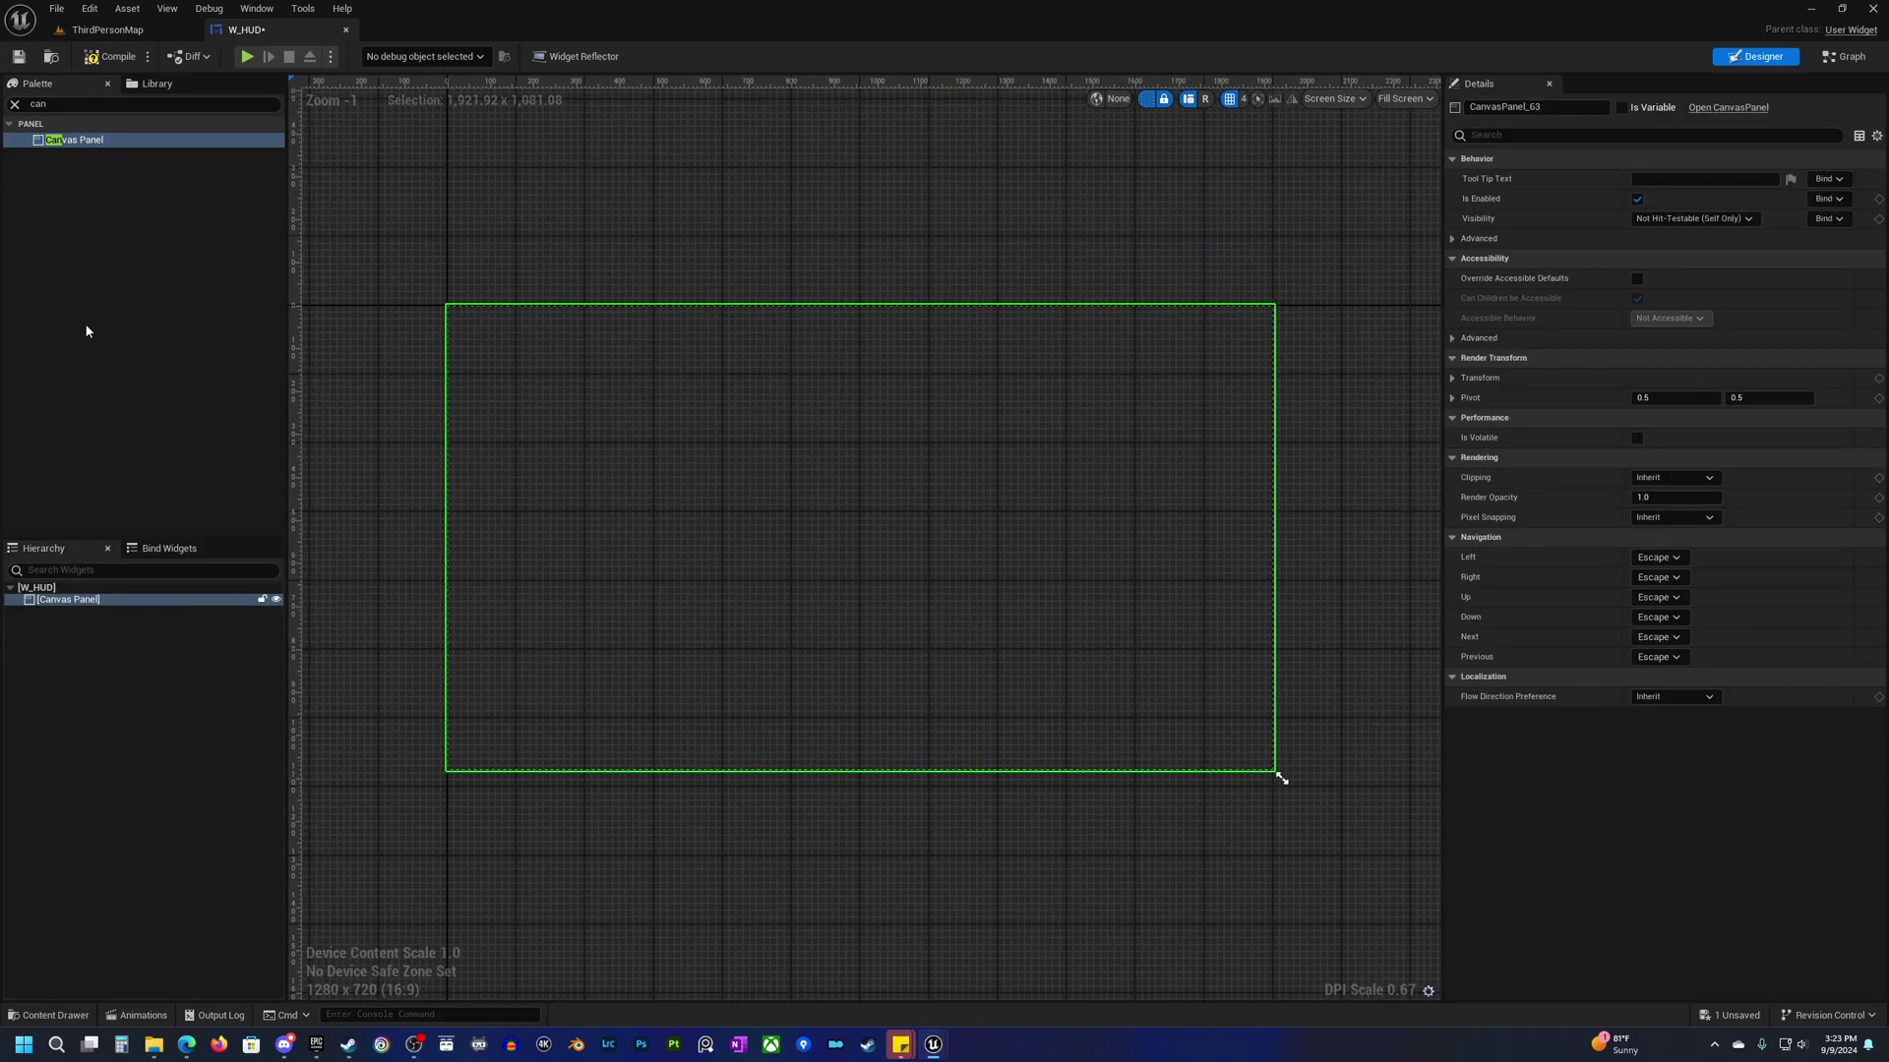
Add an Image widget inside the Canvas Panel and rename it Crosshair.
click(75, 103)
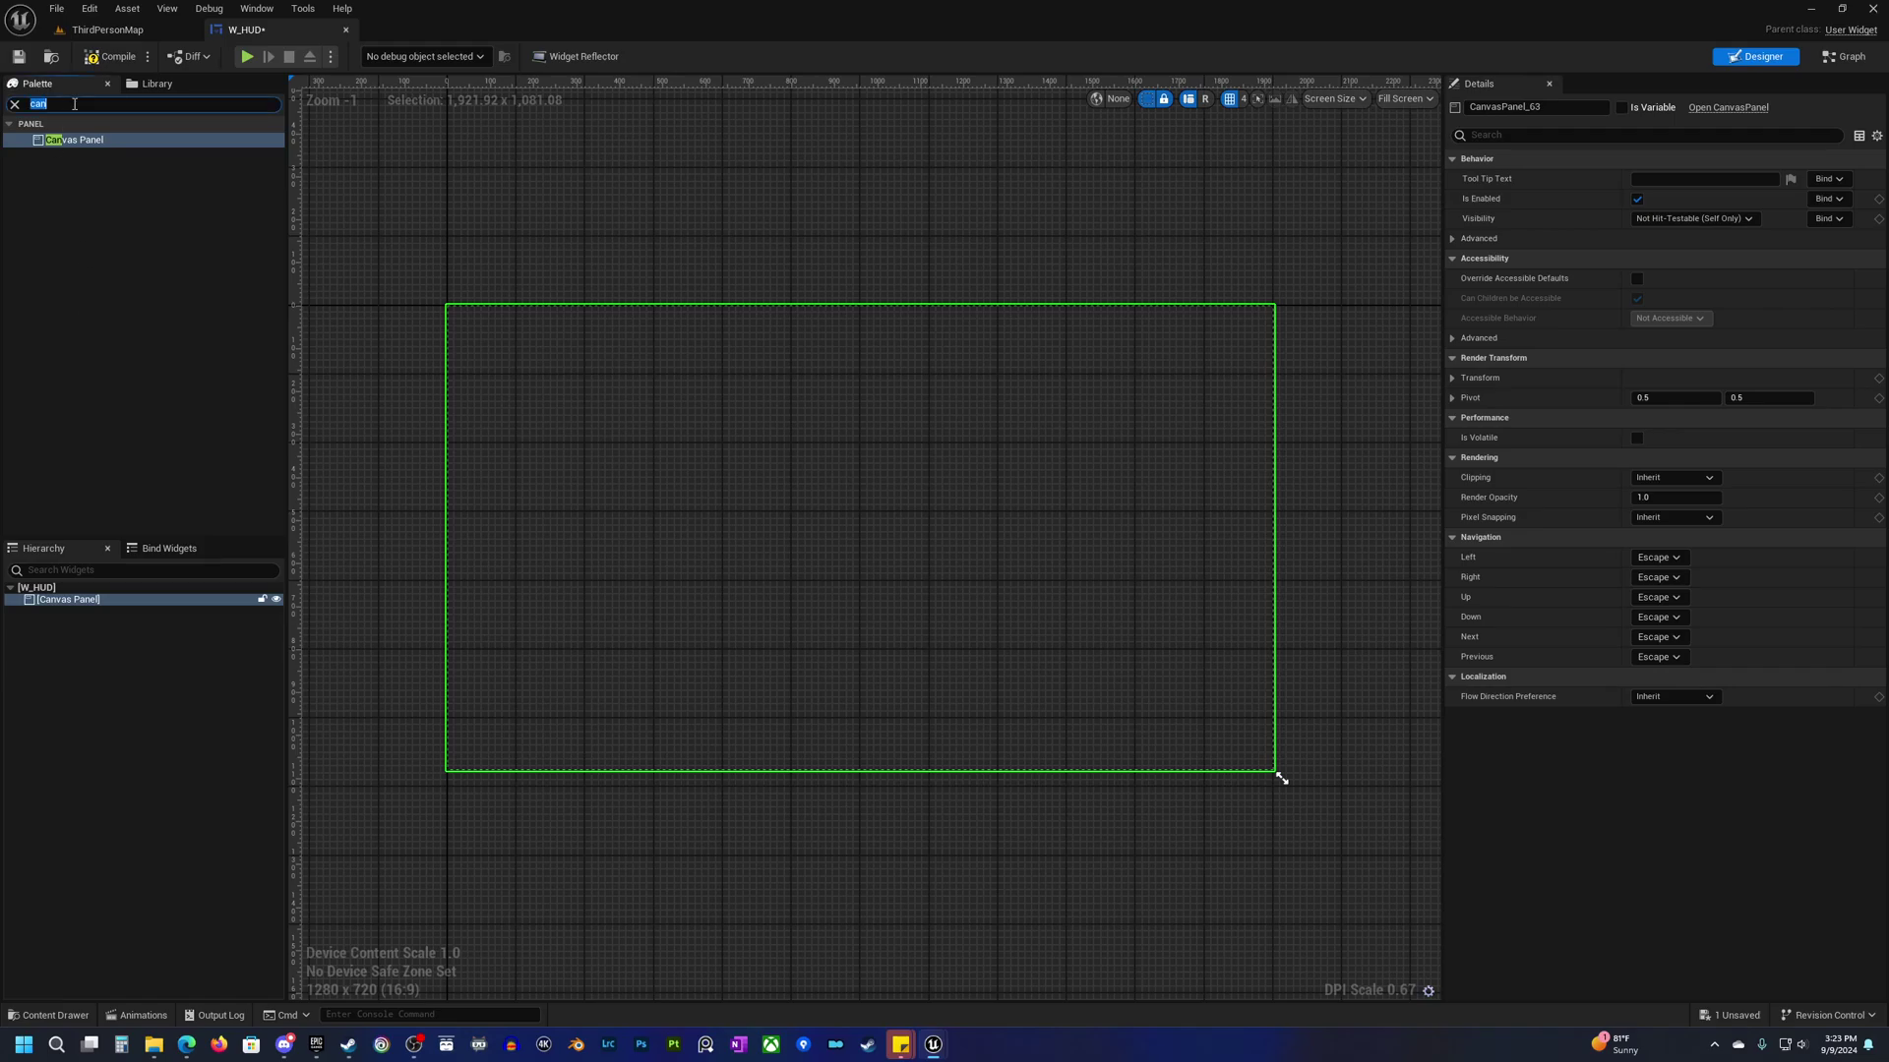
text(ima)
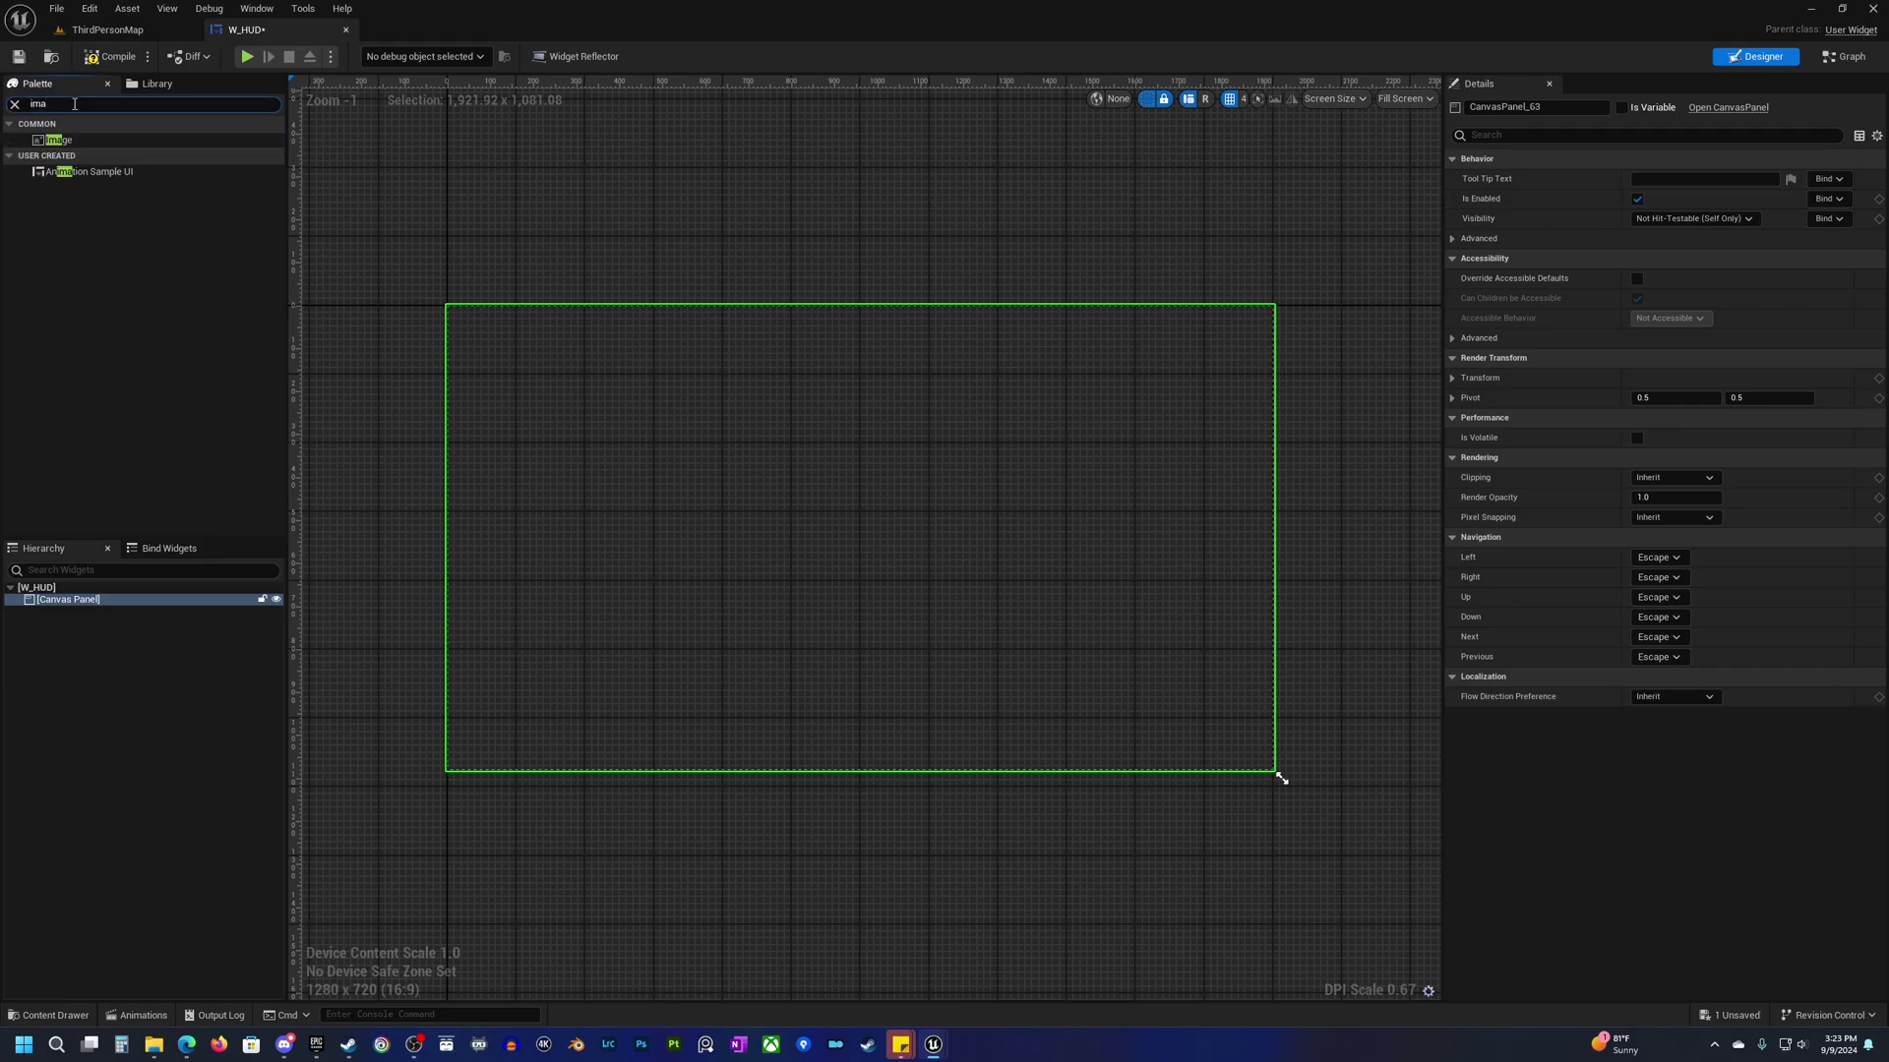
click(59, 140)
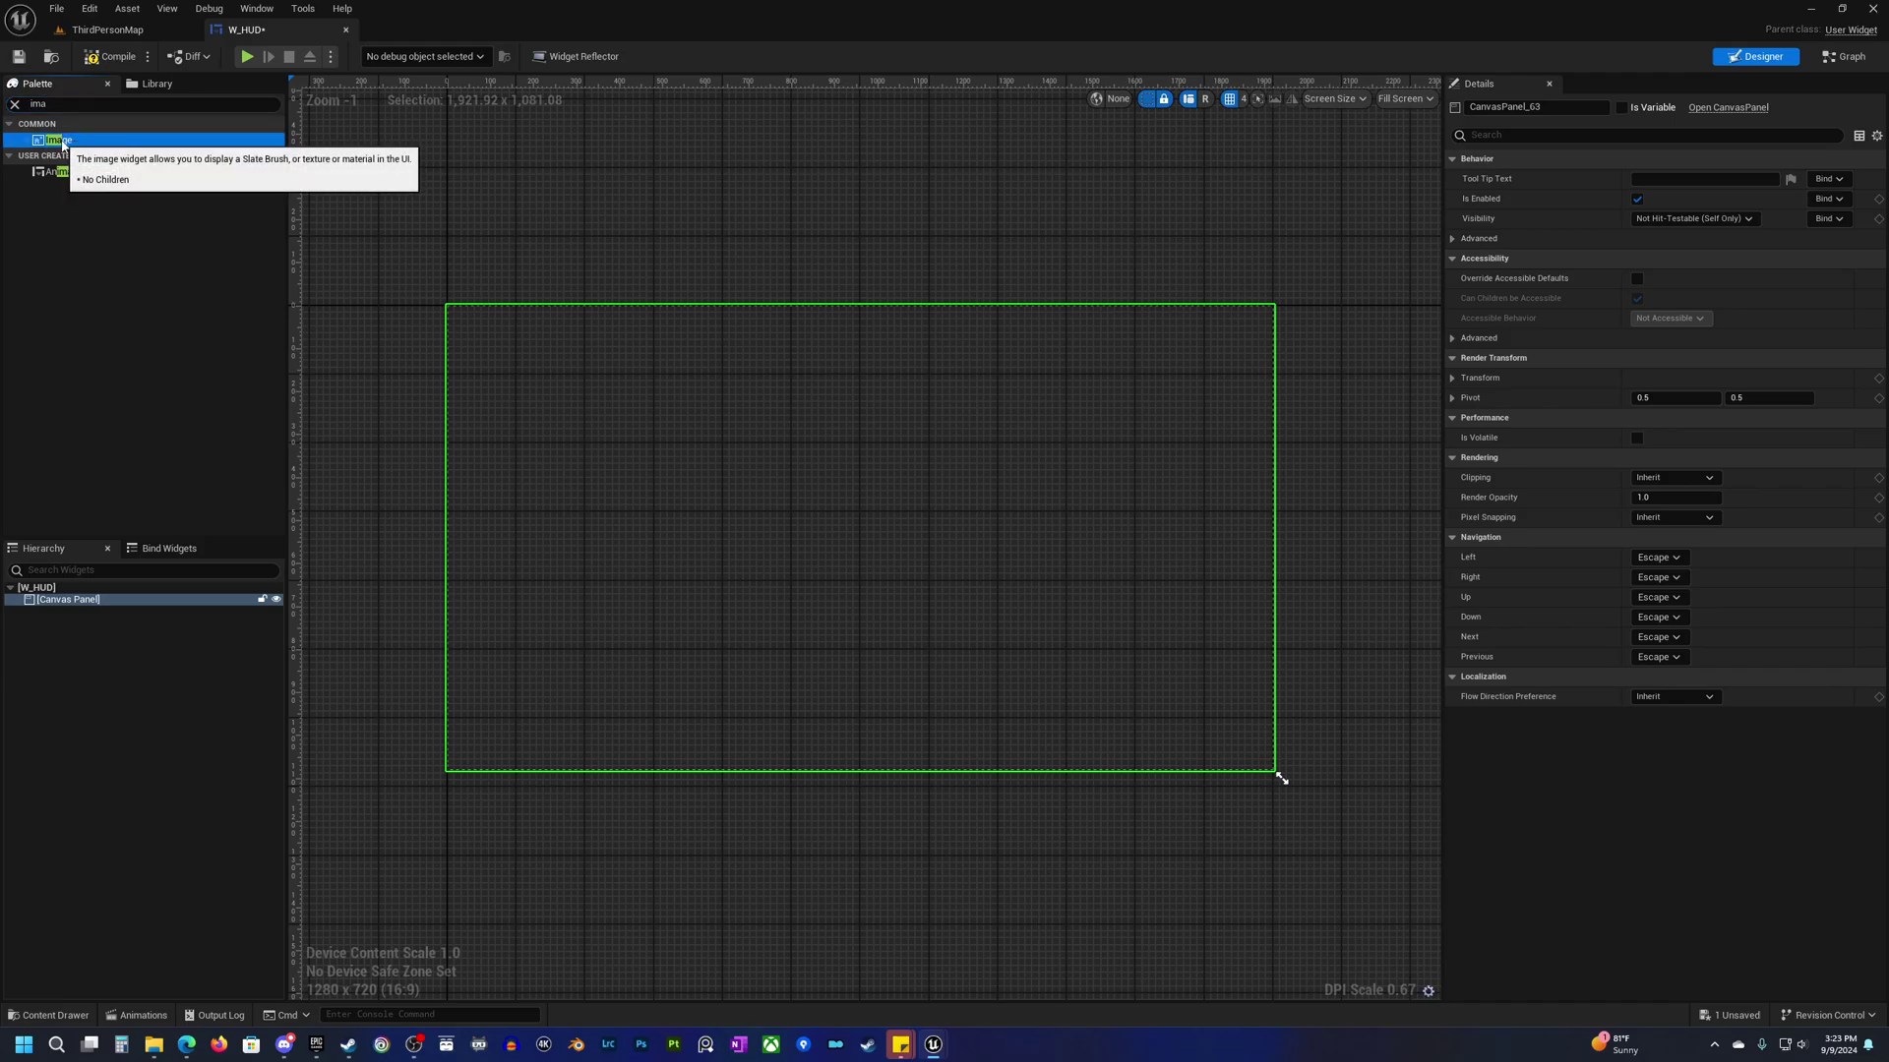
drag(59, 140, 96, 629)
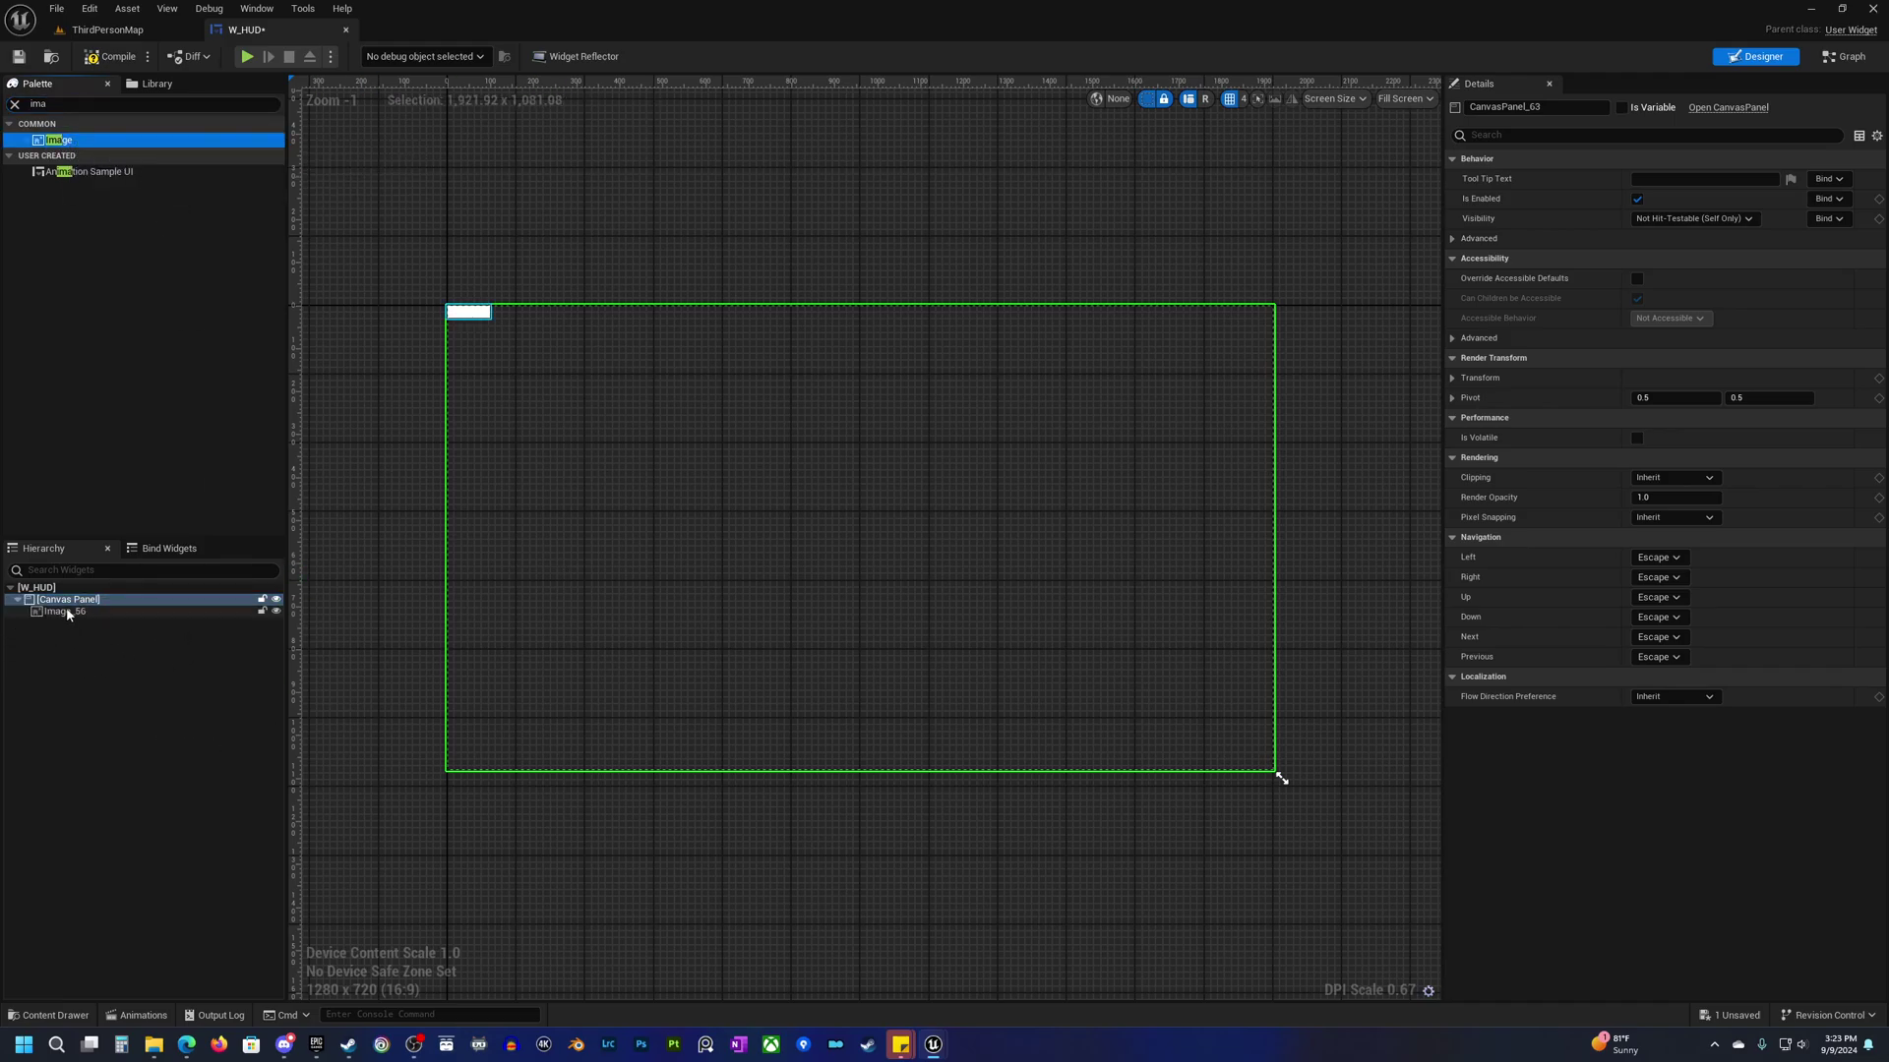
click(57, 612)
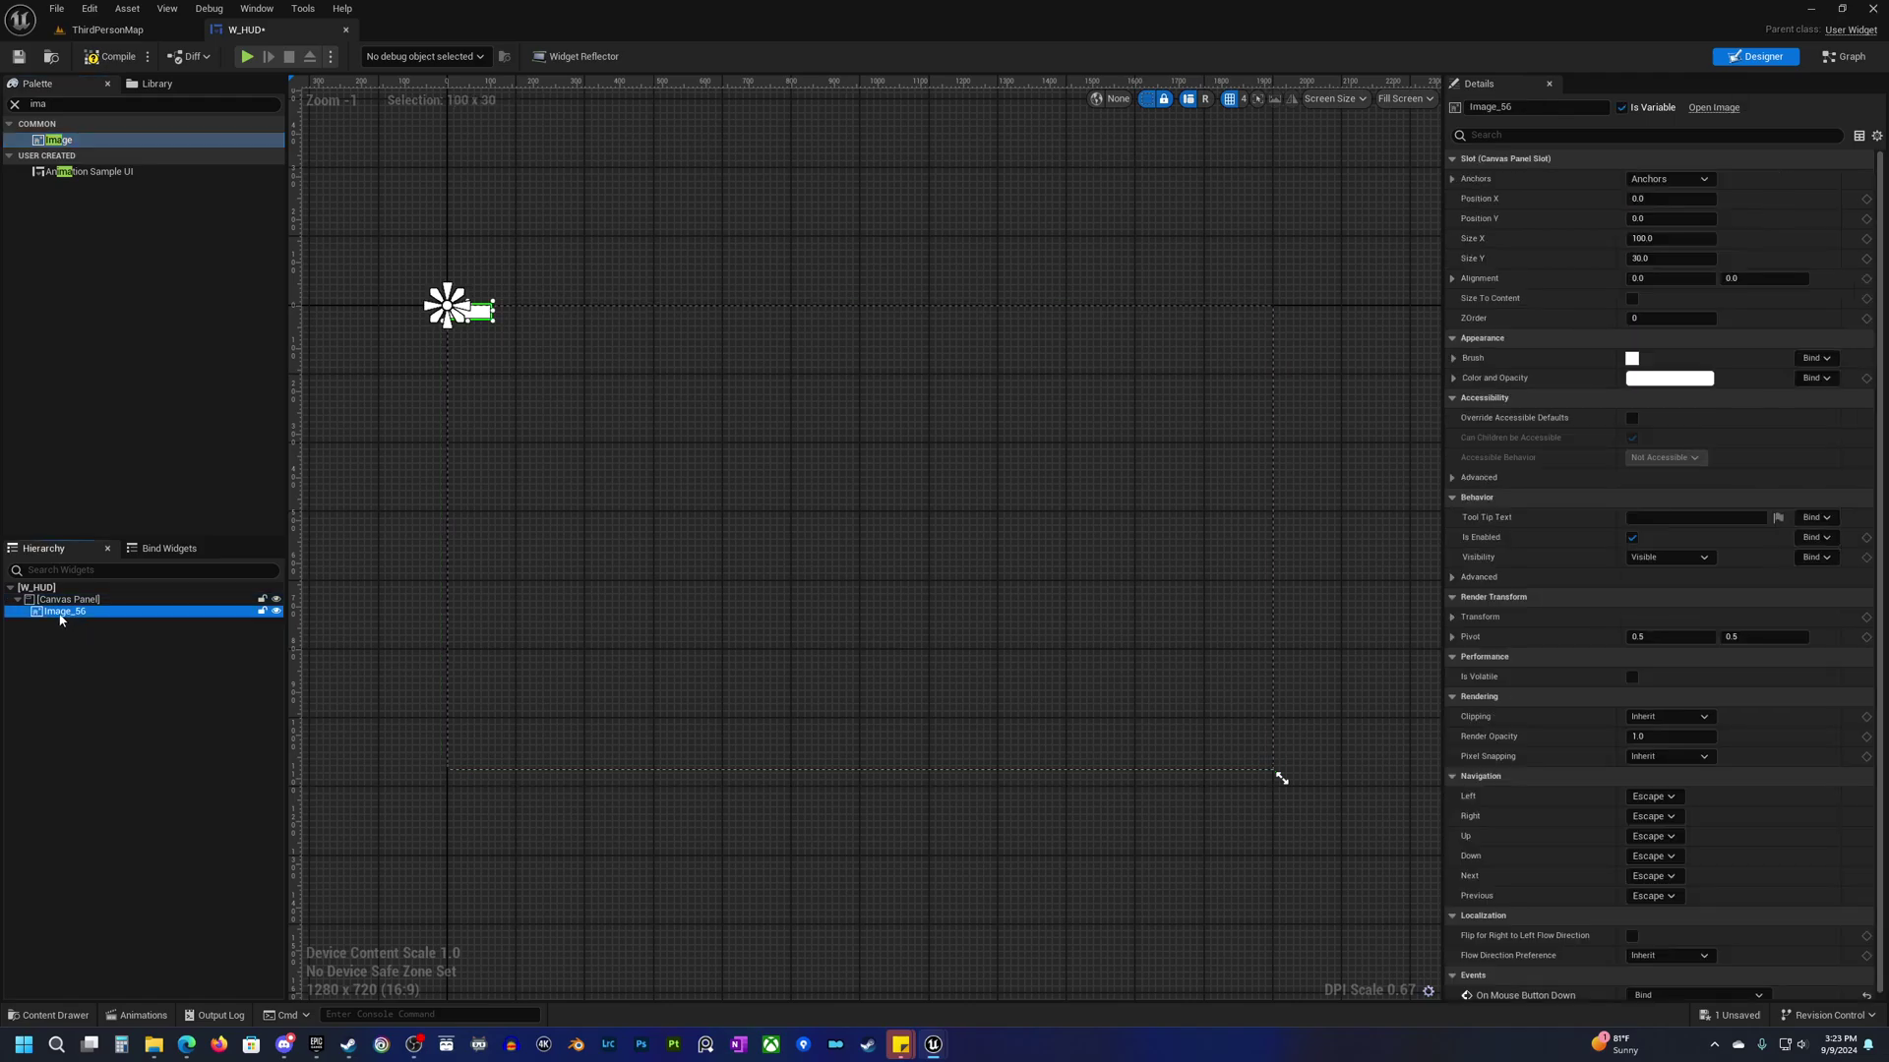
click(64, 612)
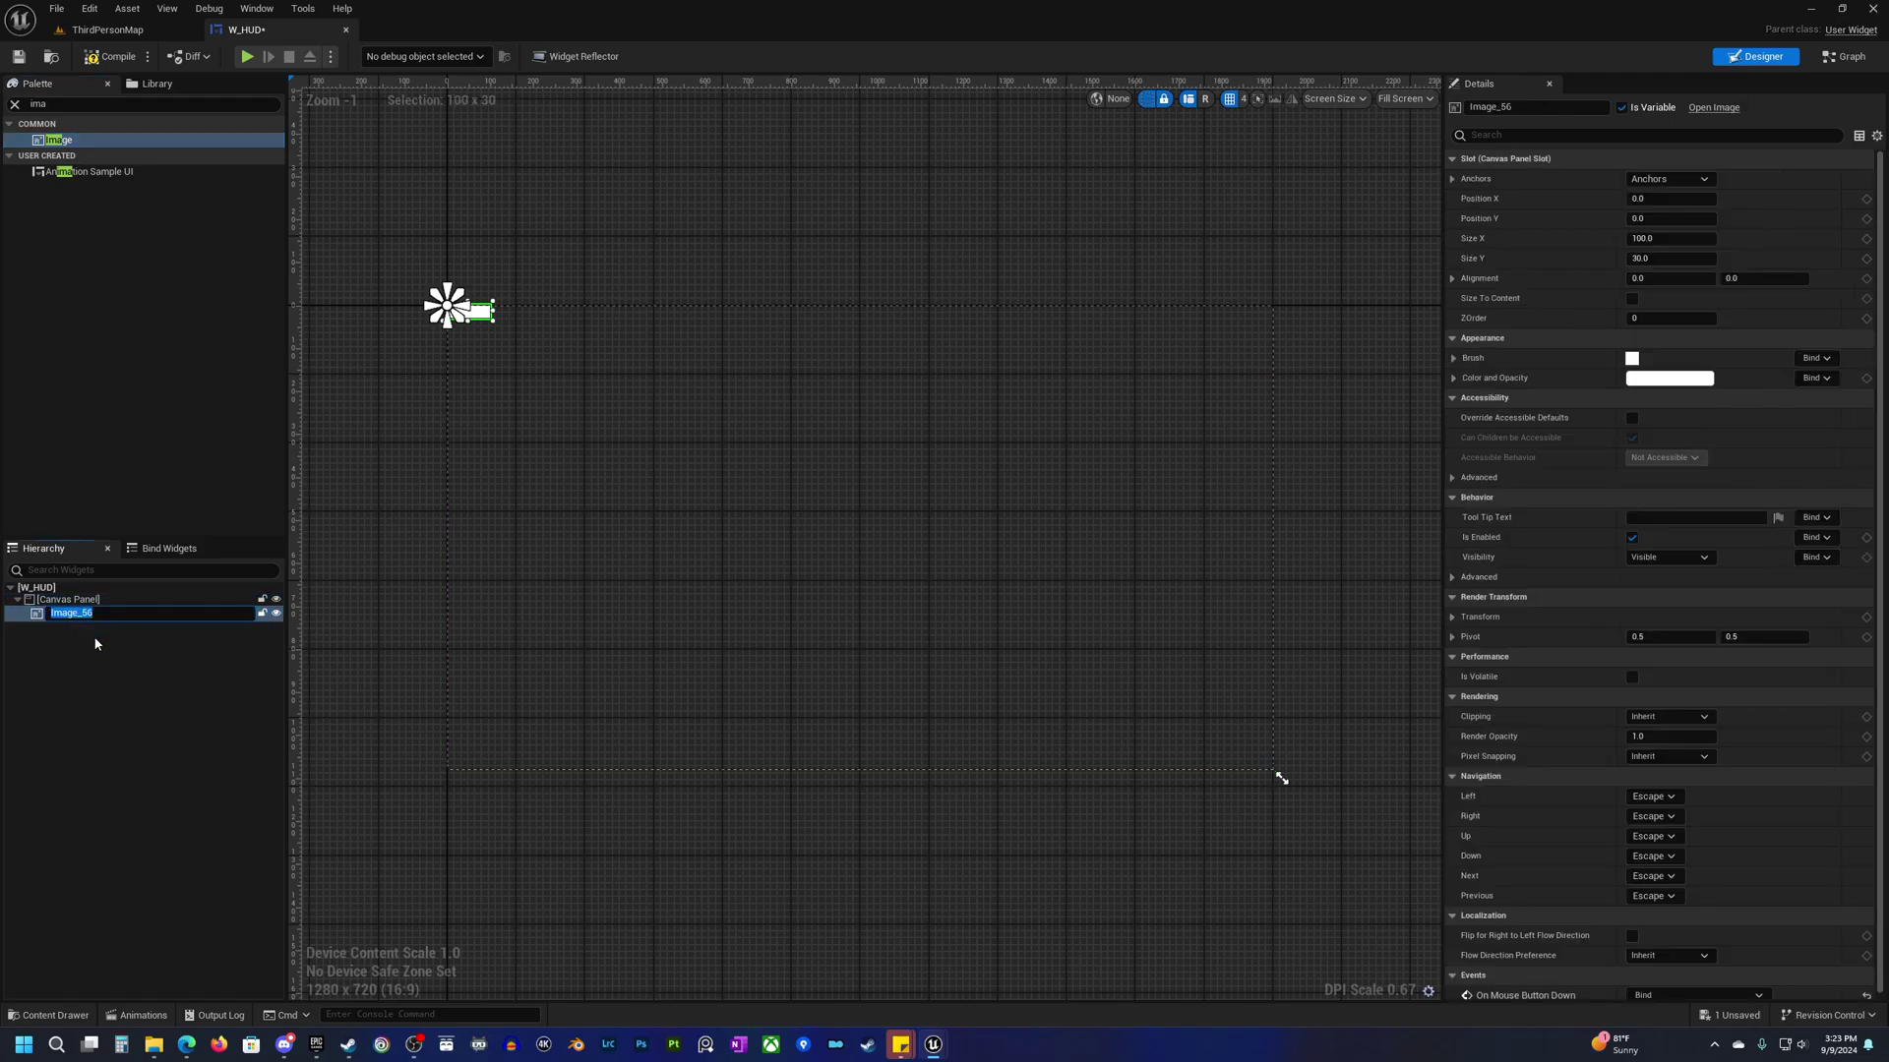
text(Crosshair)
key(Return)
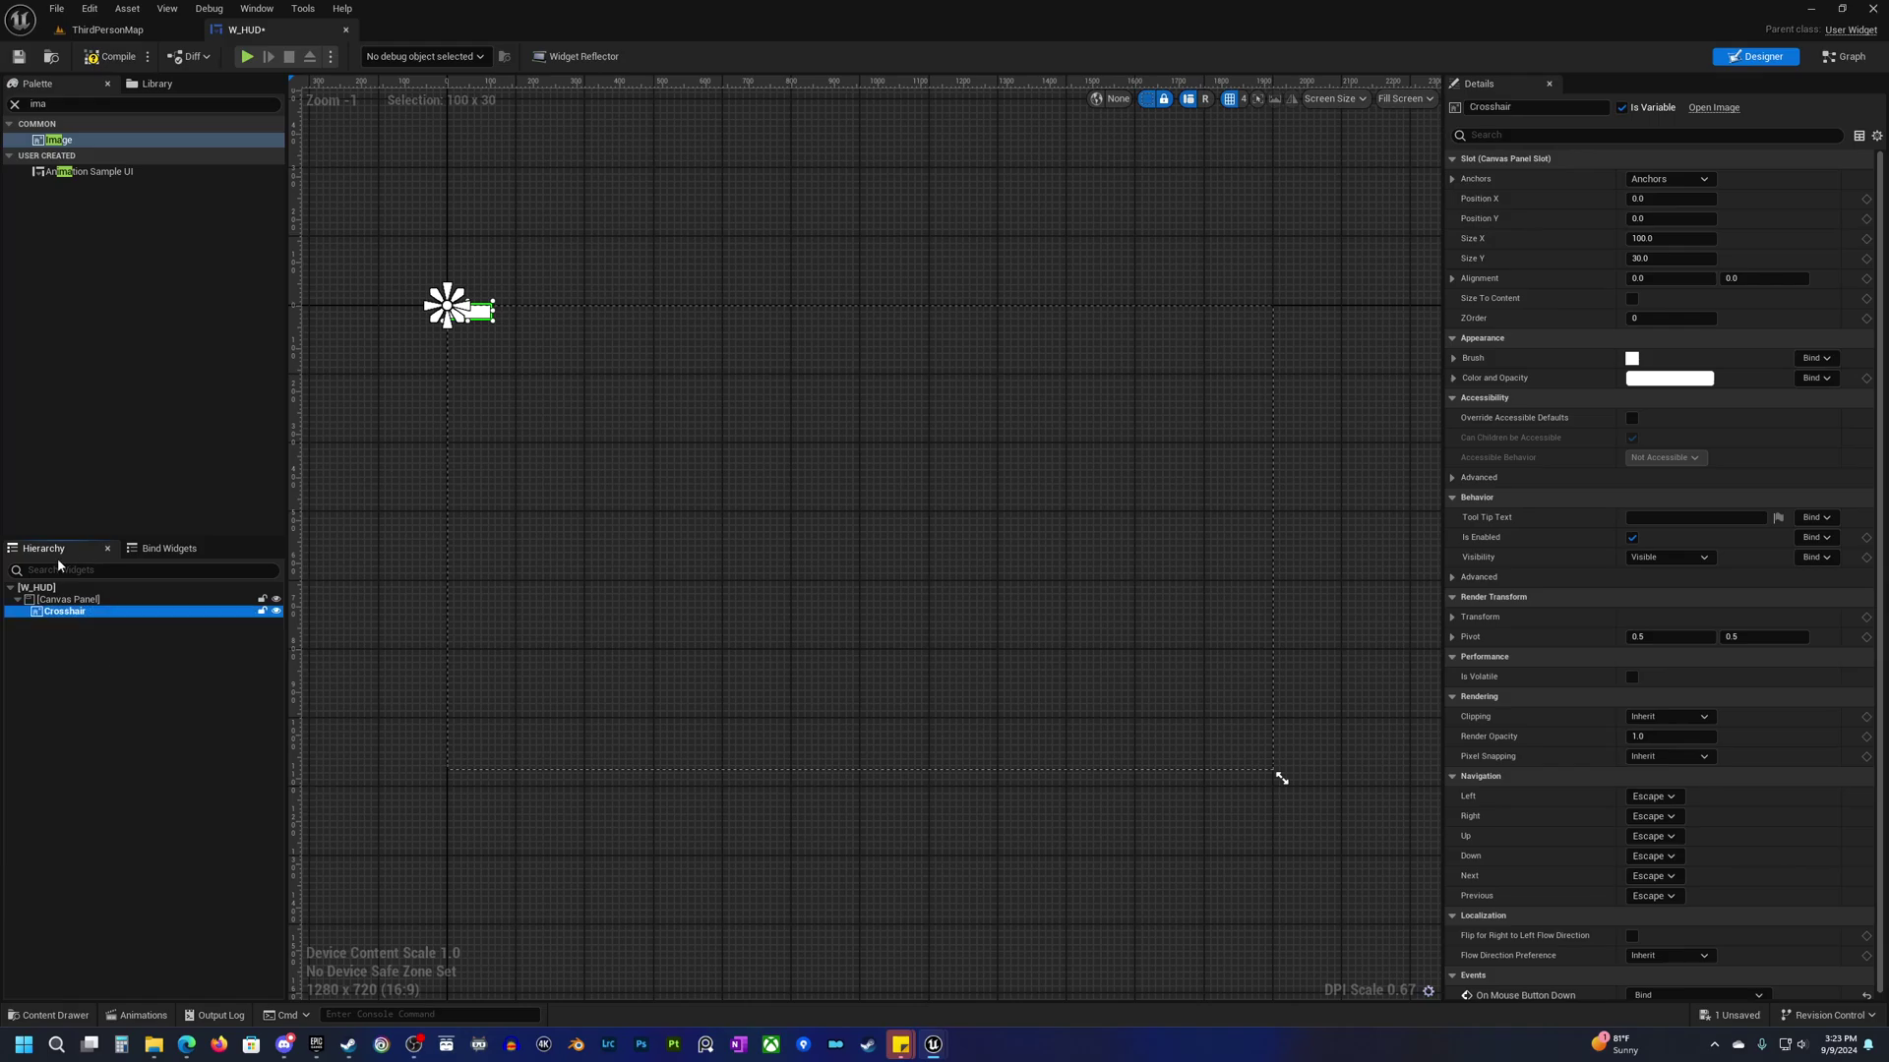
Anchor the Crosshair image to the centre of the canvas and reset its X and Y positions to 0.
right_drag(606, 476, 626, 478)
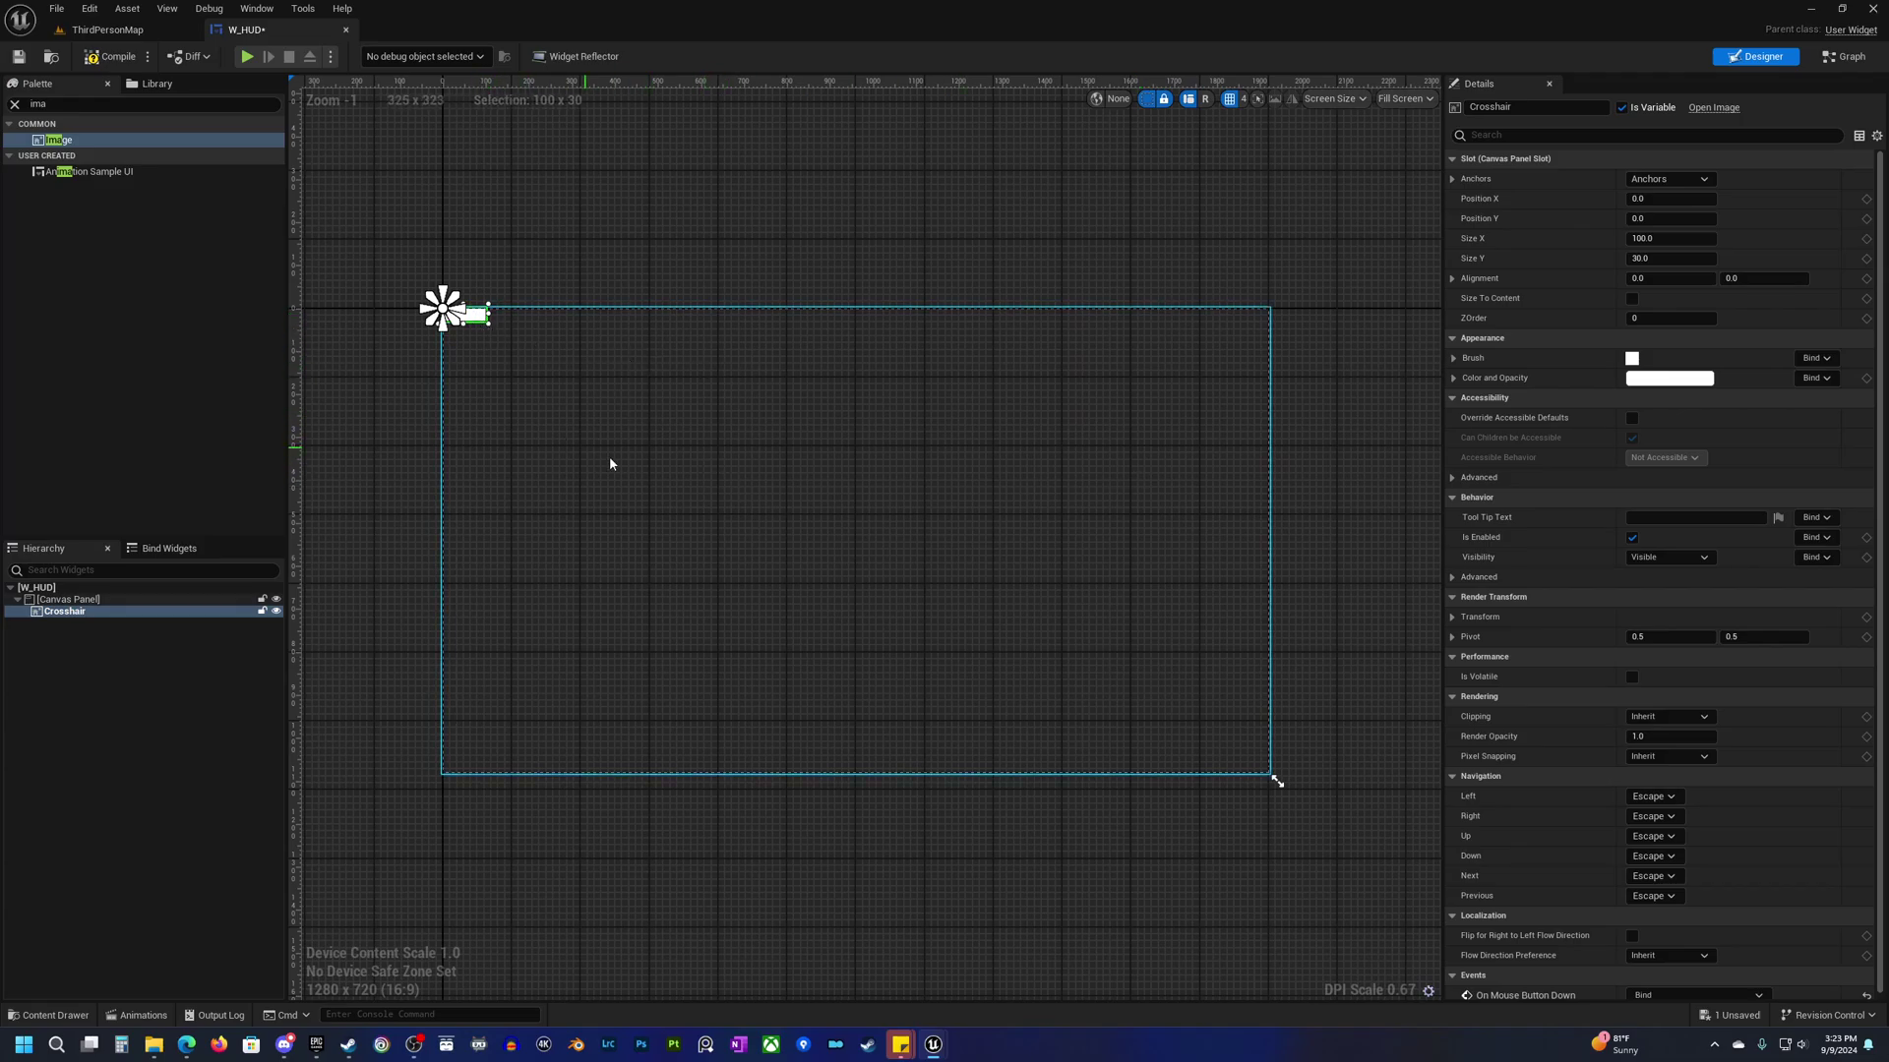
click(1709, 184)
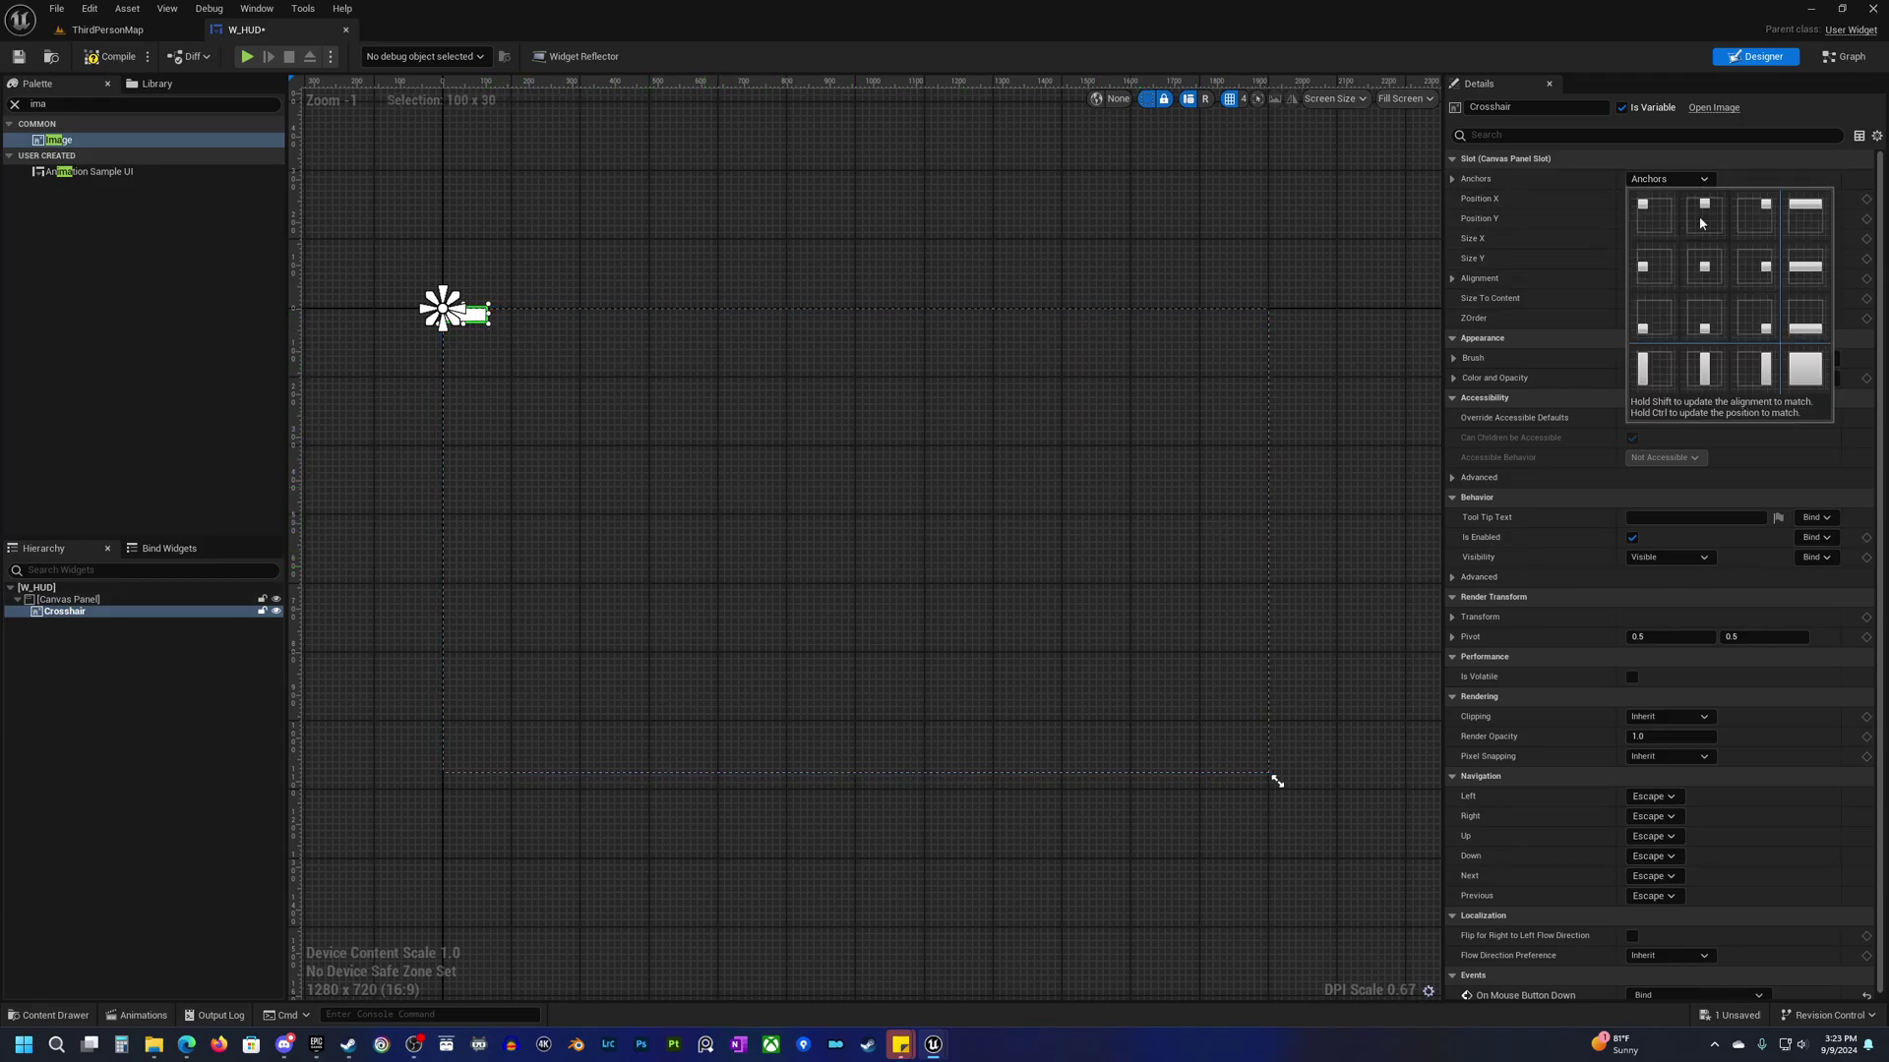
ctrl+click(1709, 273)
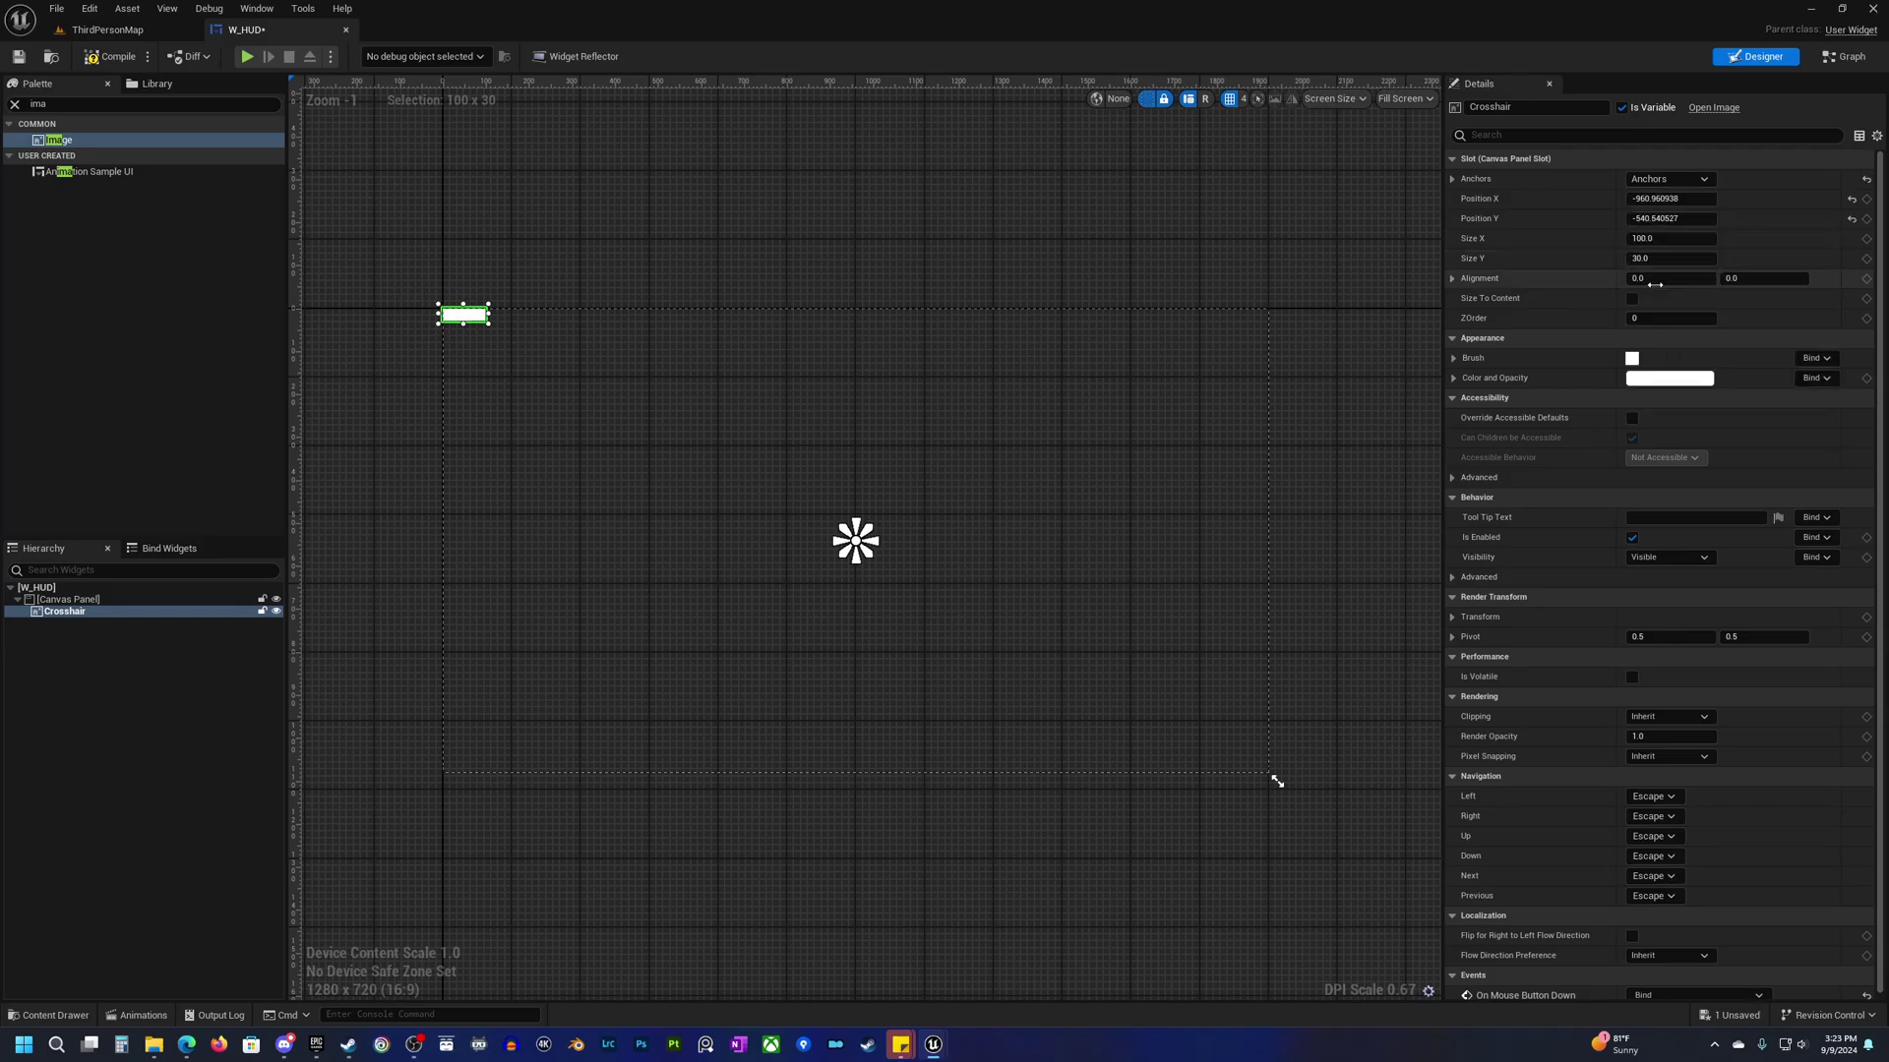
right_drag(896, 585, 892, 579)
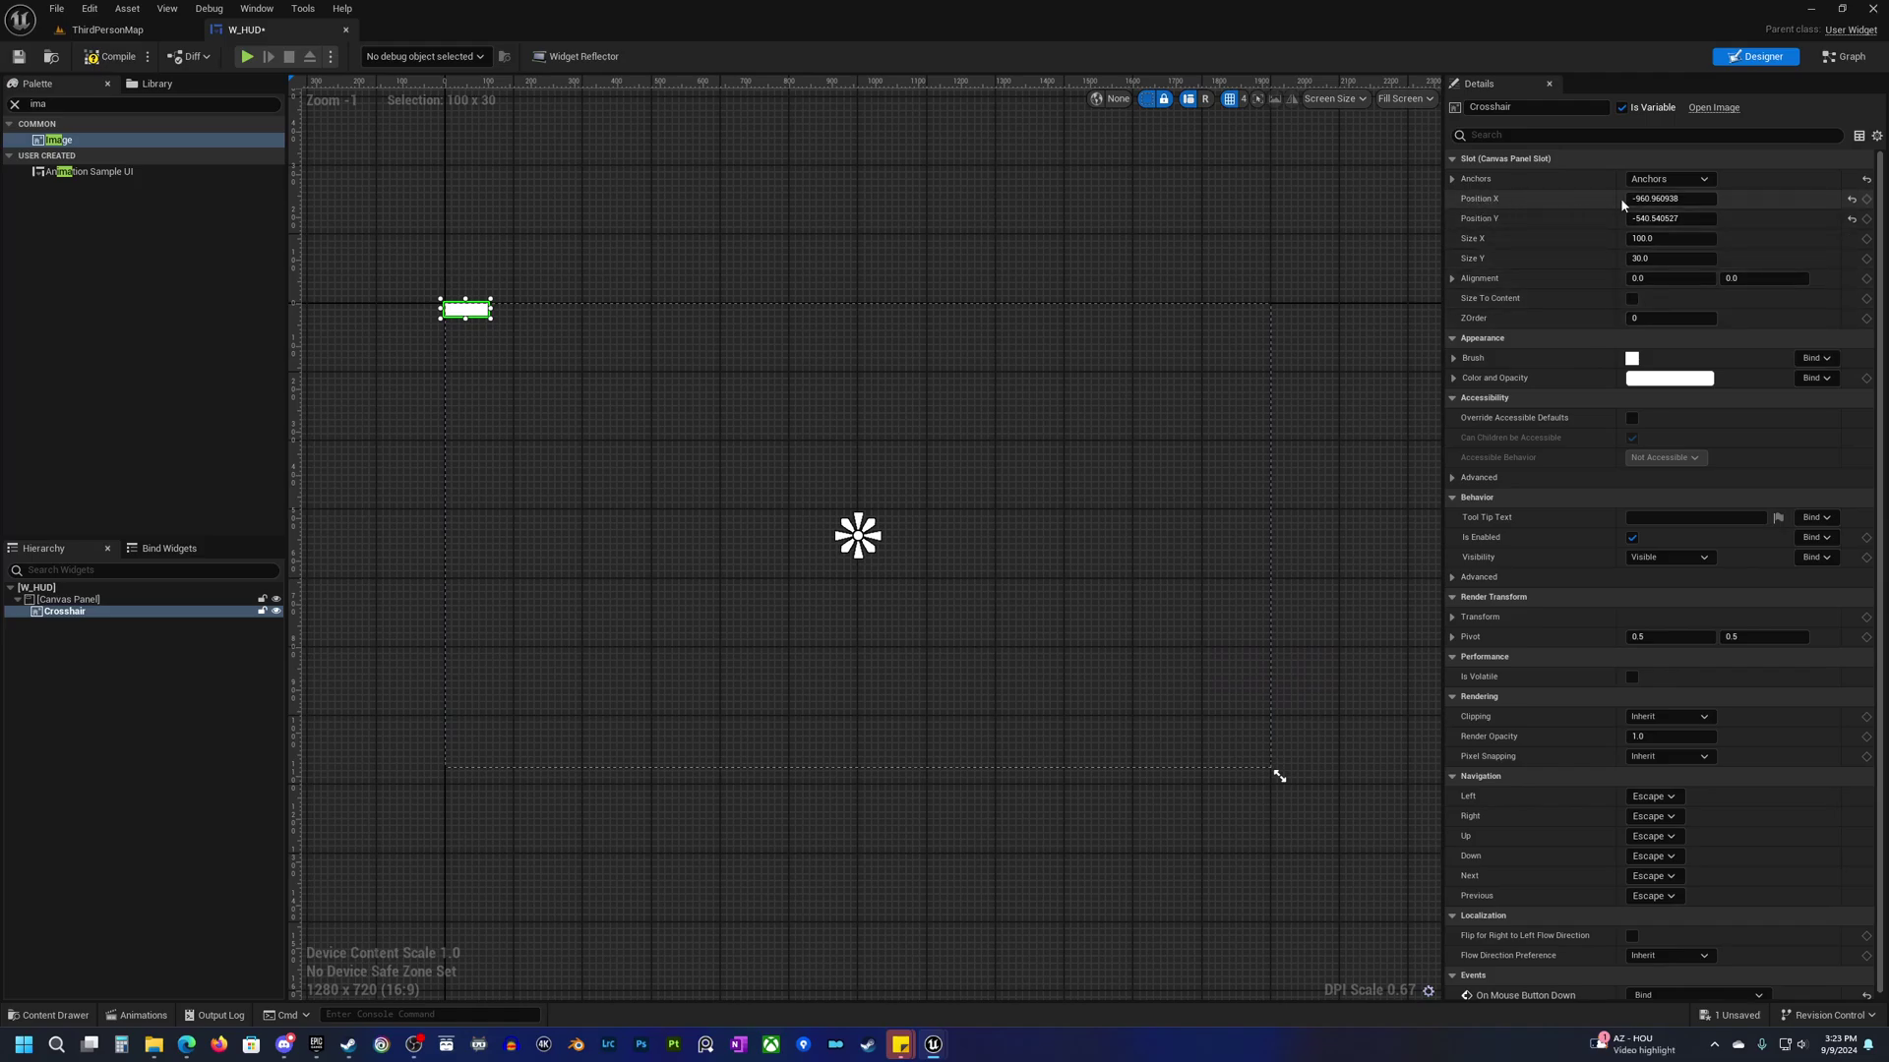
click(1851, 198)
click(1852, 219)
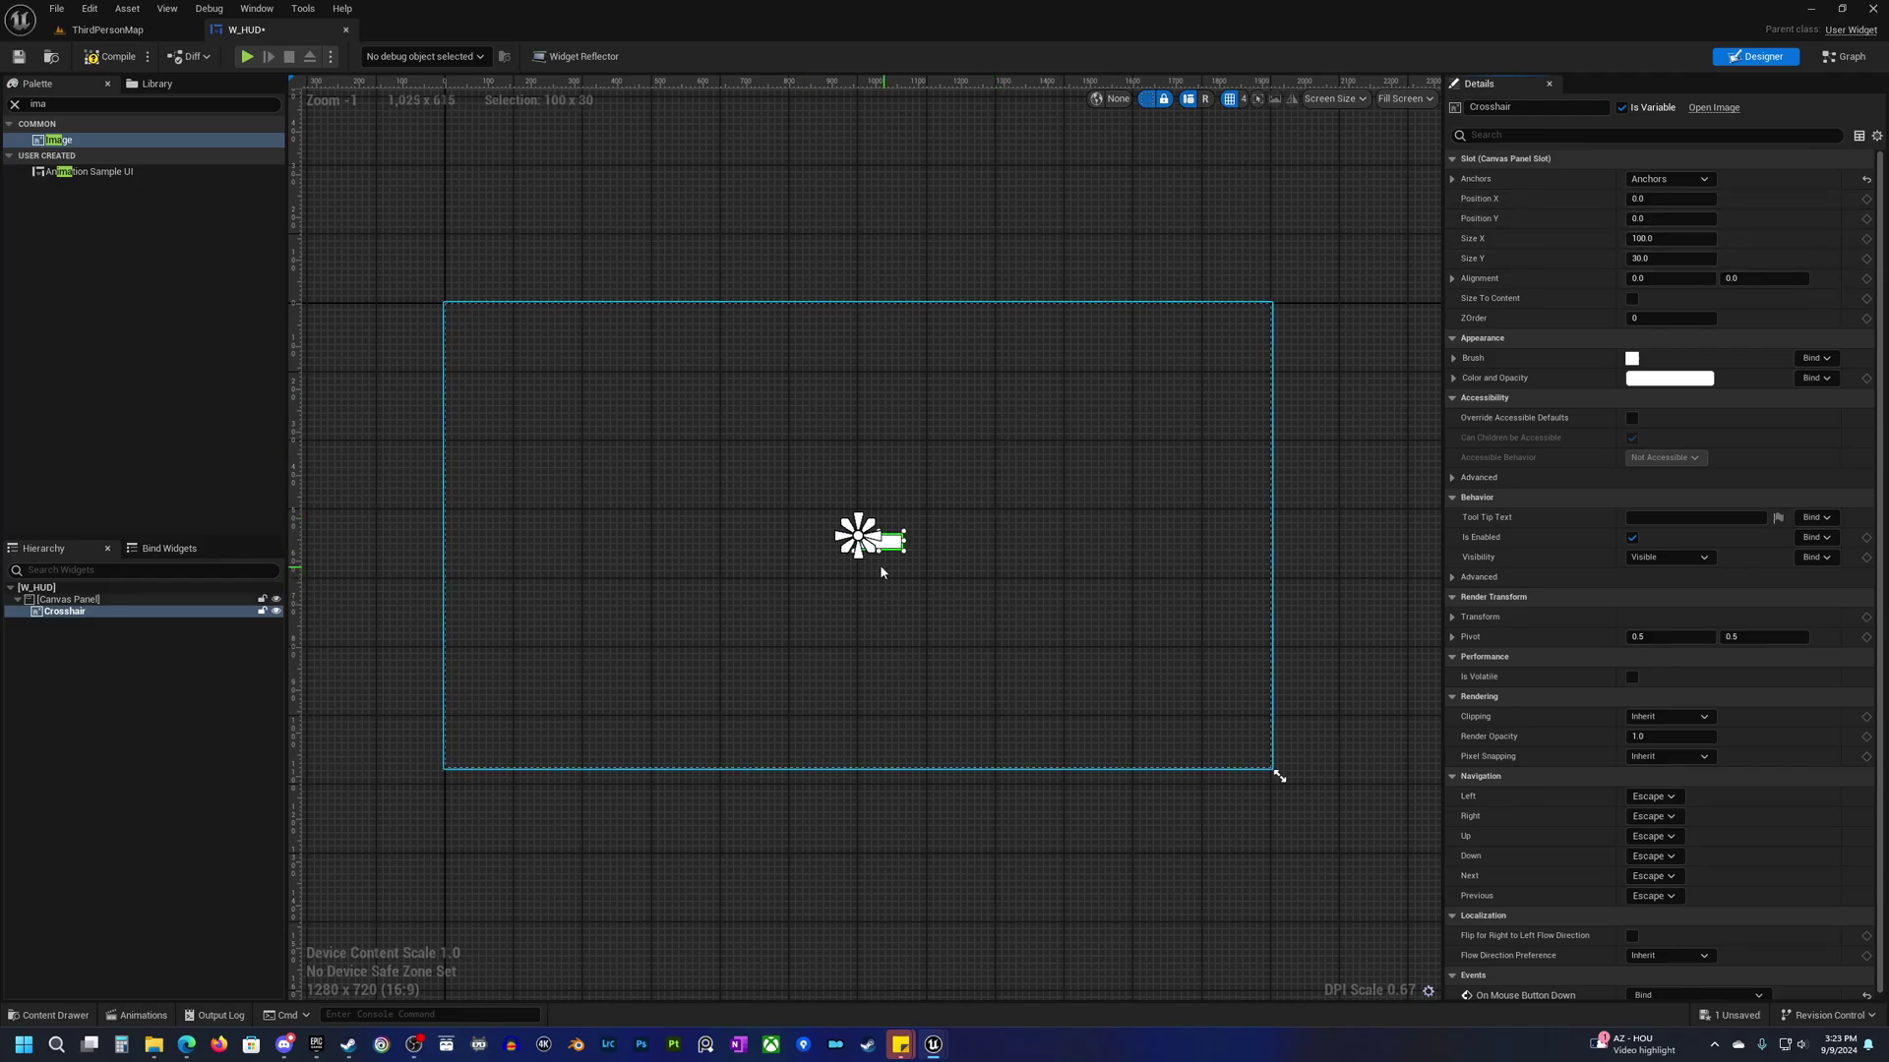
Set the Crosshair image's size to 5 in both X and Y.
click(1665, 241)
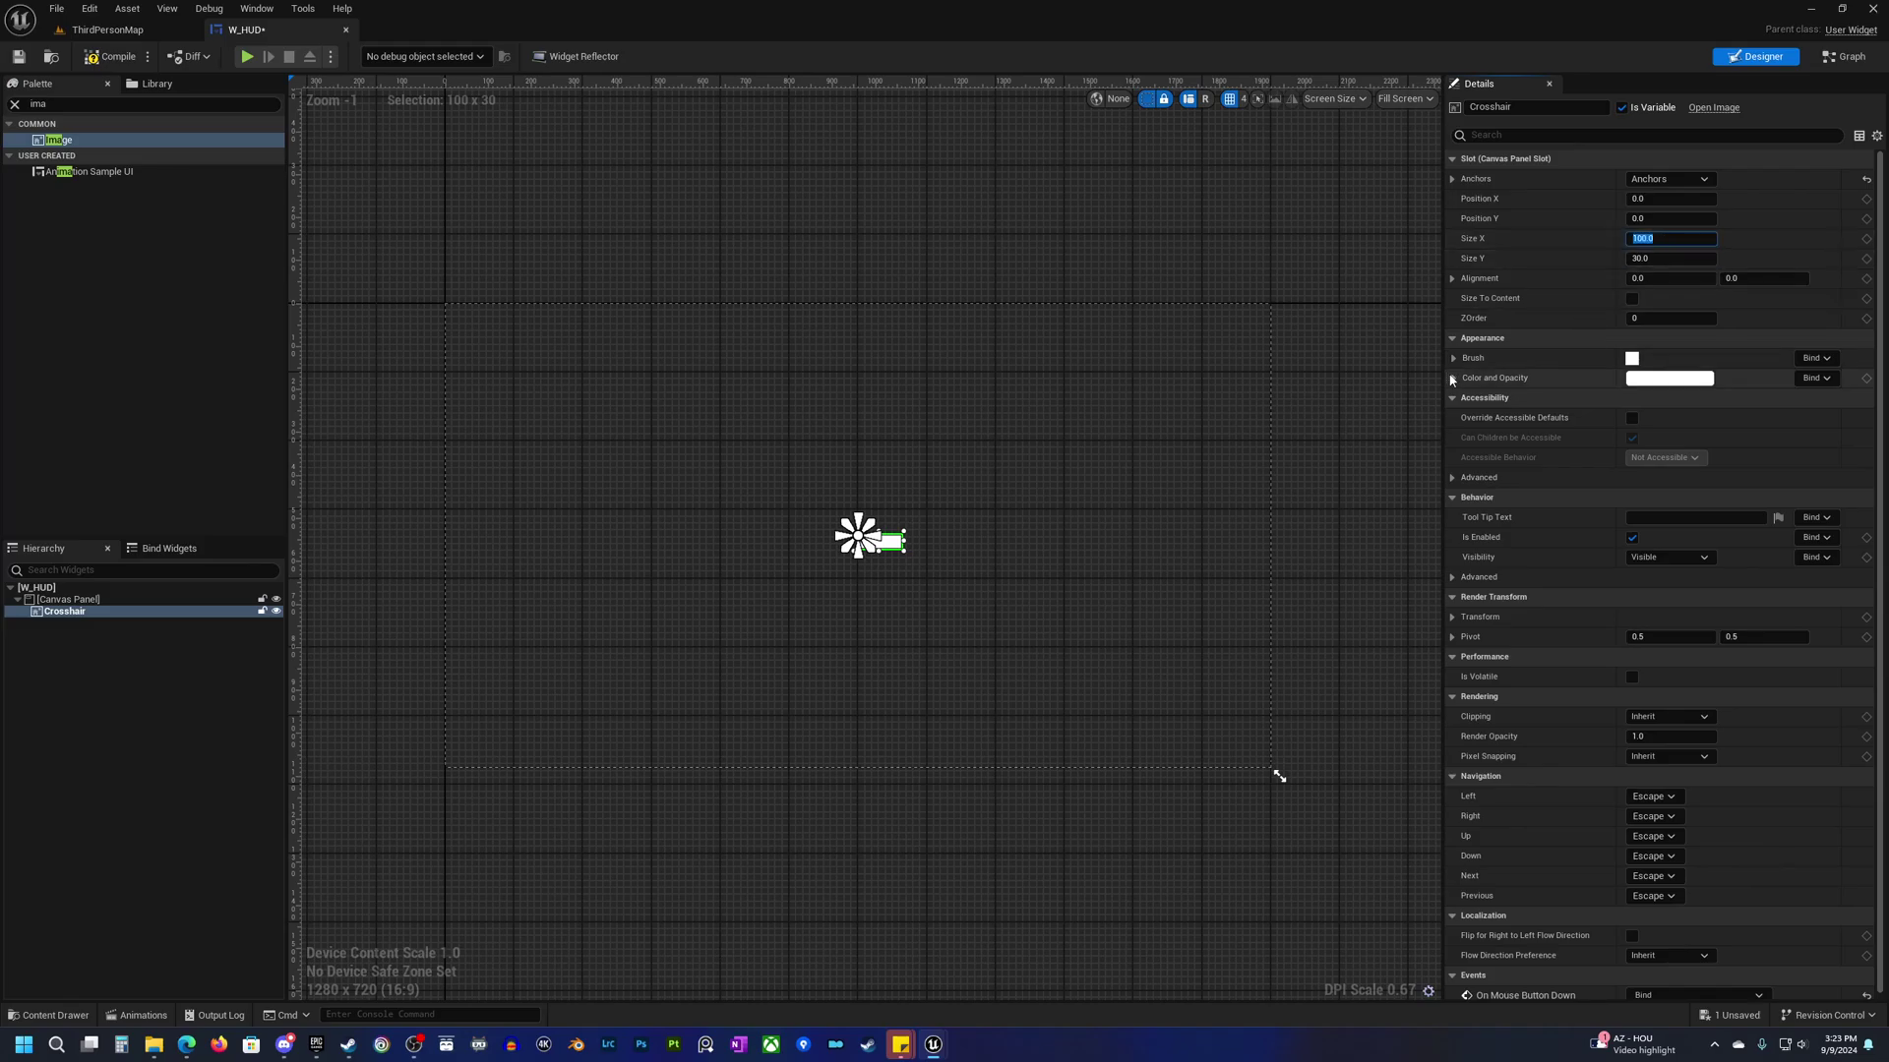
text(5.)
key(Tab)
text(5)
key(Return)
scroll(880, 540, up, 20)
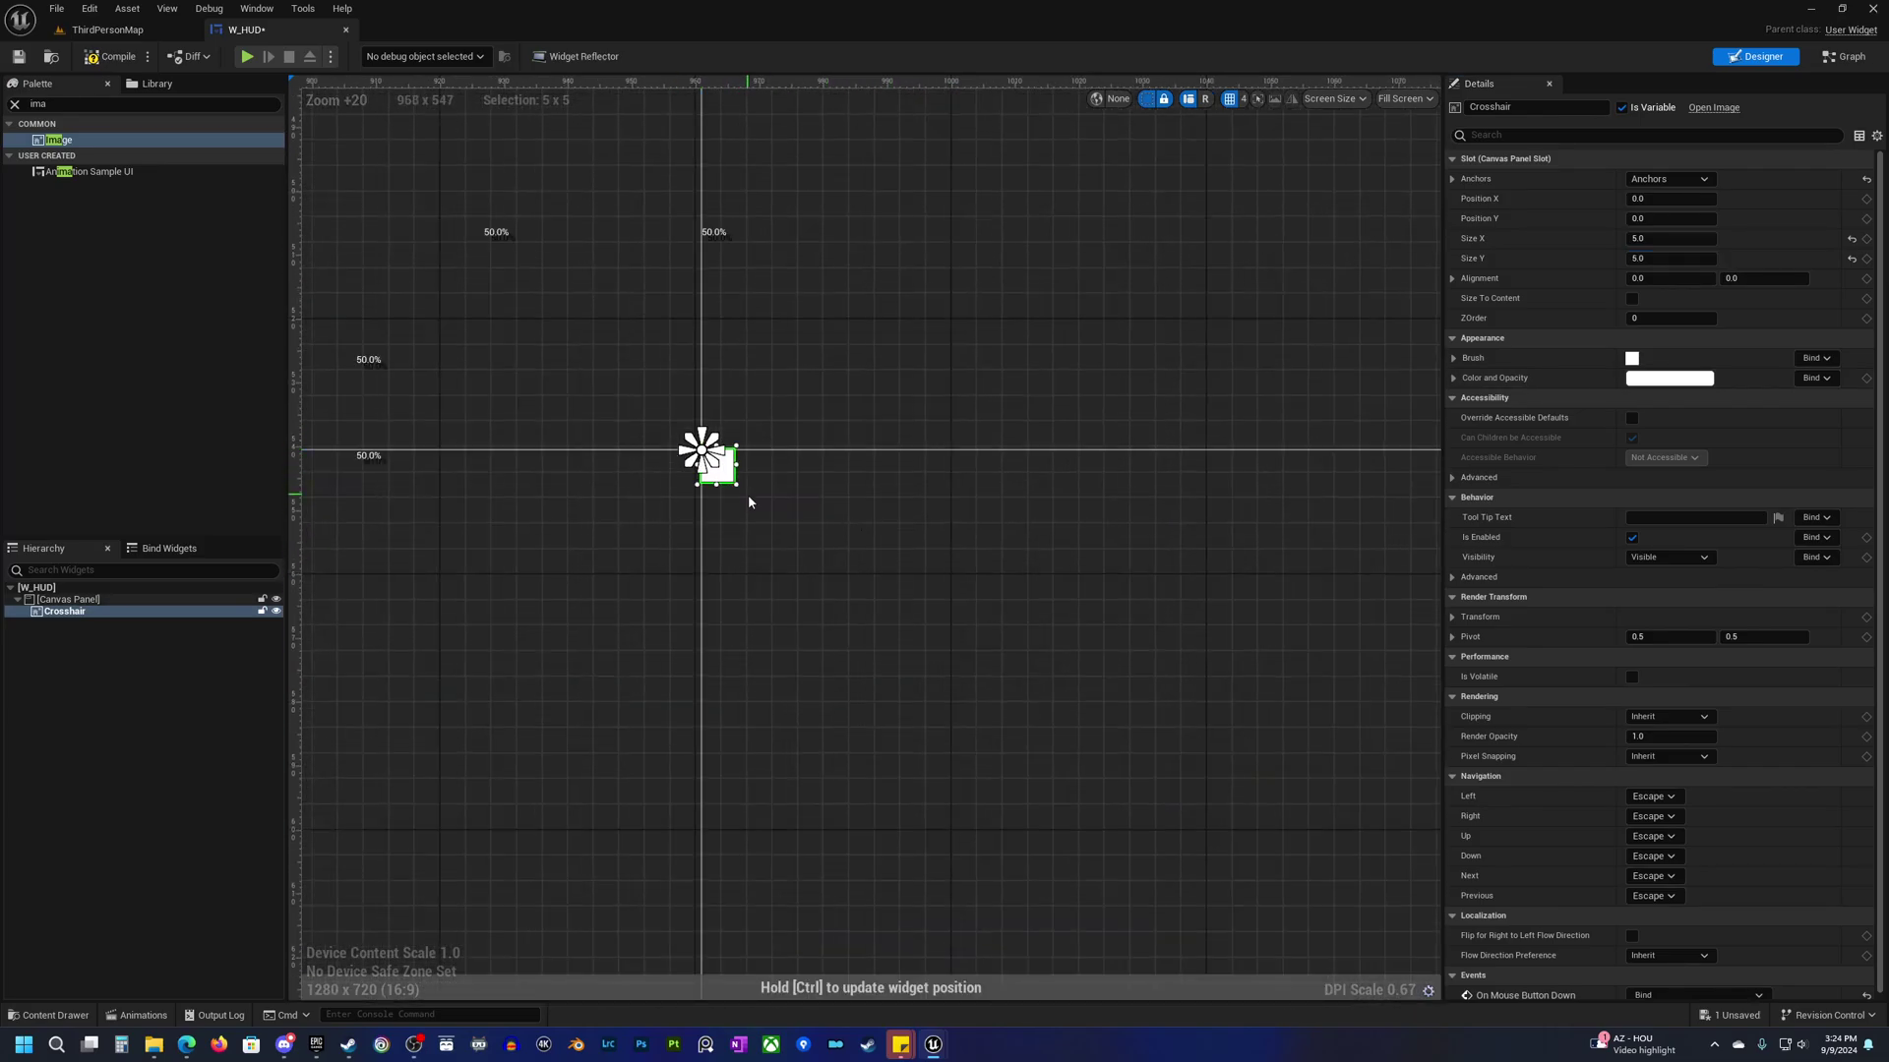
Set the Crosshair image's alignment to 0.5 in both X and Y so that it centres on its anchor.
right_drag(769, 502, 842, 549)
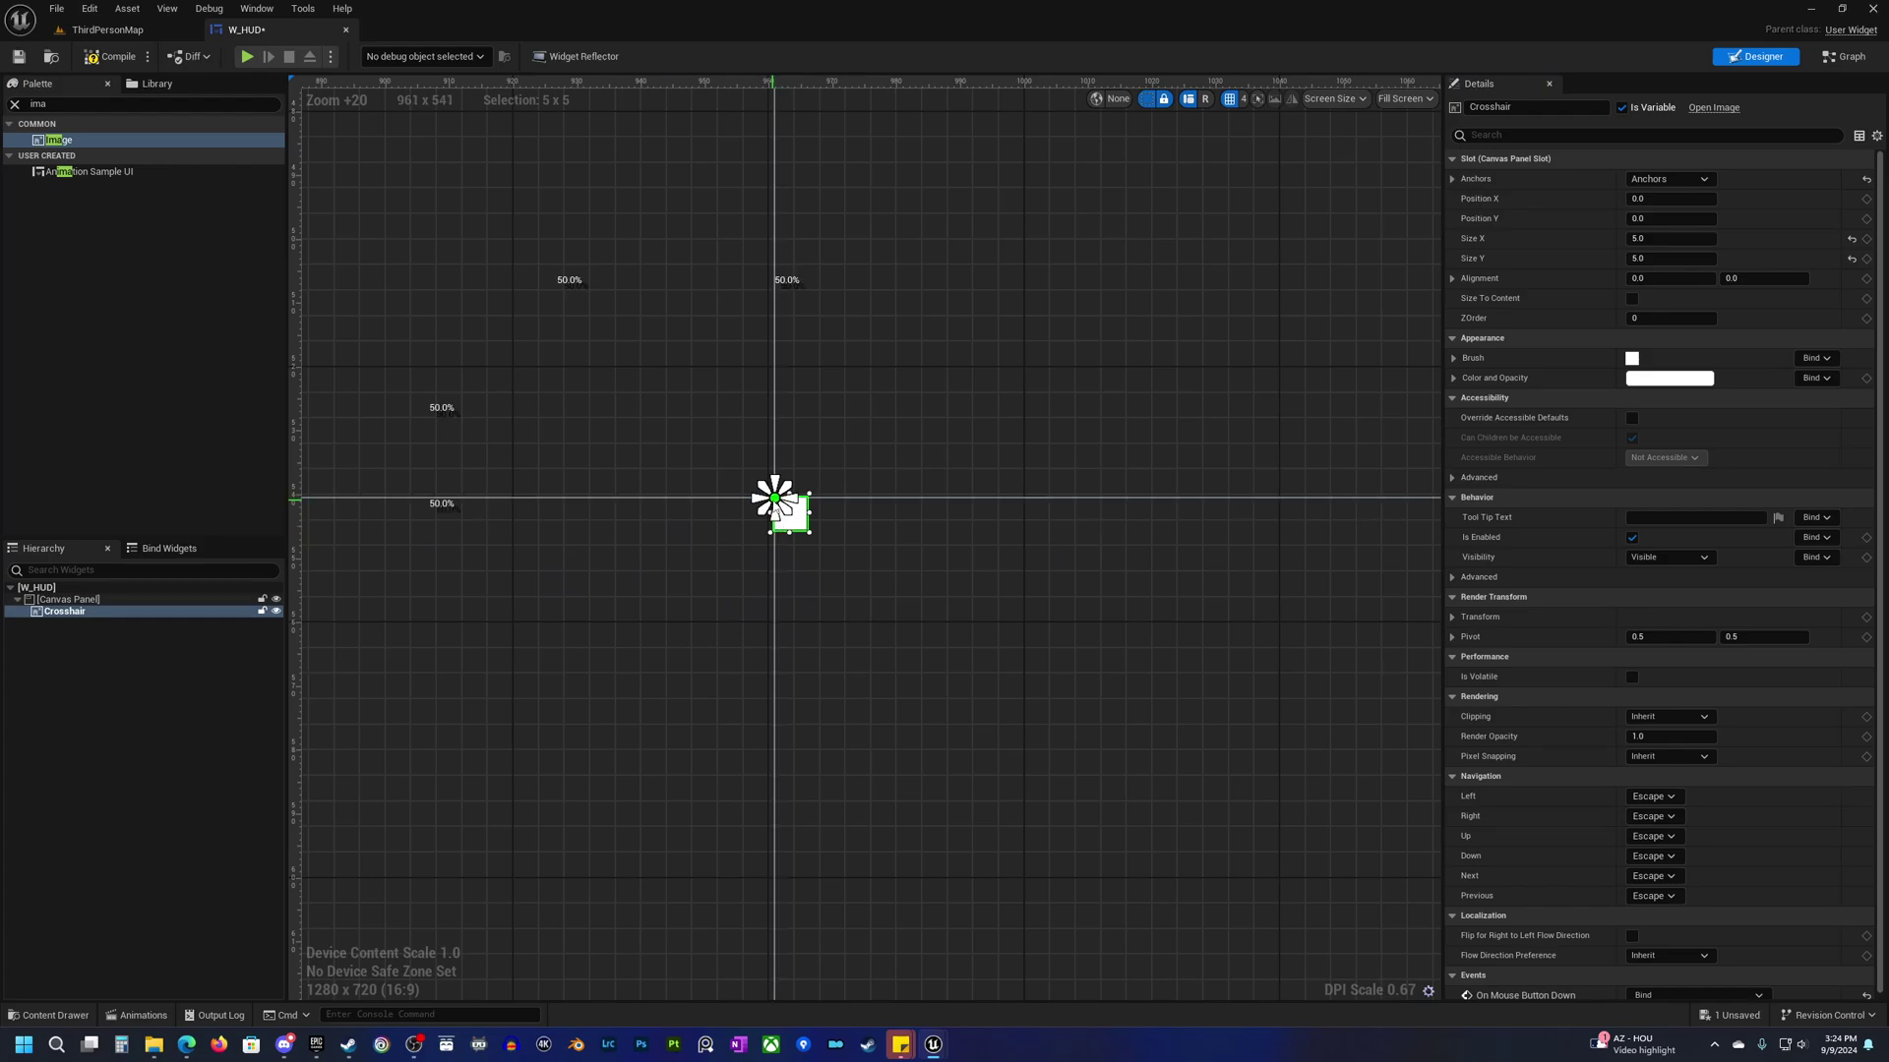
right_drag(782, 507, 959, 560)
right_drag(1008, 495, 995, 540)
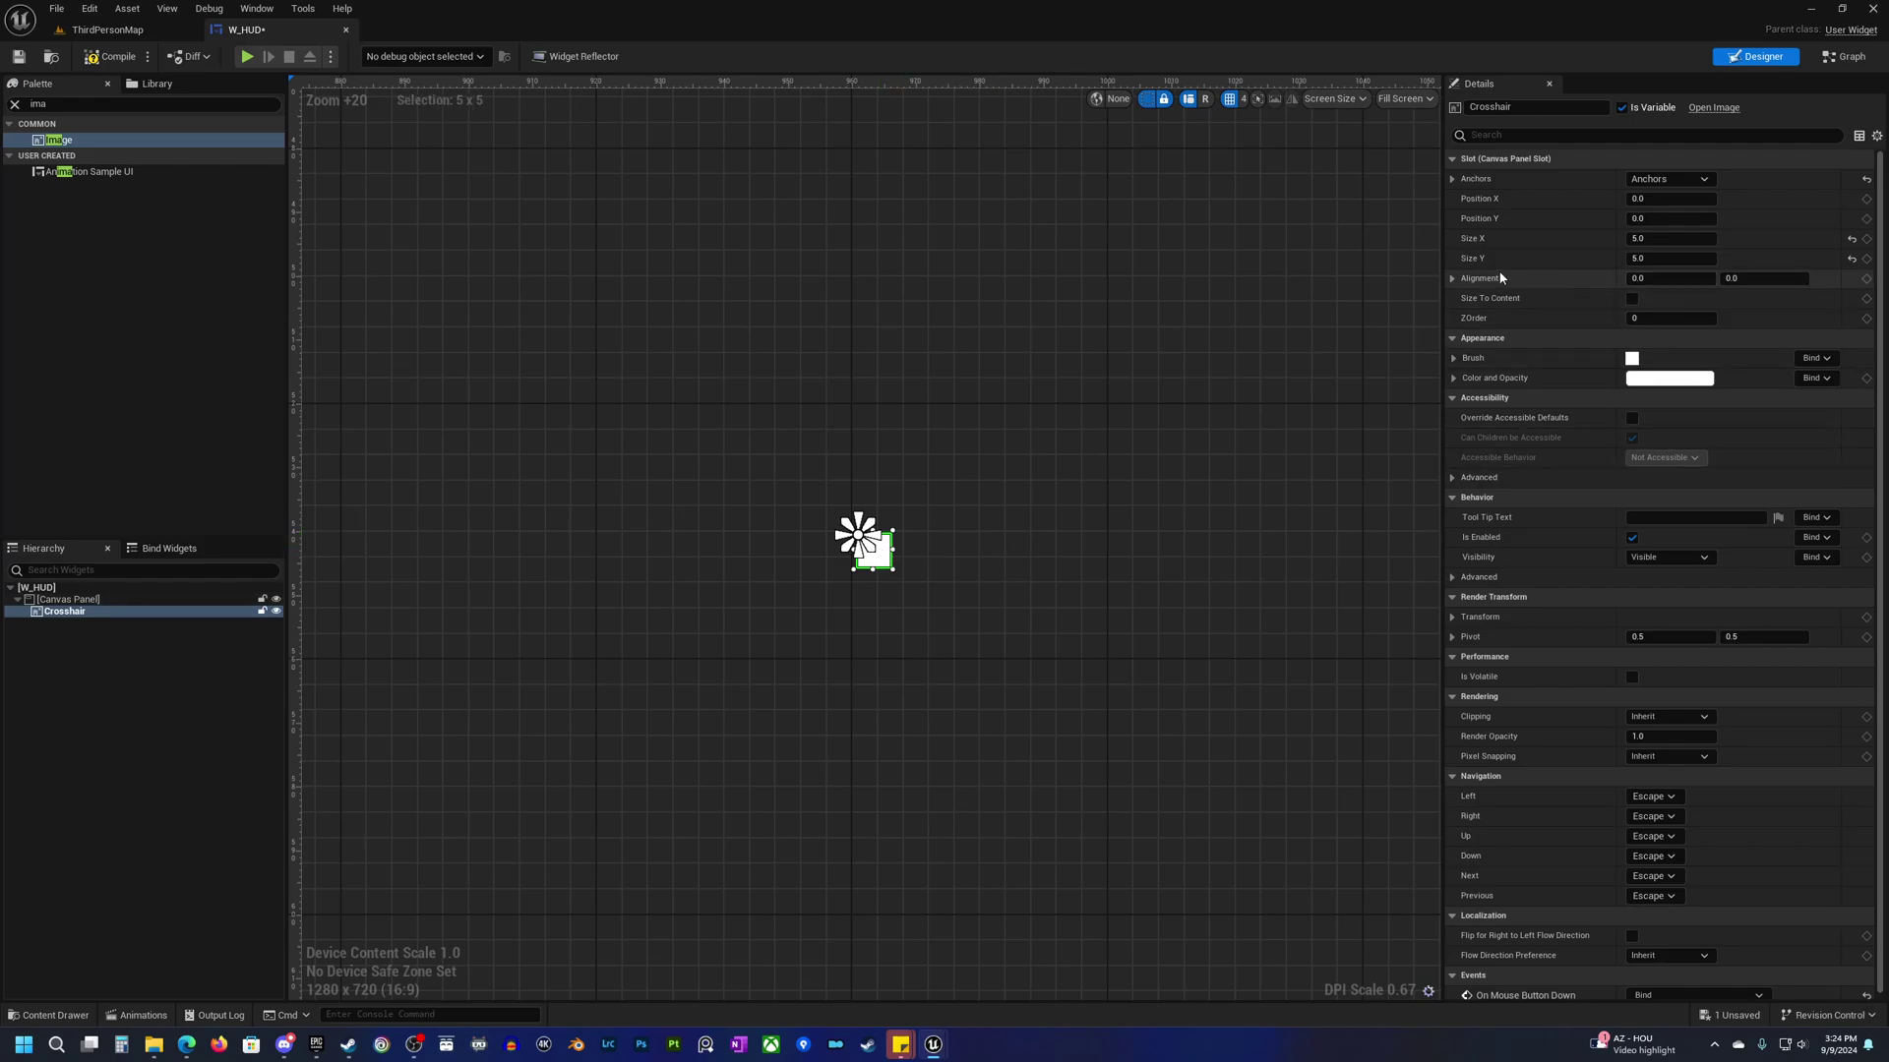
click(1662, 279)
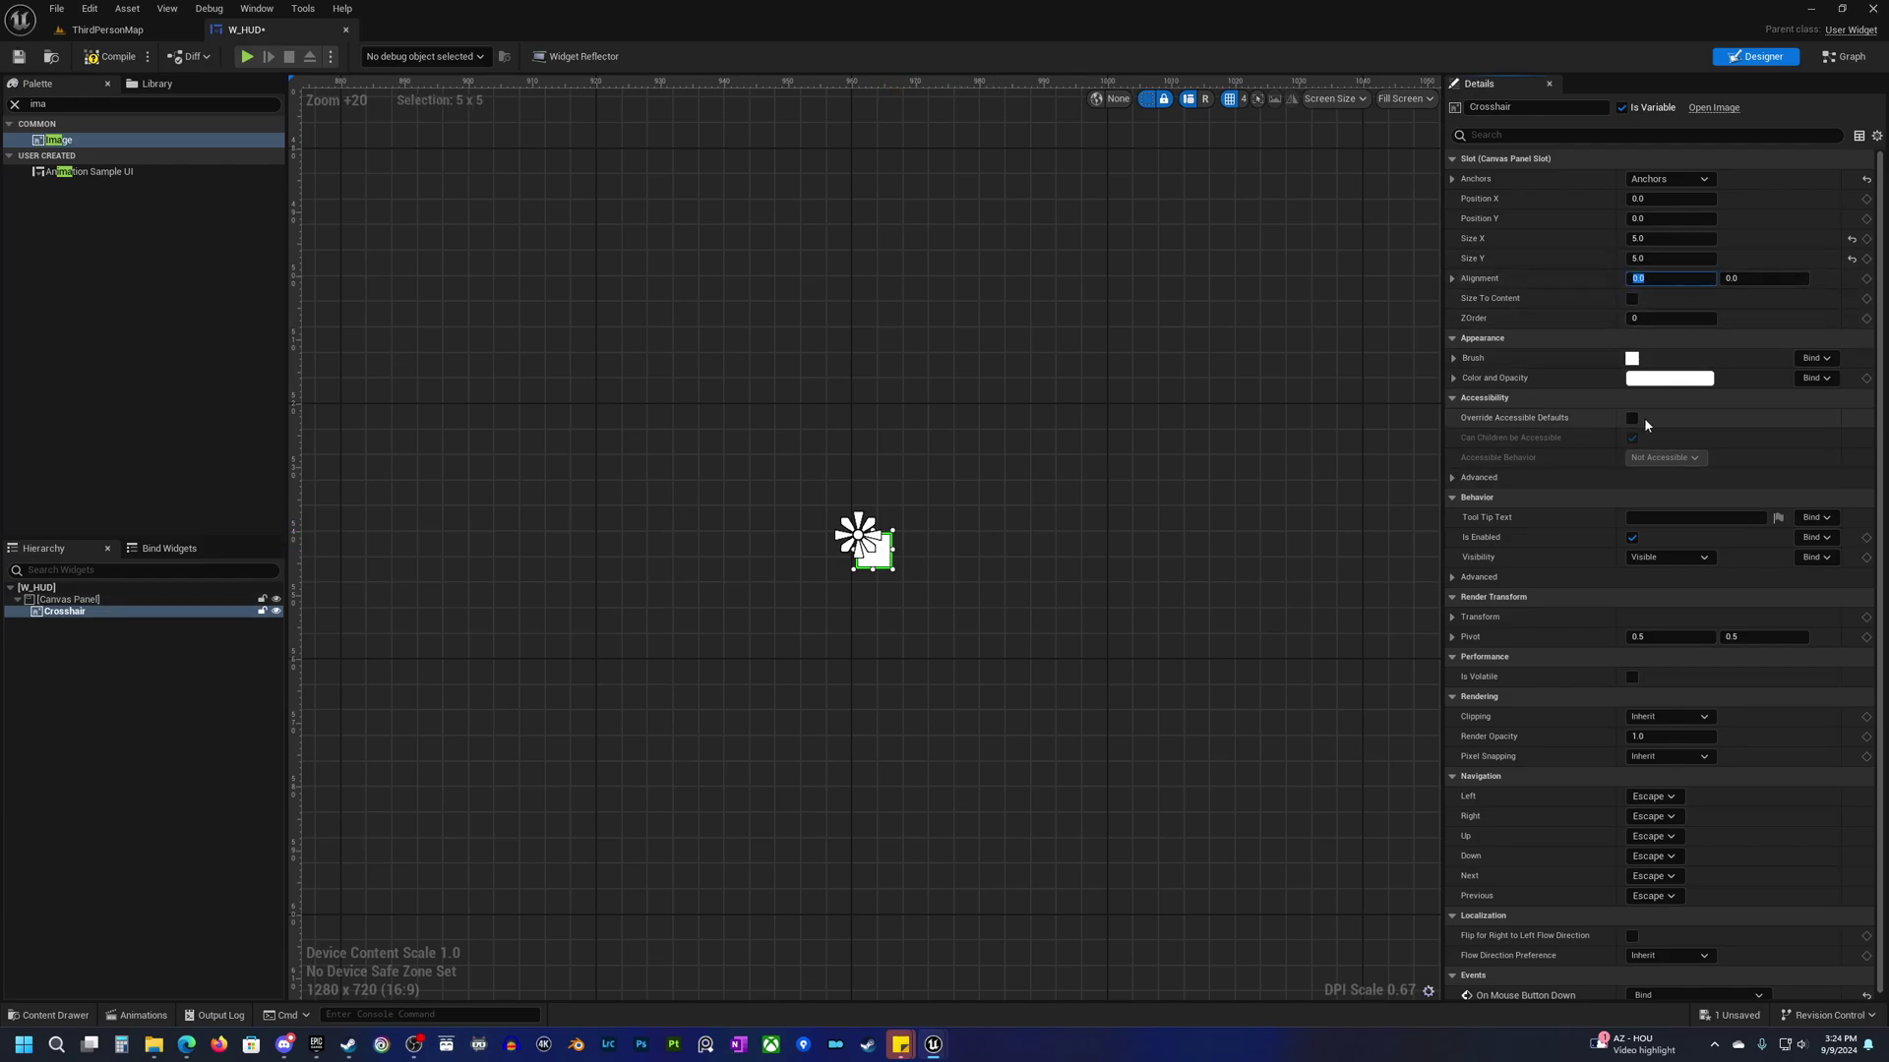
text(0.5)
key(Tab)
text(0.5)
key(Tab)
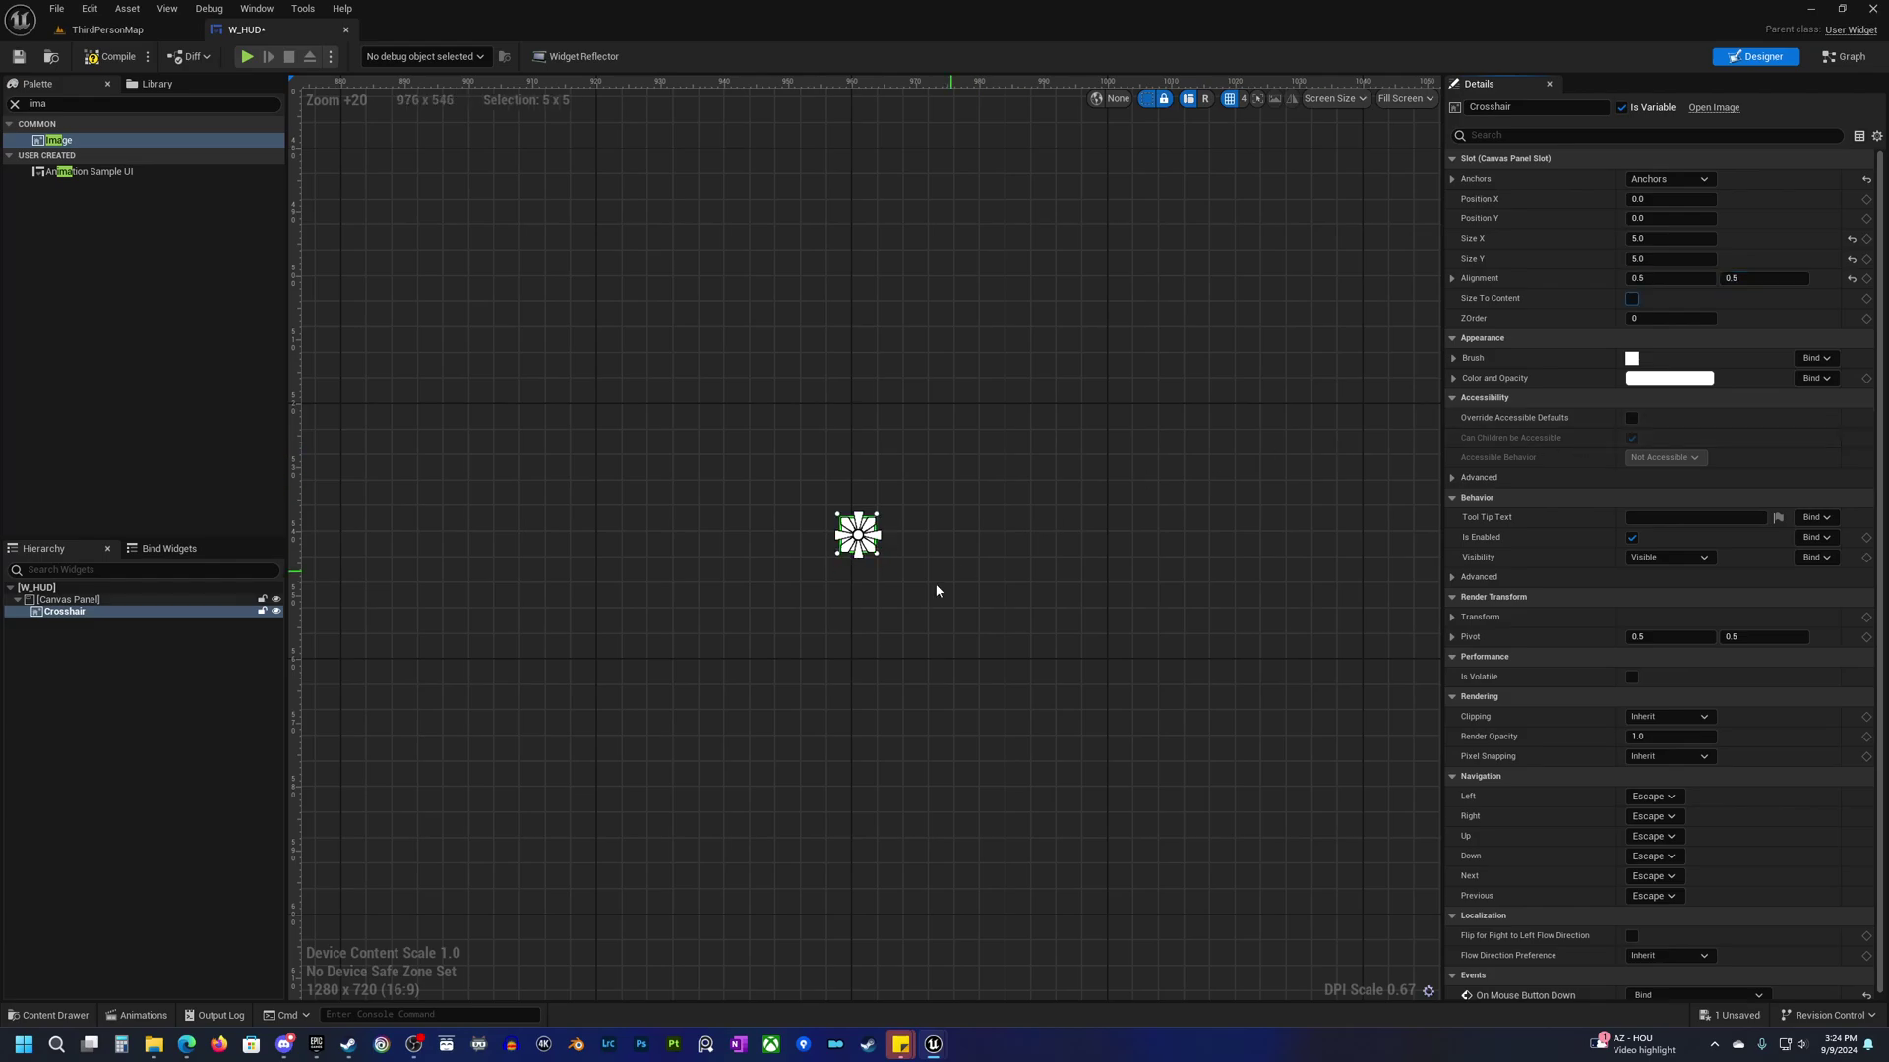
mouse_move(877, 592)
right_down()
mouse_move(911, 594)
mouse_move(883, 593)
mouse_move(908, 631)
mouse_move(887, 605)
right_up()
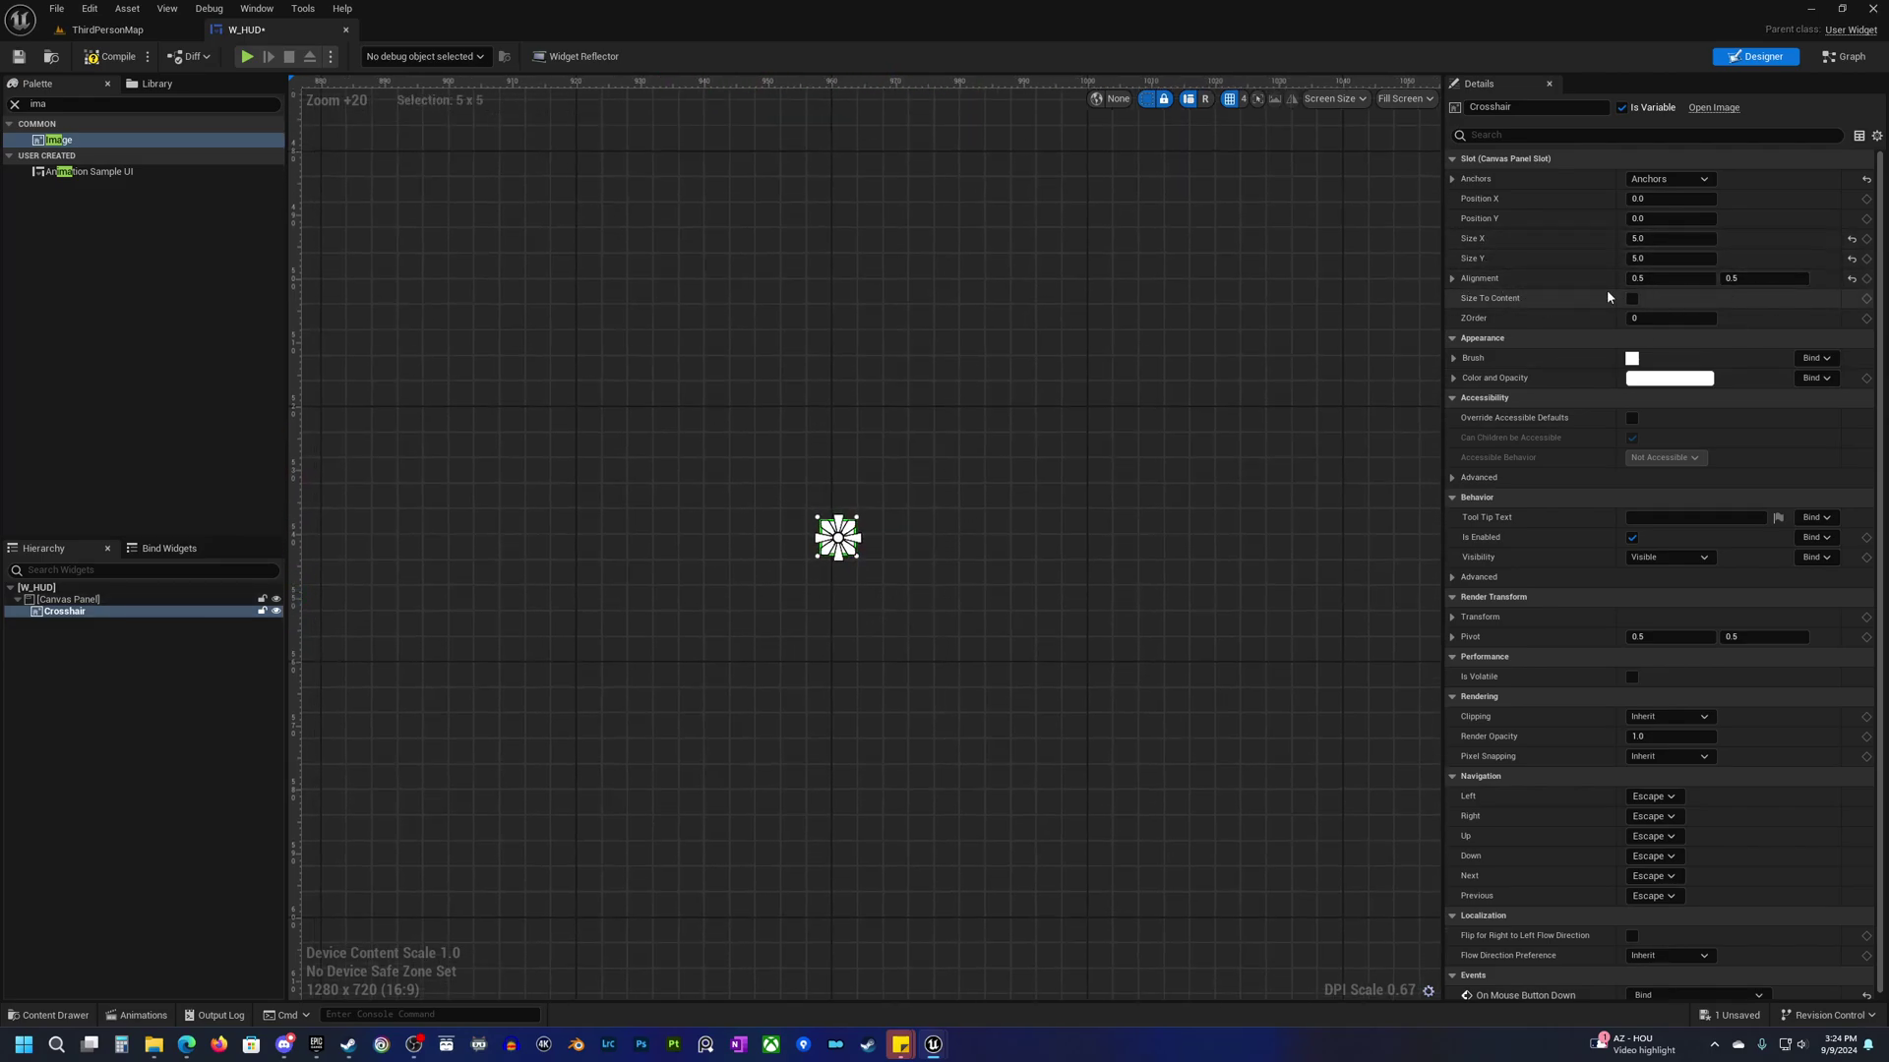
right_drag(843, 593, 864, 600)
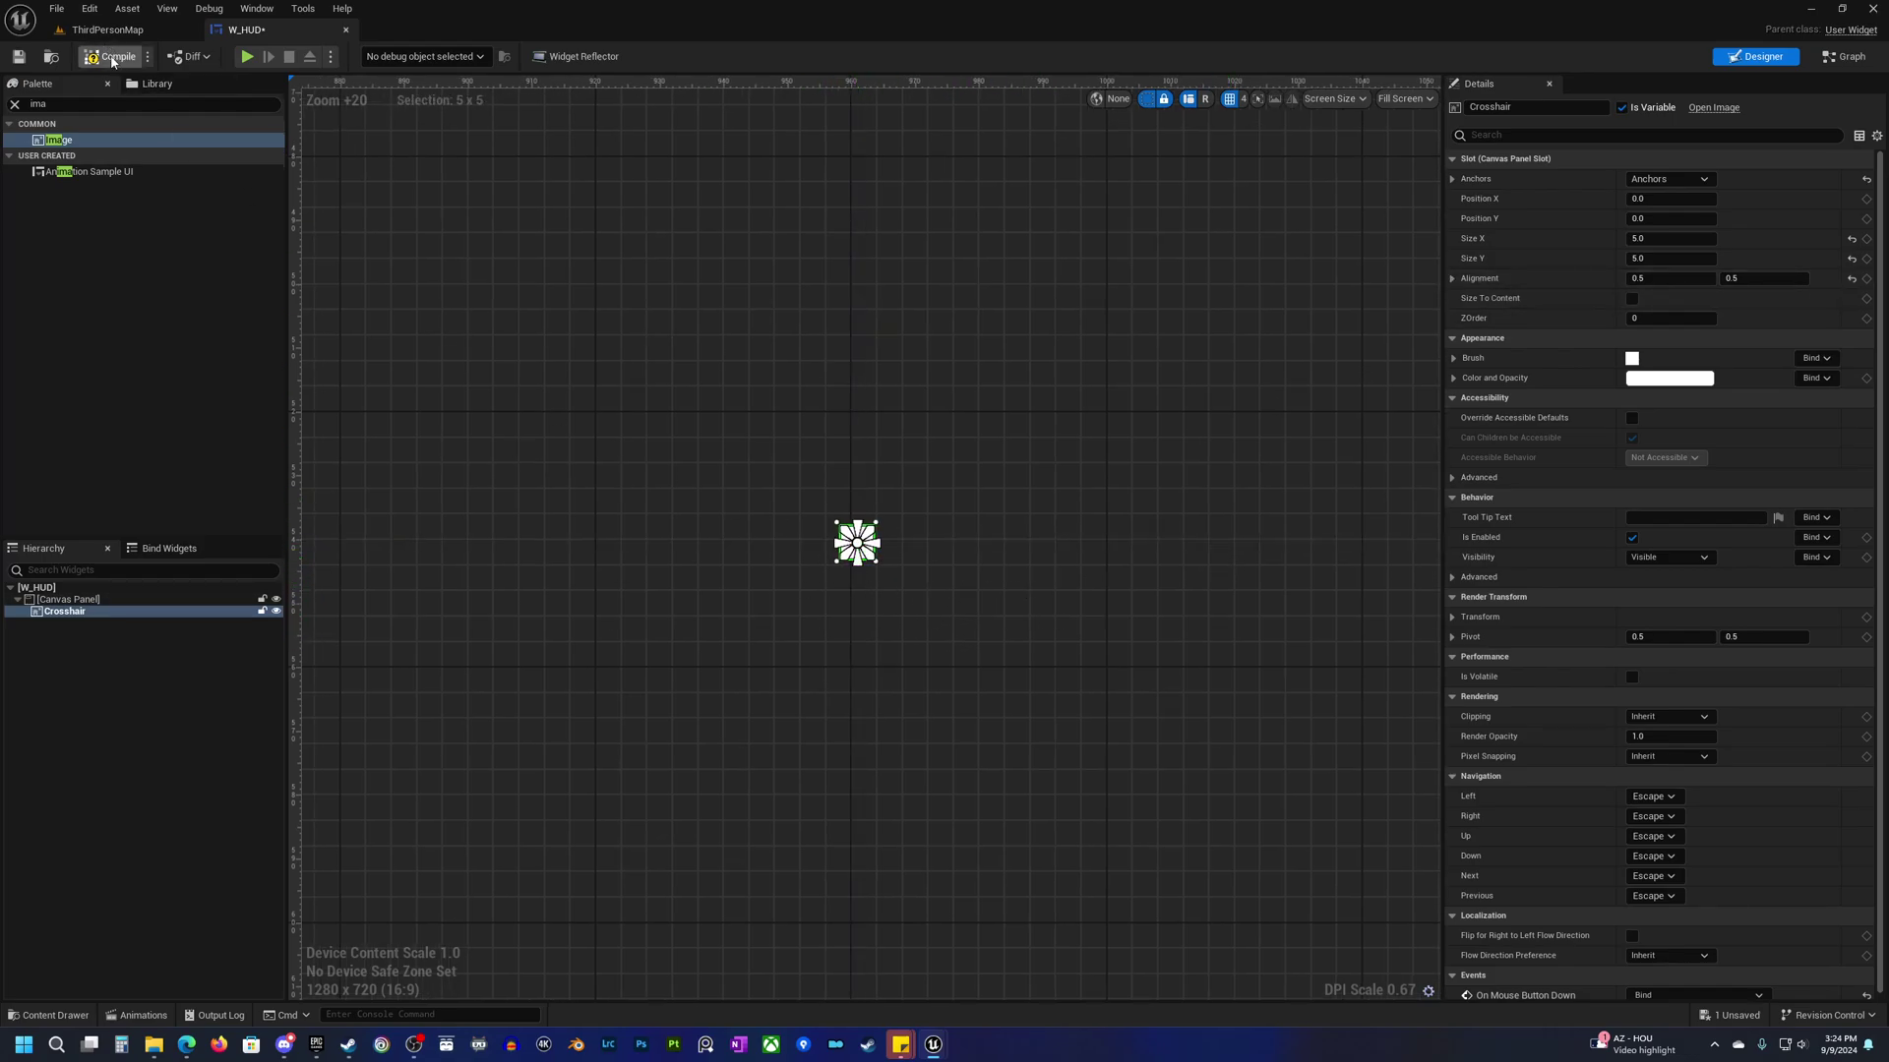
Save the W_HUD widget and close its editor.
key(ctrl+s)
scroll(889, 678, down, 10)
scroll(946, 675, down, 11)
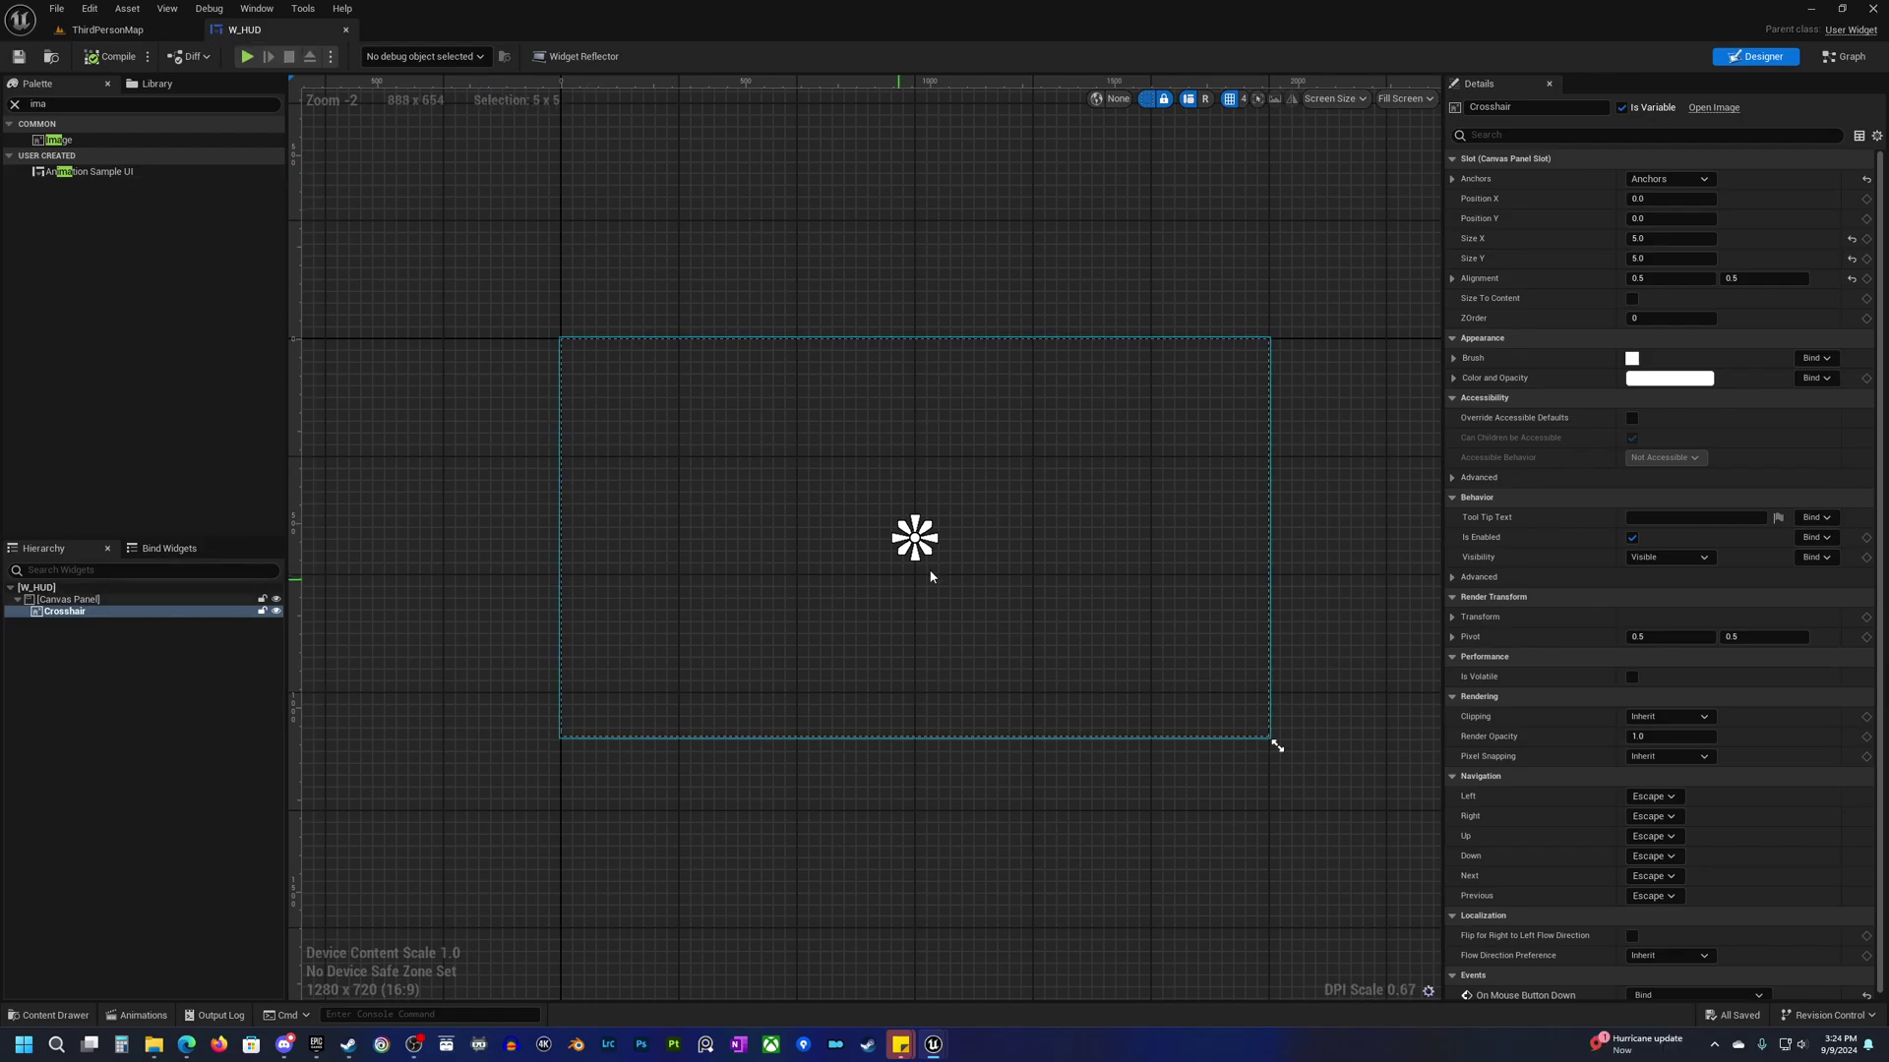
click(346, 32)
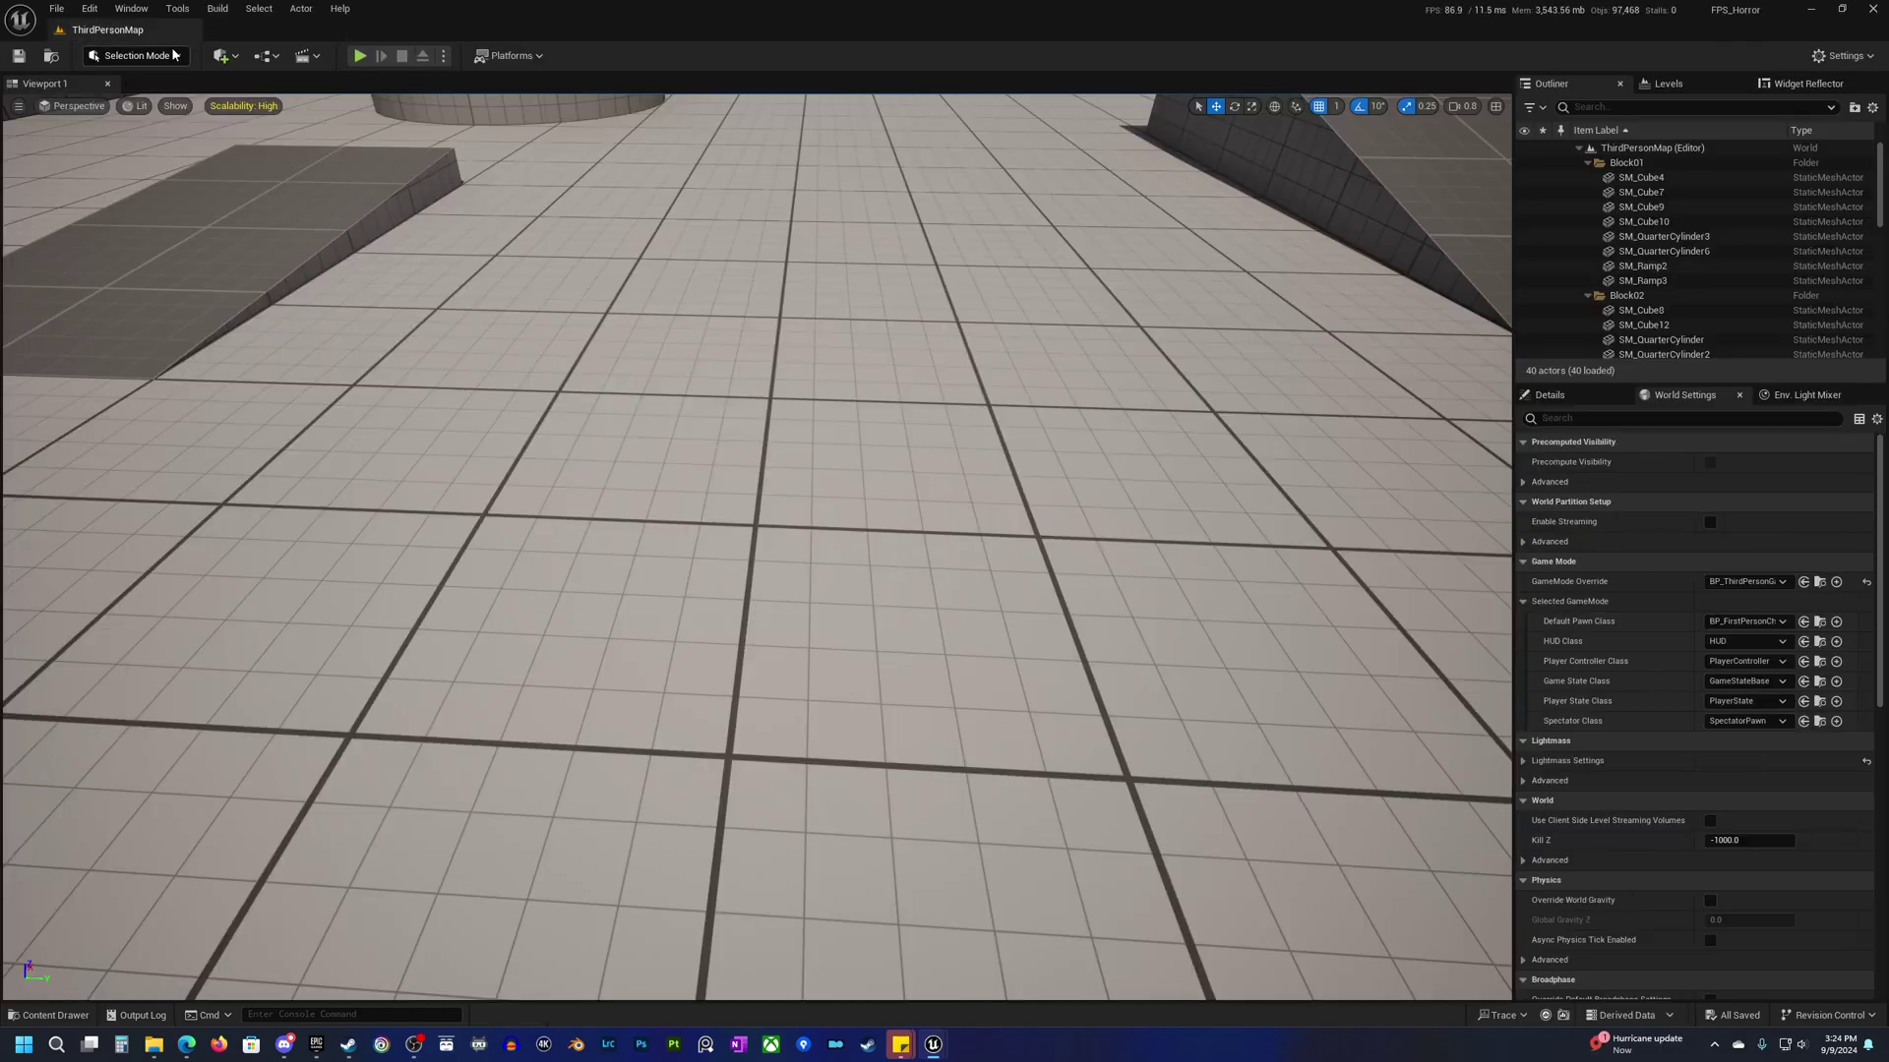
Open the BP_FirstPersonCharacter blueprint from the Characters folder in 01_MyContent.
click(70, 1011)
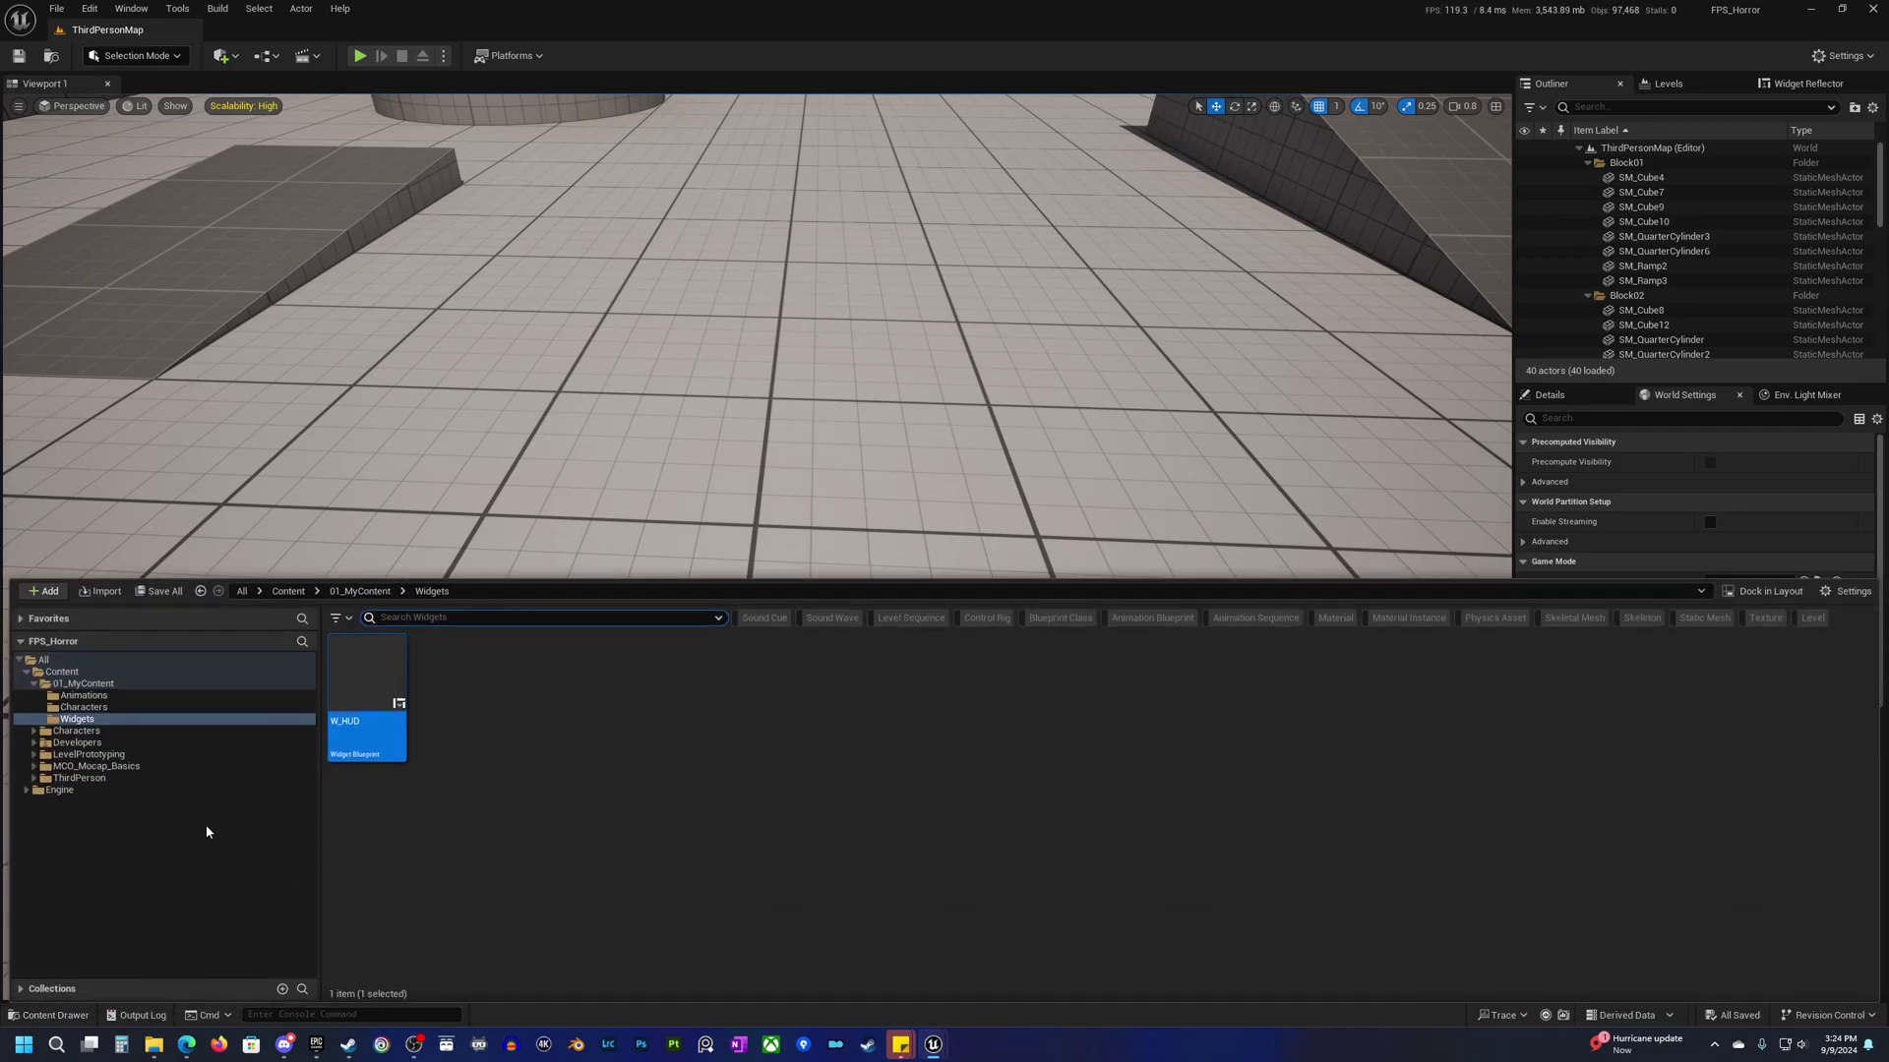
click(83, 707)
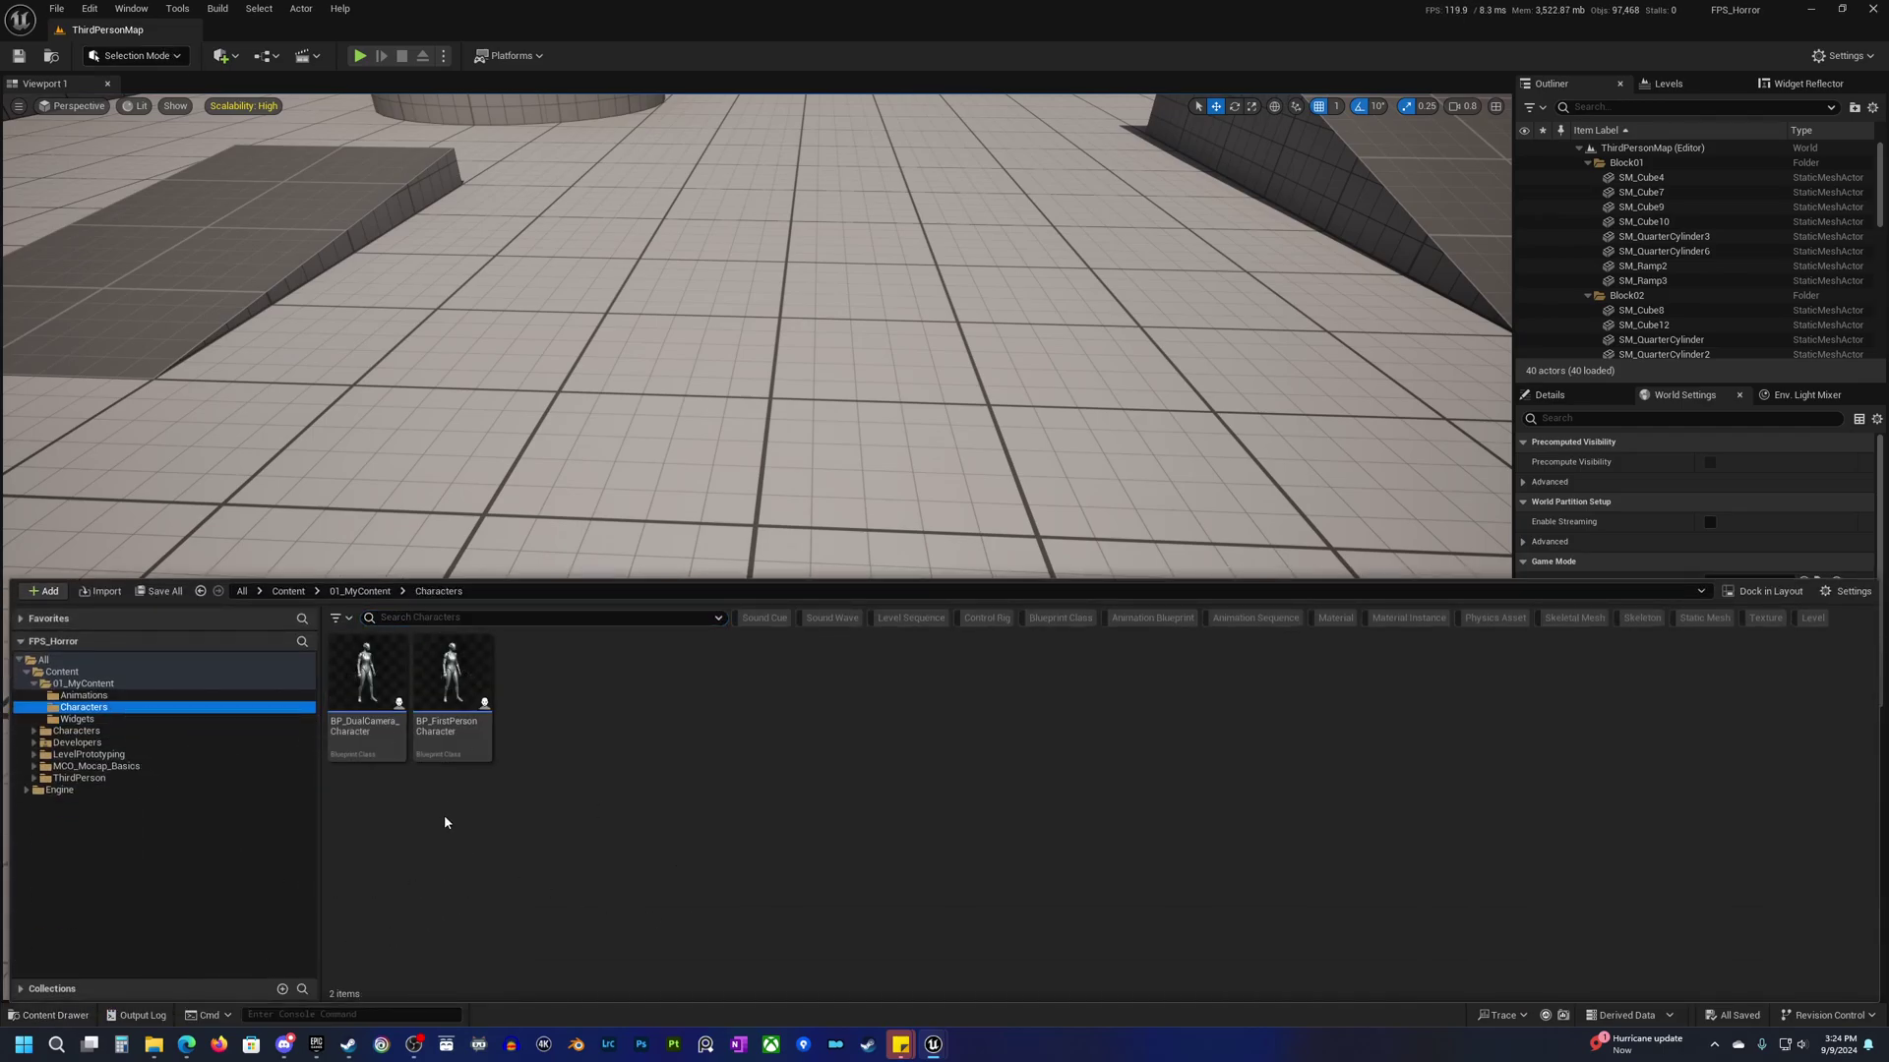
double_click(453, 679)
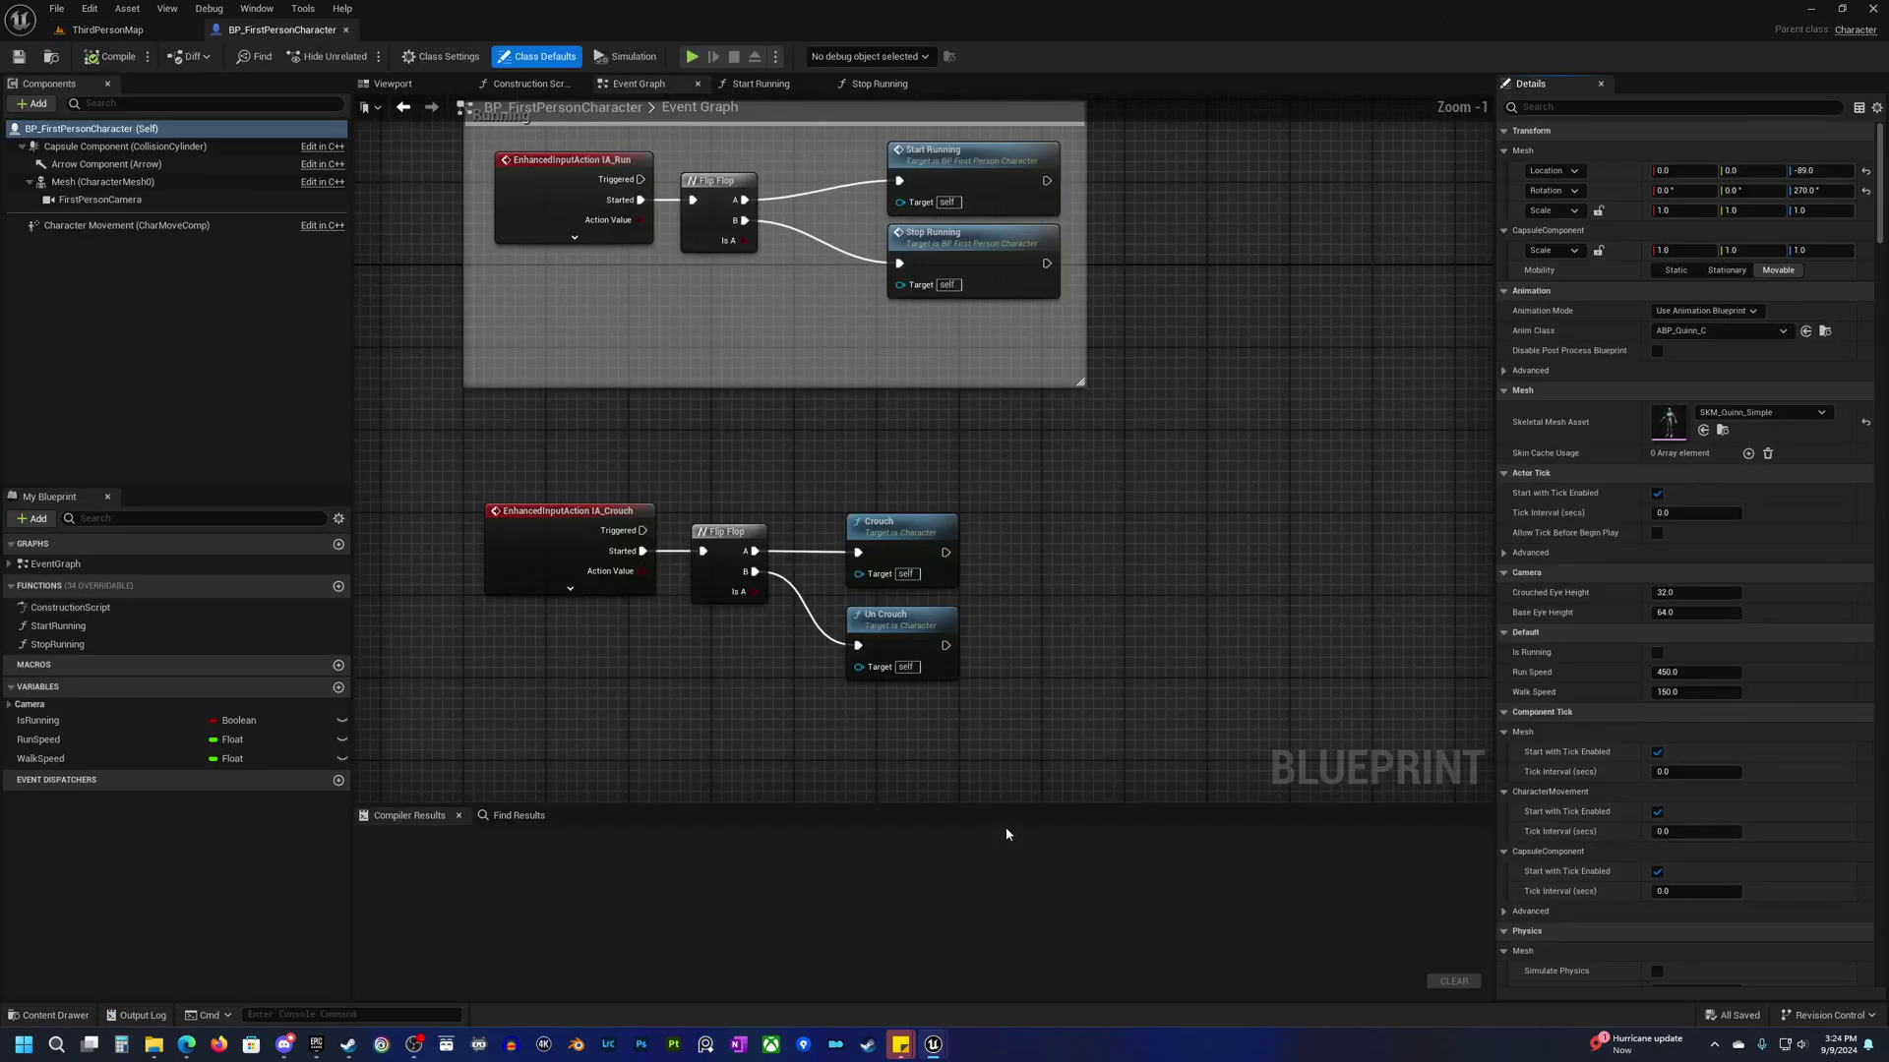
Look over the character's event graph, from the crouch and running logic up to the BeginPlay input mapping chain, for free space.
scroll(1130, 519, down, 6)
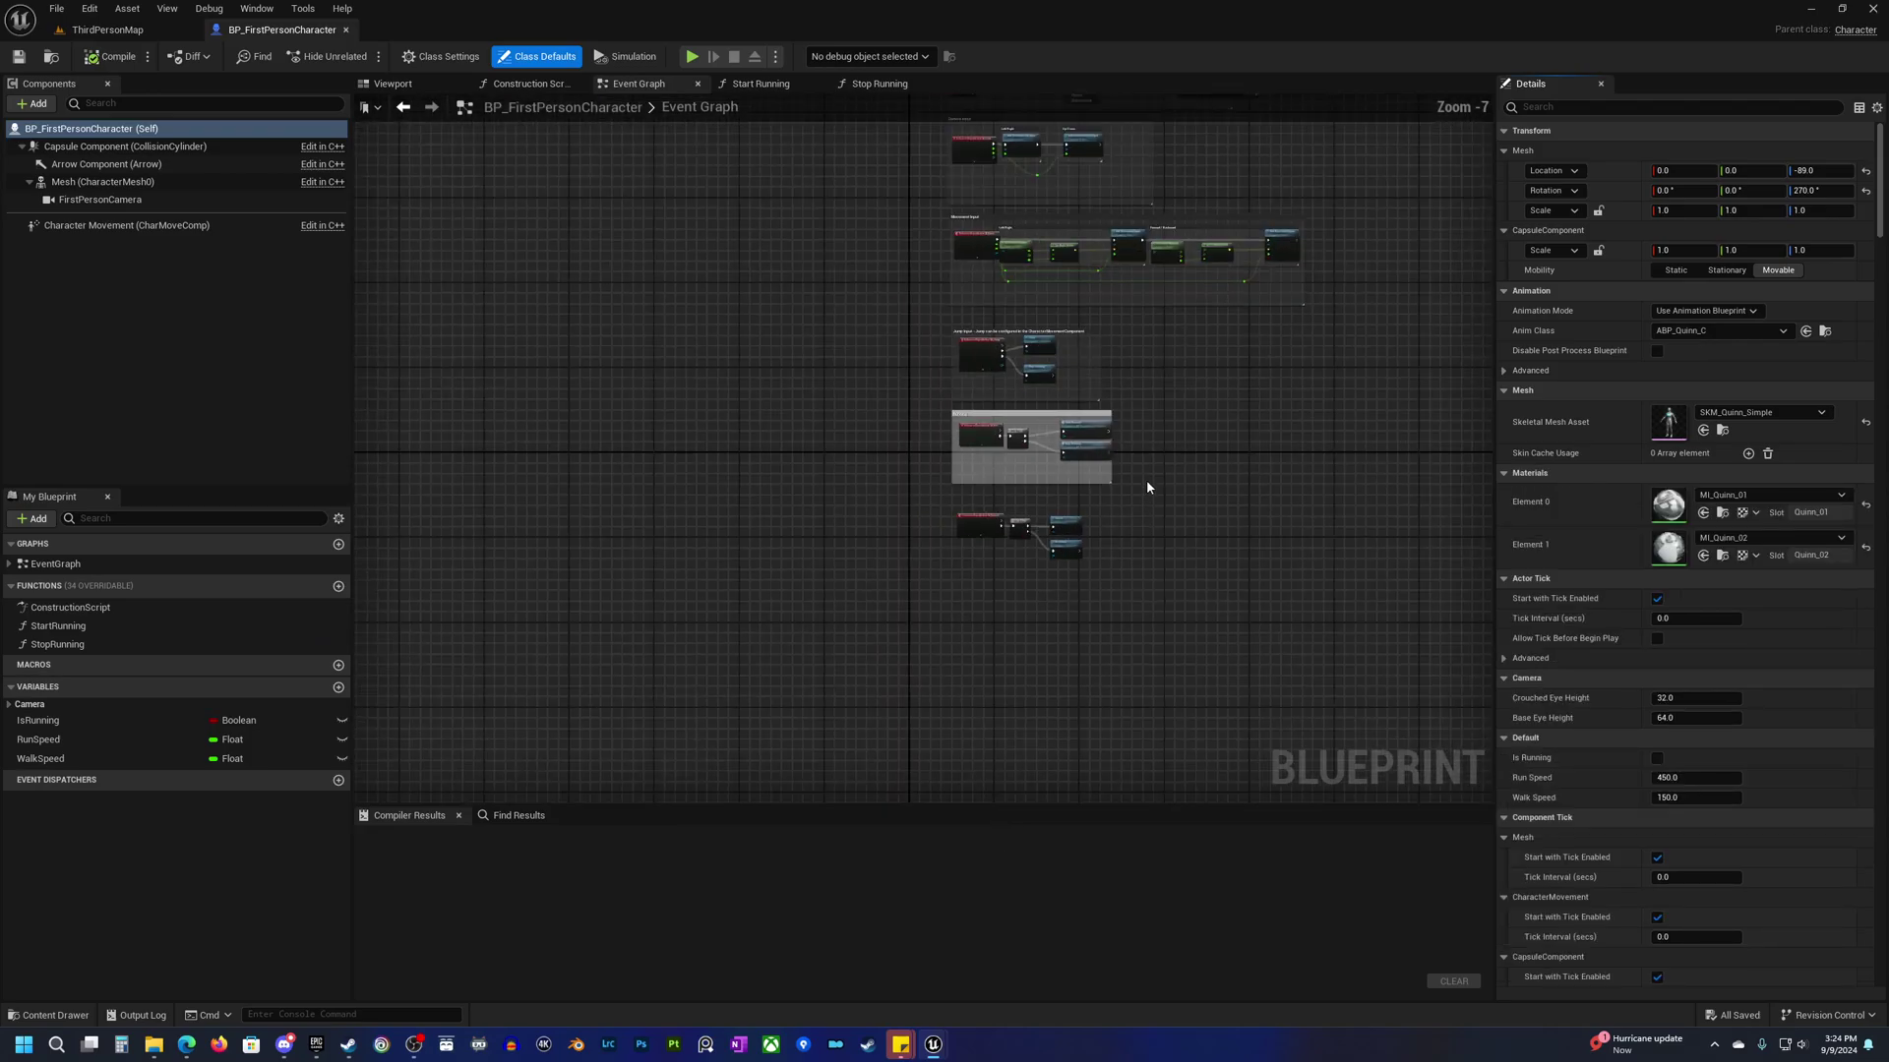
right_drag(1149, 471, 979, 612)
right_drag(1037, 489, 852, 612)
right_drag(766, 703, 775, 803)
scroll(788, 592, up, 4)
right_drag(774, 418, 844, 747)
right_drag(681, 436, 740, 353)
right_drag(974, 786, 974, 635)
right_drag(927, 389, 922, 515)
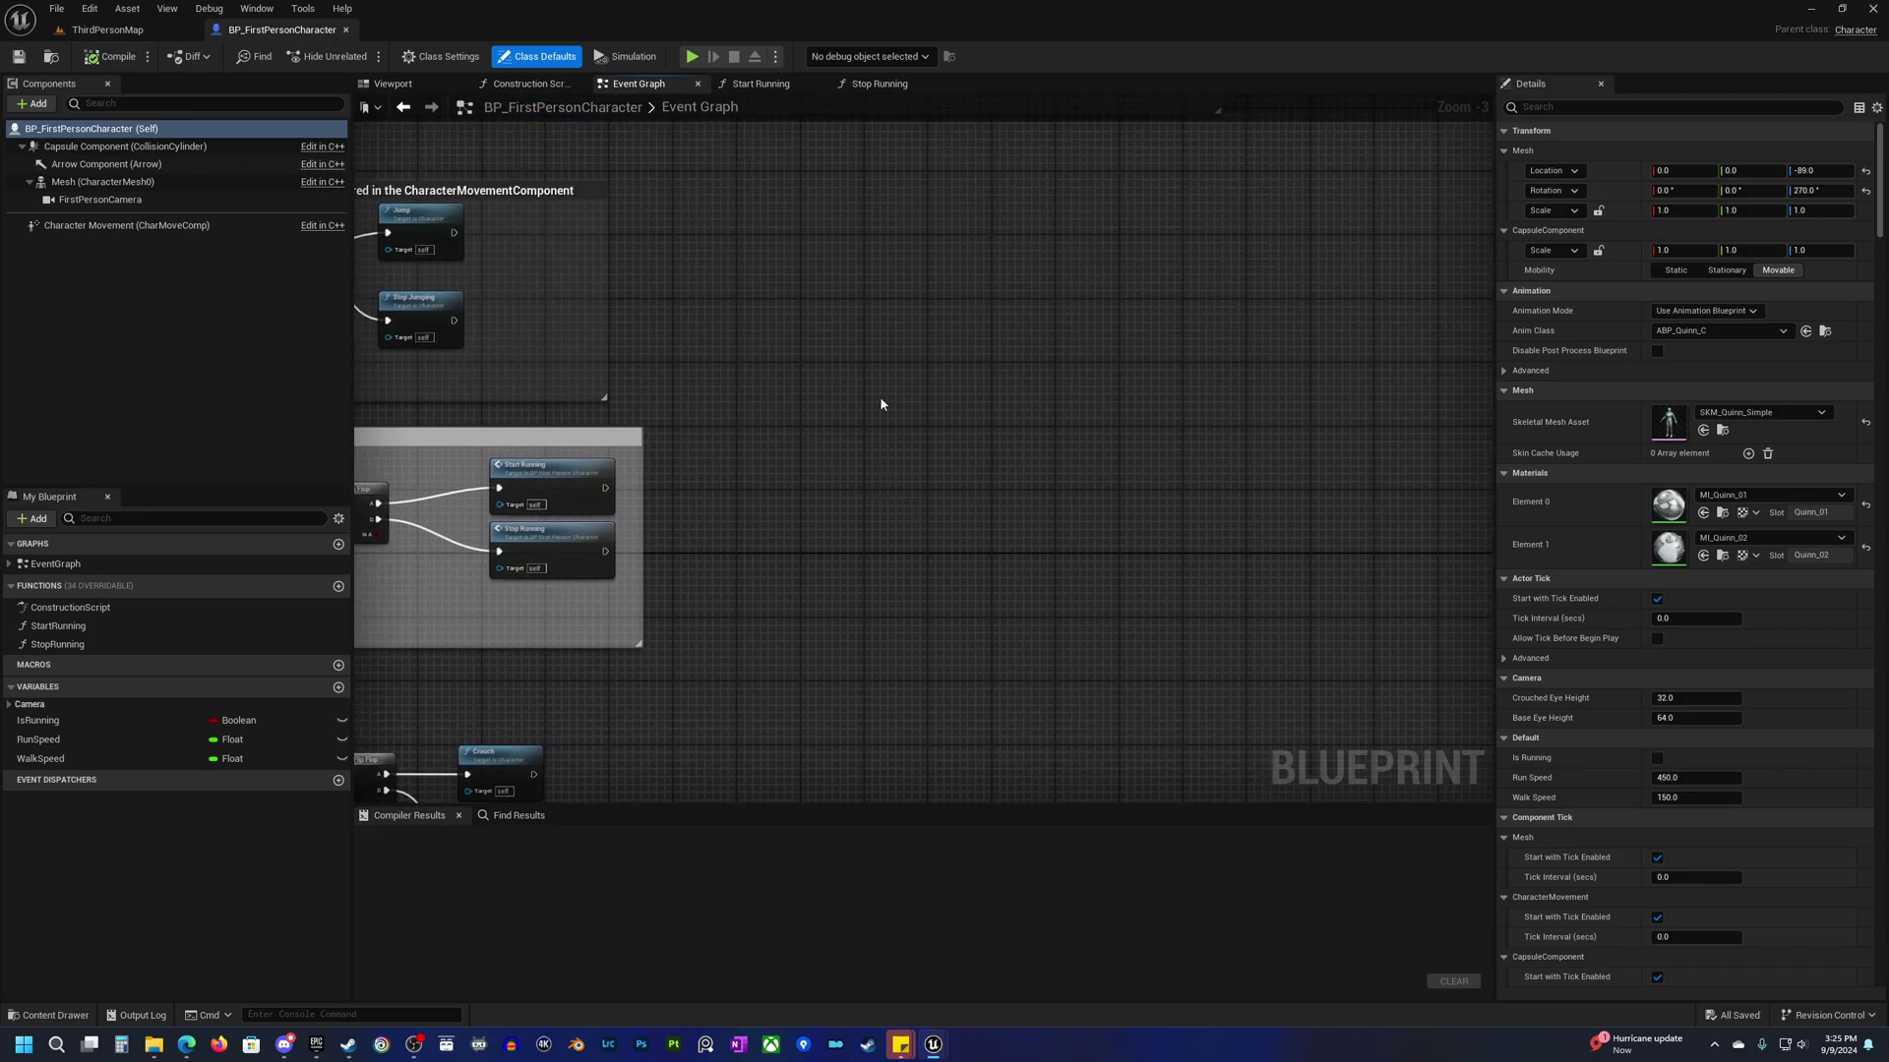
right_drag(896, 483, 942, 481)
scroll(847, 468, down, 4)
right_drag(822, 354, 748, 651)
scroll(865, 445, up, 4)
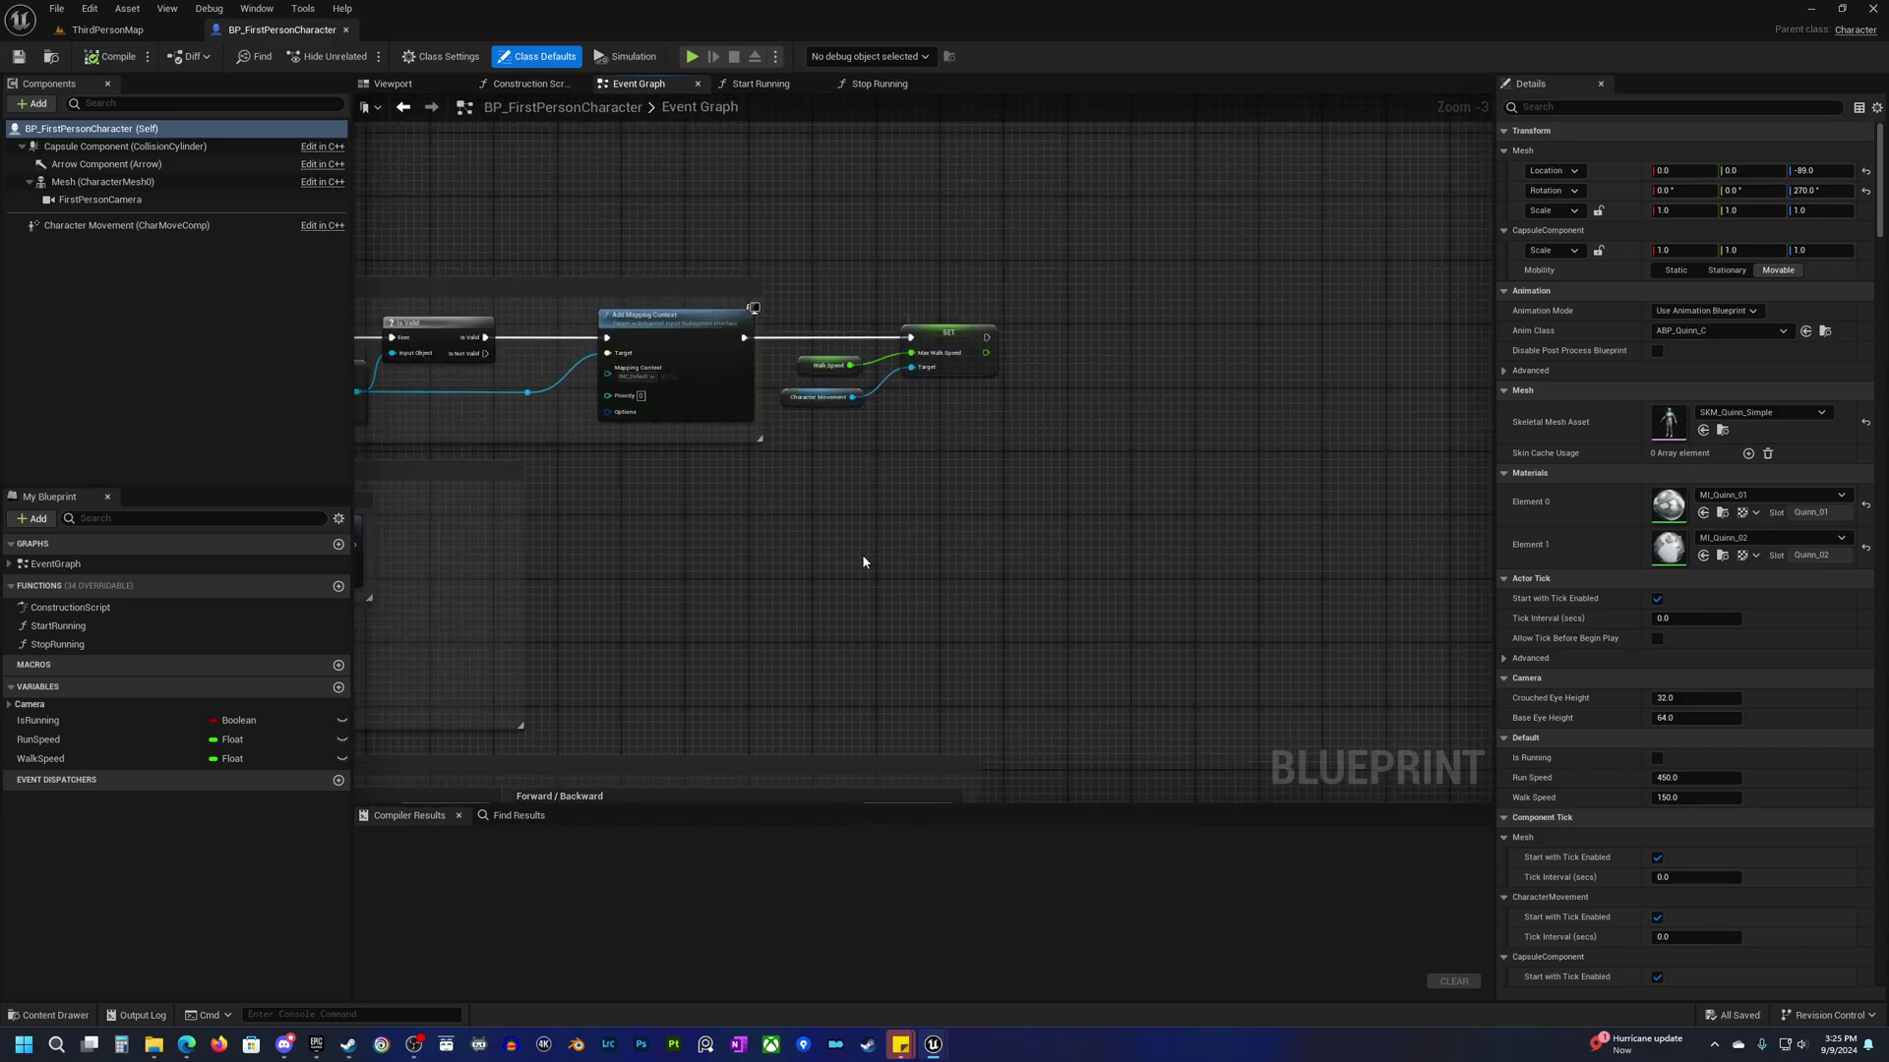
right_drag(770, 646, 889, 360)
scroll(896, 452, down, 3)
right_drag(883, 728, 853, 478)
scroll(853, 478, up, 3)
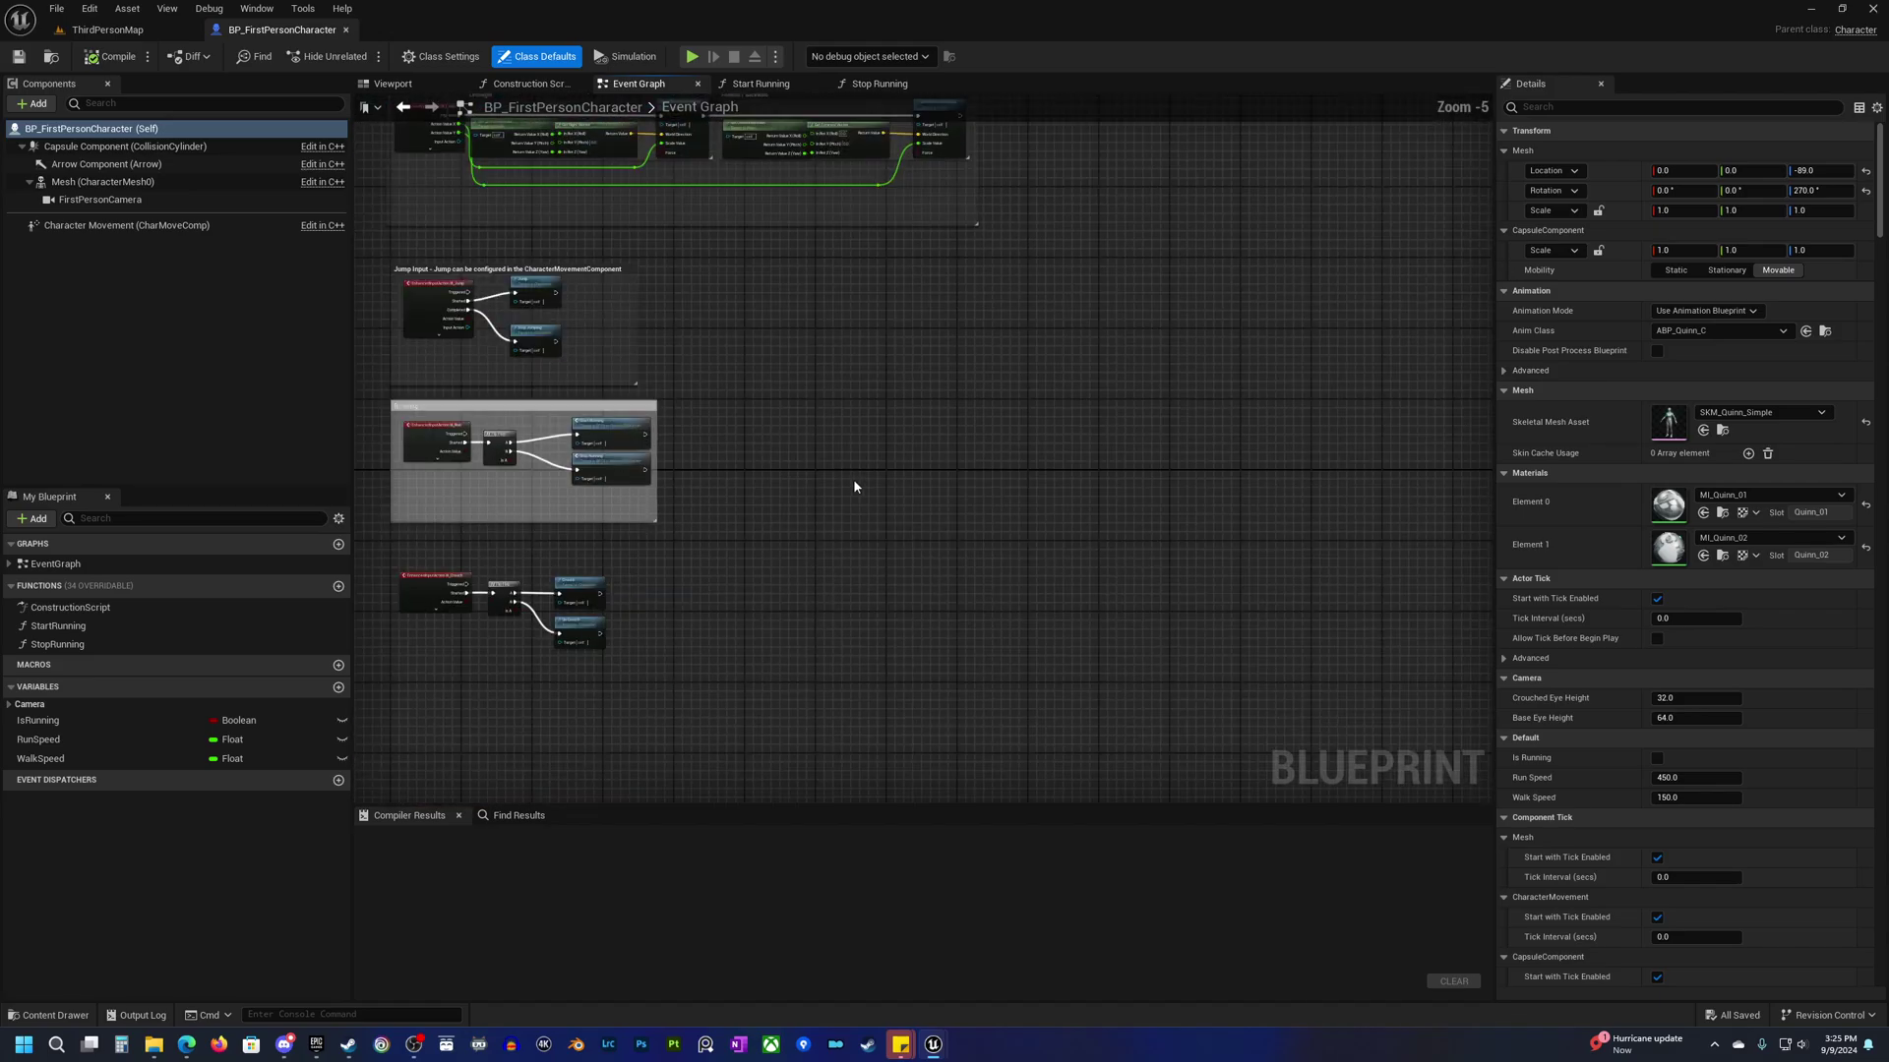
Add a custom event named Initialize in the empty graph area beside the running logic.
right_drag(753, 395, 802, 548)
right_click(843, 532)
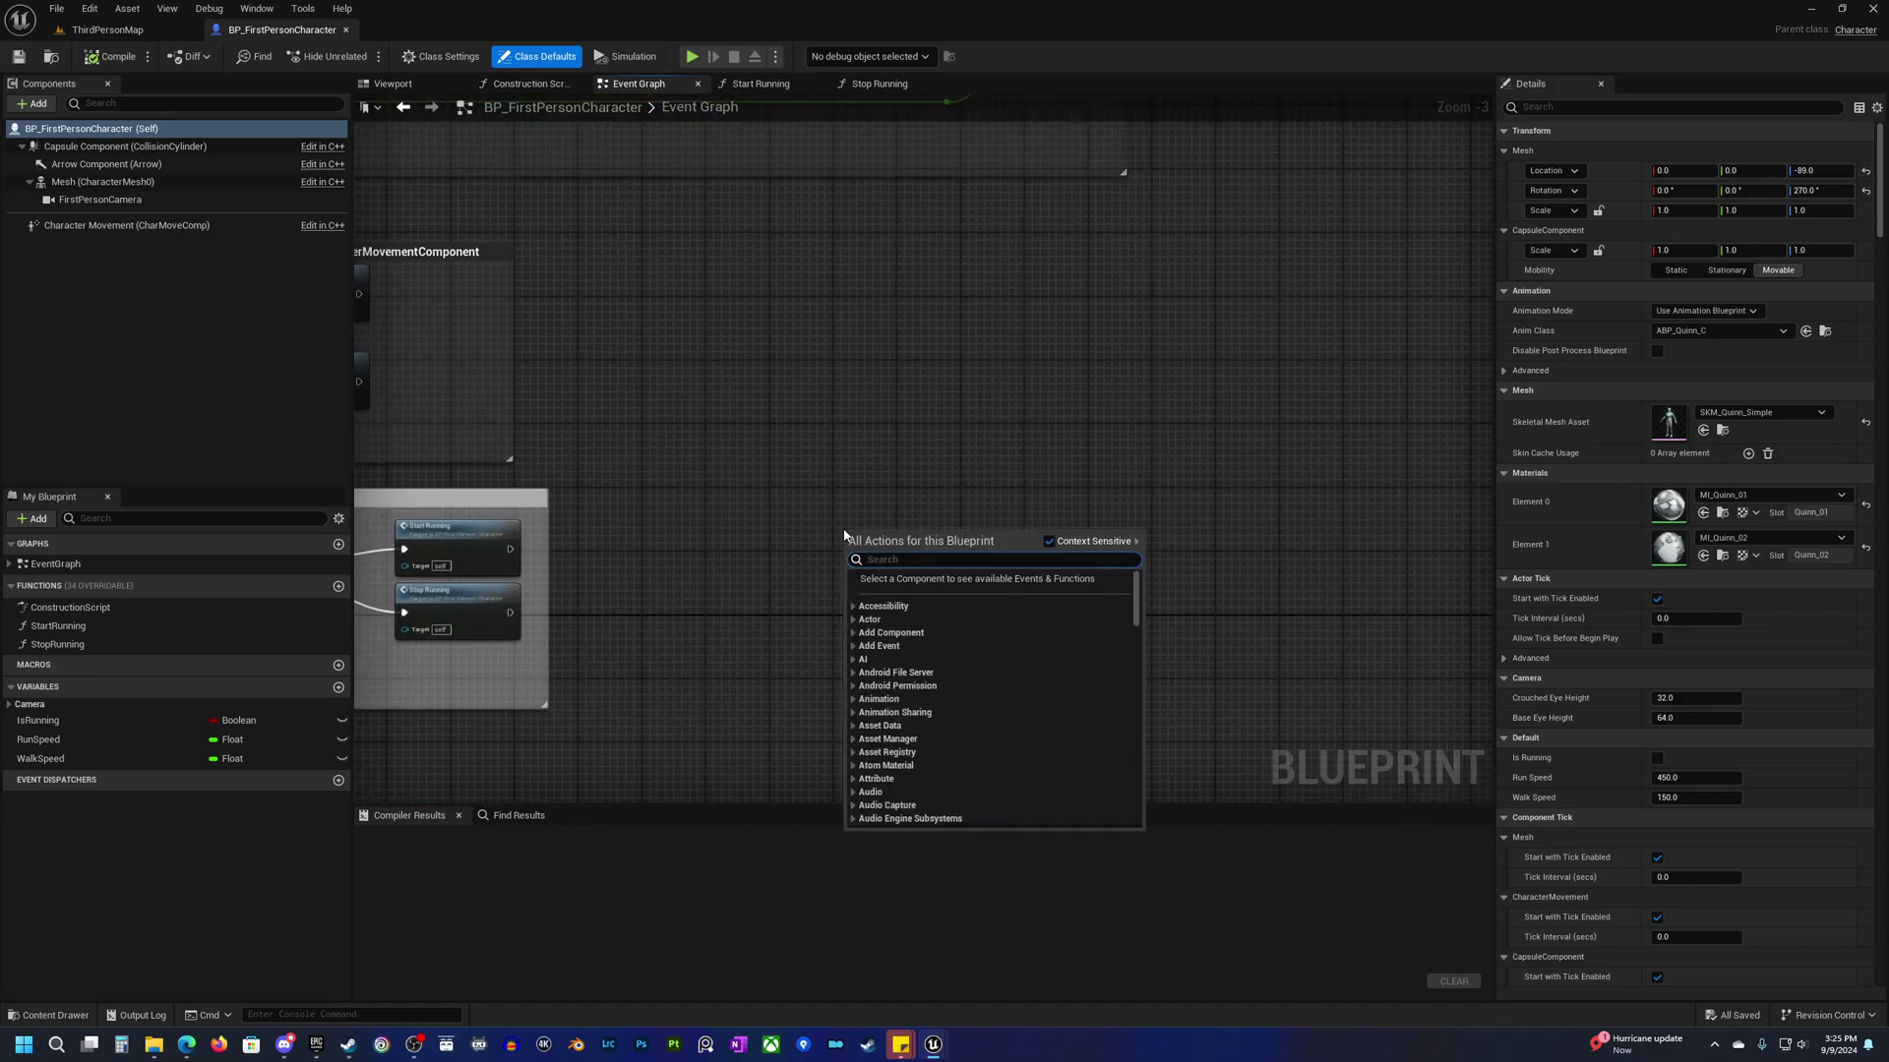
text(custom even)
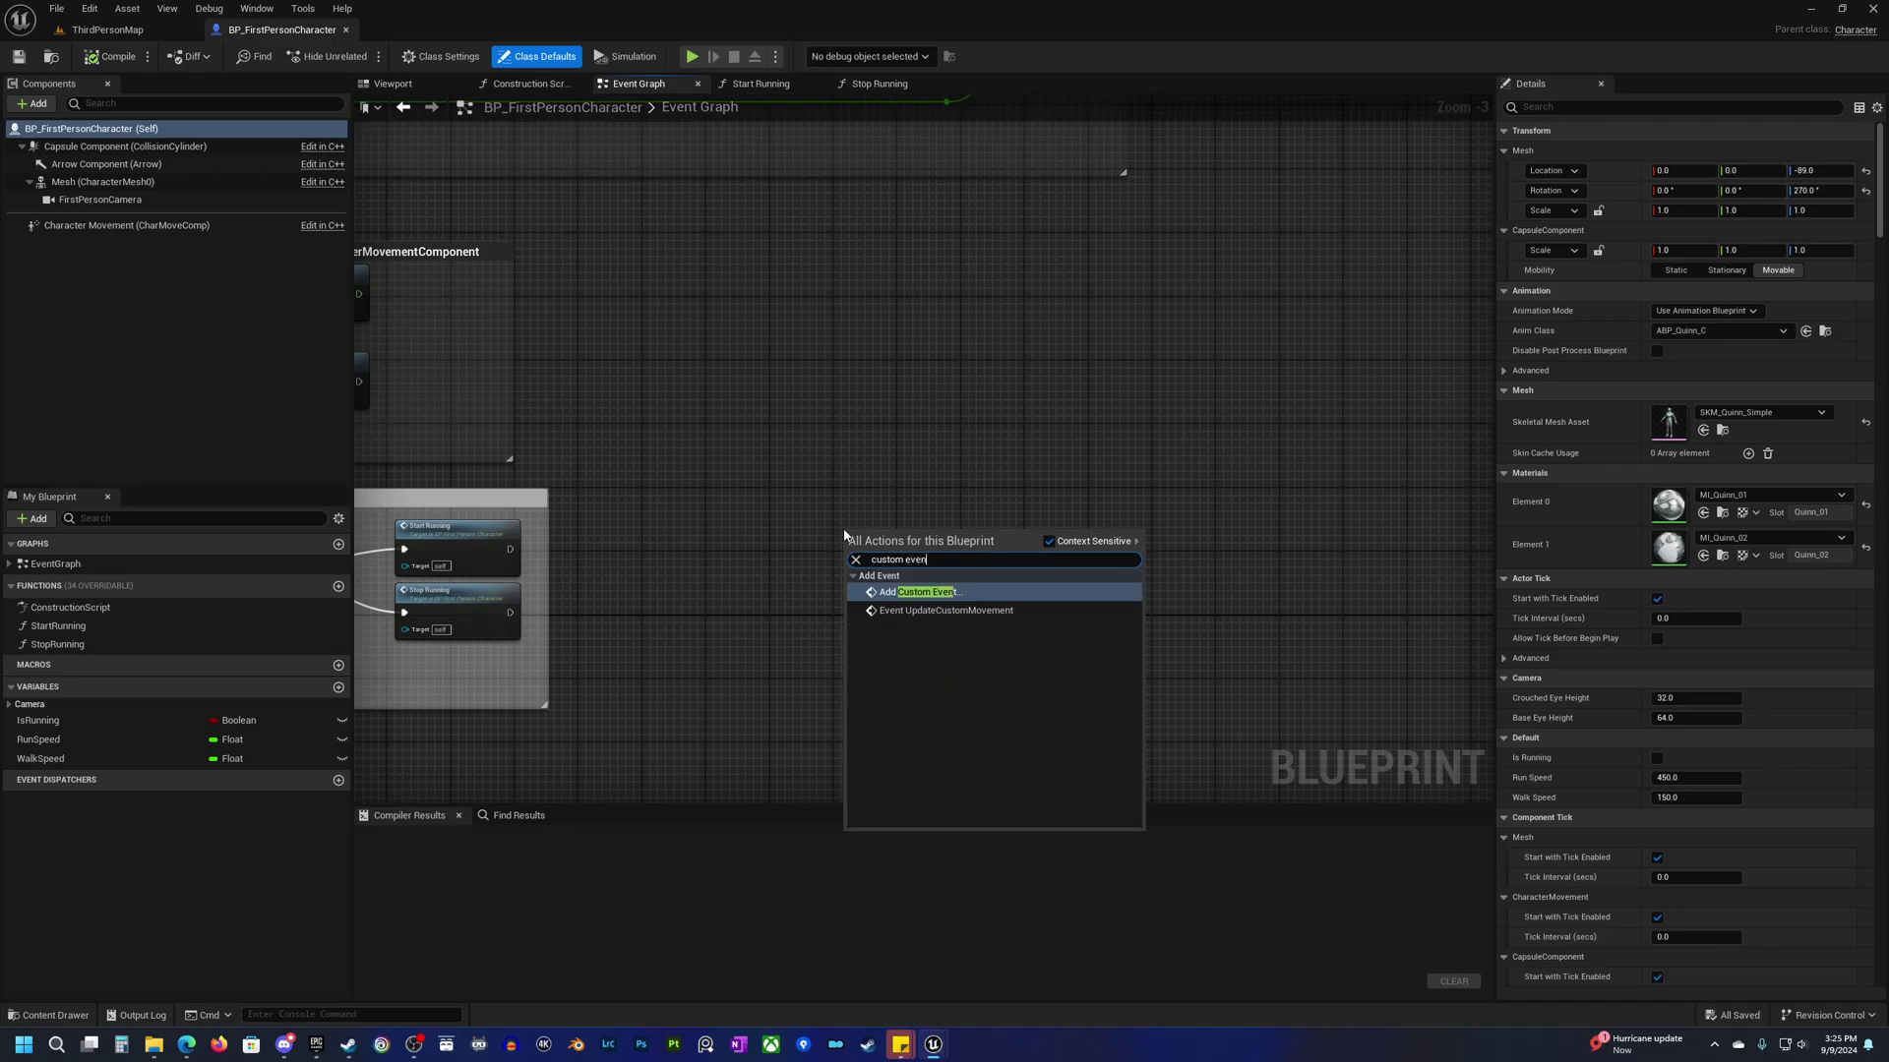
key(Return)
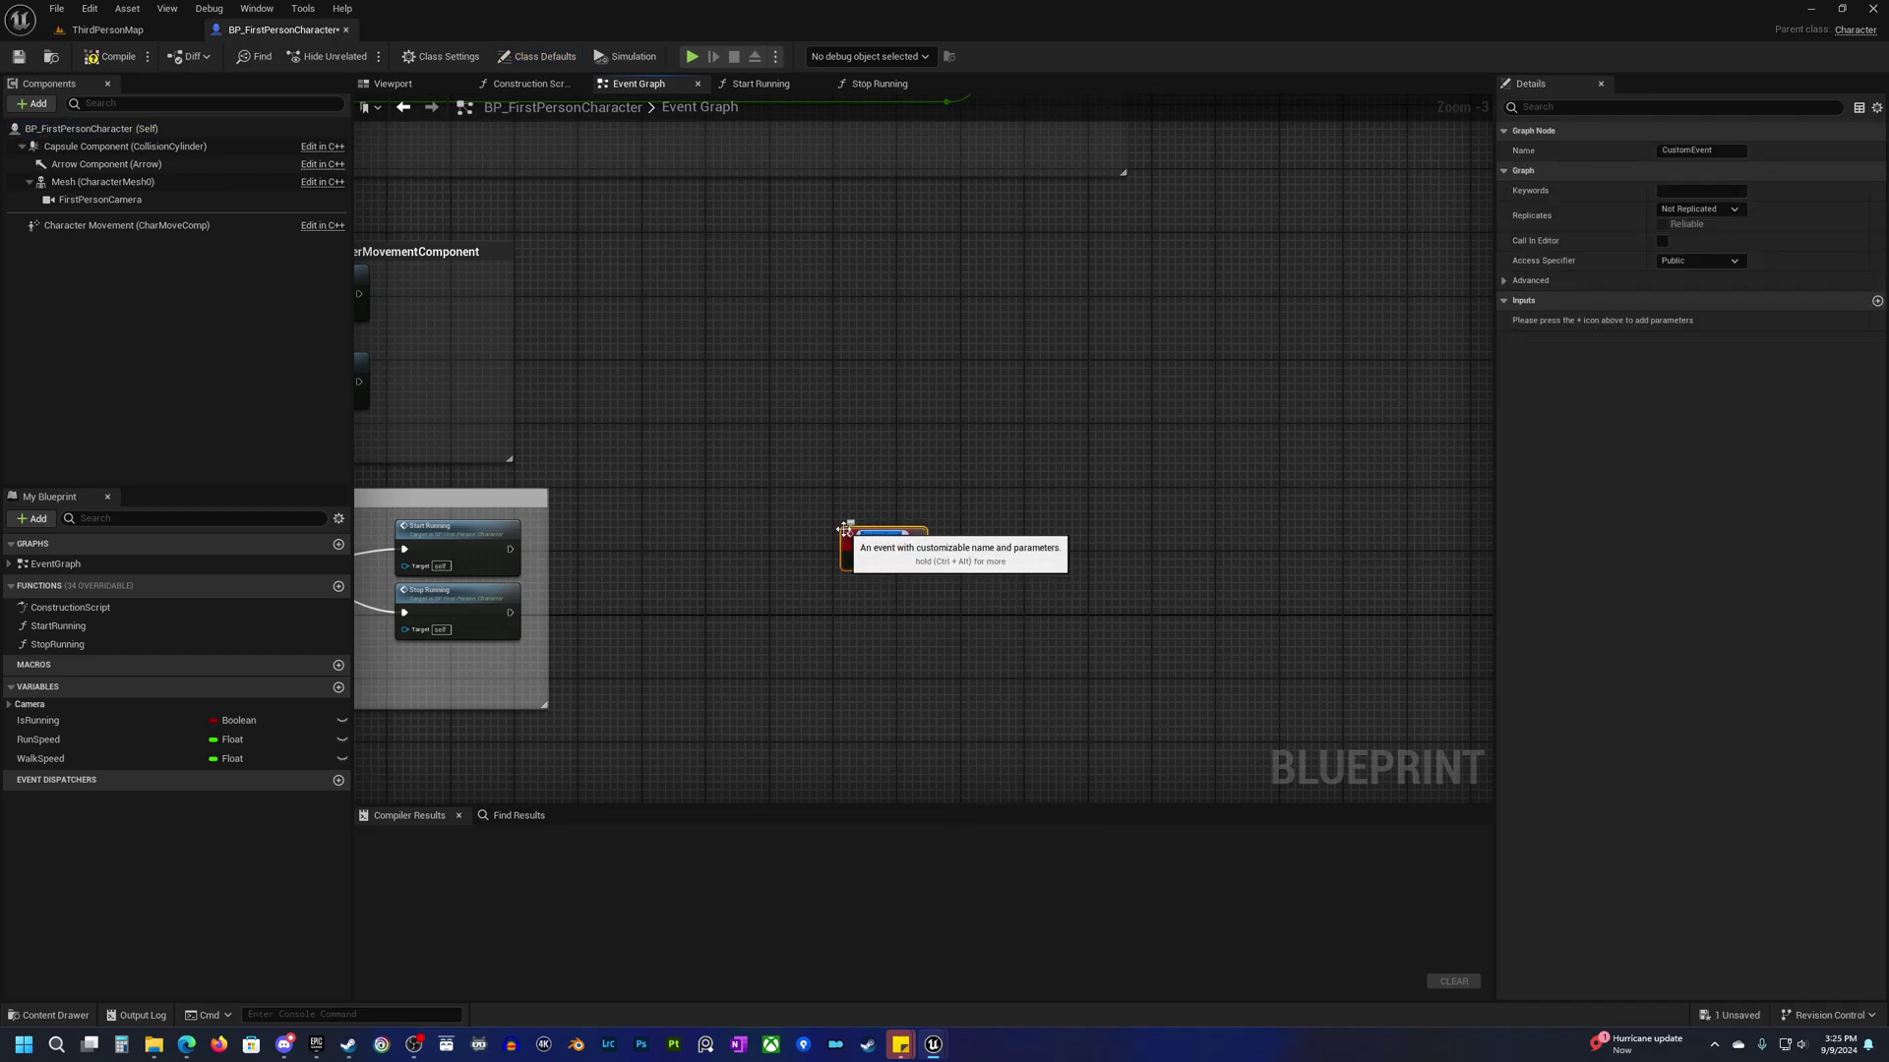
text(Initialize)
key(Return)
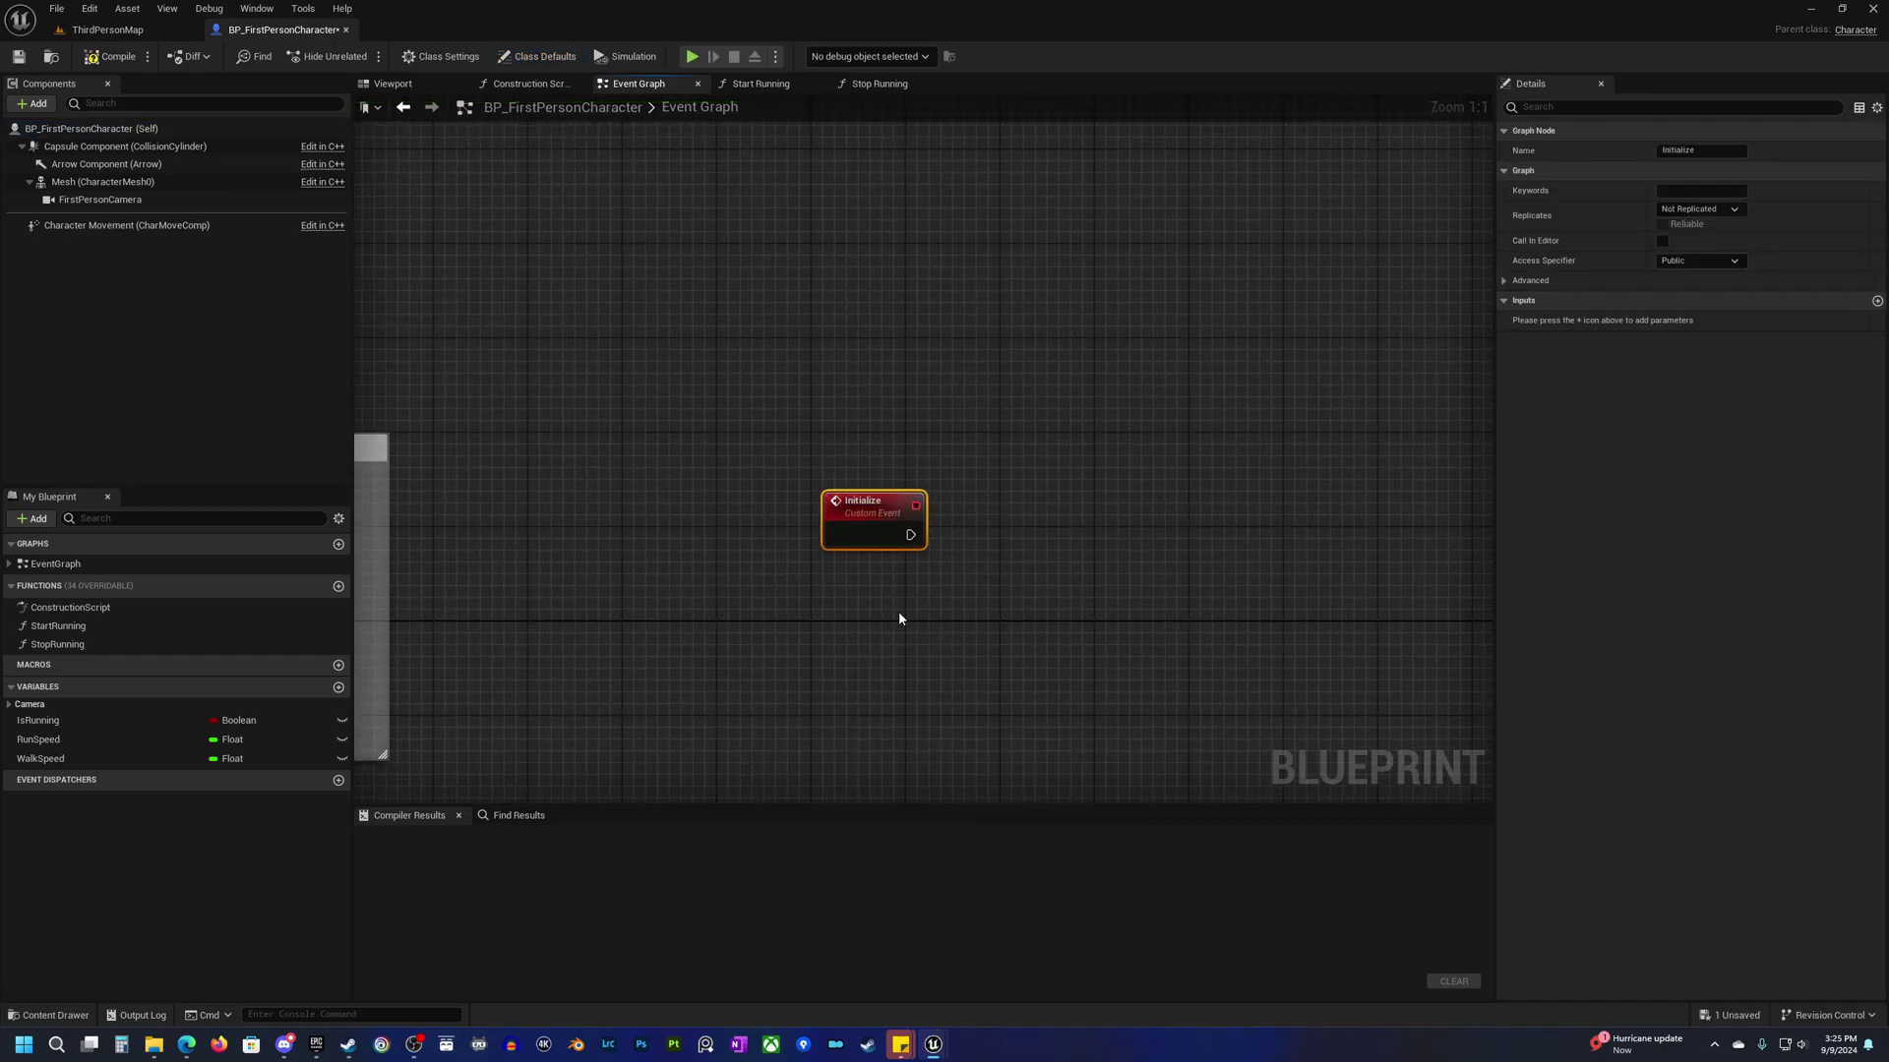
Disconnect Event BeginPlay from the Cast To PlayerController node in the Add Input Mapping group.
scroll(899, 618, down, 8)
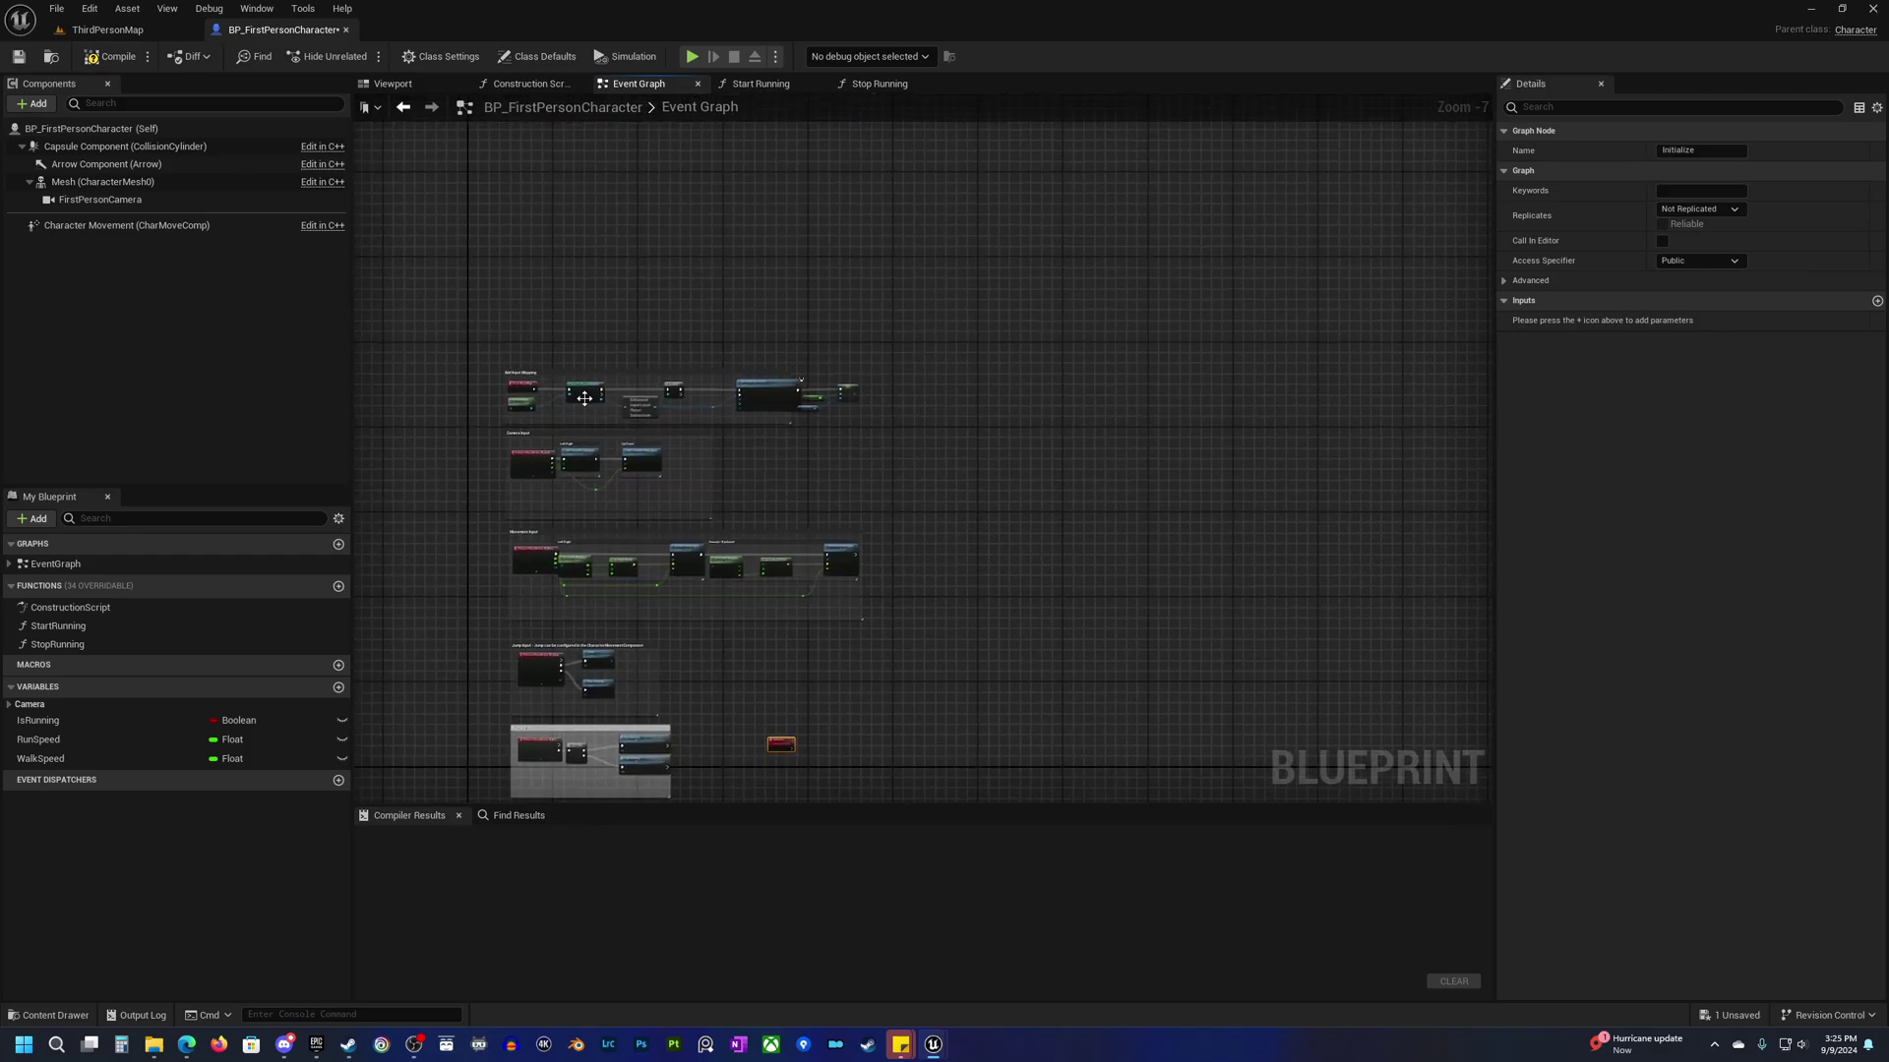
scroll(580, 393, up, 5)
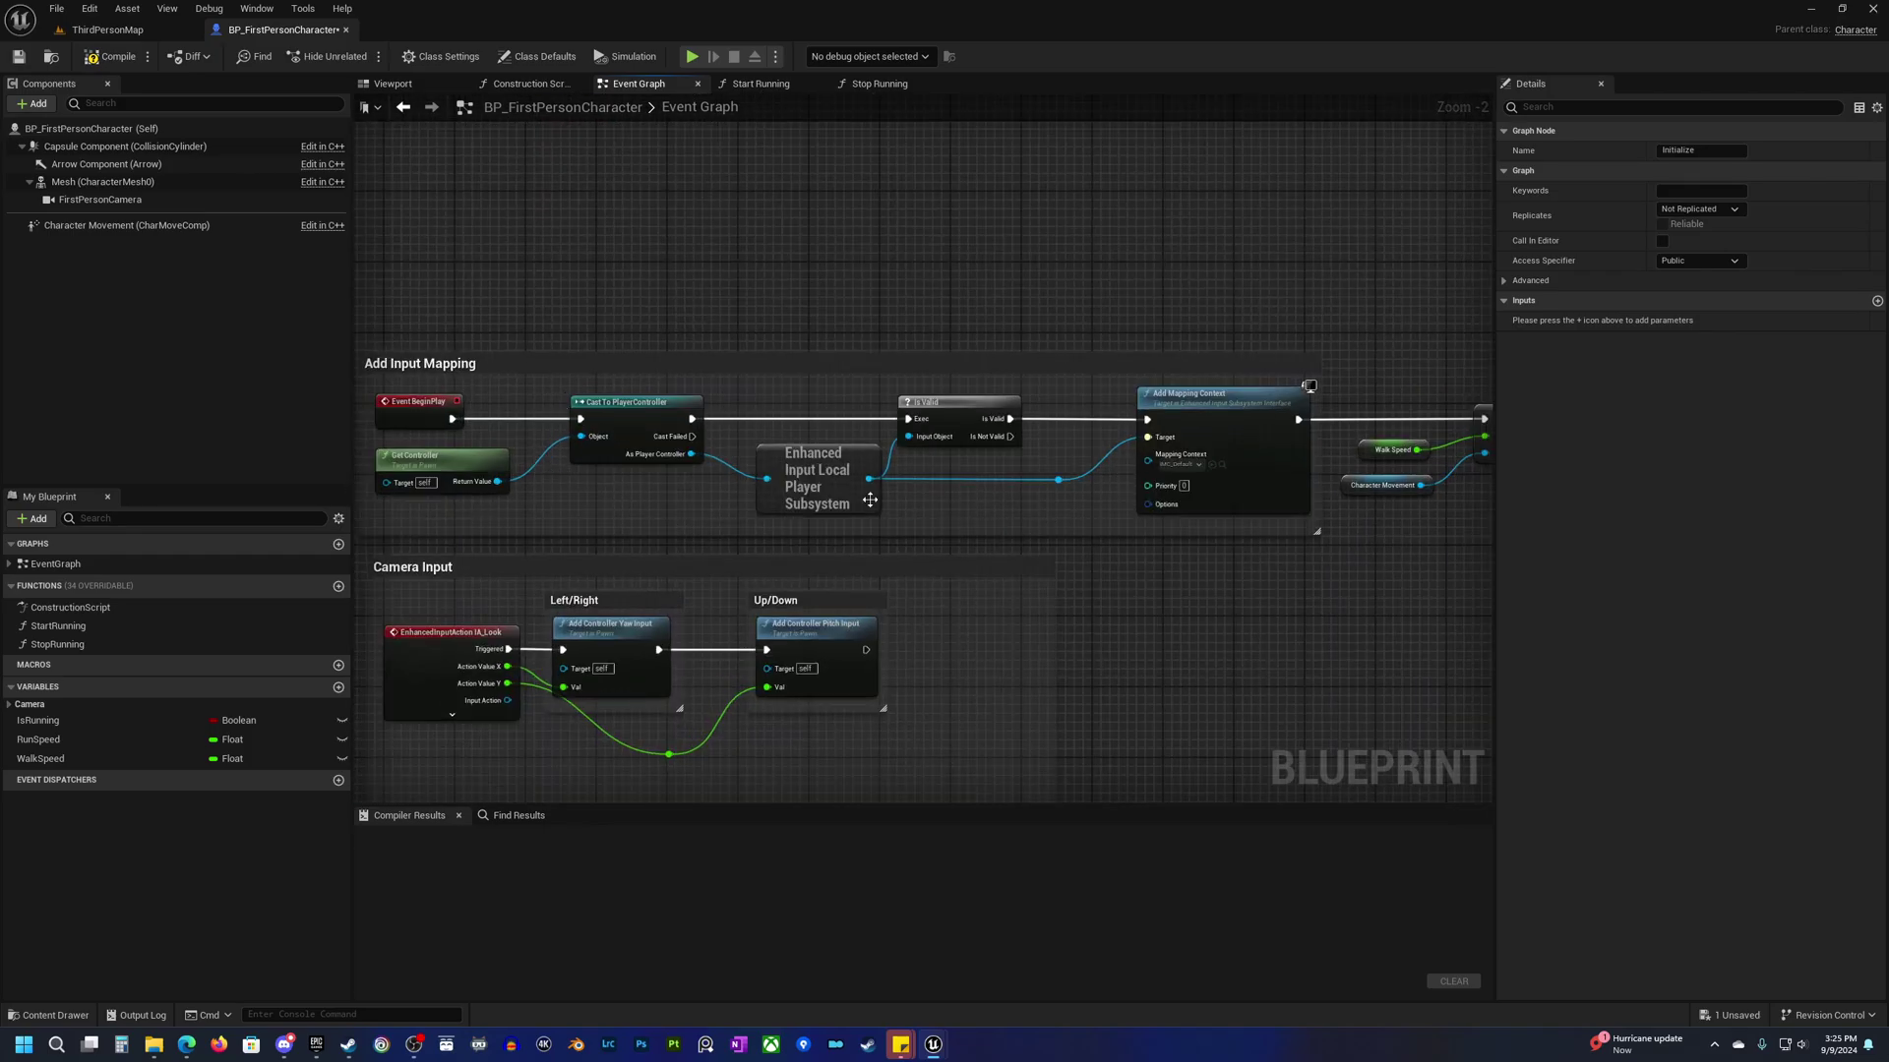
right_drag(832, 501, 916, 494)
drag(564, 512, 1395, 379)
alt+click(582, 414)
Cut the input mapping and walk speed nodes that followed Event BeginPlay and paste them near the Initialize event.
right_drag(1301, 563, 1069, 525)
scroll(976, 475, down, 2)
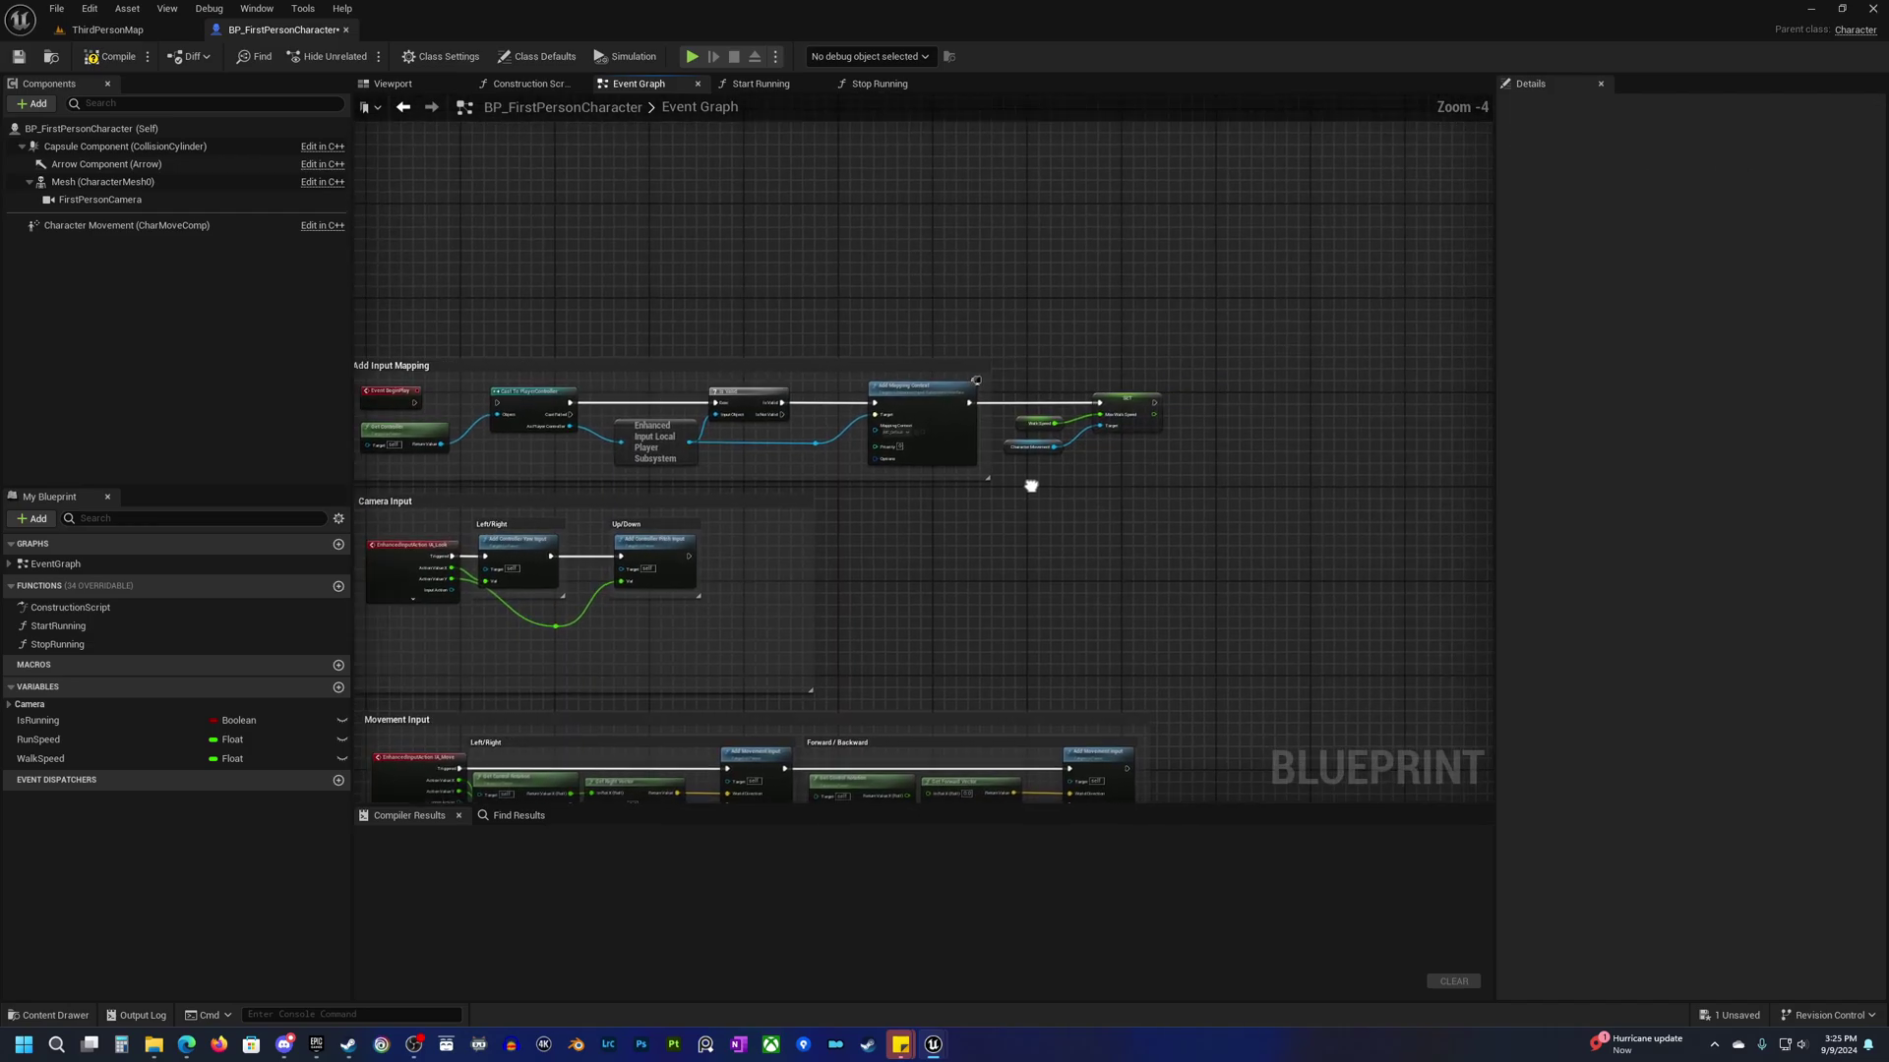
scroll(984, 485, up, 4)
scroll(760, 515, down, 4)
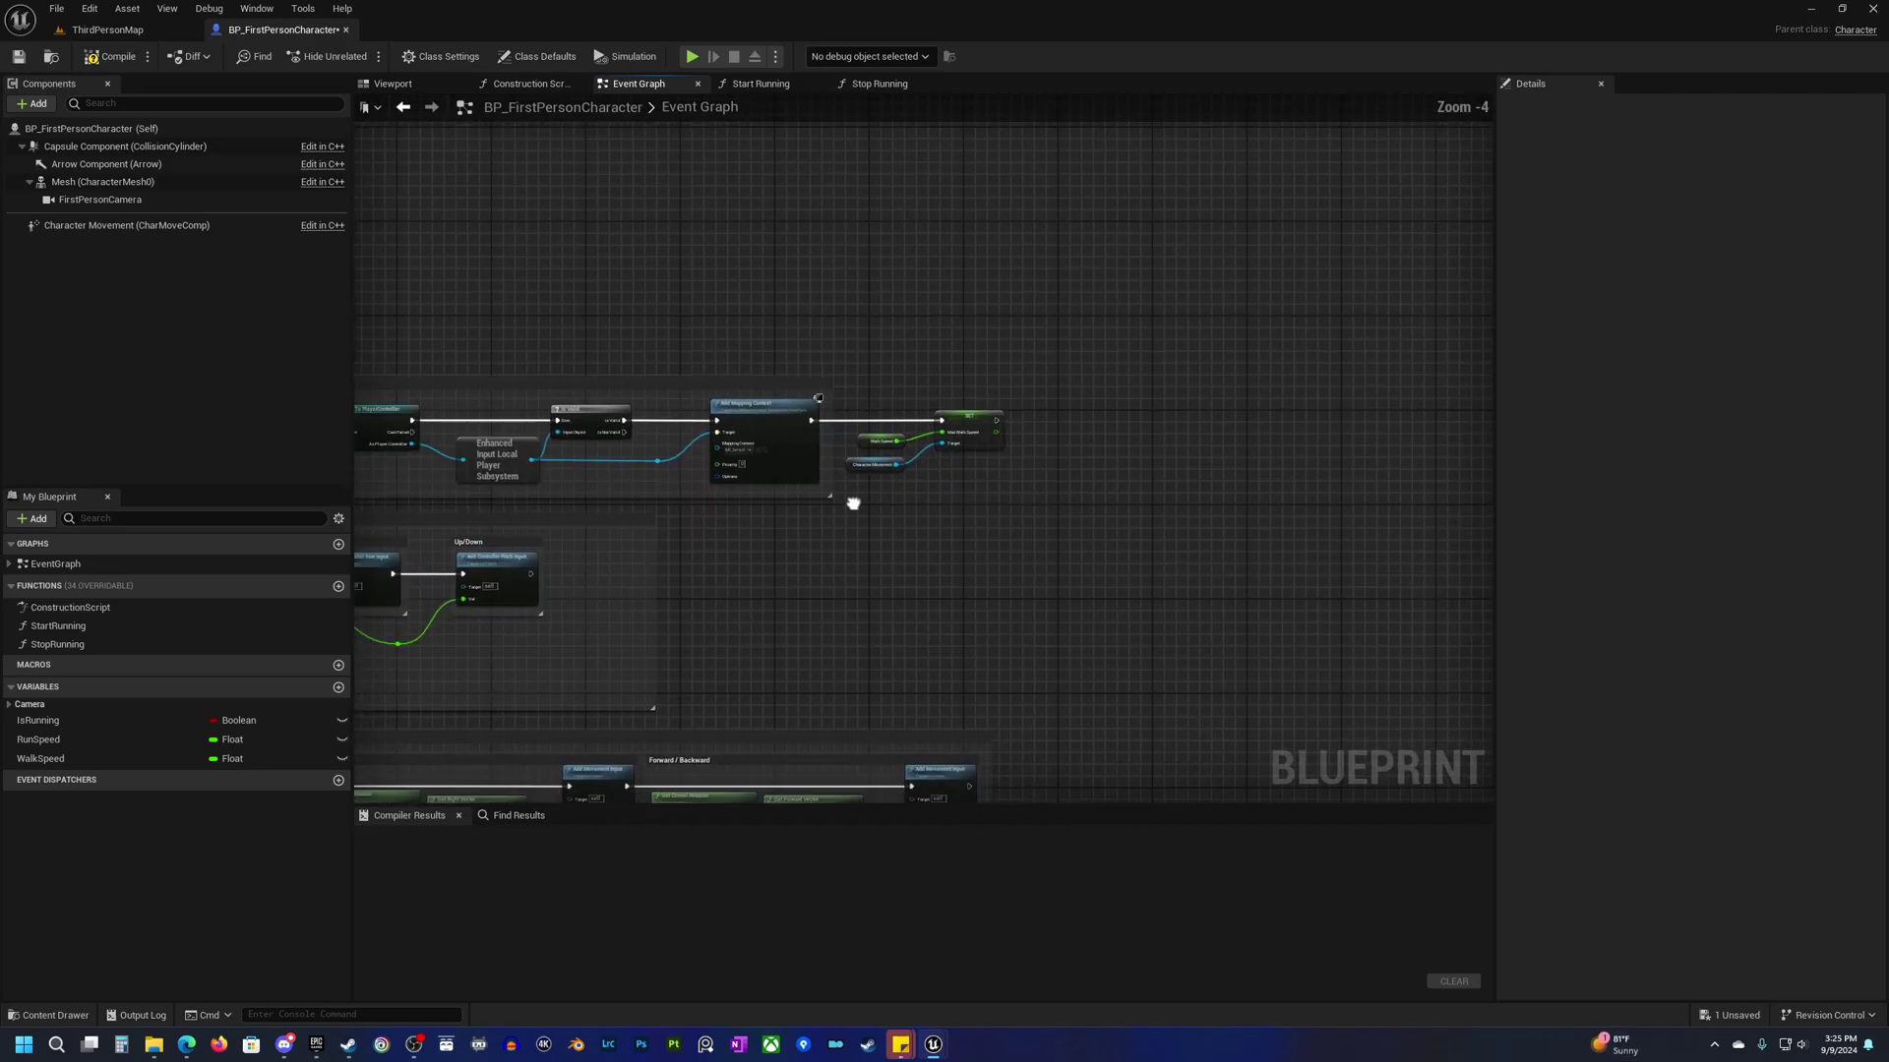
drag(686, 455, 1334, 385)
key(ctrl+x)
right_drag(1101, 612, 879, 400)
scroll(956, 380, up, 3)
key(ctrl+v)
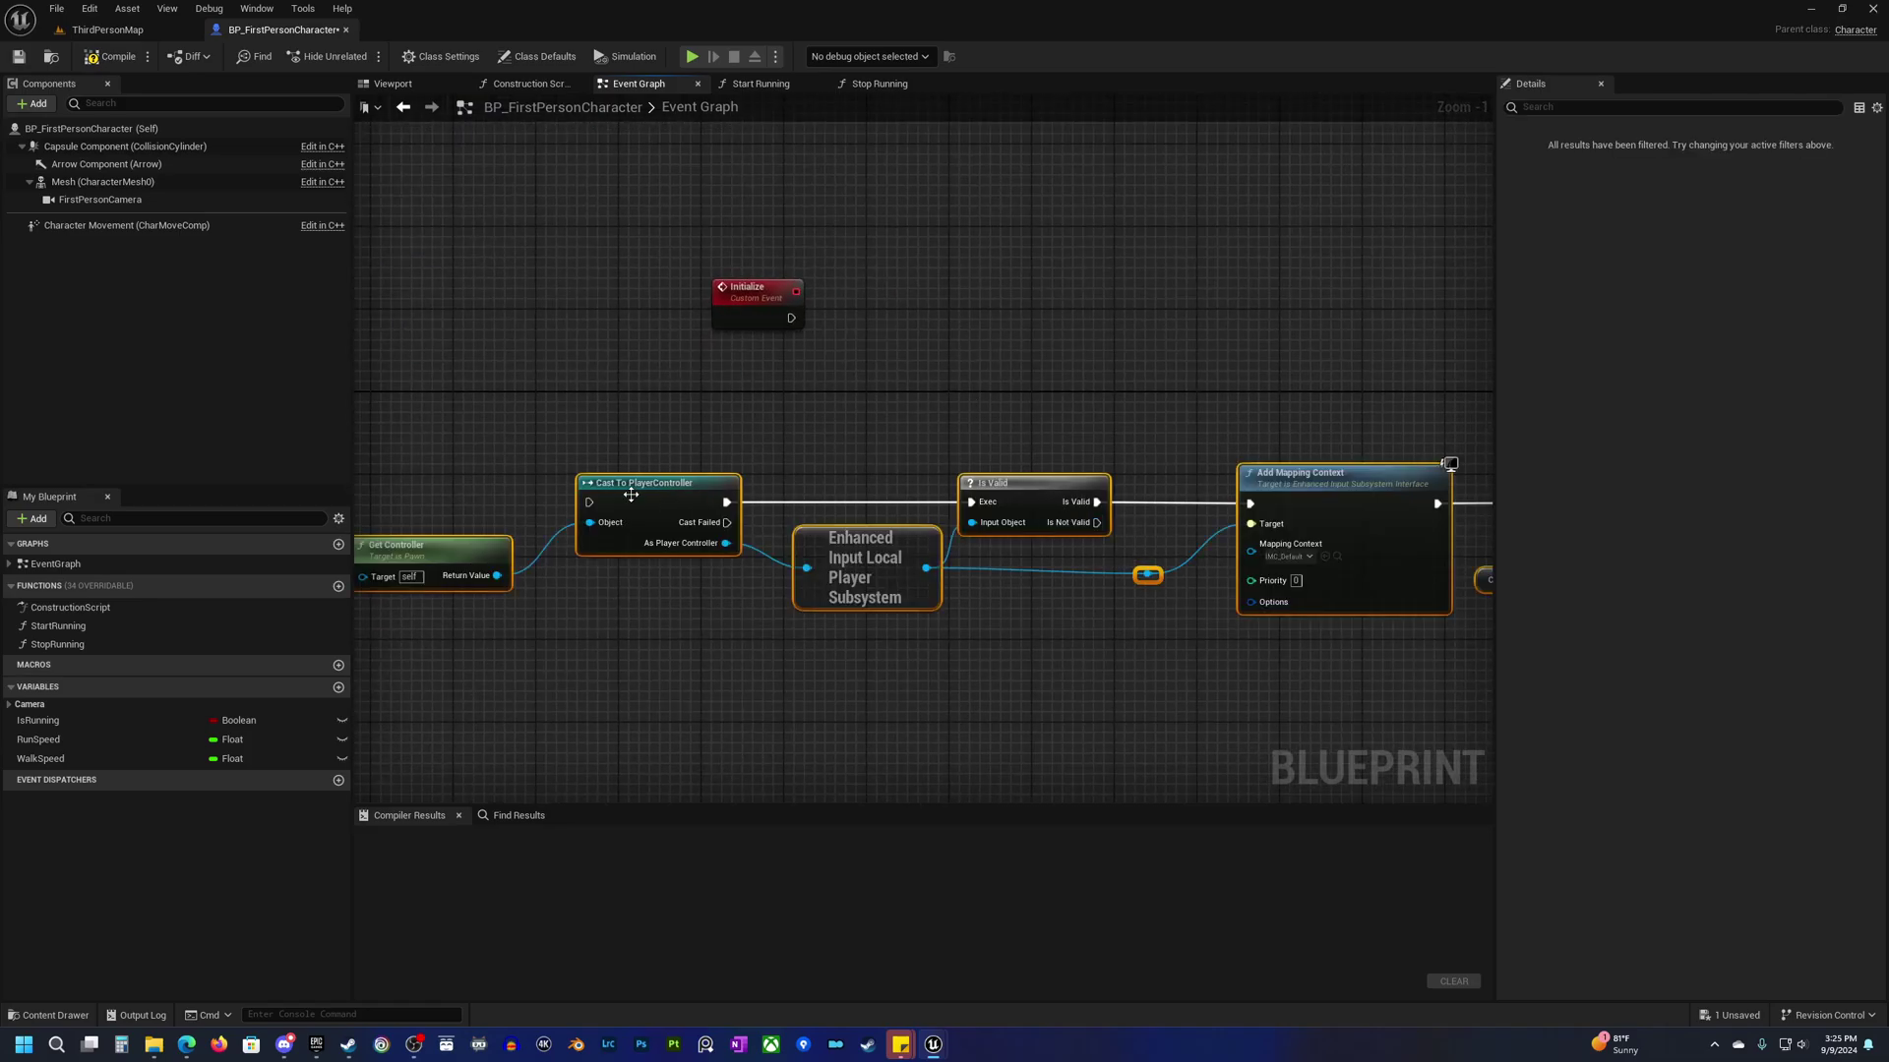
Place the pasted input mapping nodes in line after the Initialize event, leaving a gap for another node.
drag(632, 492, 1126, 375)
right_drag(1007, 275, 641, 363)
drag(755, 452, 868, 390)
right_drag(683, 393, 792, 432)
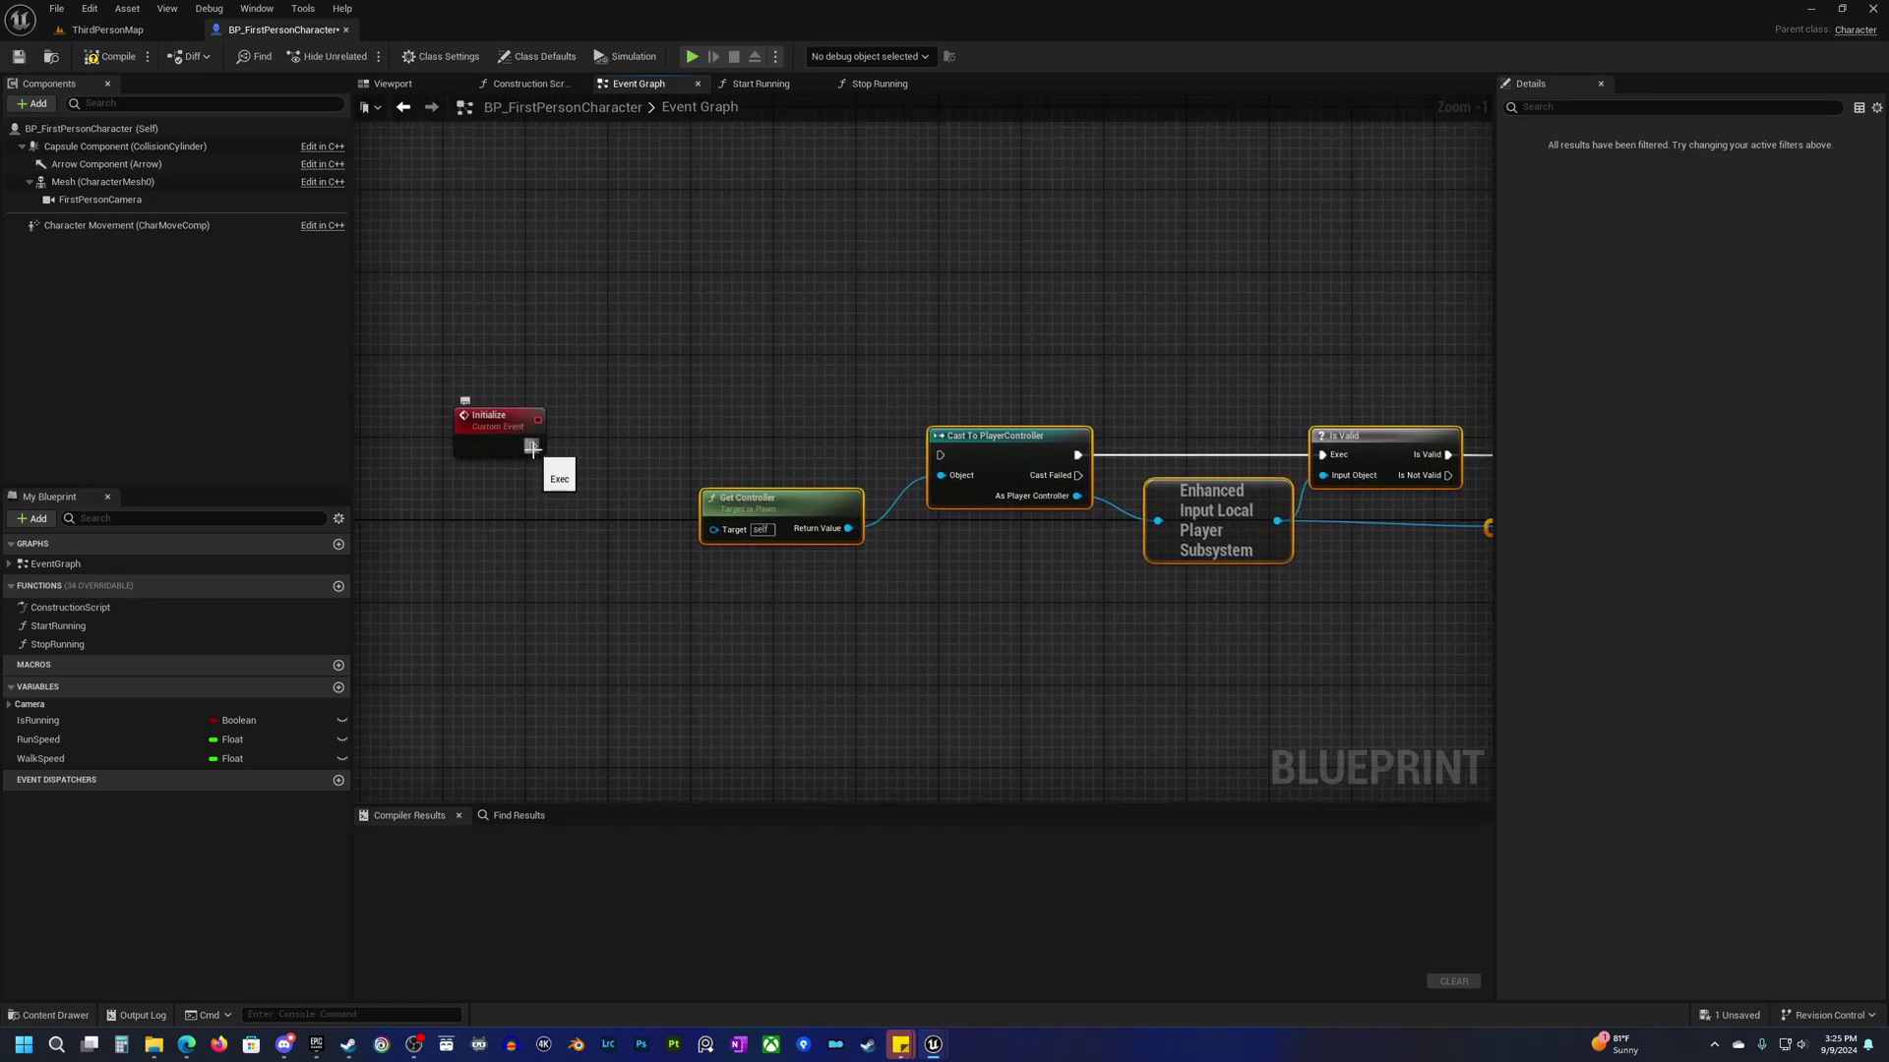
Add a Sequence node driven by the Initialize event and connect its Then 0 output to Cast To PlayerController.
drag(534, 448, 621, 452)
text(sequence)
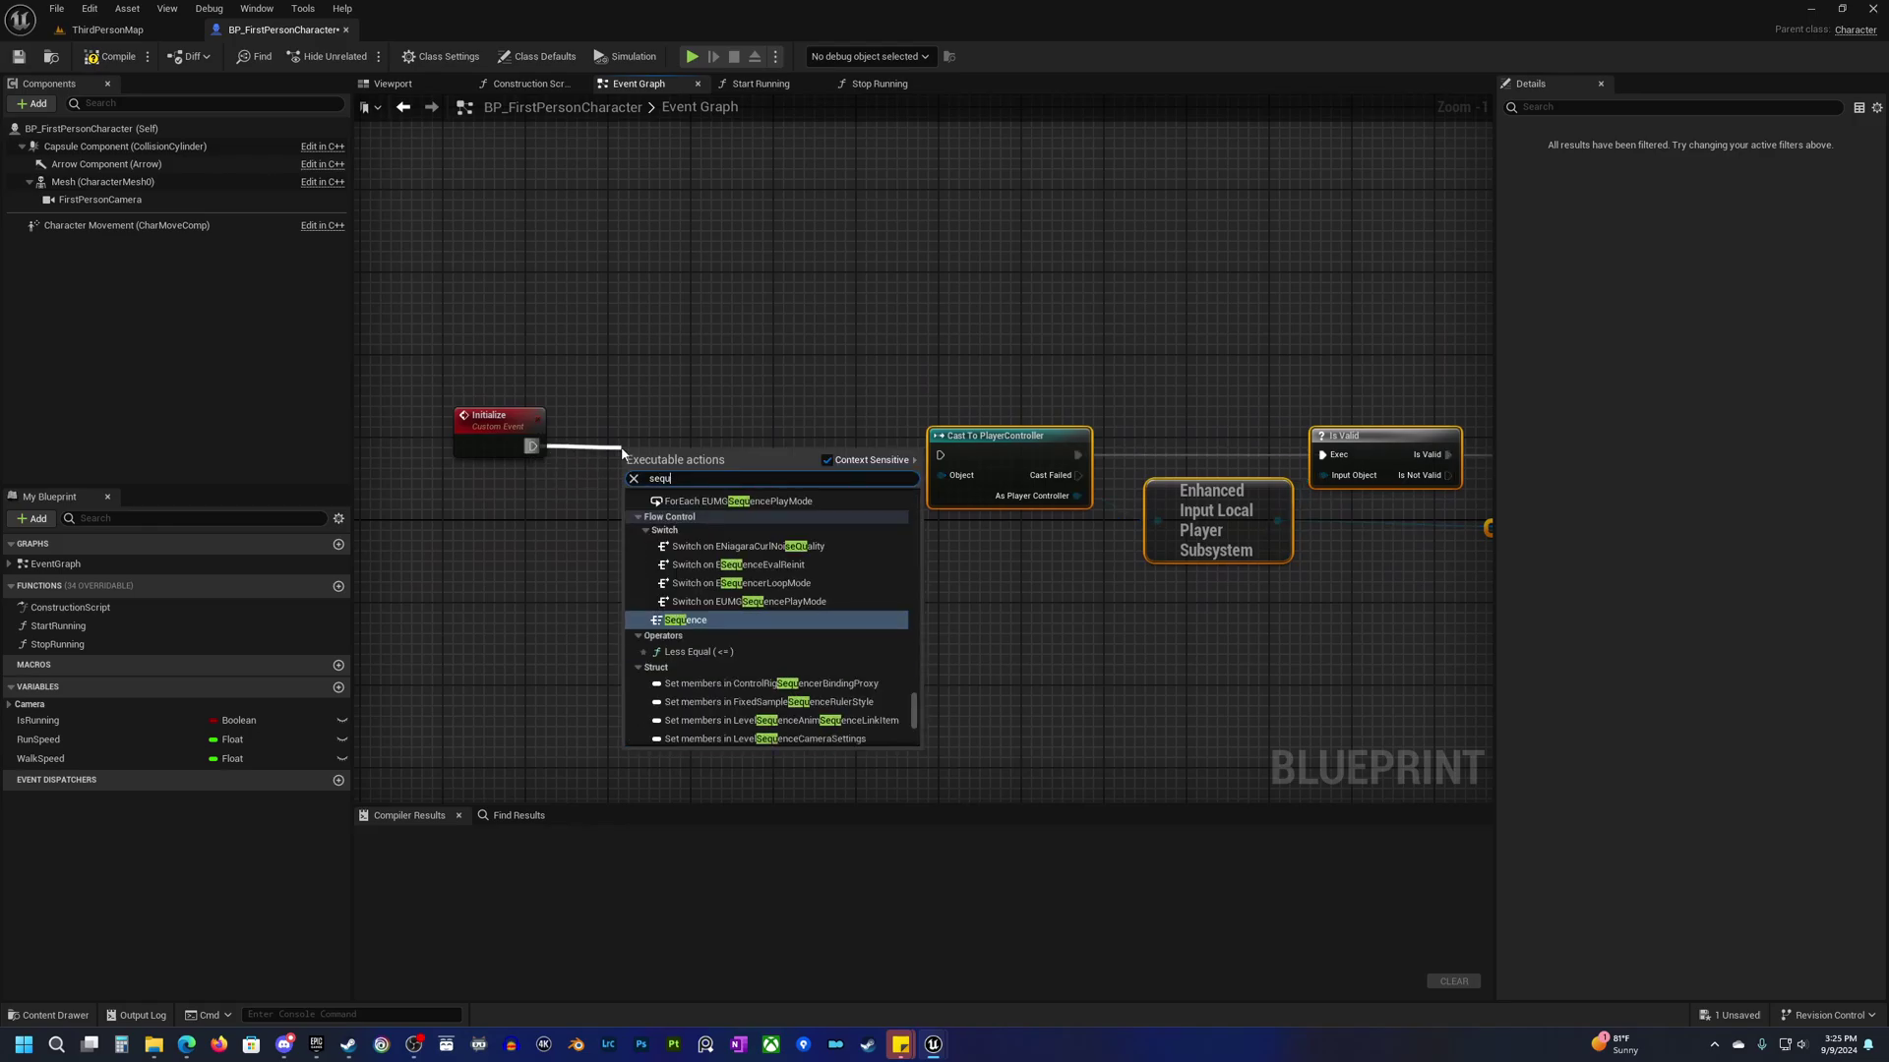
key(Return)
drag(659, 462, 669, 431)
click(497, 425)
right_drag(822, 449, 668, 413)
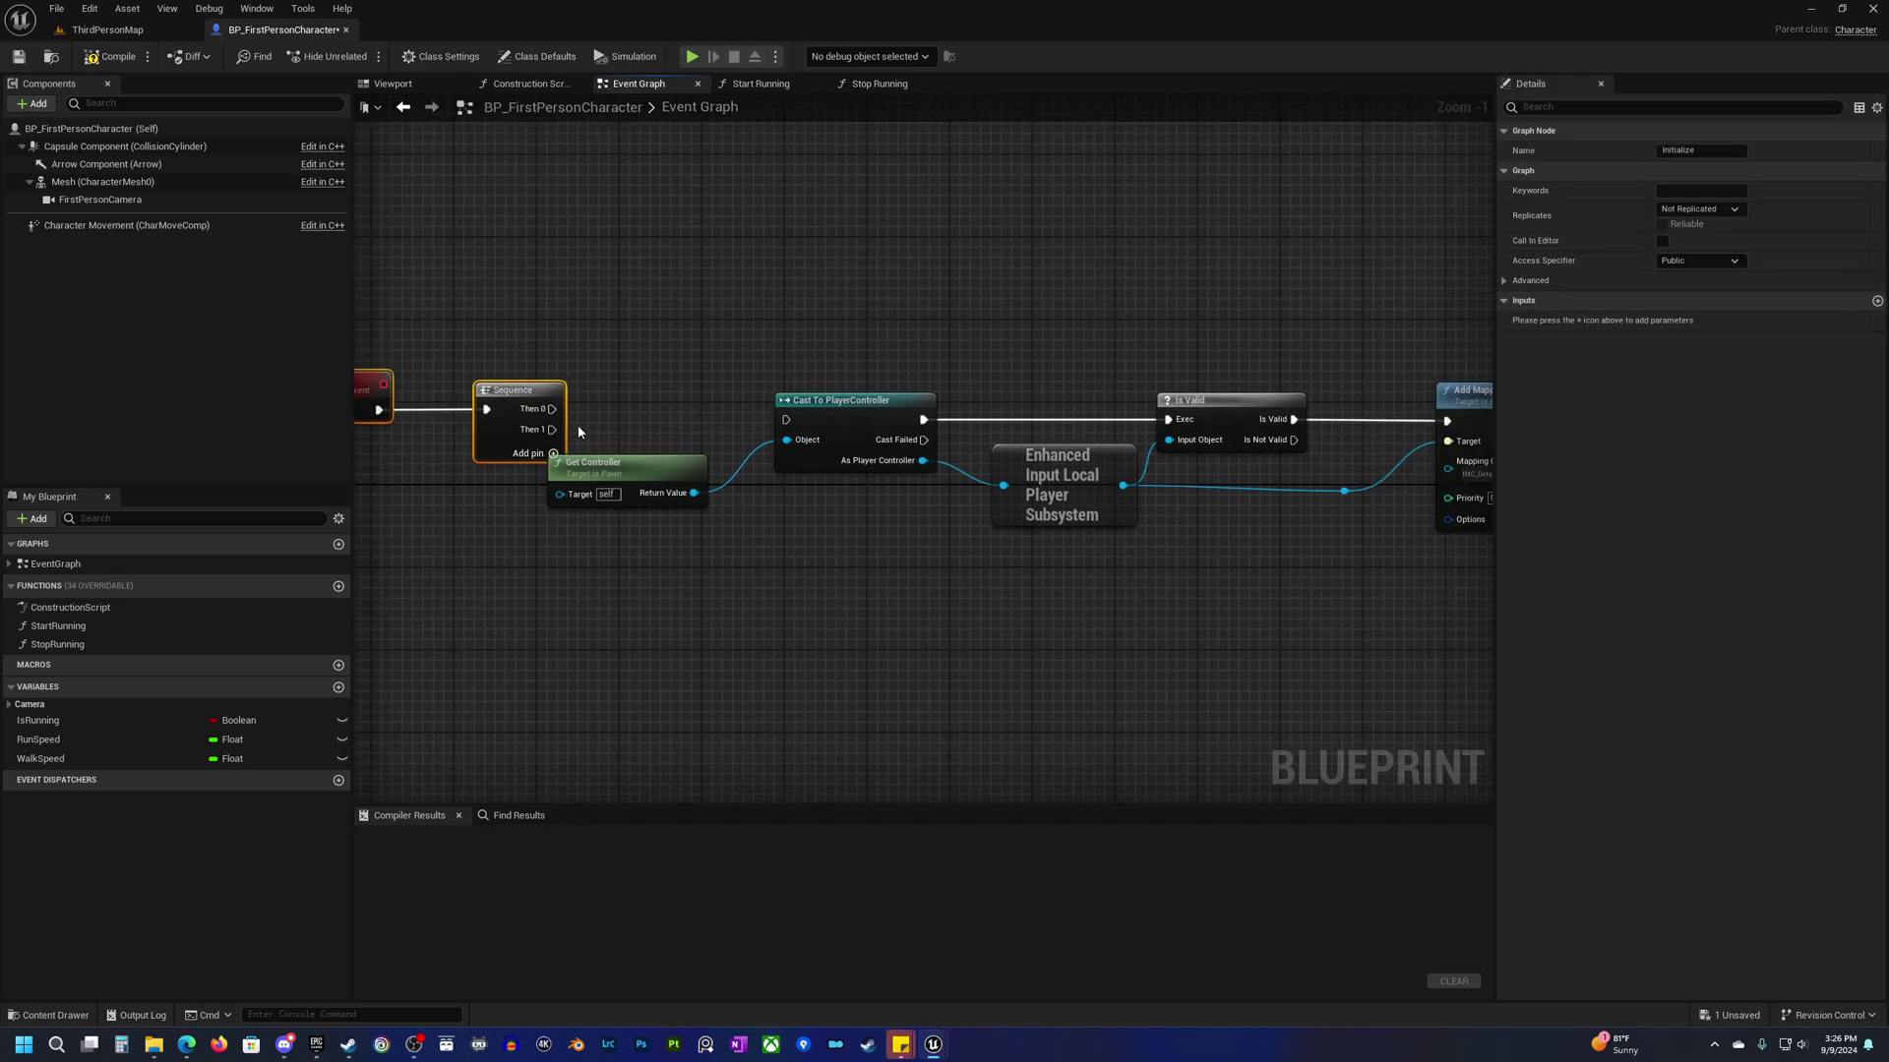
drag(552, 408, 786, 419)
scroll(814, 529, down, 1)
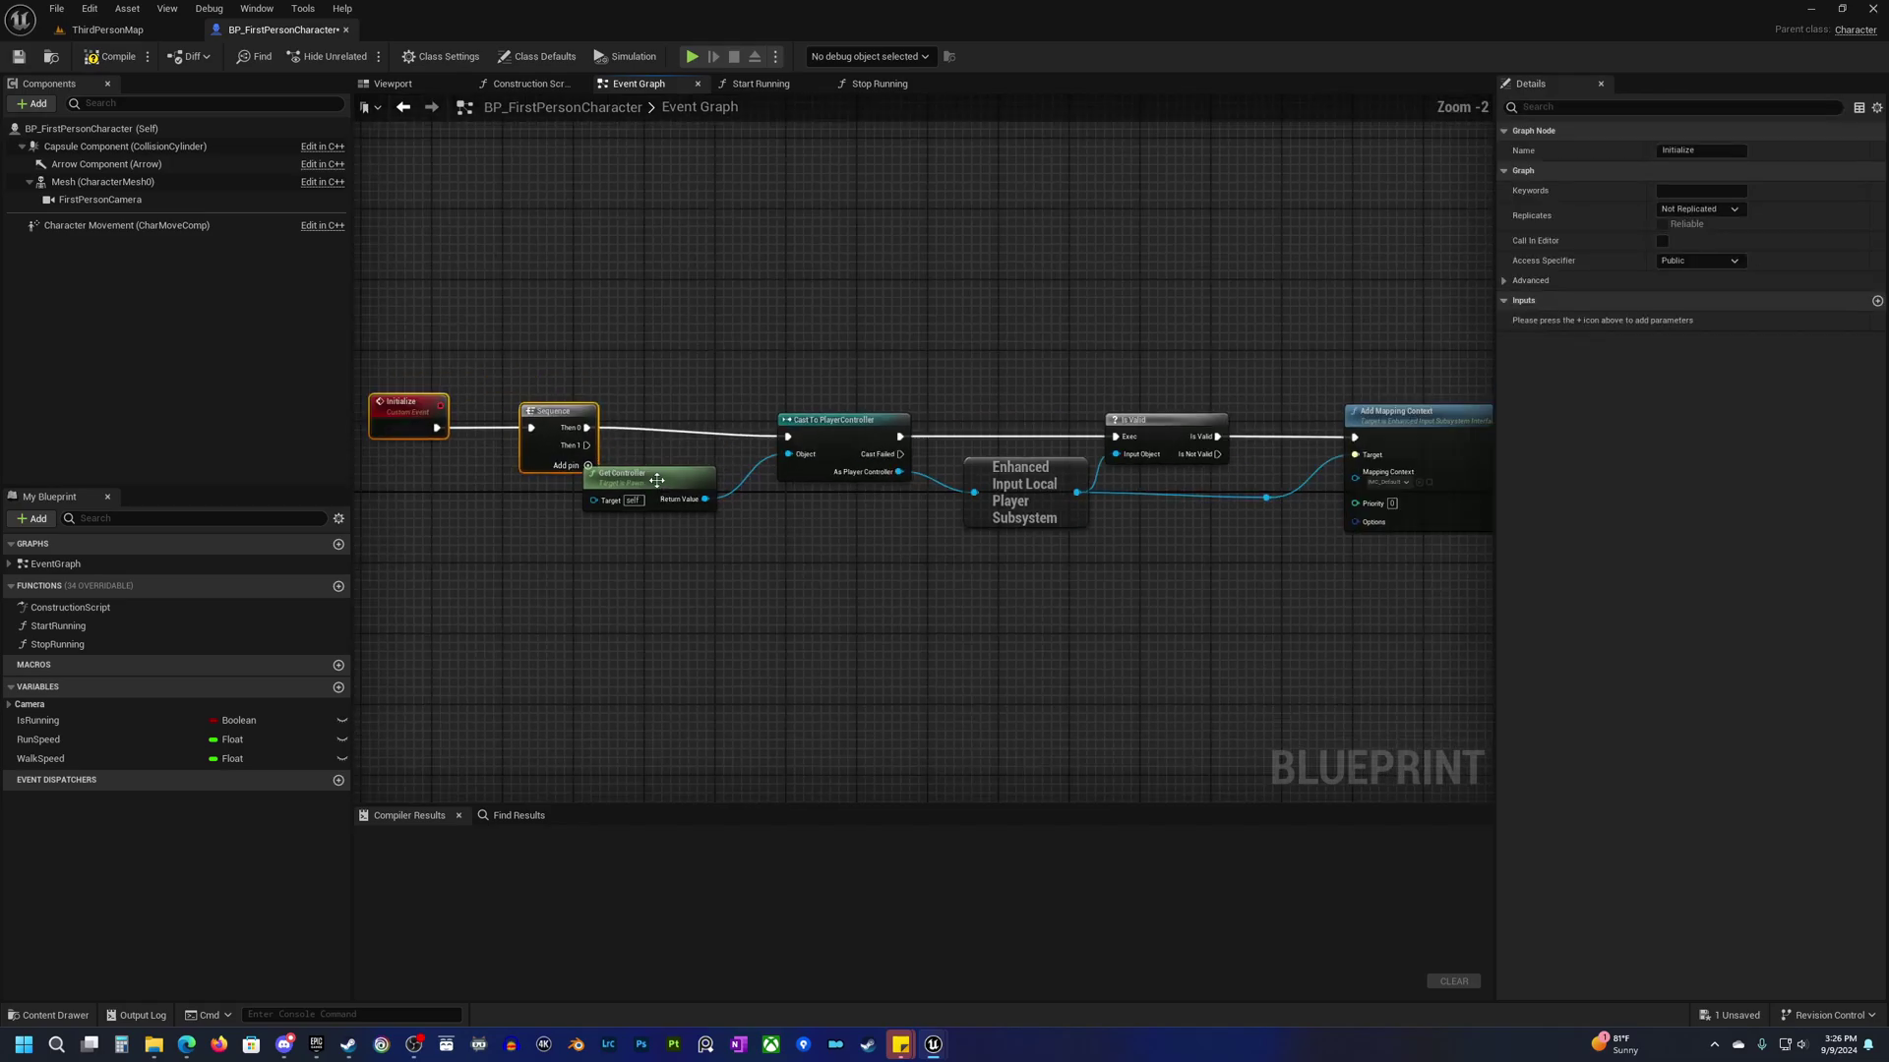
Place Get Controller beneath Cast To PlayerController and shift the whole input mapping chain closer to the Sequence node.
drag(651, 473, 846, 510)
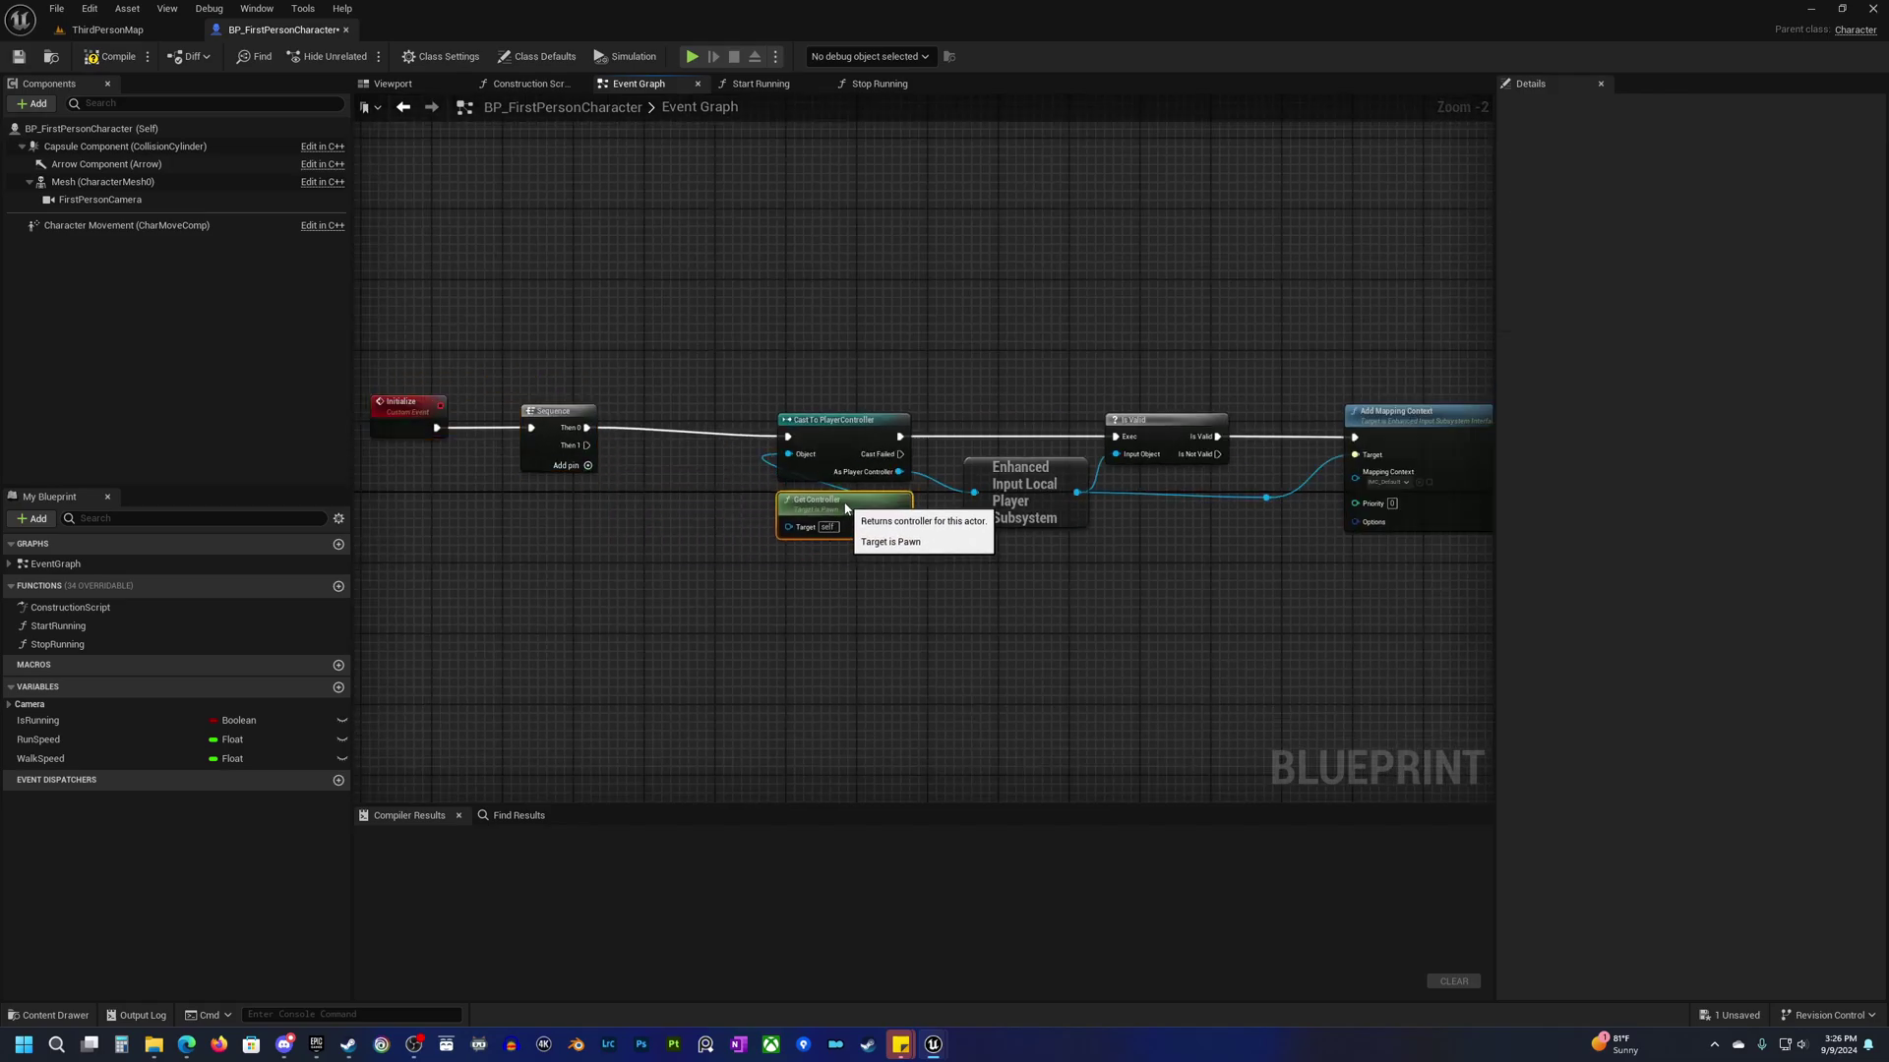
scroll(750, 606, down, 2)
drag(611, 626, 1324, 430)
drag(643, 480, 596, 474)
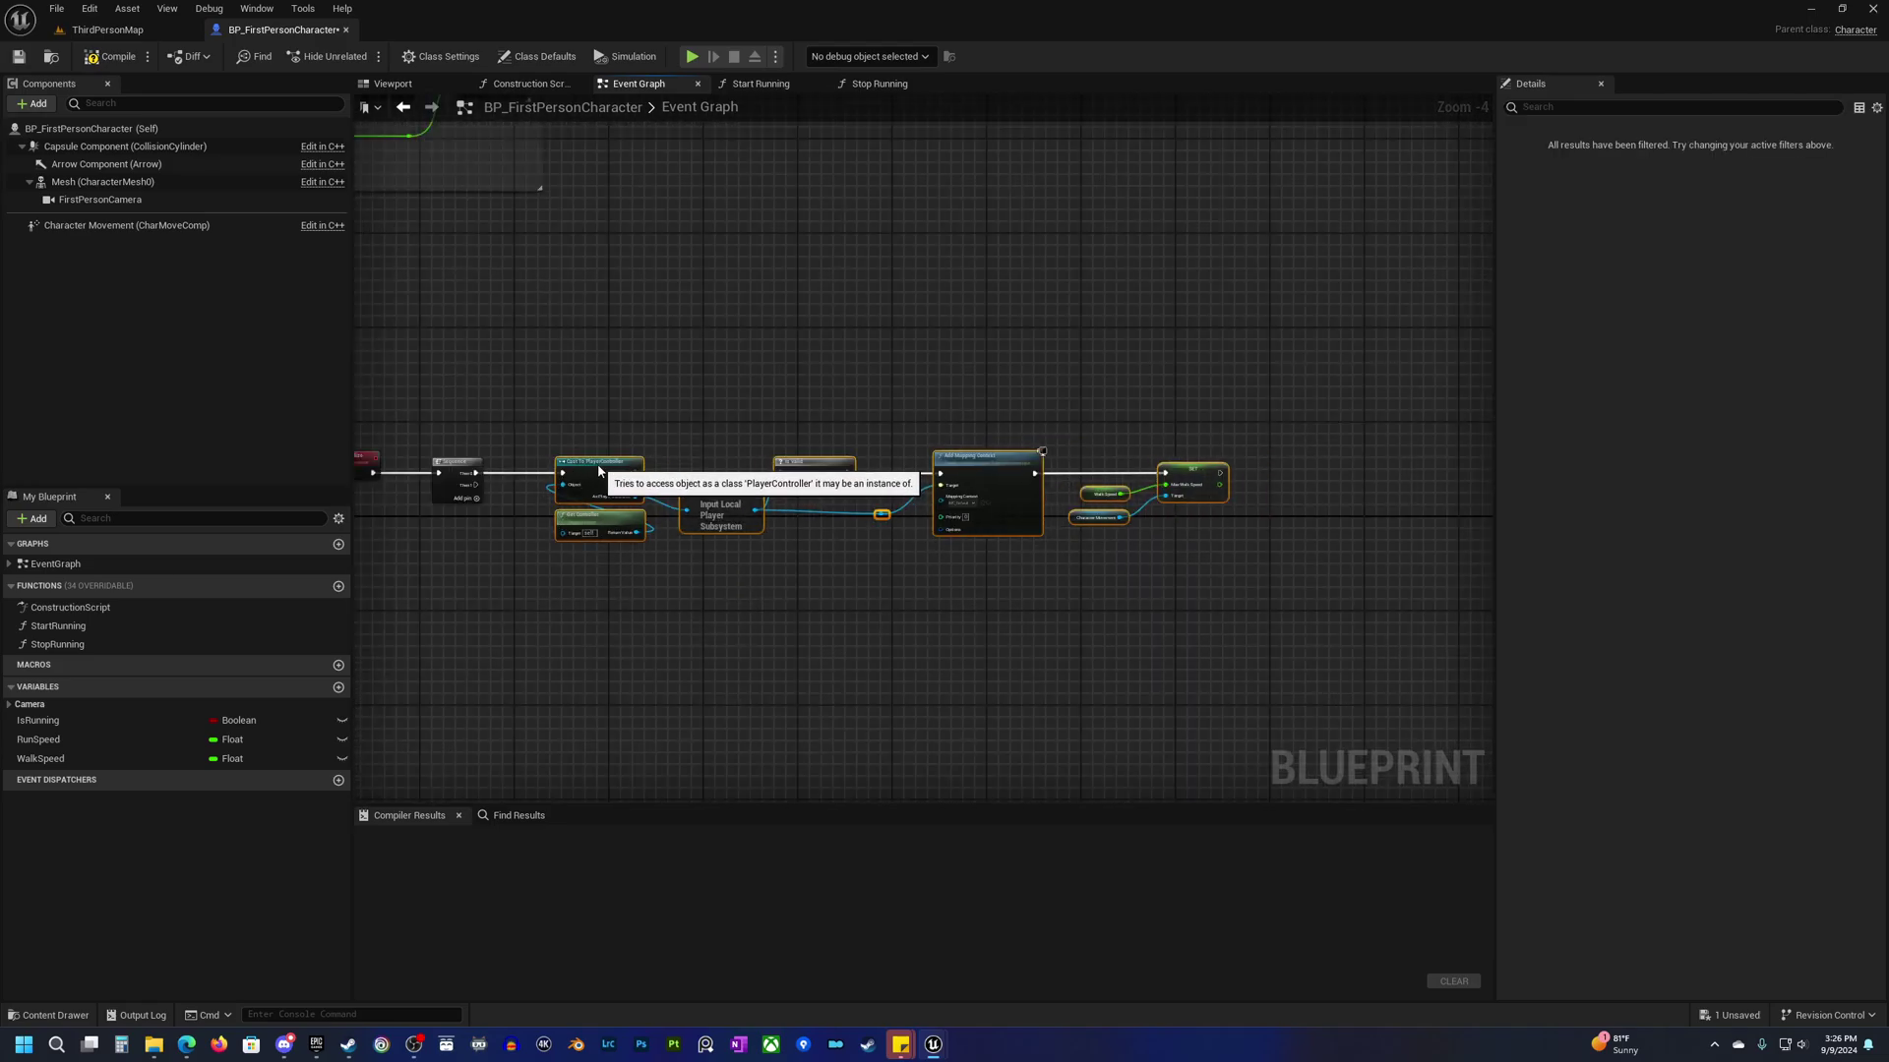
Disconnect the Max Walk Speed SET node from Add Mapping Context and move it with its inputs below Cast To PlayerController.
right_drag(598, 570, 743, 510)
scroll(1030, 503, up, 2)
right_drag(1030, 502, 815, 526)
alt+click(1049, 396)
drag(1075, 401, 1271, 464)
drag(1266, 399, 492, 602)
right_drag(492, 602, 943, 585)
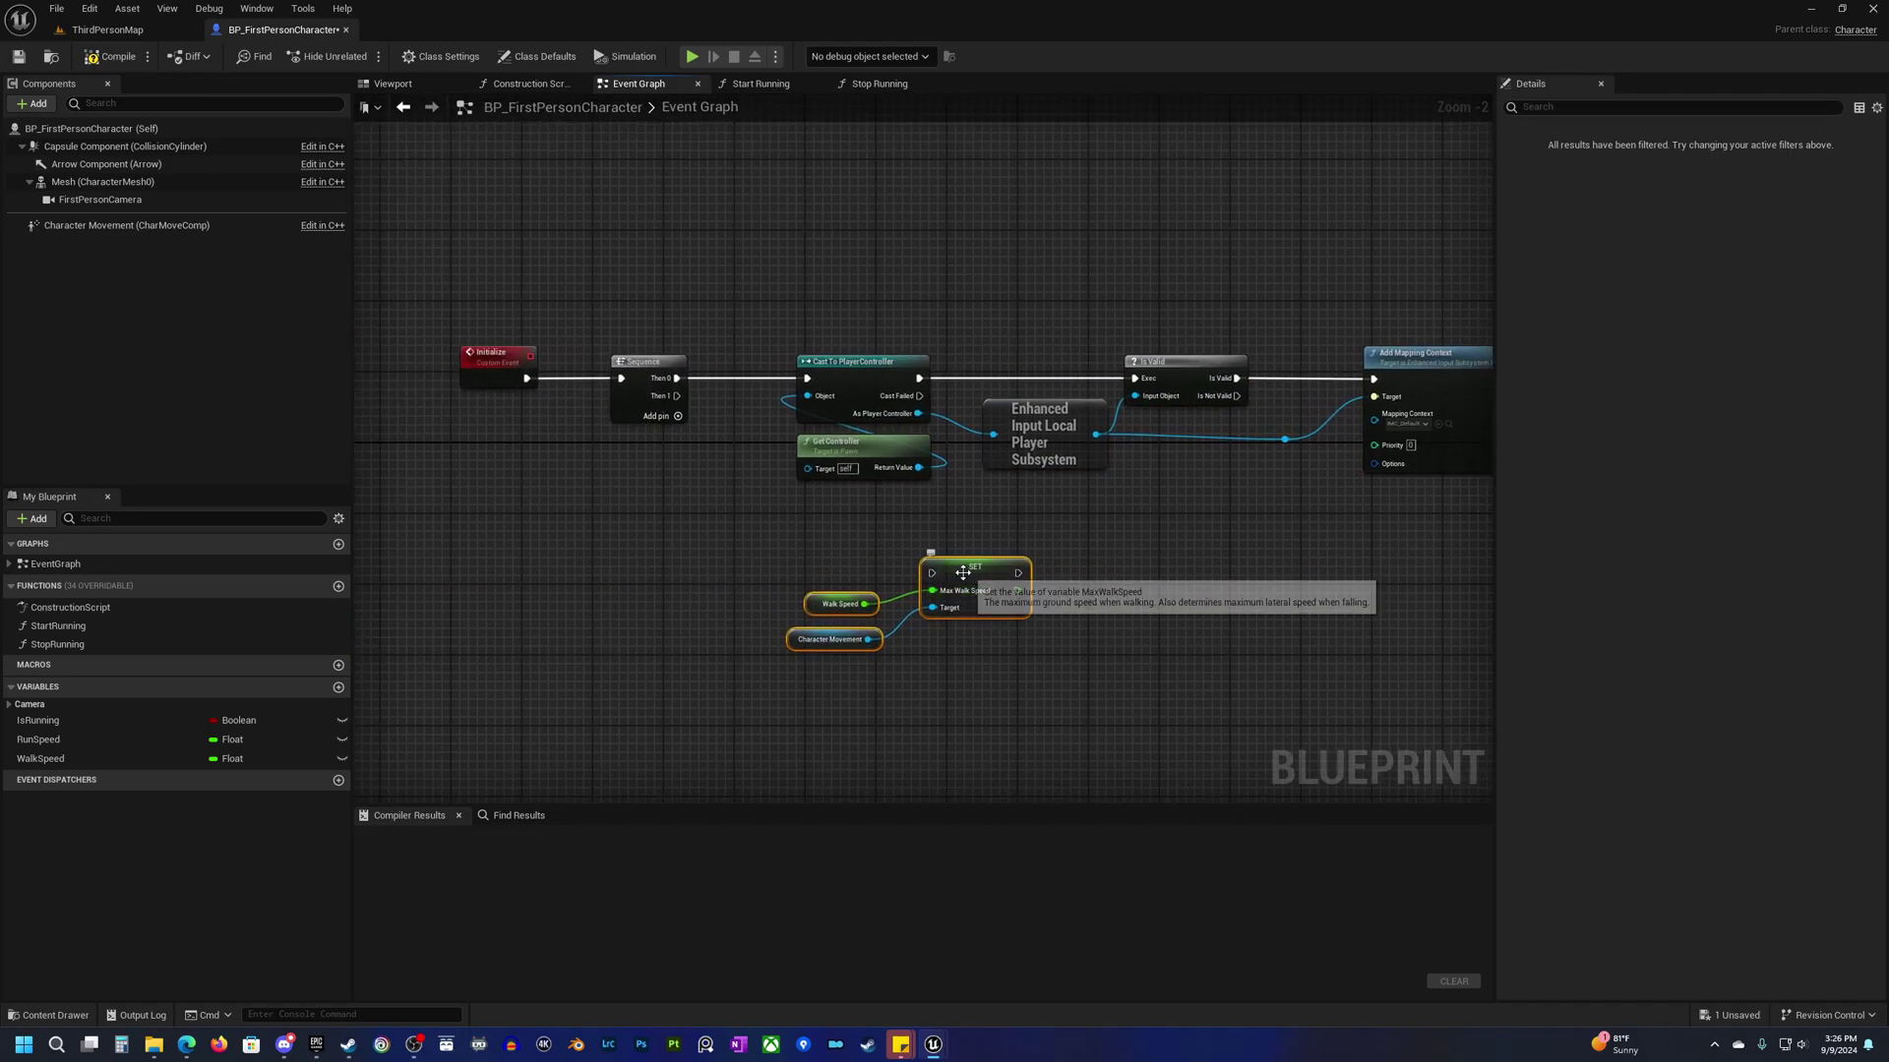
drag(964, 578, 846, 544)
Connect the Sequence's Then 1 output to the Max Walk Speed SET node and add a Then 2 output.
drag(677, 395, 815, 538)
right_drag(768, 527, 785, 459)
click(665, 405)
click(687, 350)
right_drag(840, 615, 747, 543)
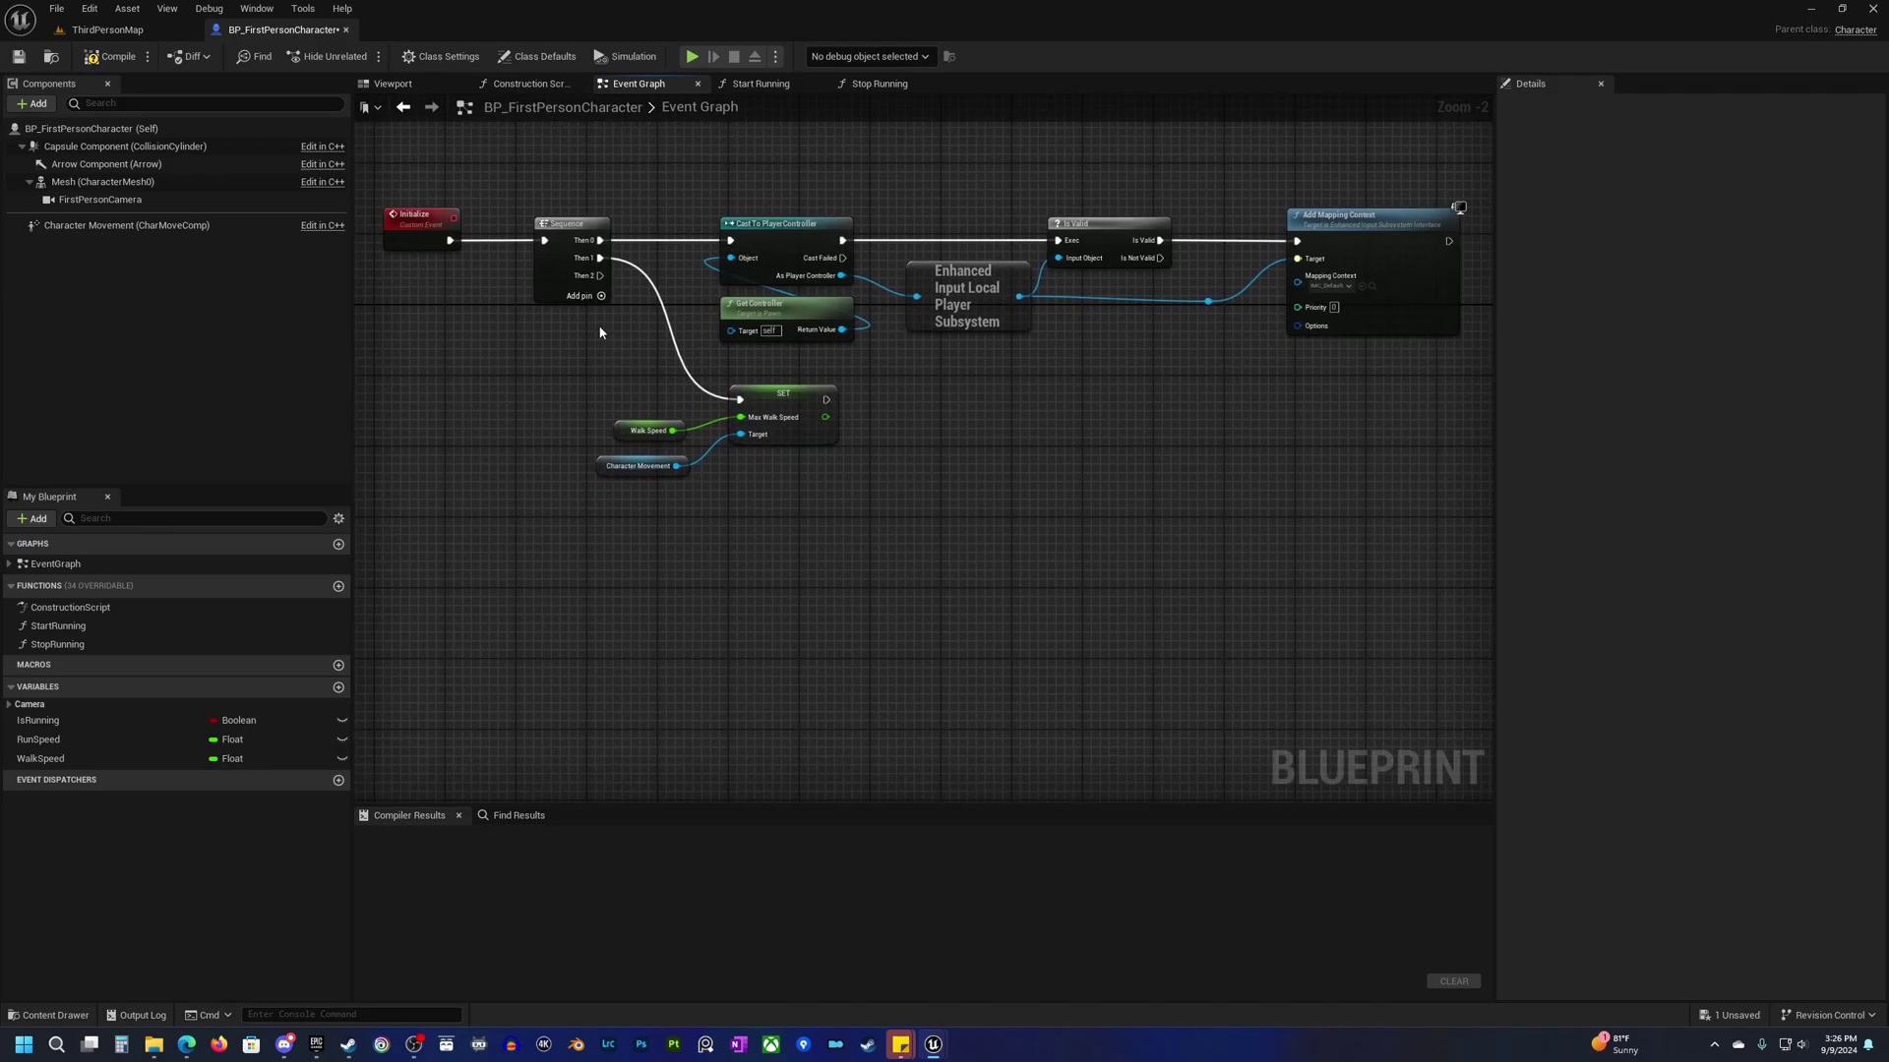
Add a Create Widget node driven by Then 2 and place it below the Max Walk Speed nodes.
right_drag(606, 336, 589, 360)
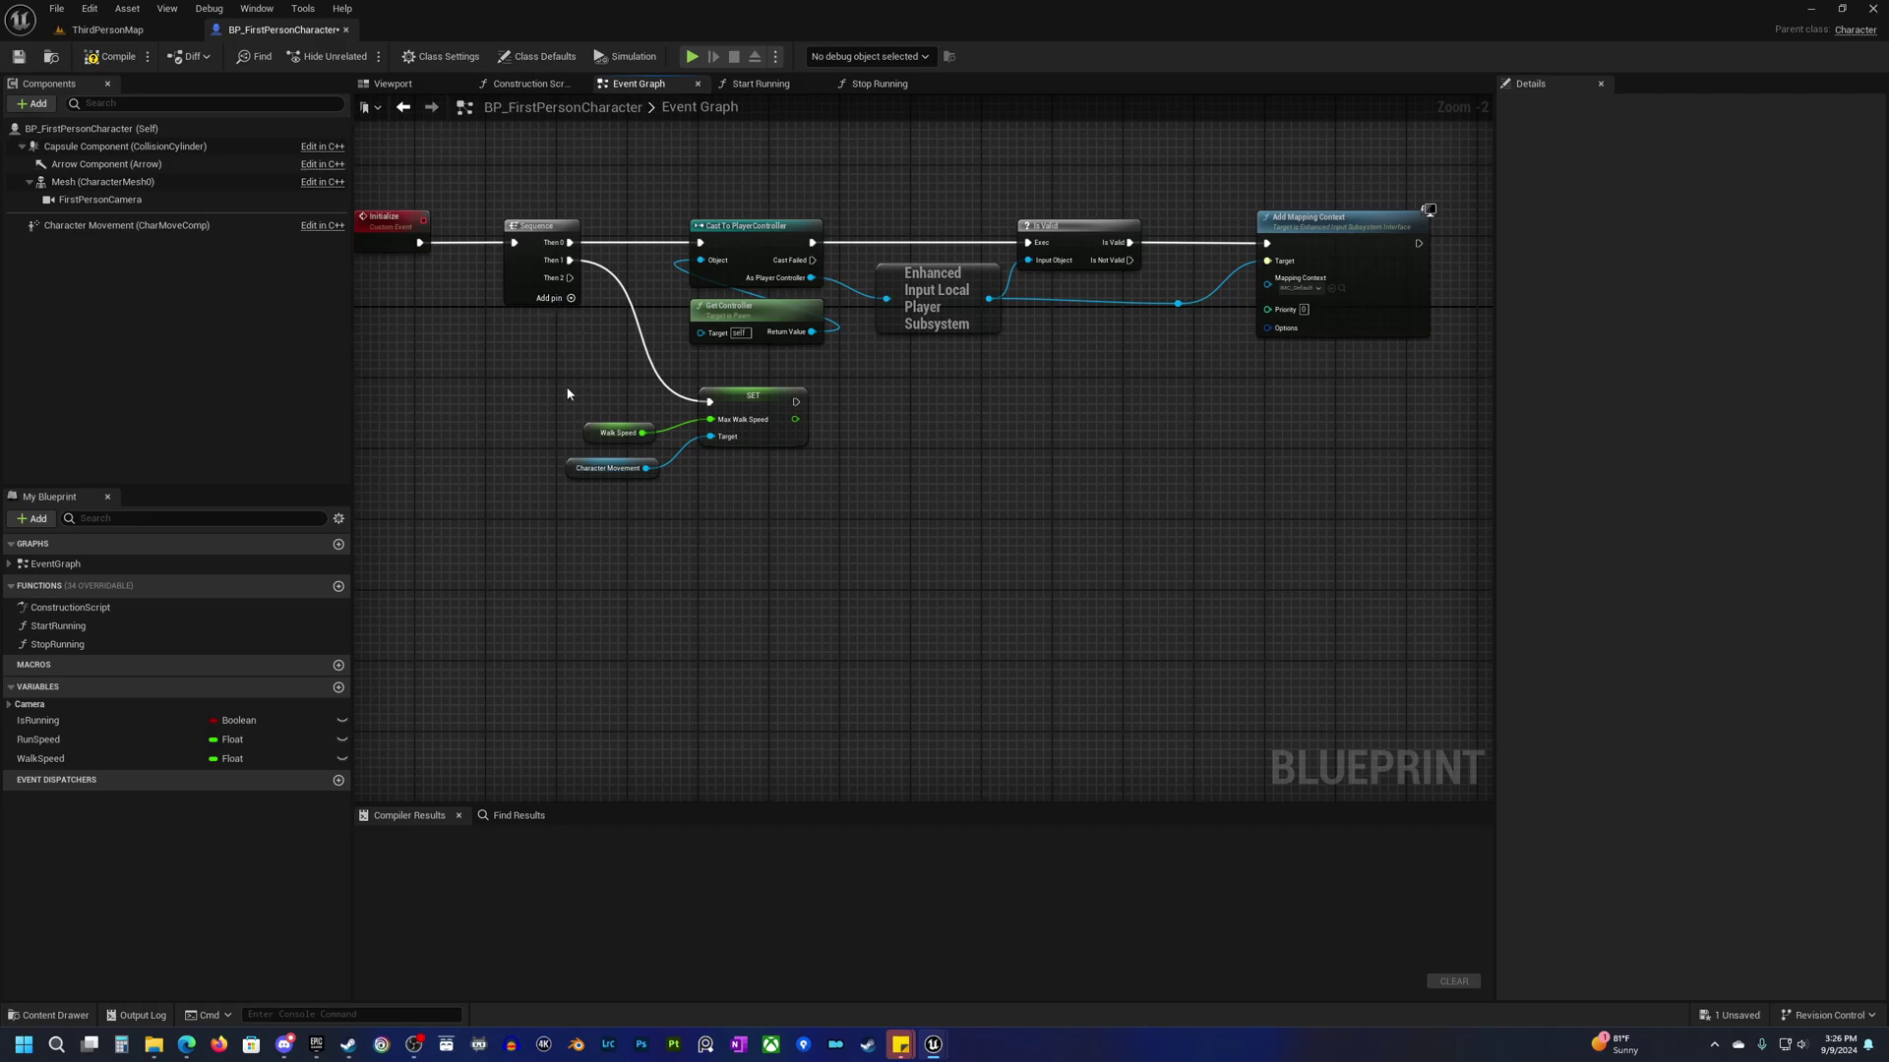
right_drag(567, 394, 531, 389)
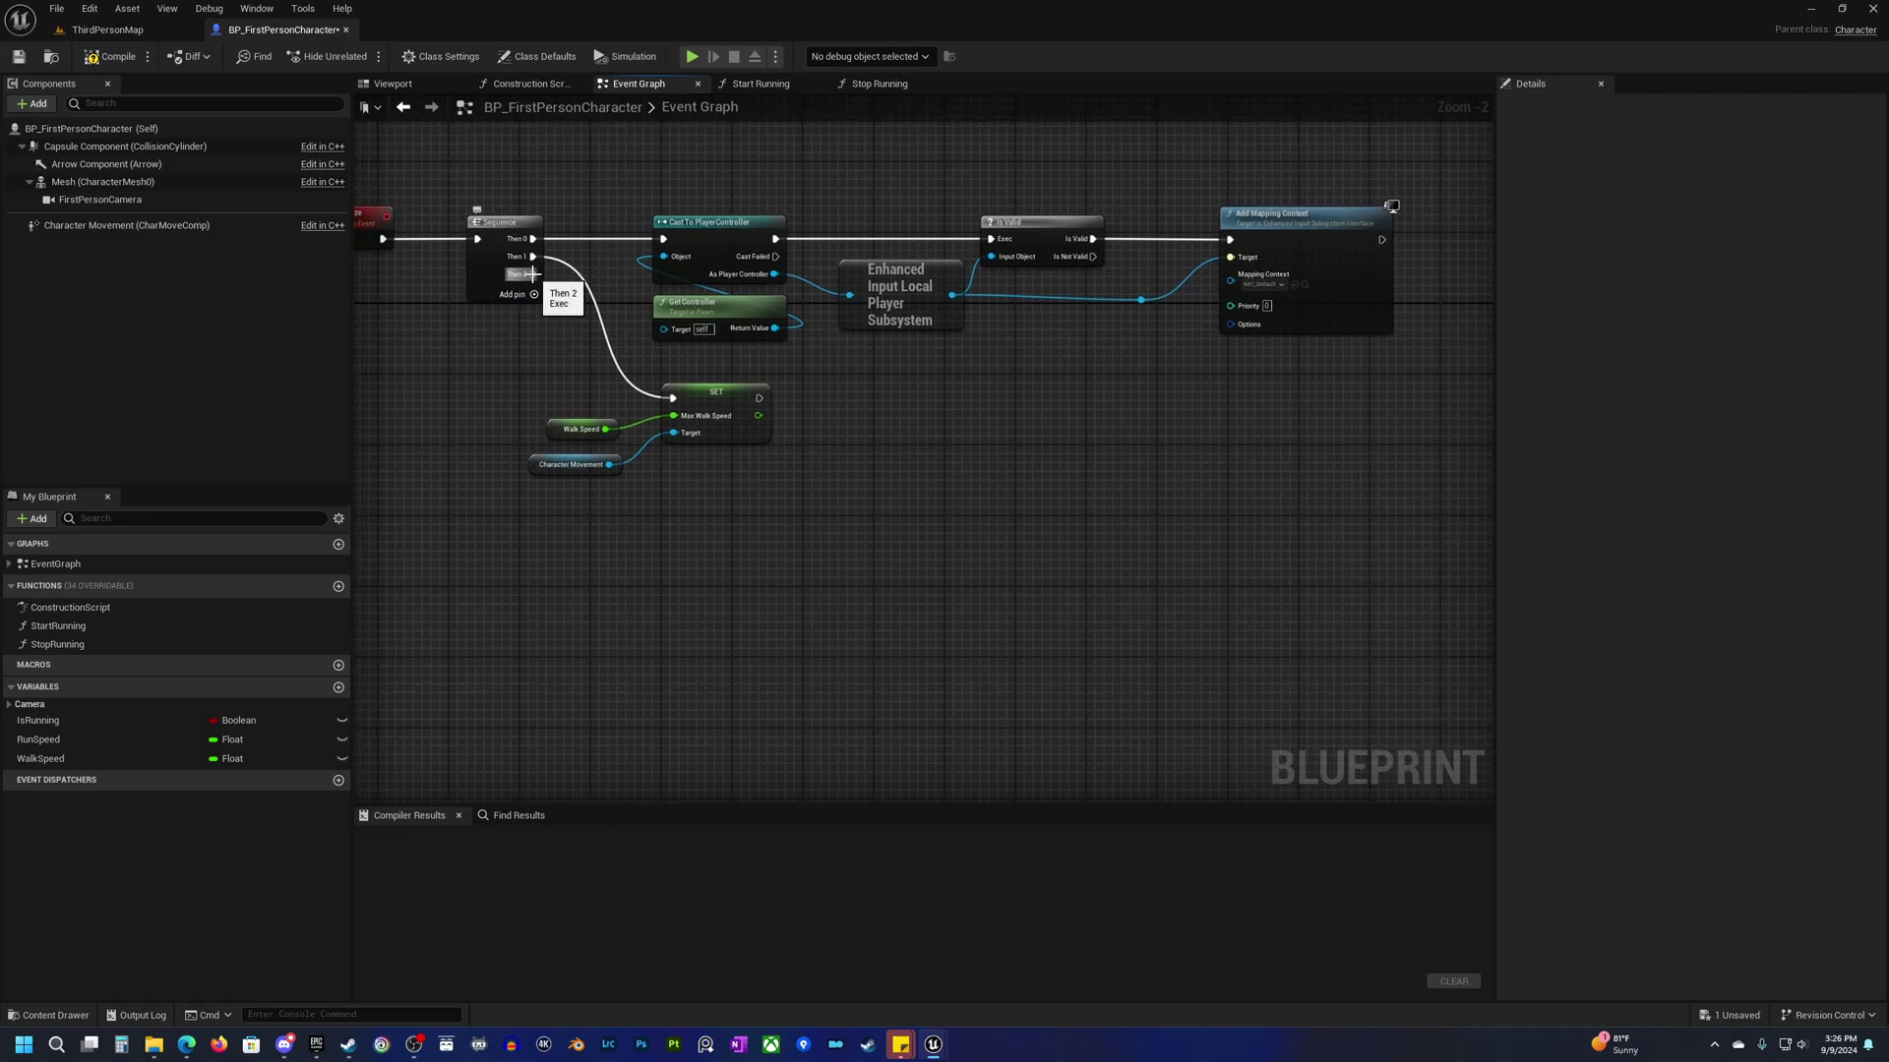
drag(532, 275, 635, 617)
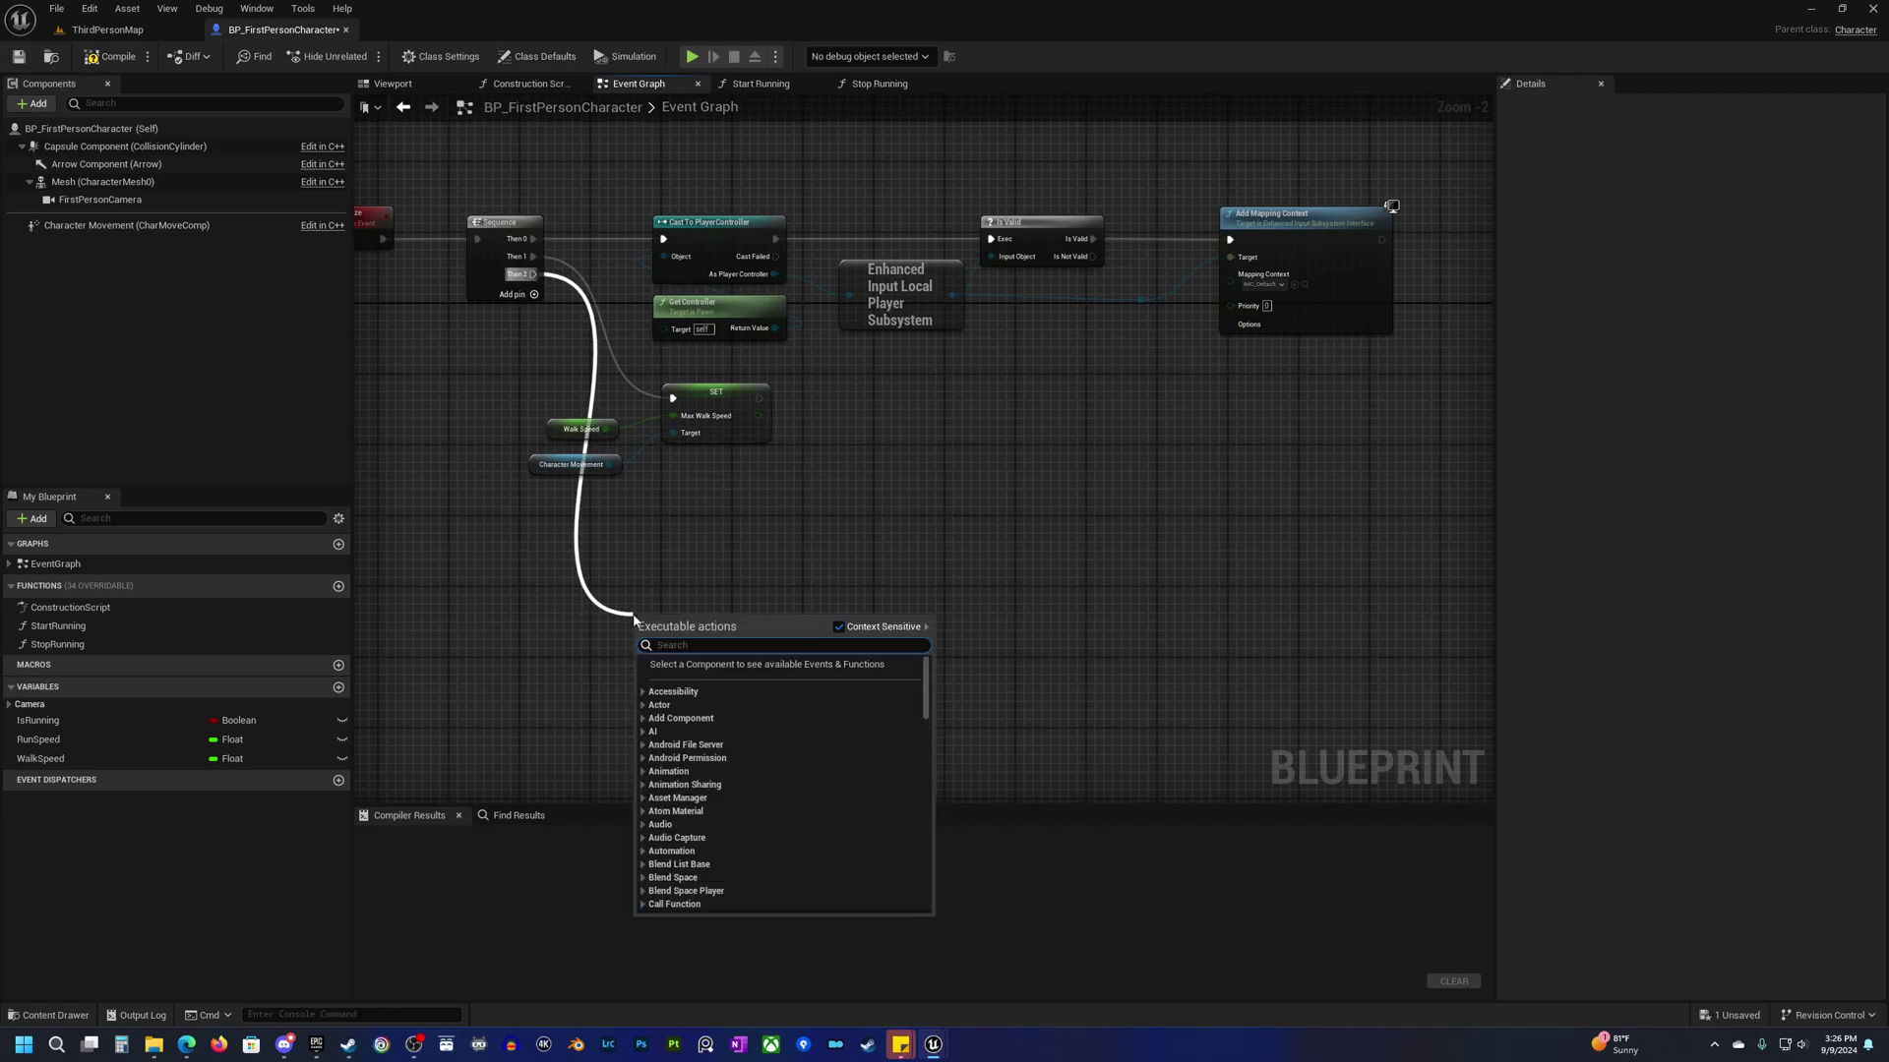
text(create)
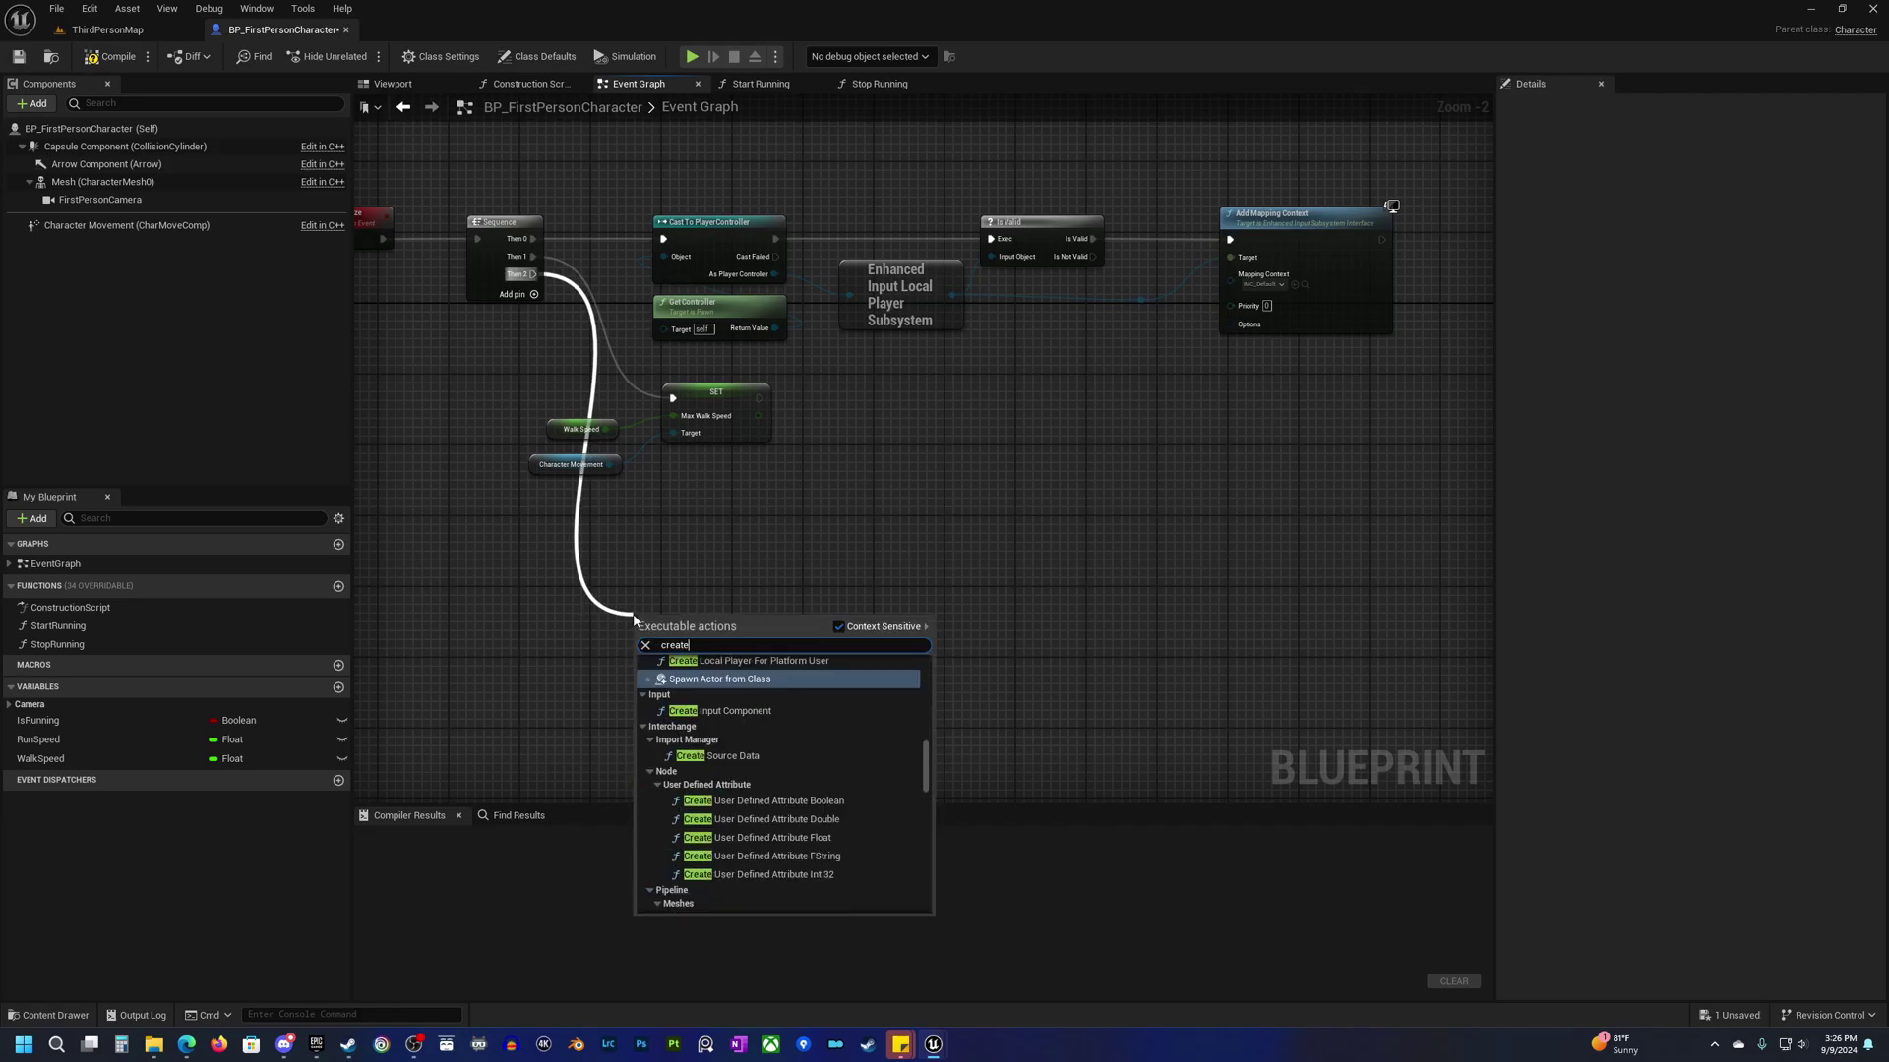
text( widget)
click(710, 644)
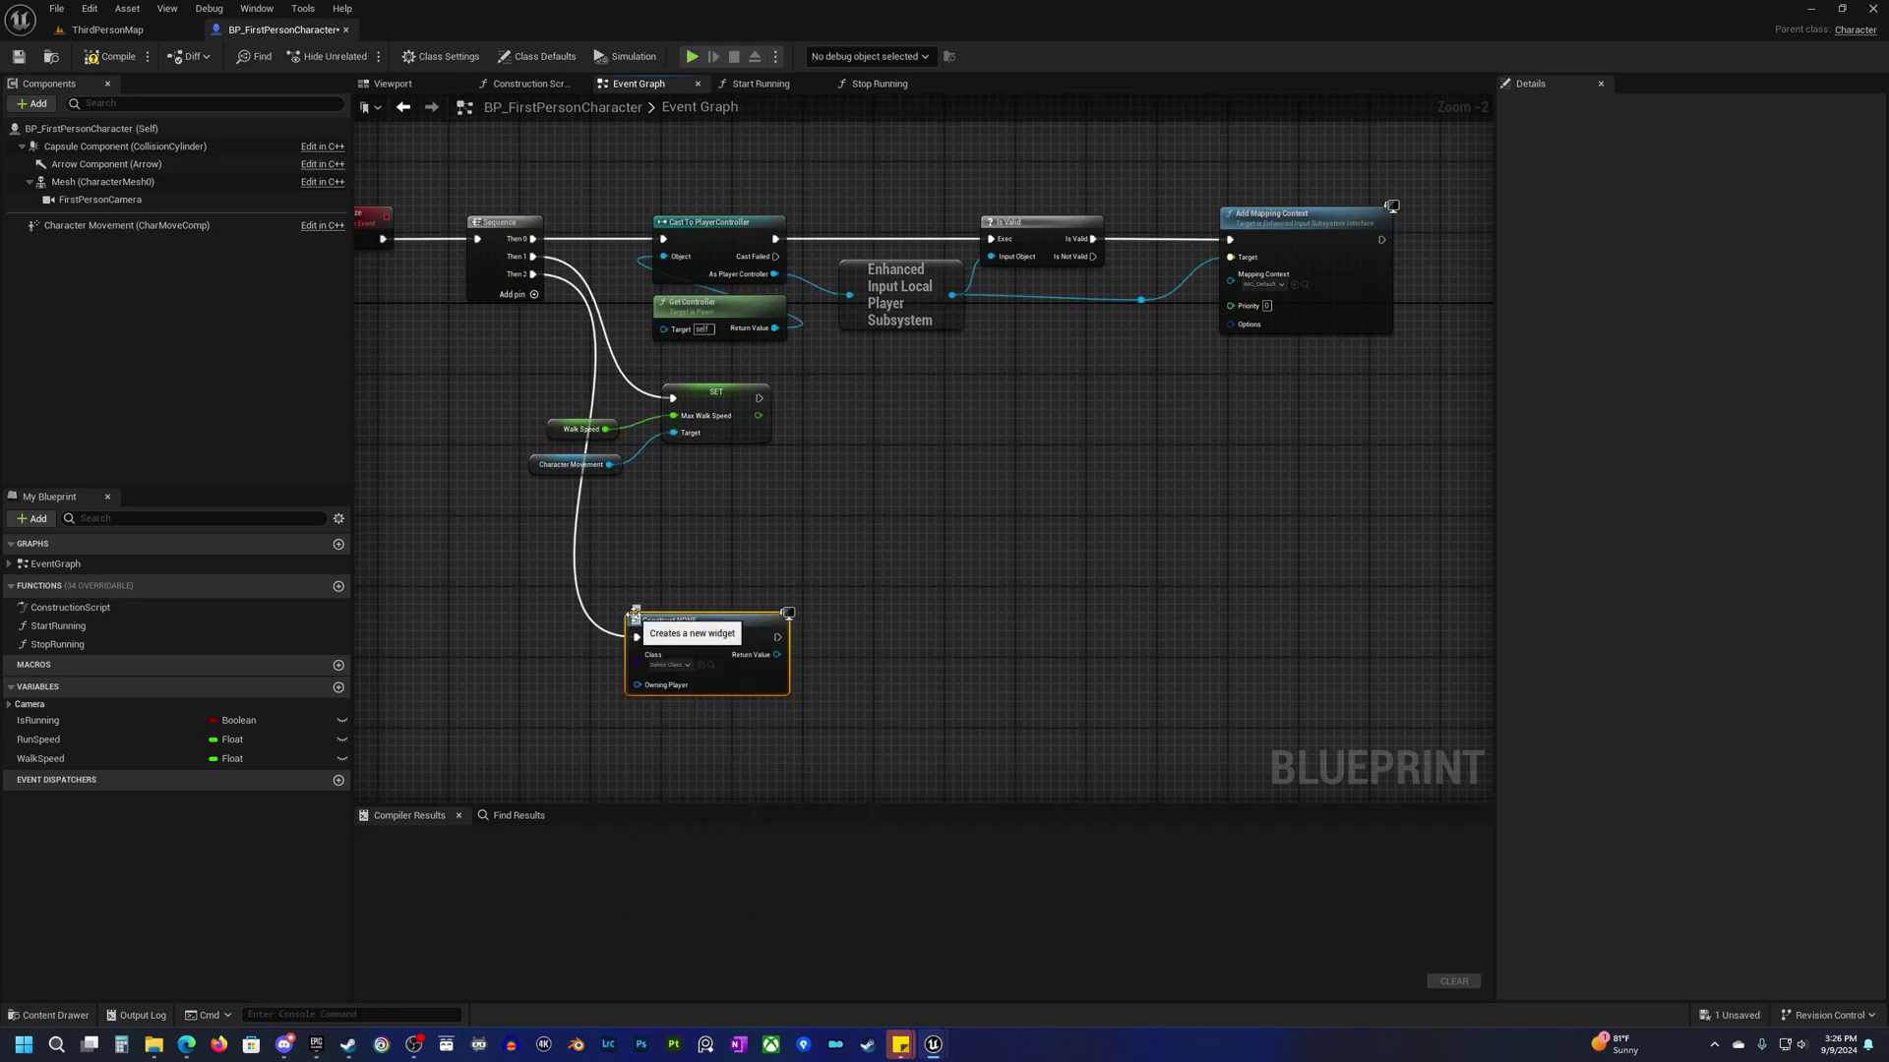
drag(700, 621, 718, 585)
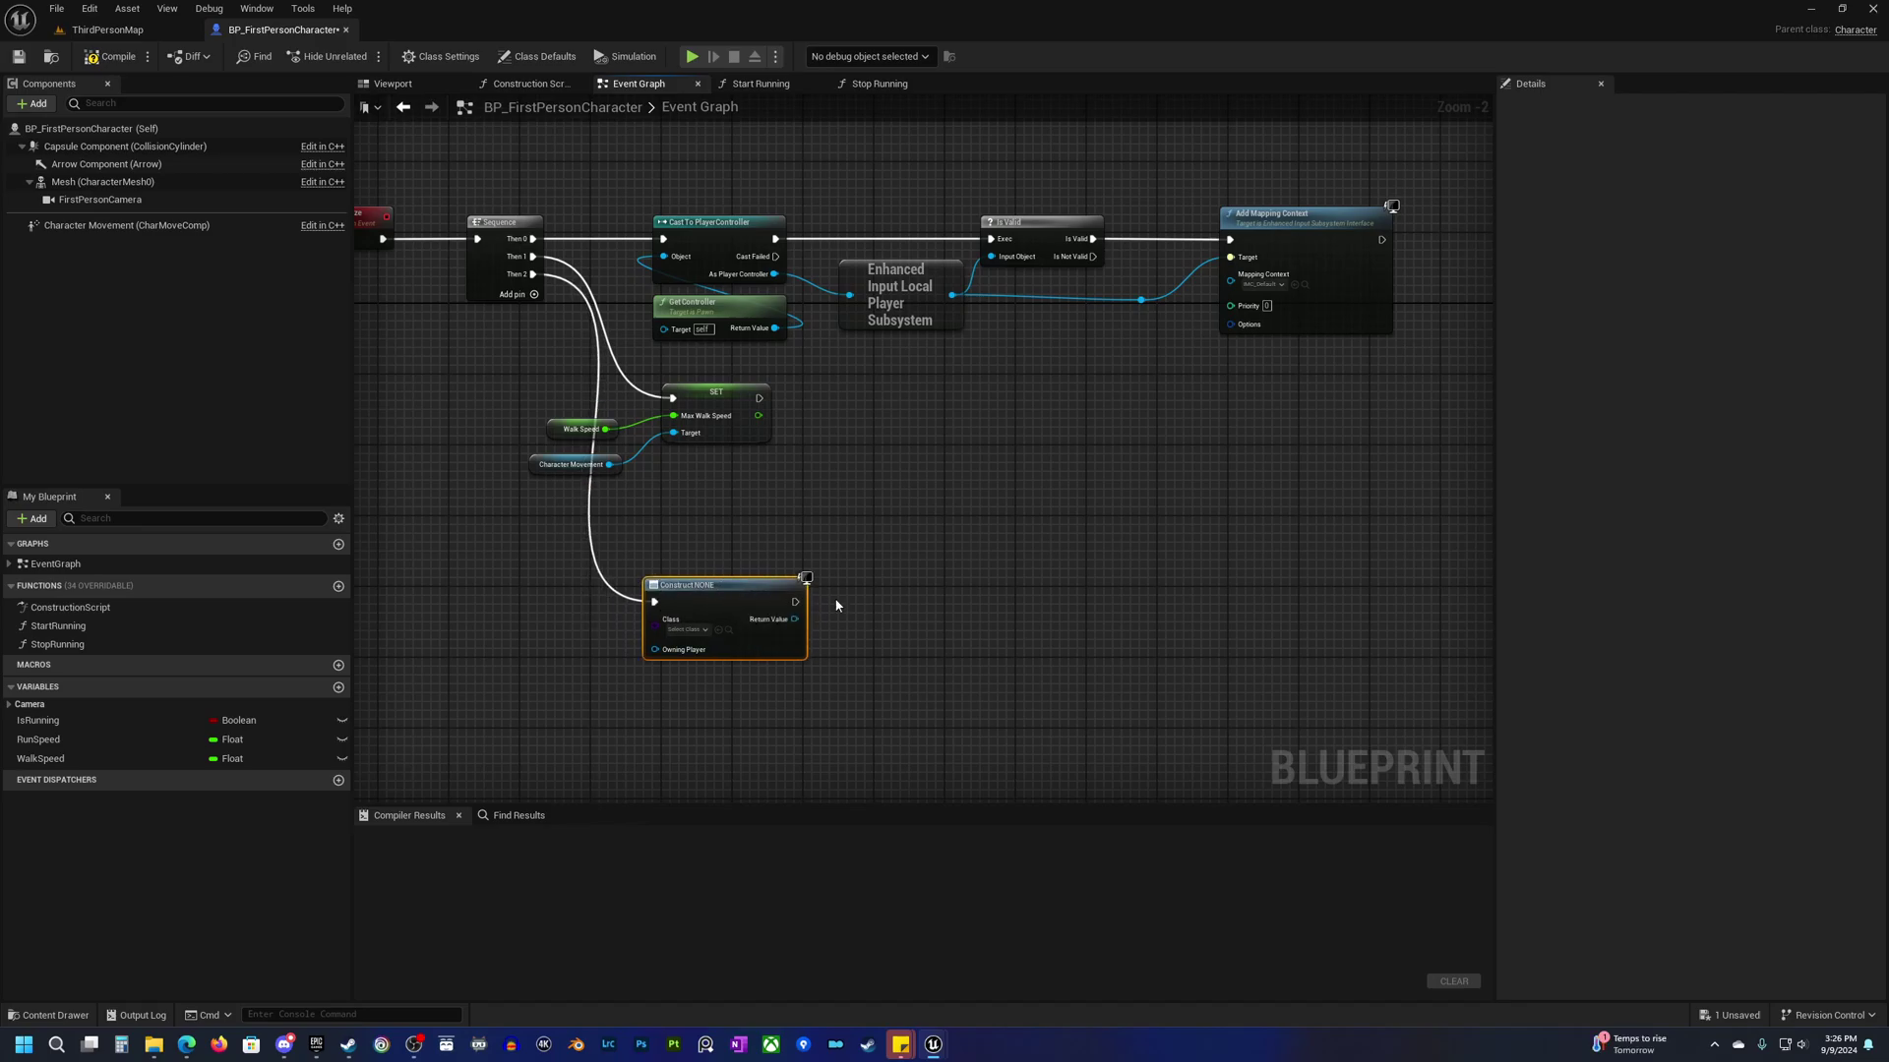
Set the Create Widget node's class to W_HUD and adjust the node's position.
right_drag(824, 672, 786, 631)
scroll(786, 635, up, 2)
right_drag(655, 590, 719, 580)
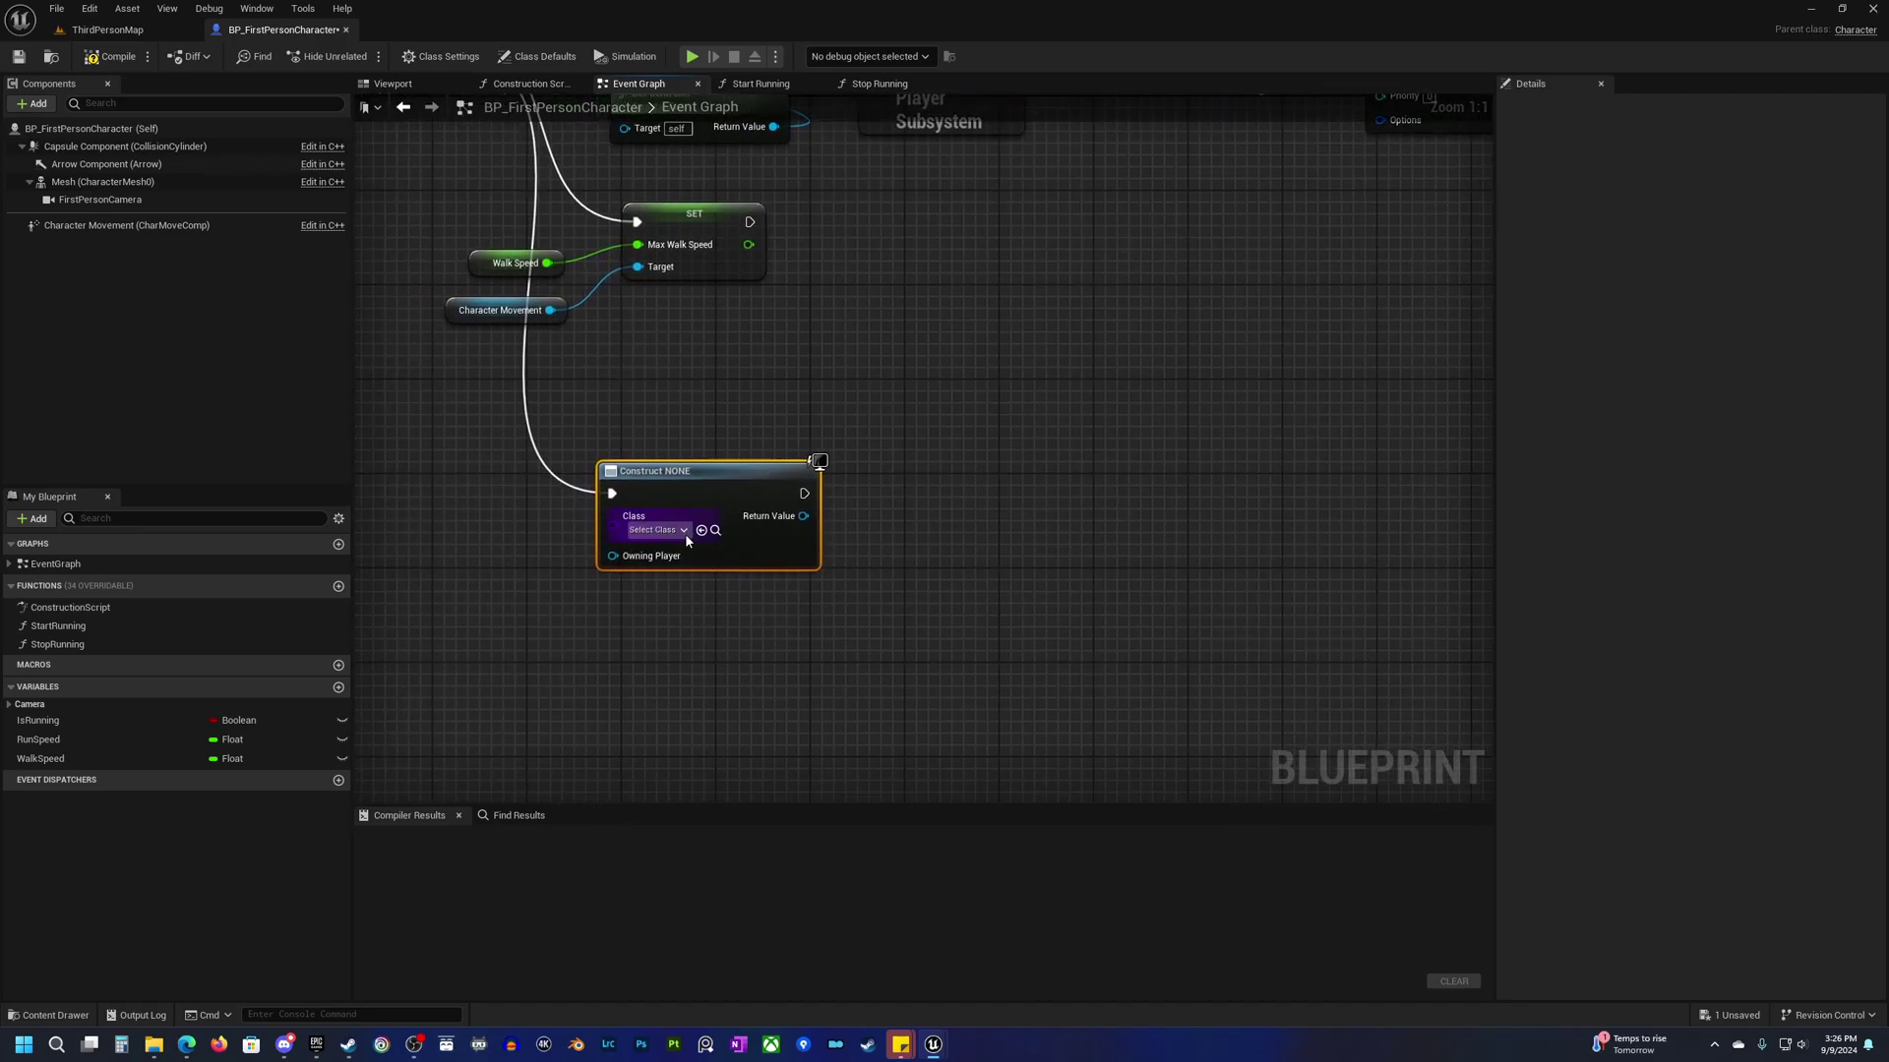
click(683, 531)
text(hud)
click(688, 586)
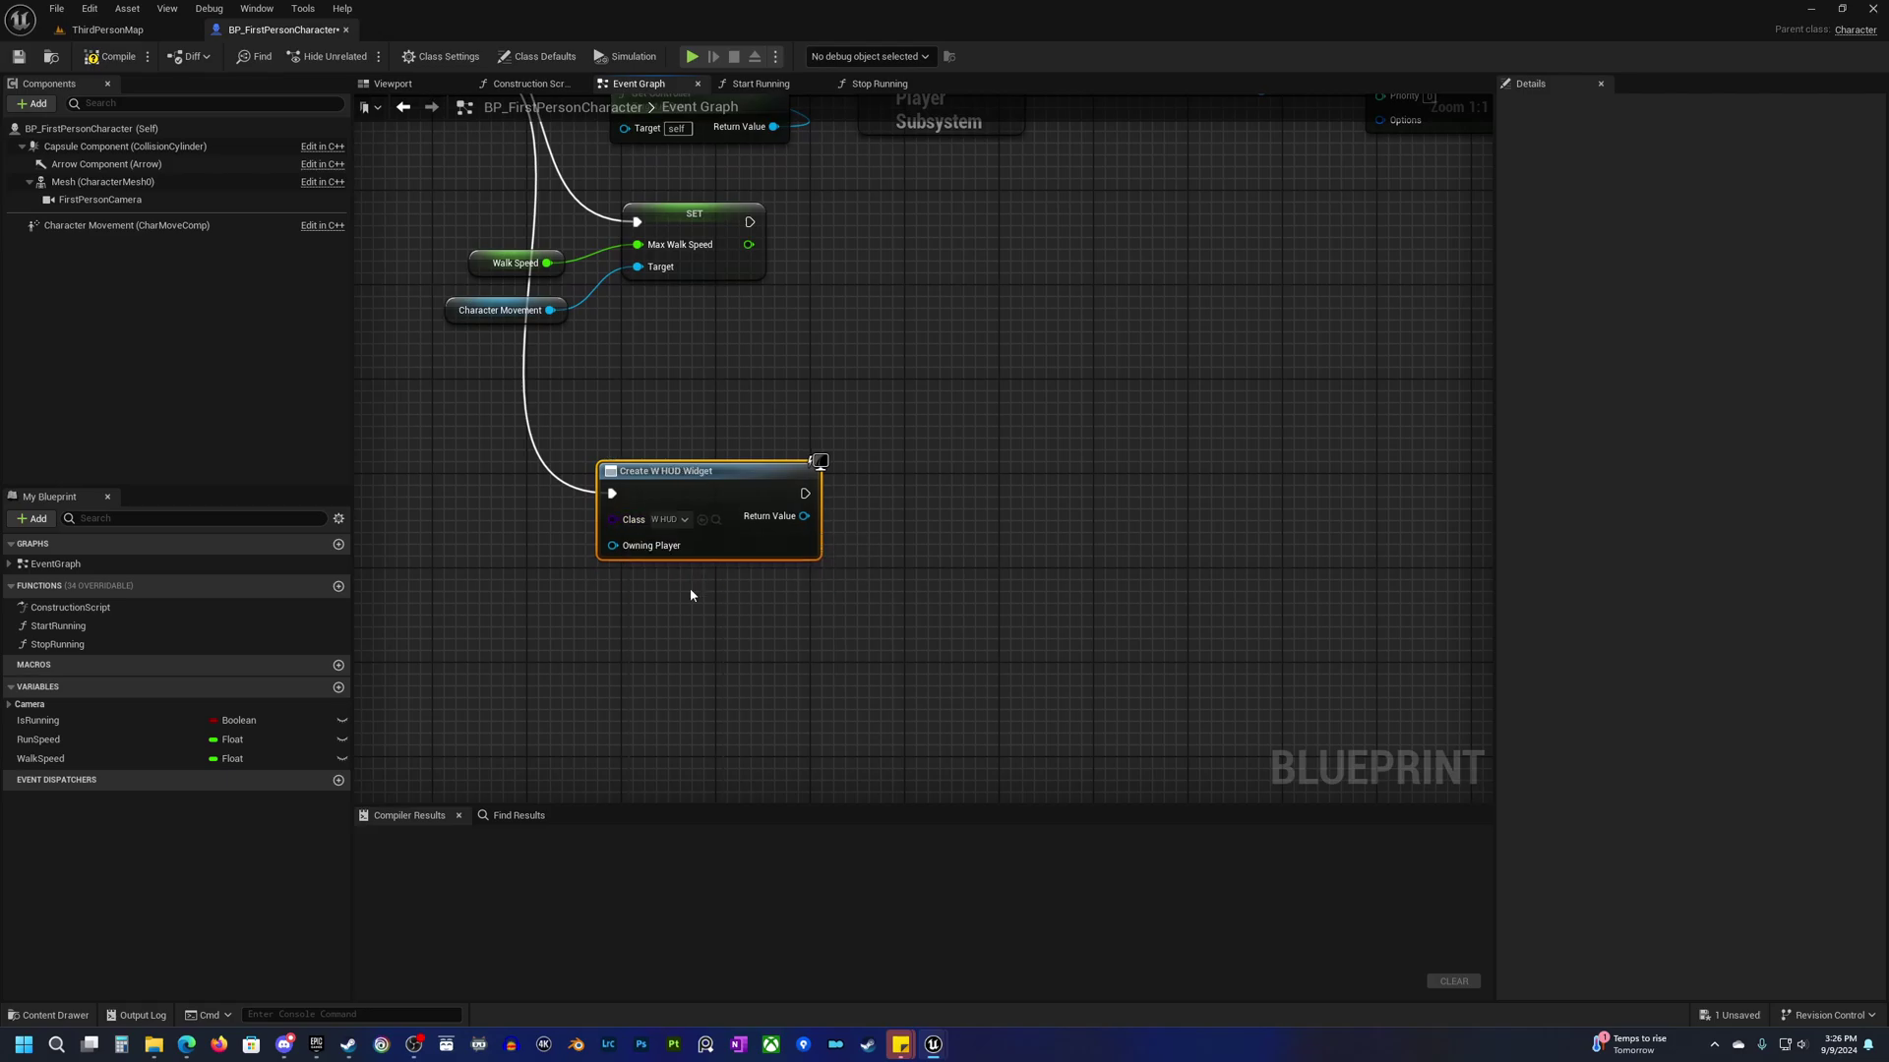
drag(714, 474, 737, 463)
Promote the W_HUD widget's Return Value to a variable named HUDRef and align its SET node with the widget node.
right_drag(789, 572, 715, 593)
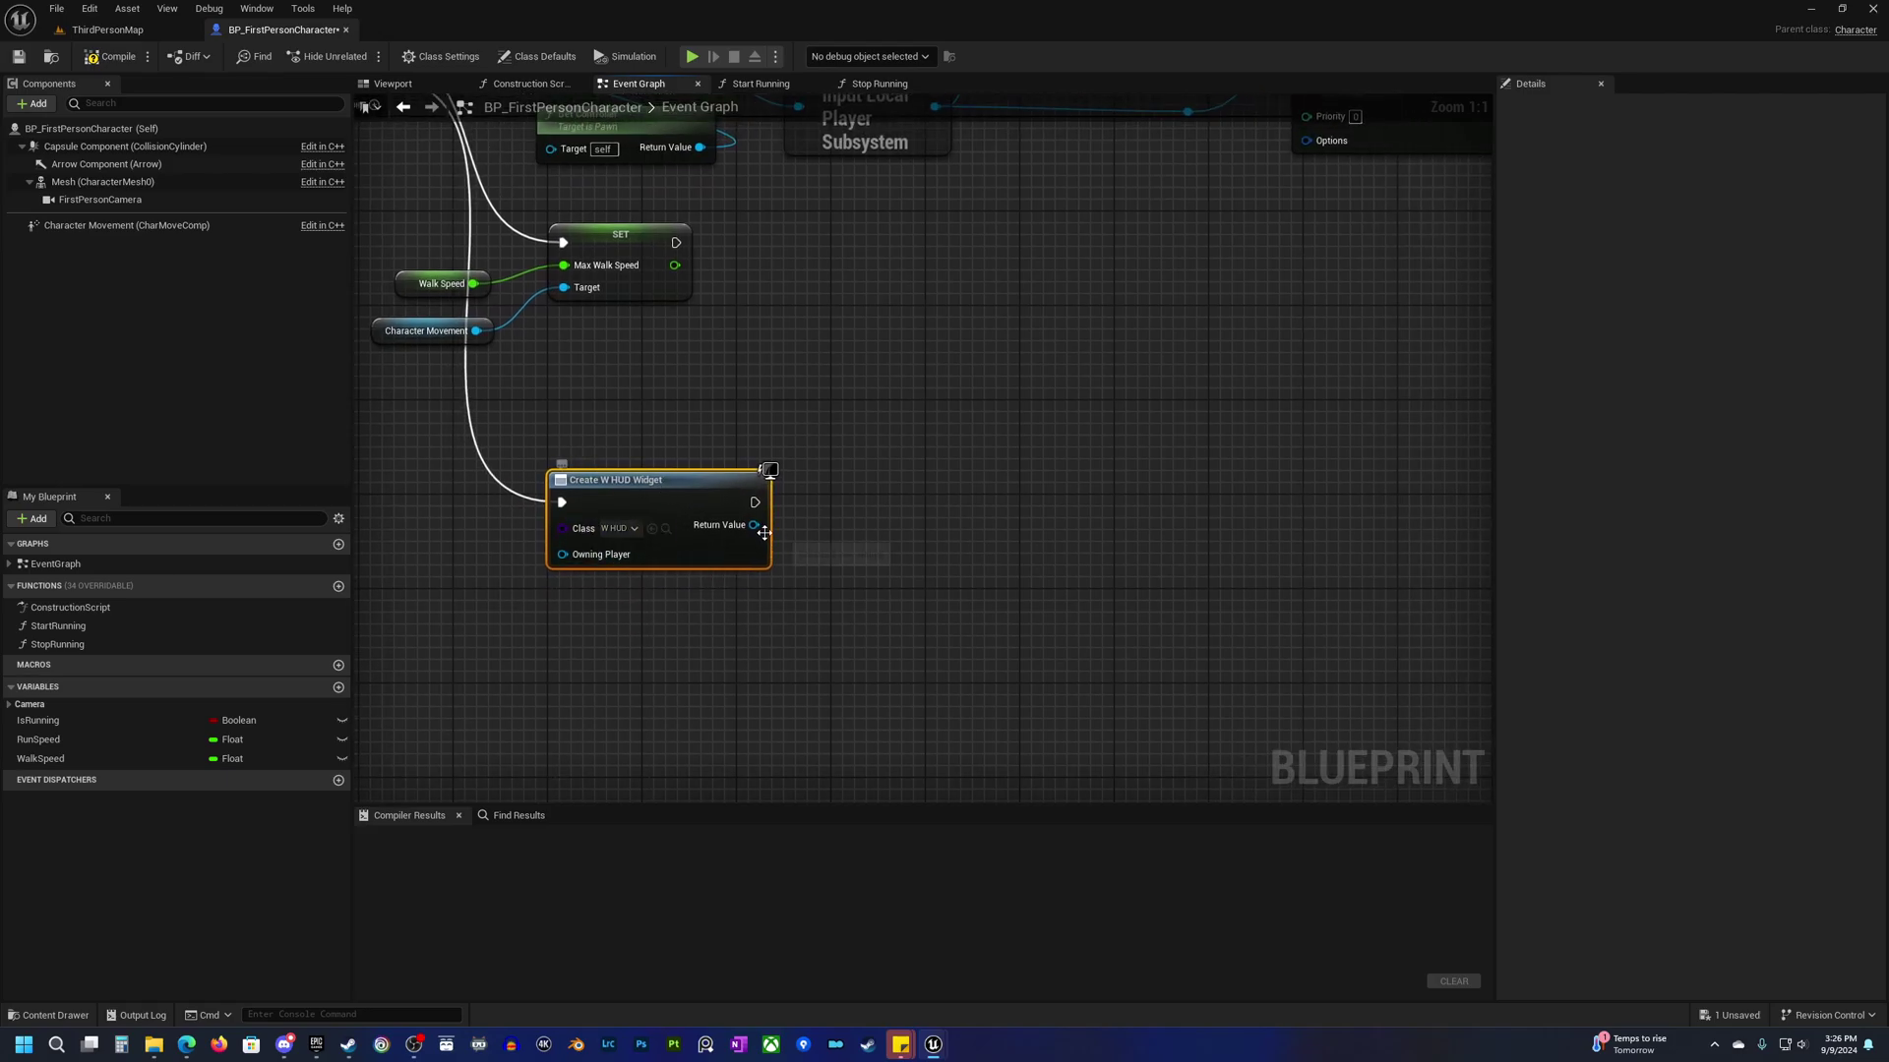
drag(754, 524, 889, 521)
click(767, 625)
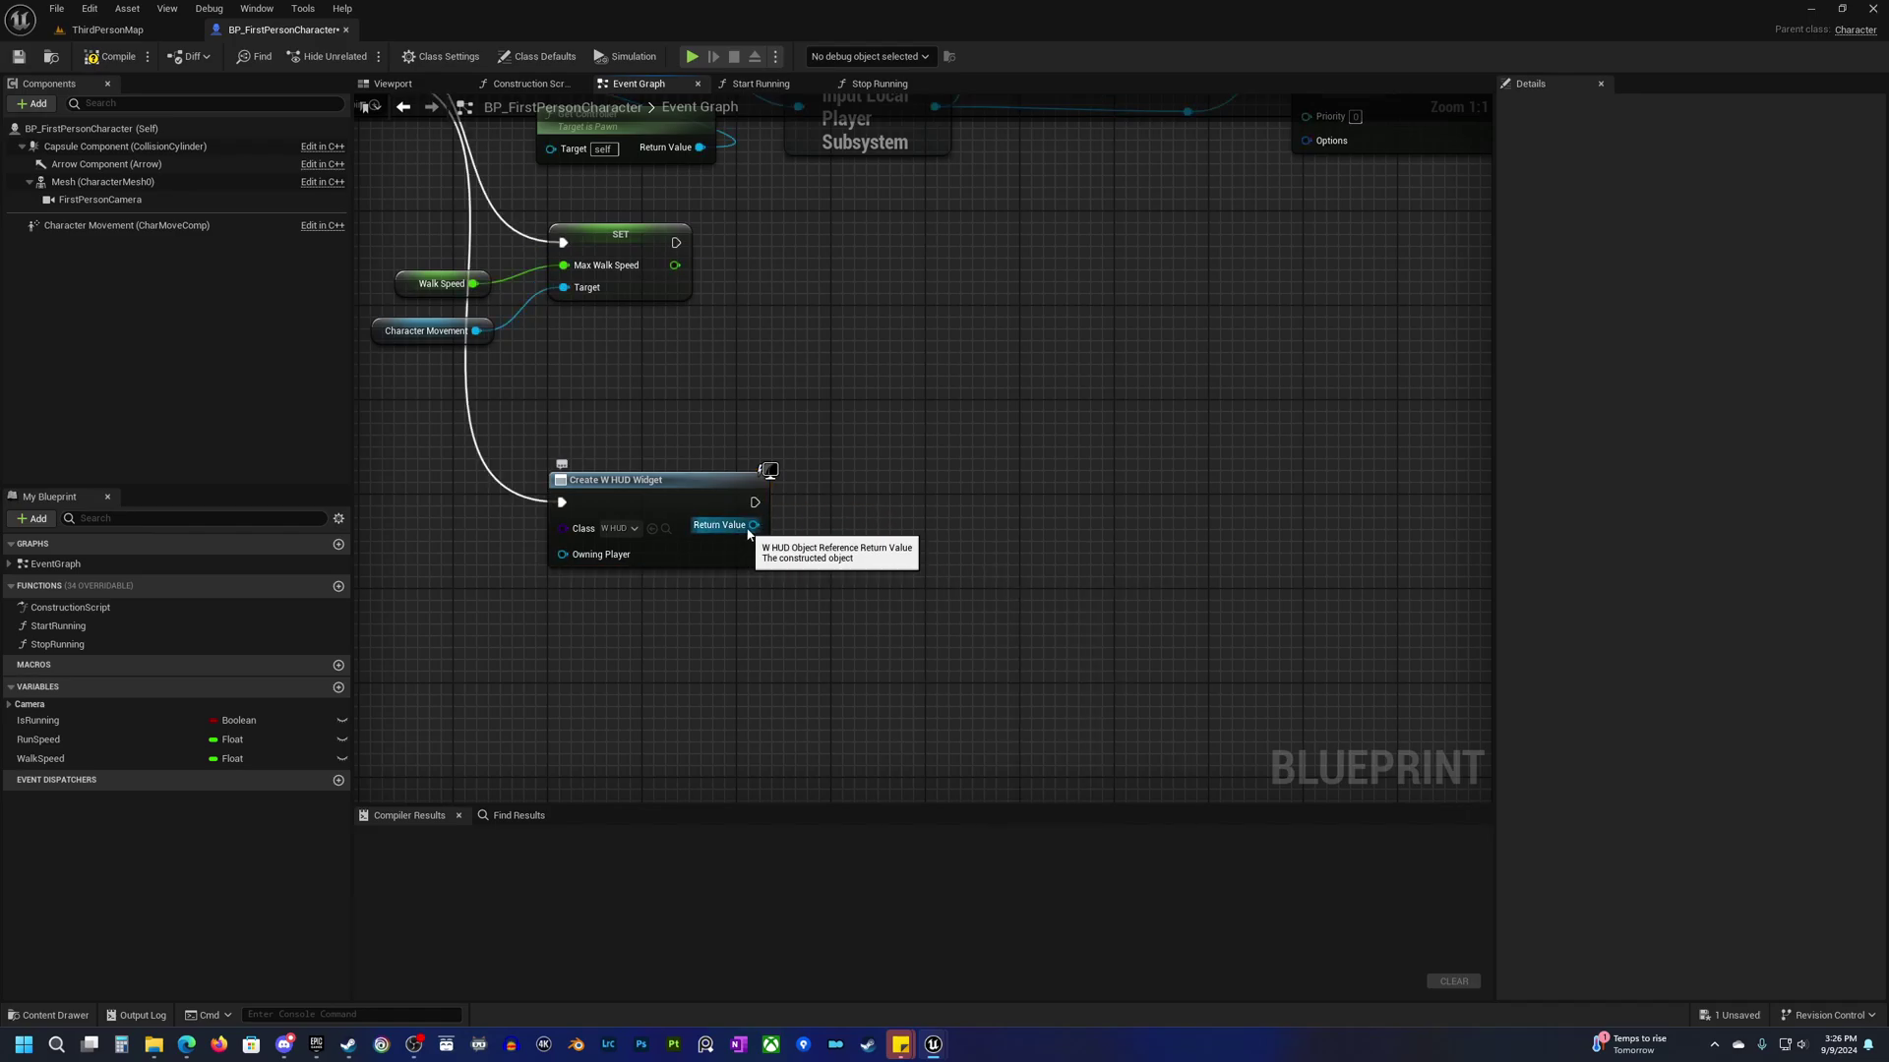
drag(753, 525, 832, 521)
click(1013, 612)
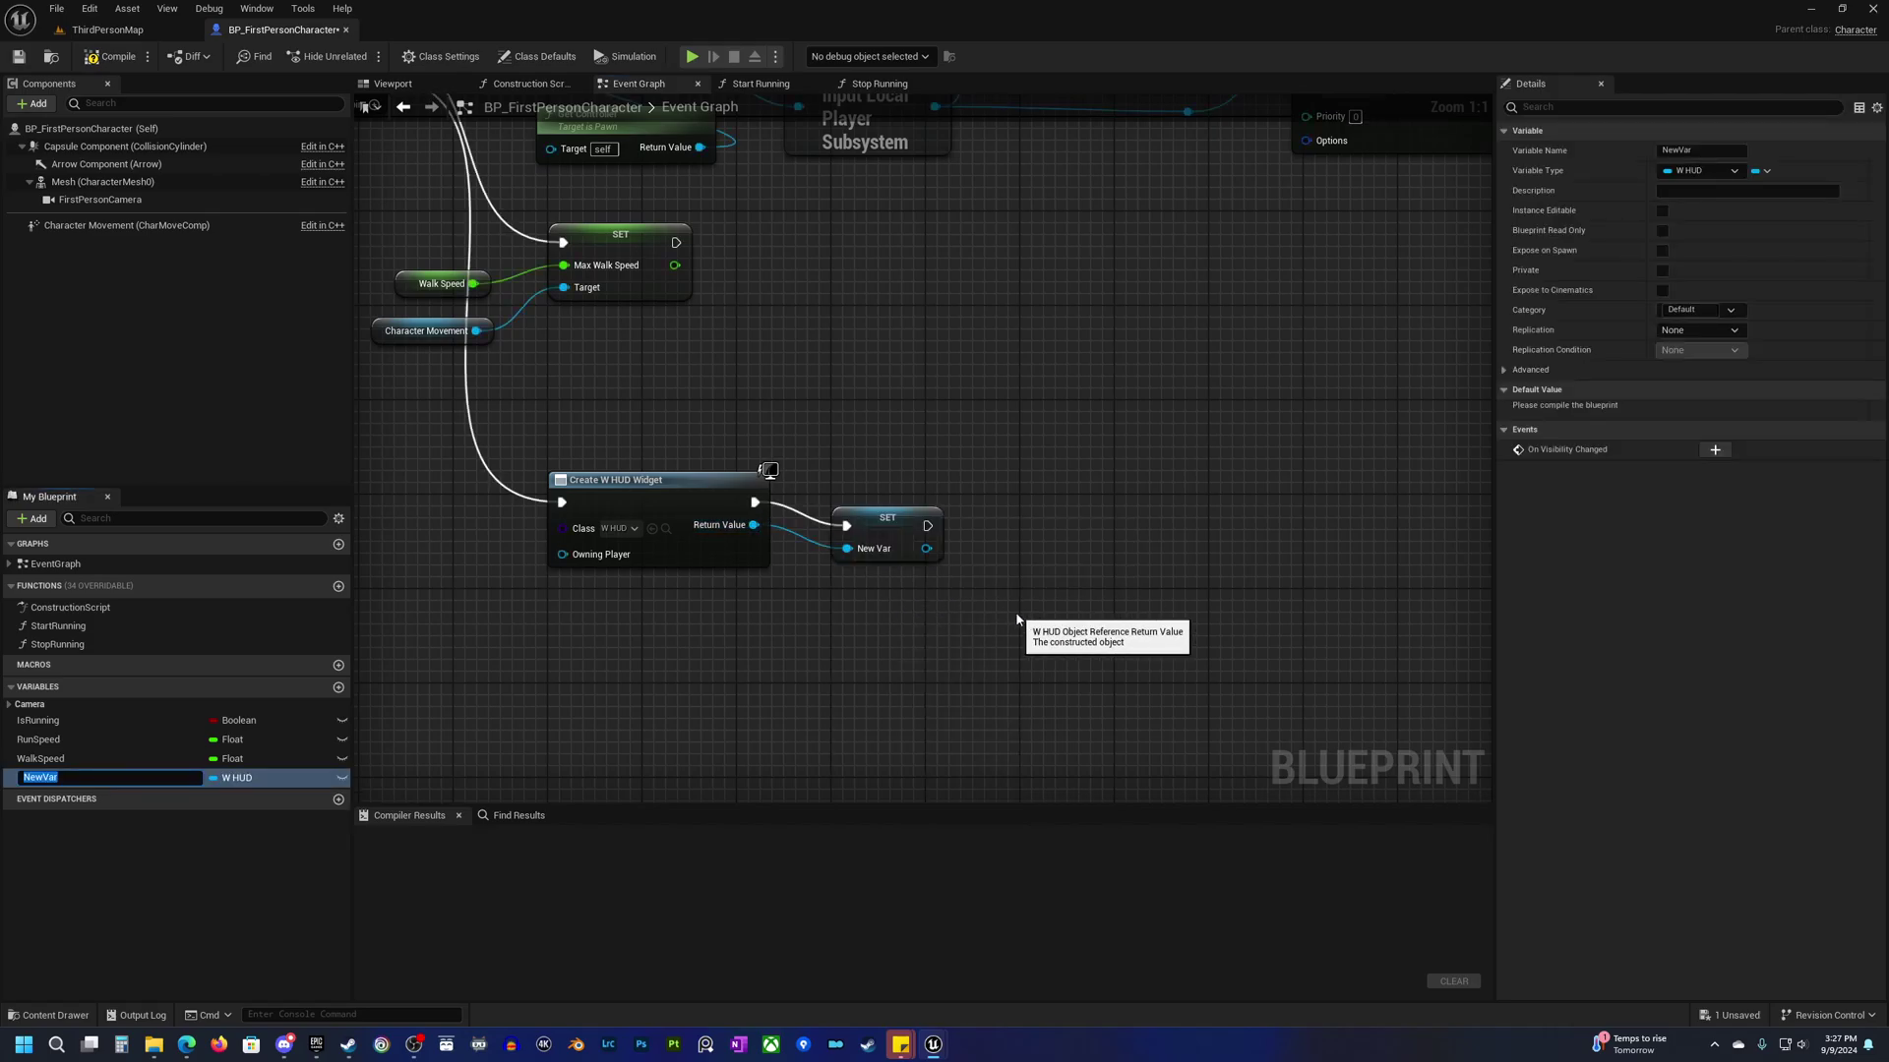
text(HUDRef)
key(Return)
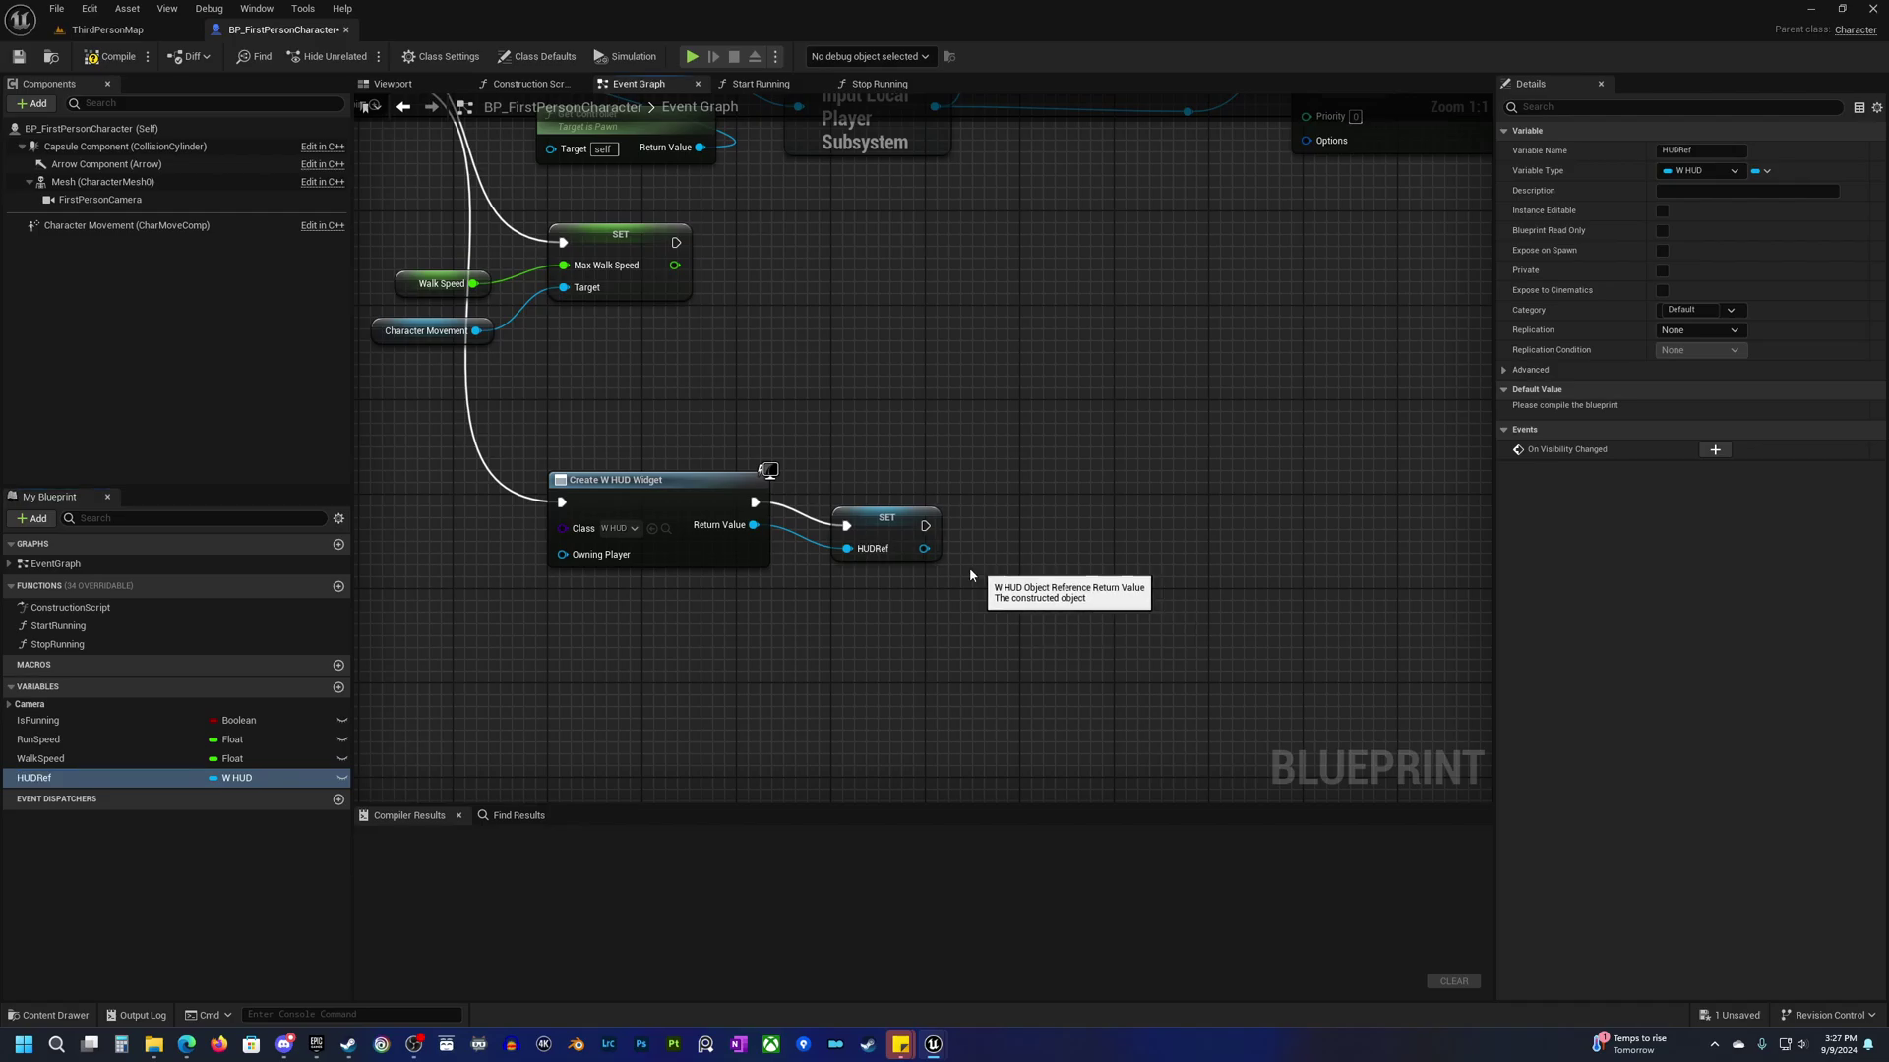
drag(872, 540, 861, 516)
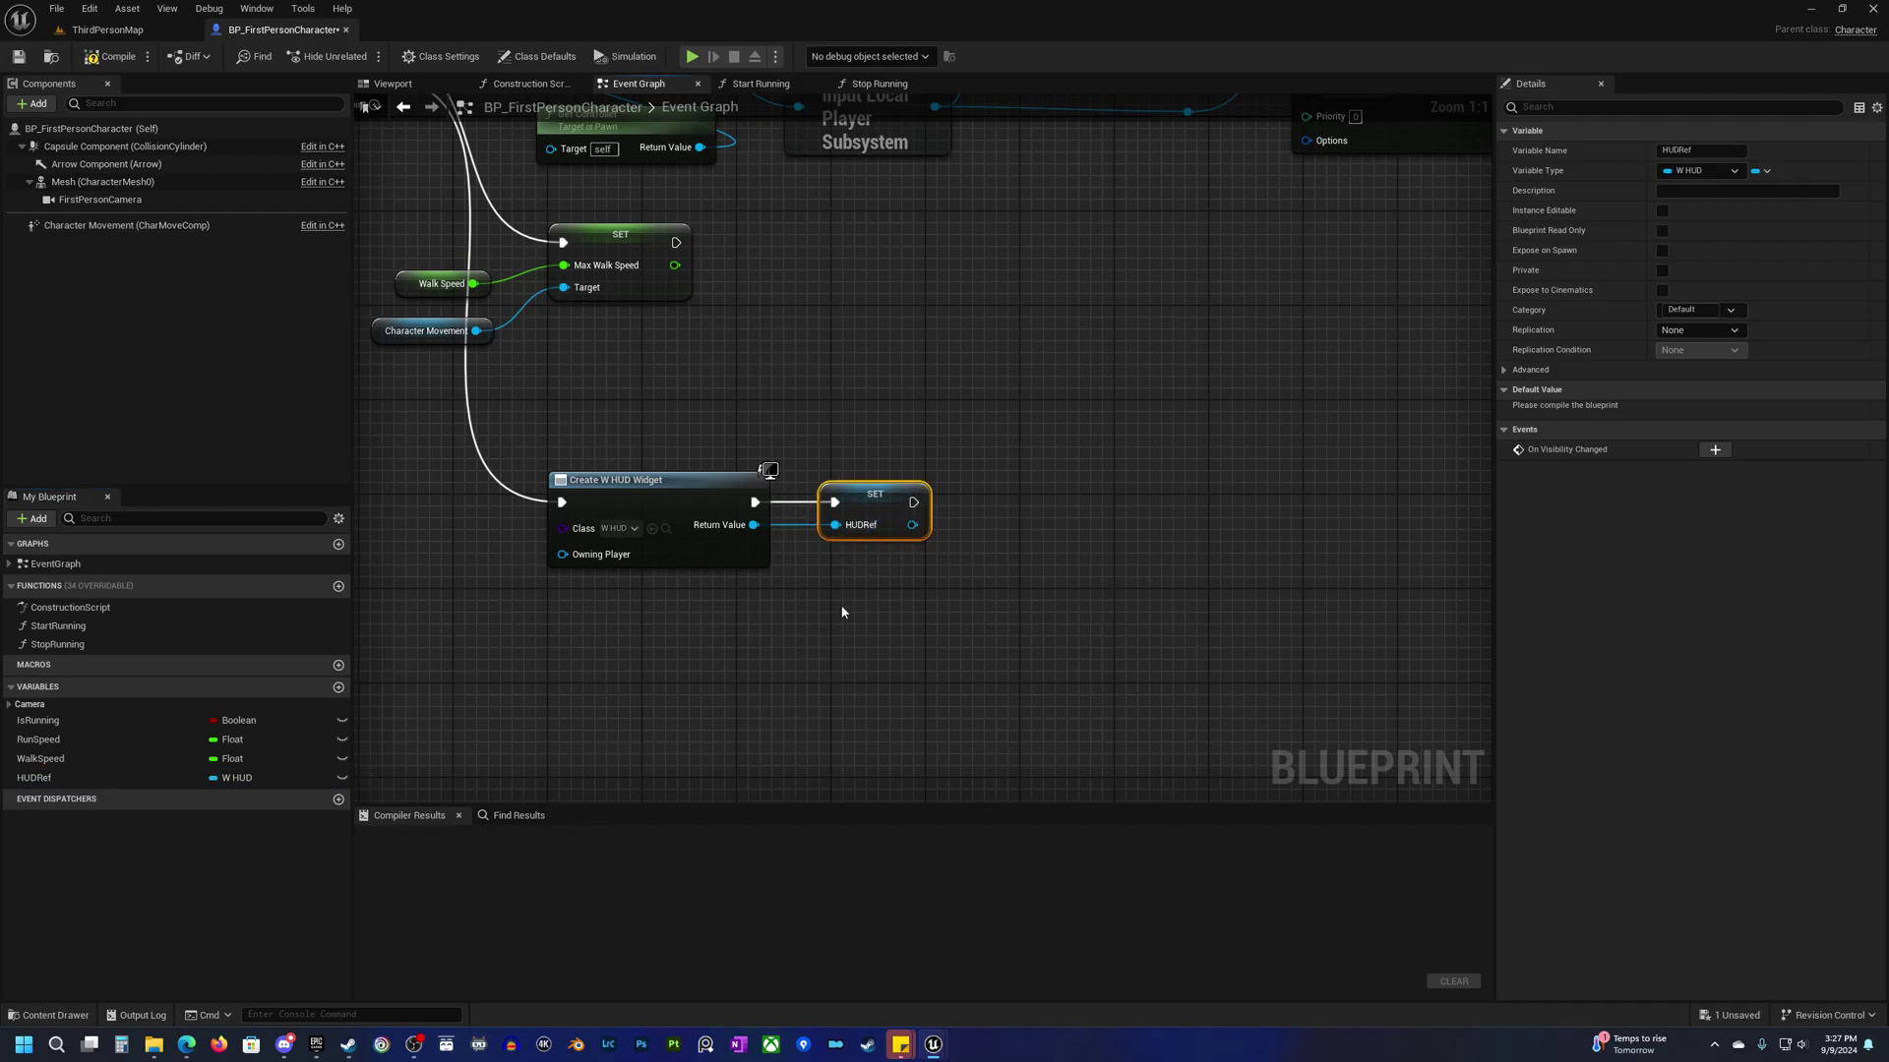
Add an Add to Viewport node from the HUDRef SET node's output.
right_drag(839, 616, 892, 597)
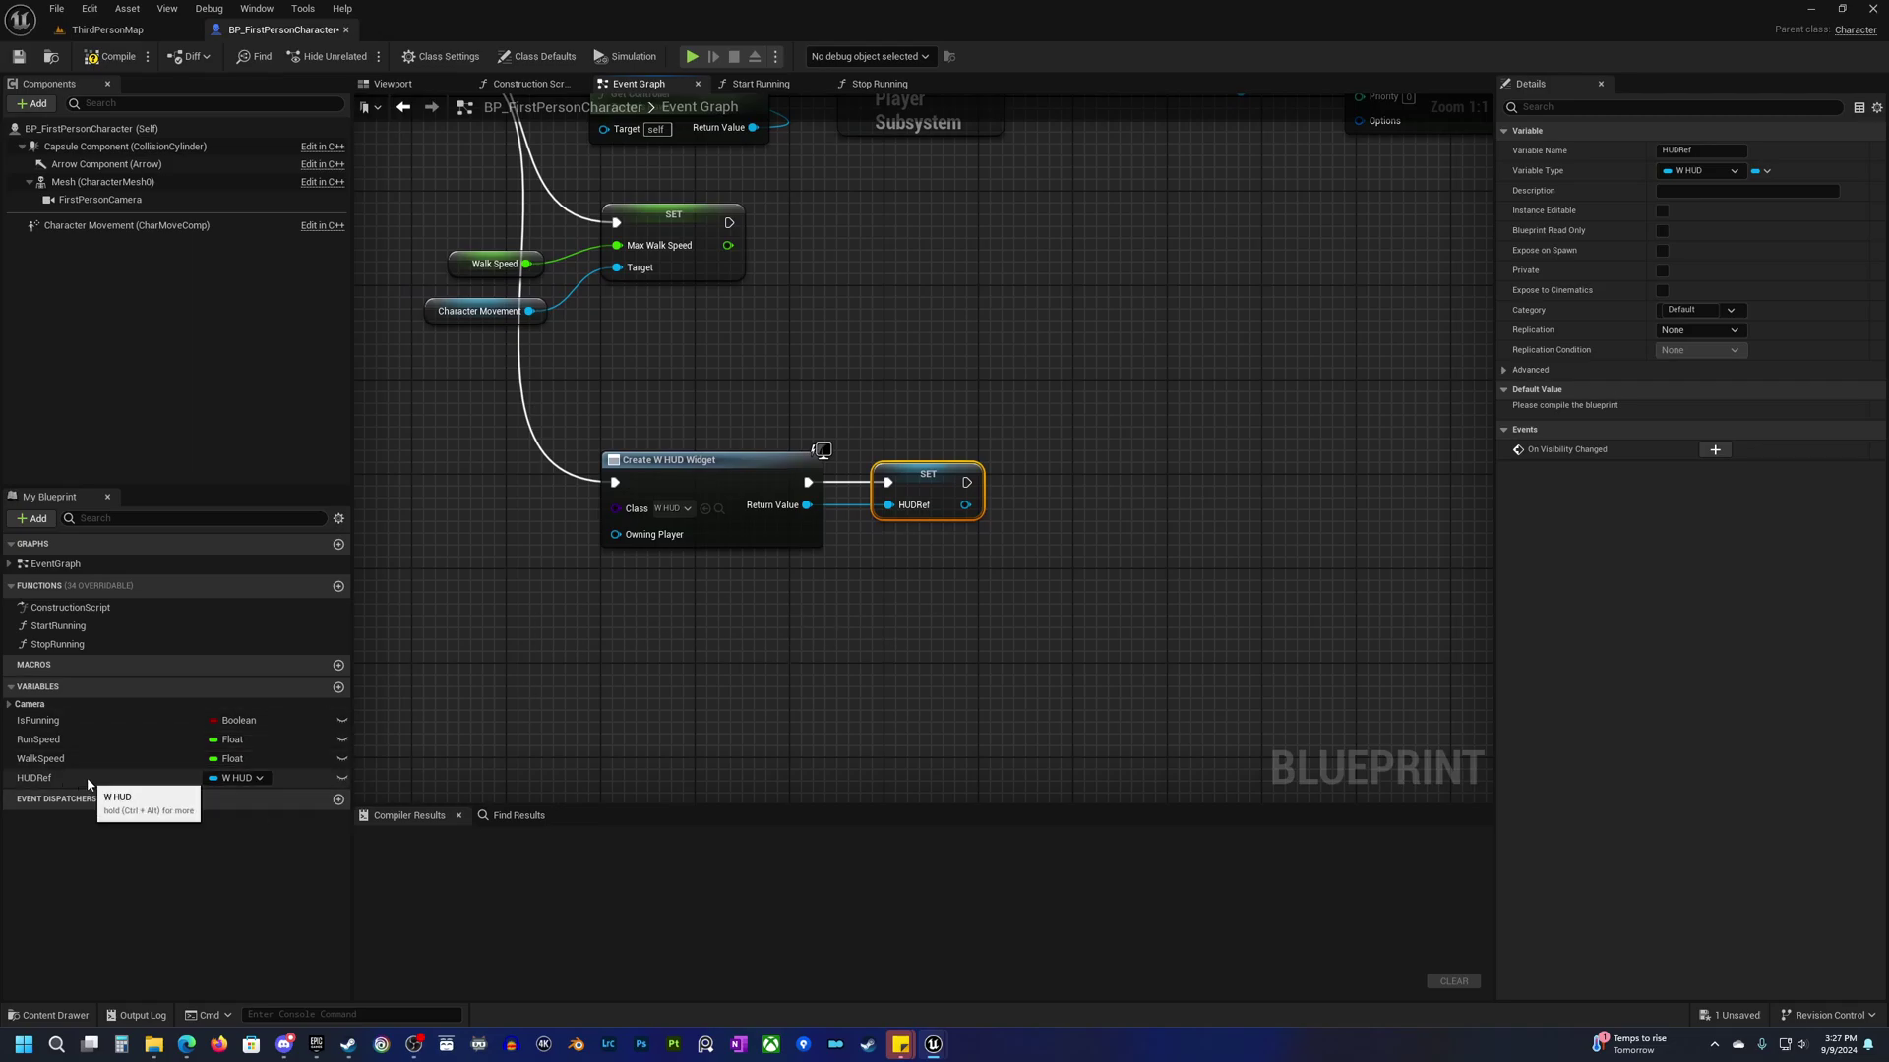
right_drag(626, 673, 759, 670)
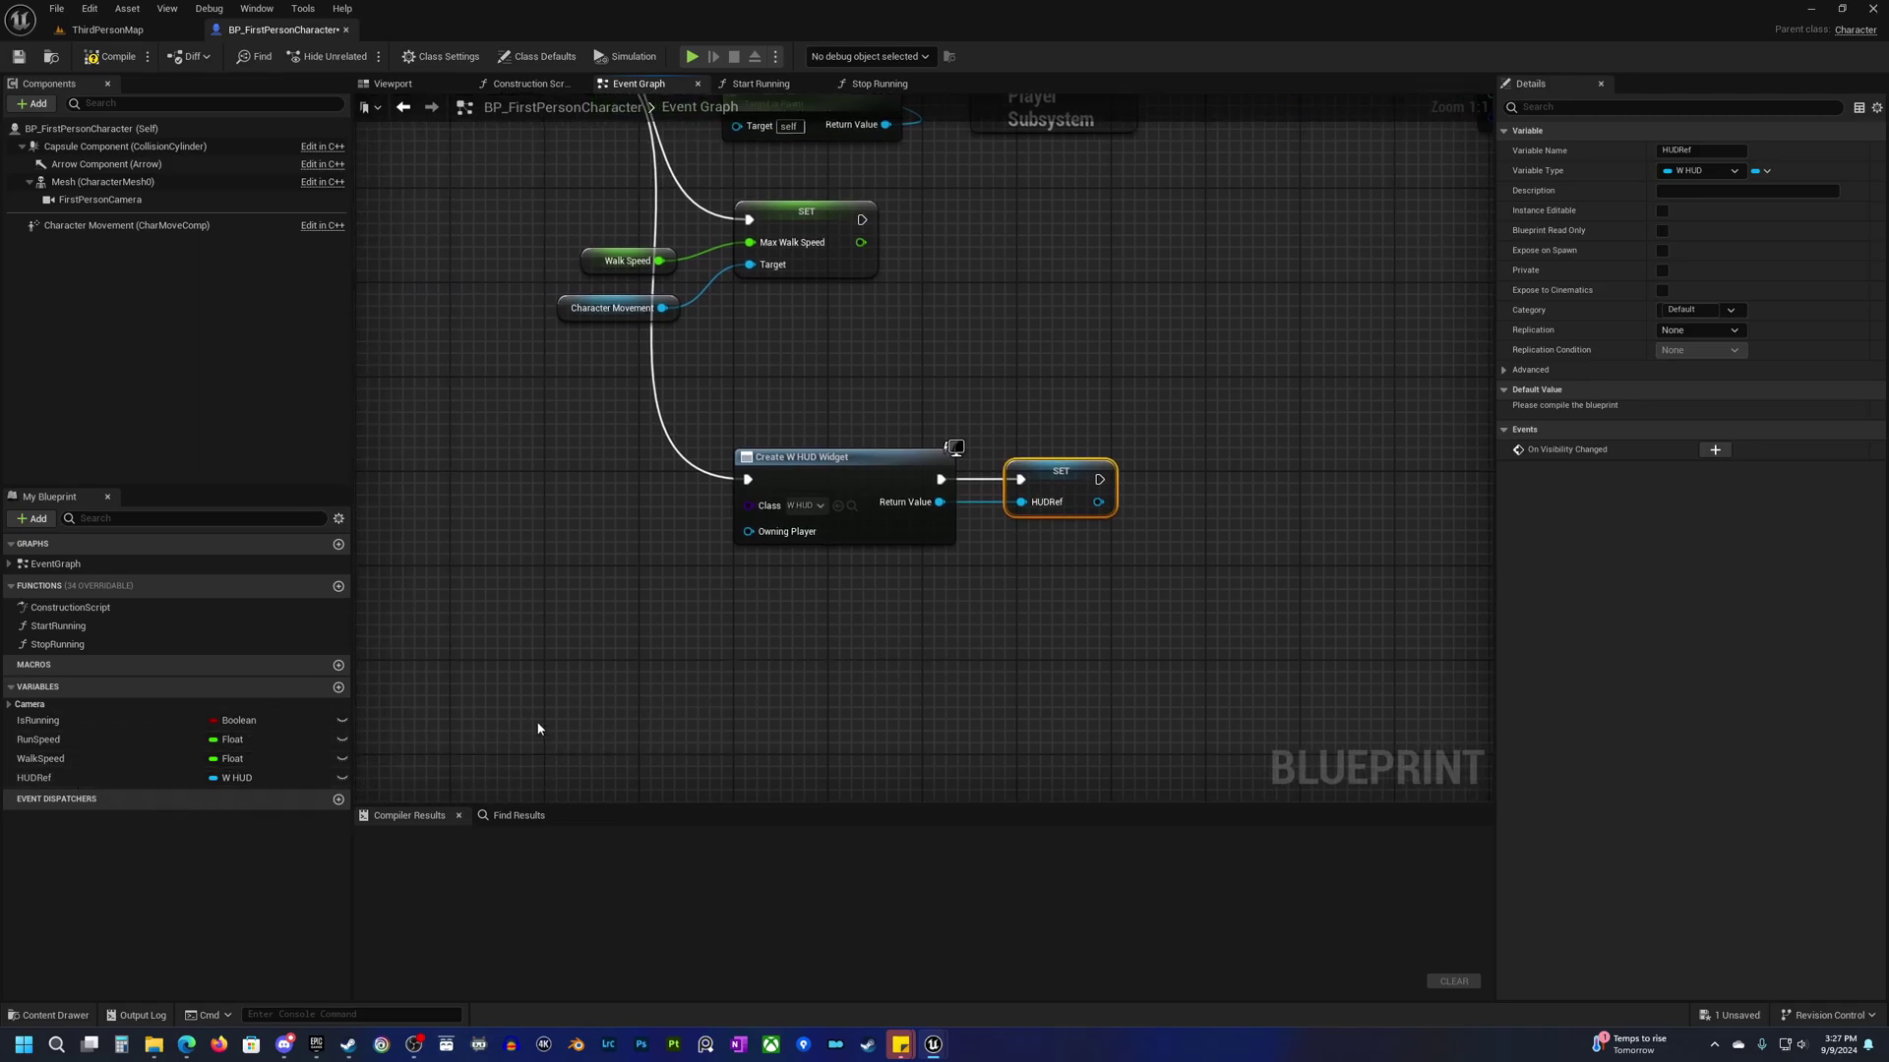
right_drag(911, 609, 826, 641)
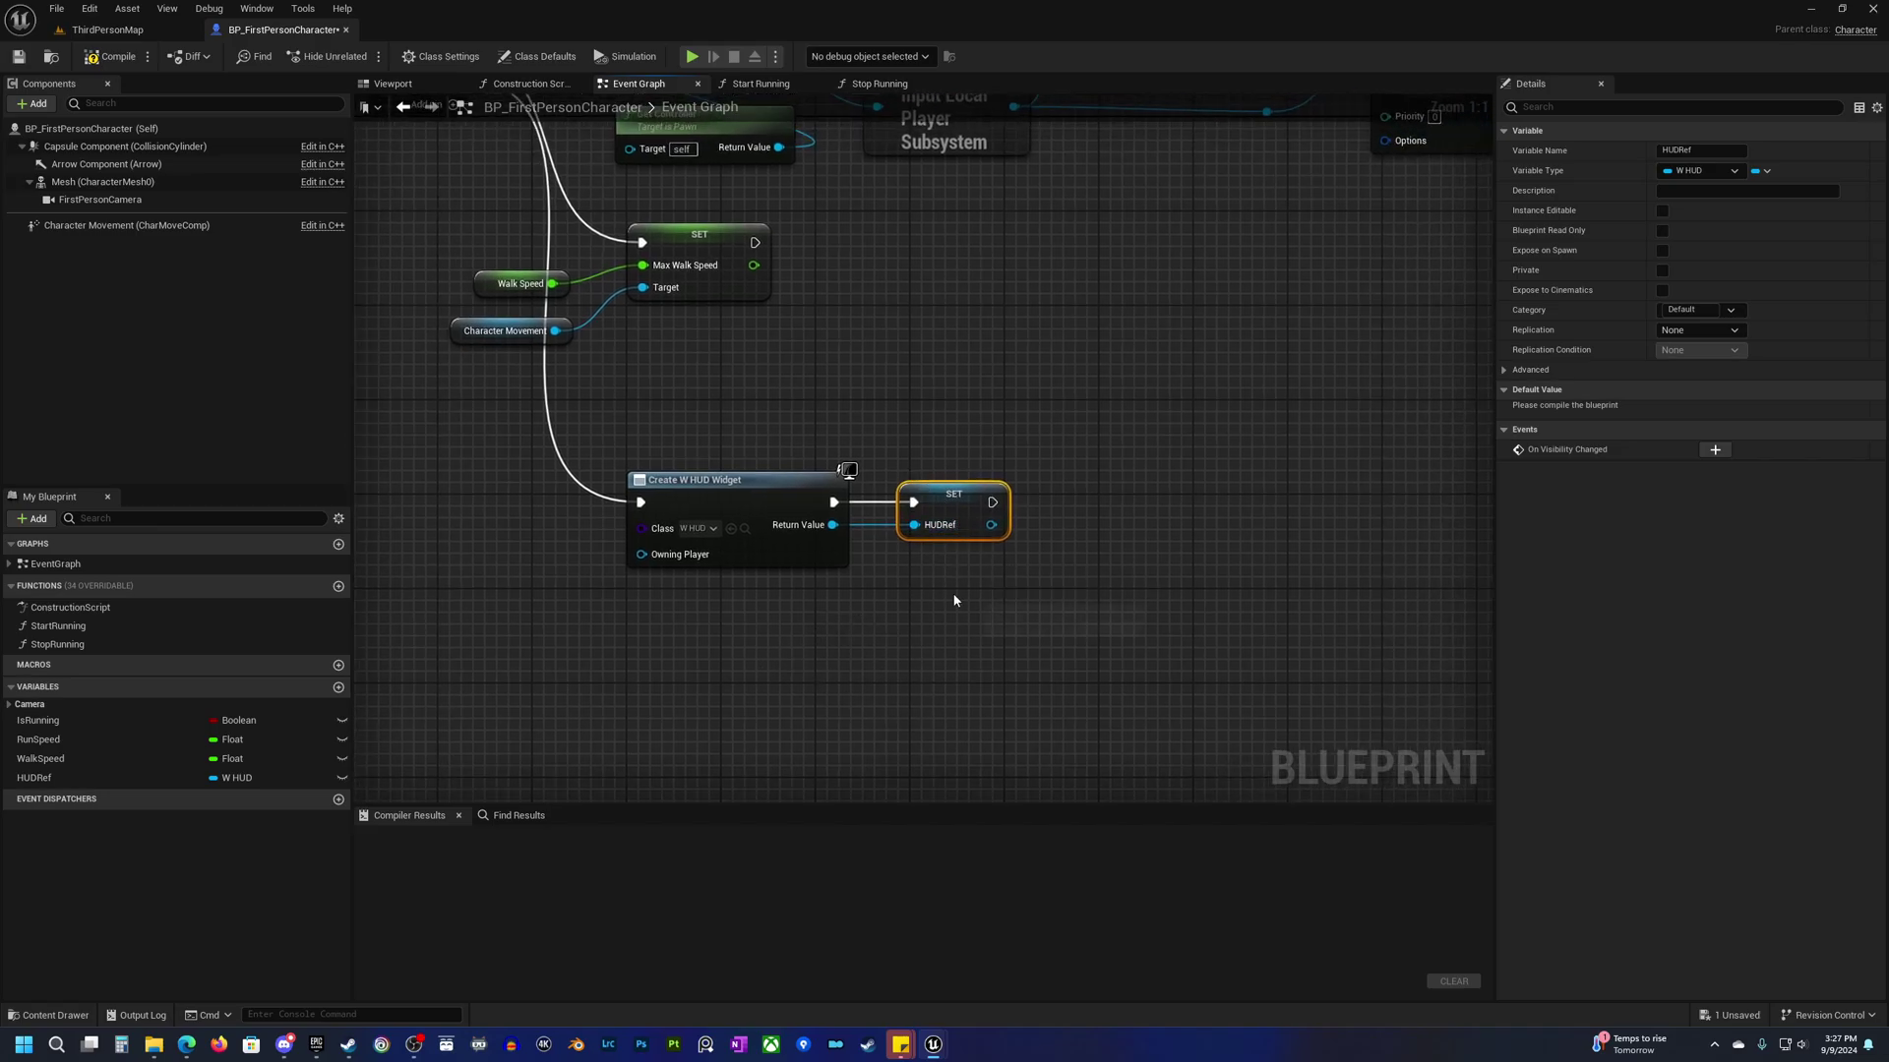
right_drag(955, 599, 797, 642)
drag(834, 567, 894, 571)
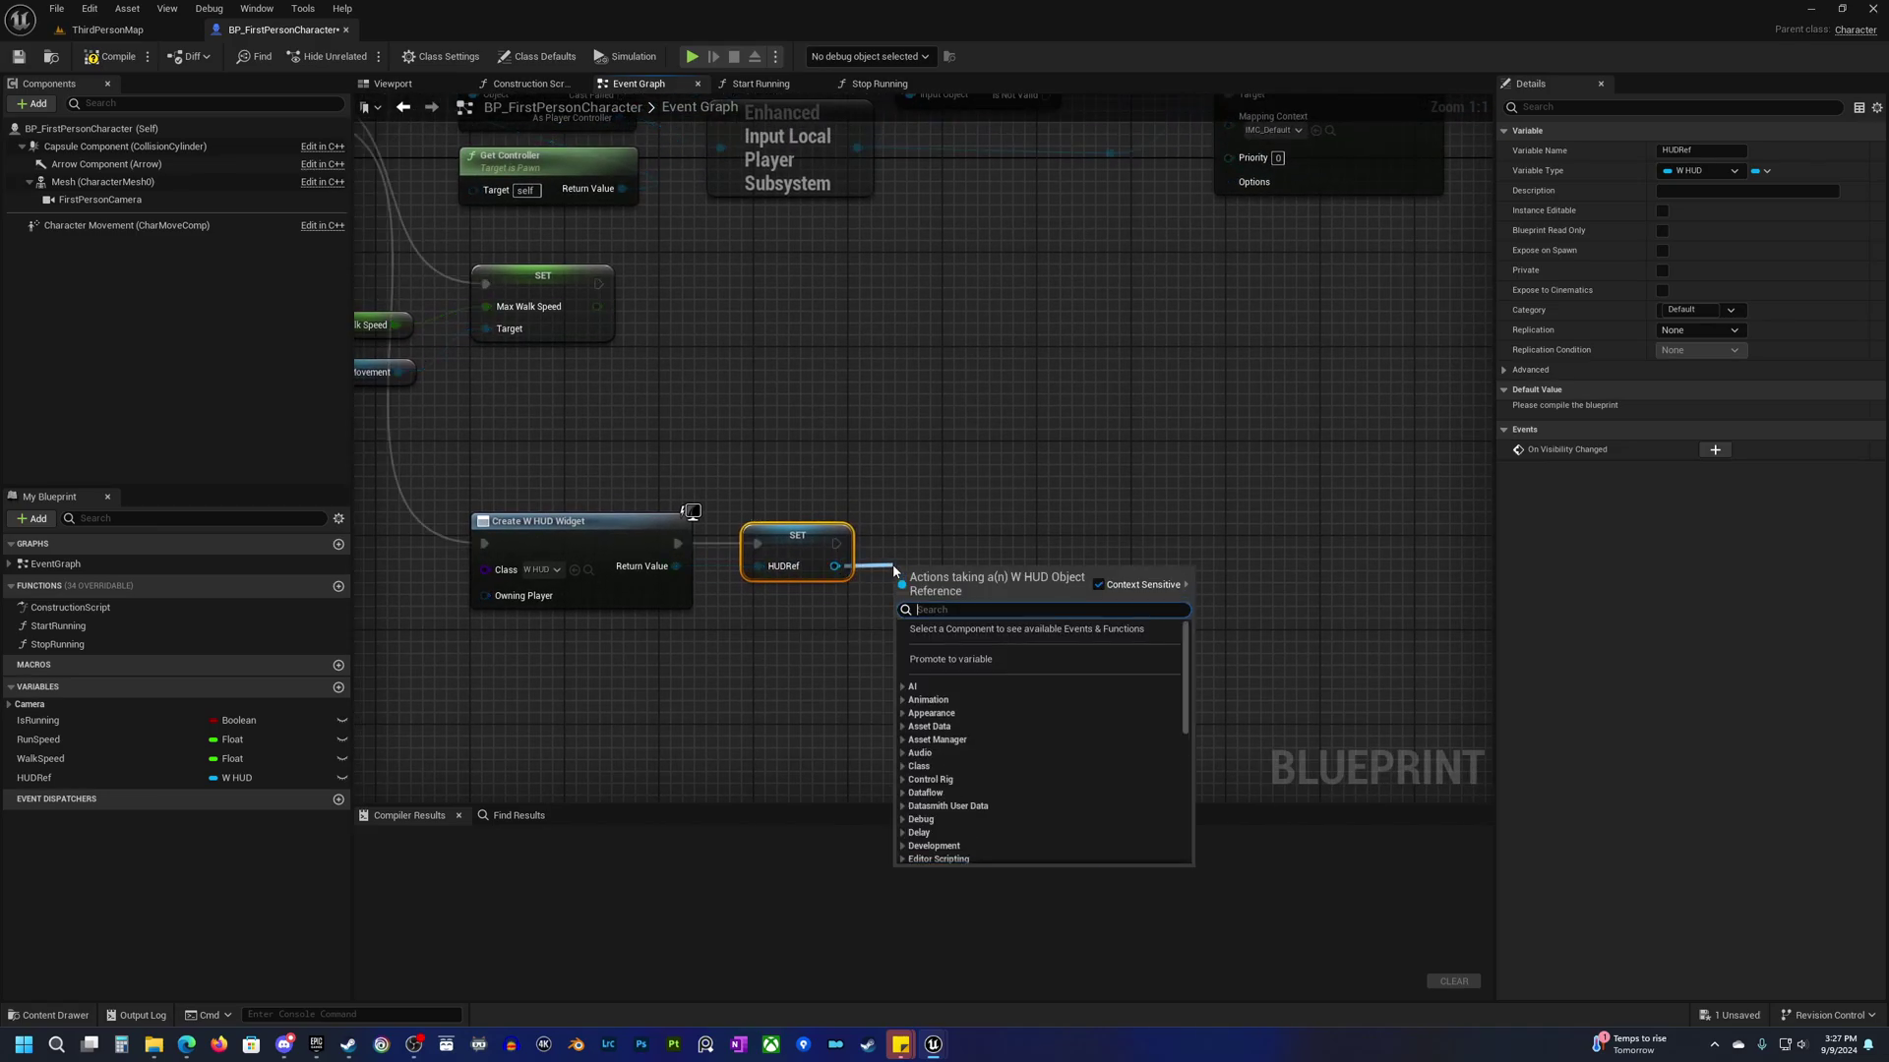
text(add to view)
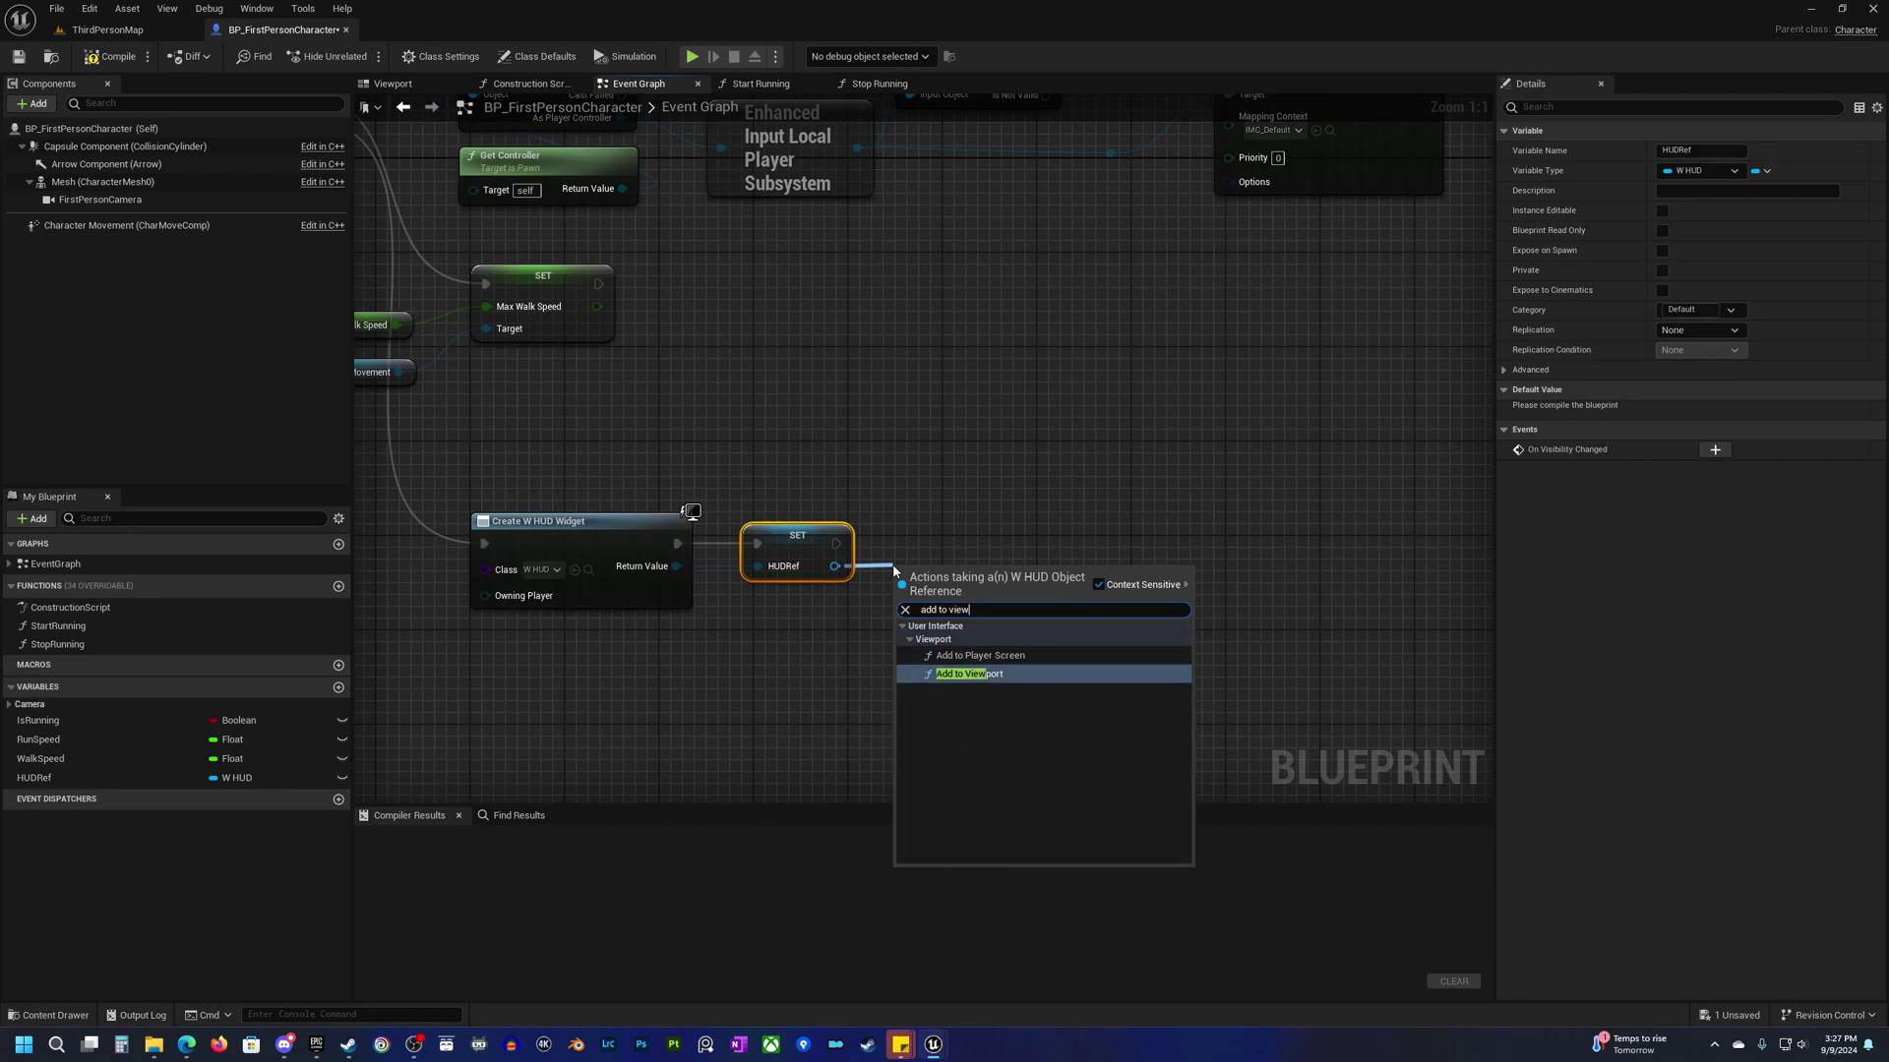
key(Return)
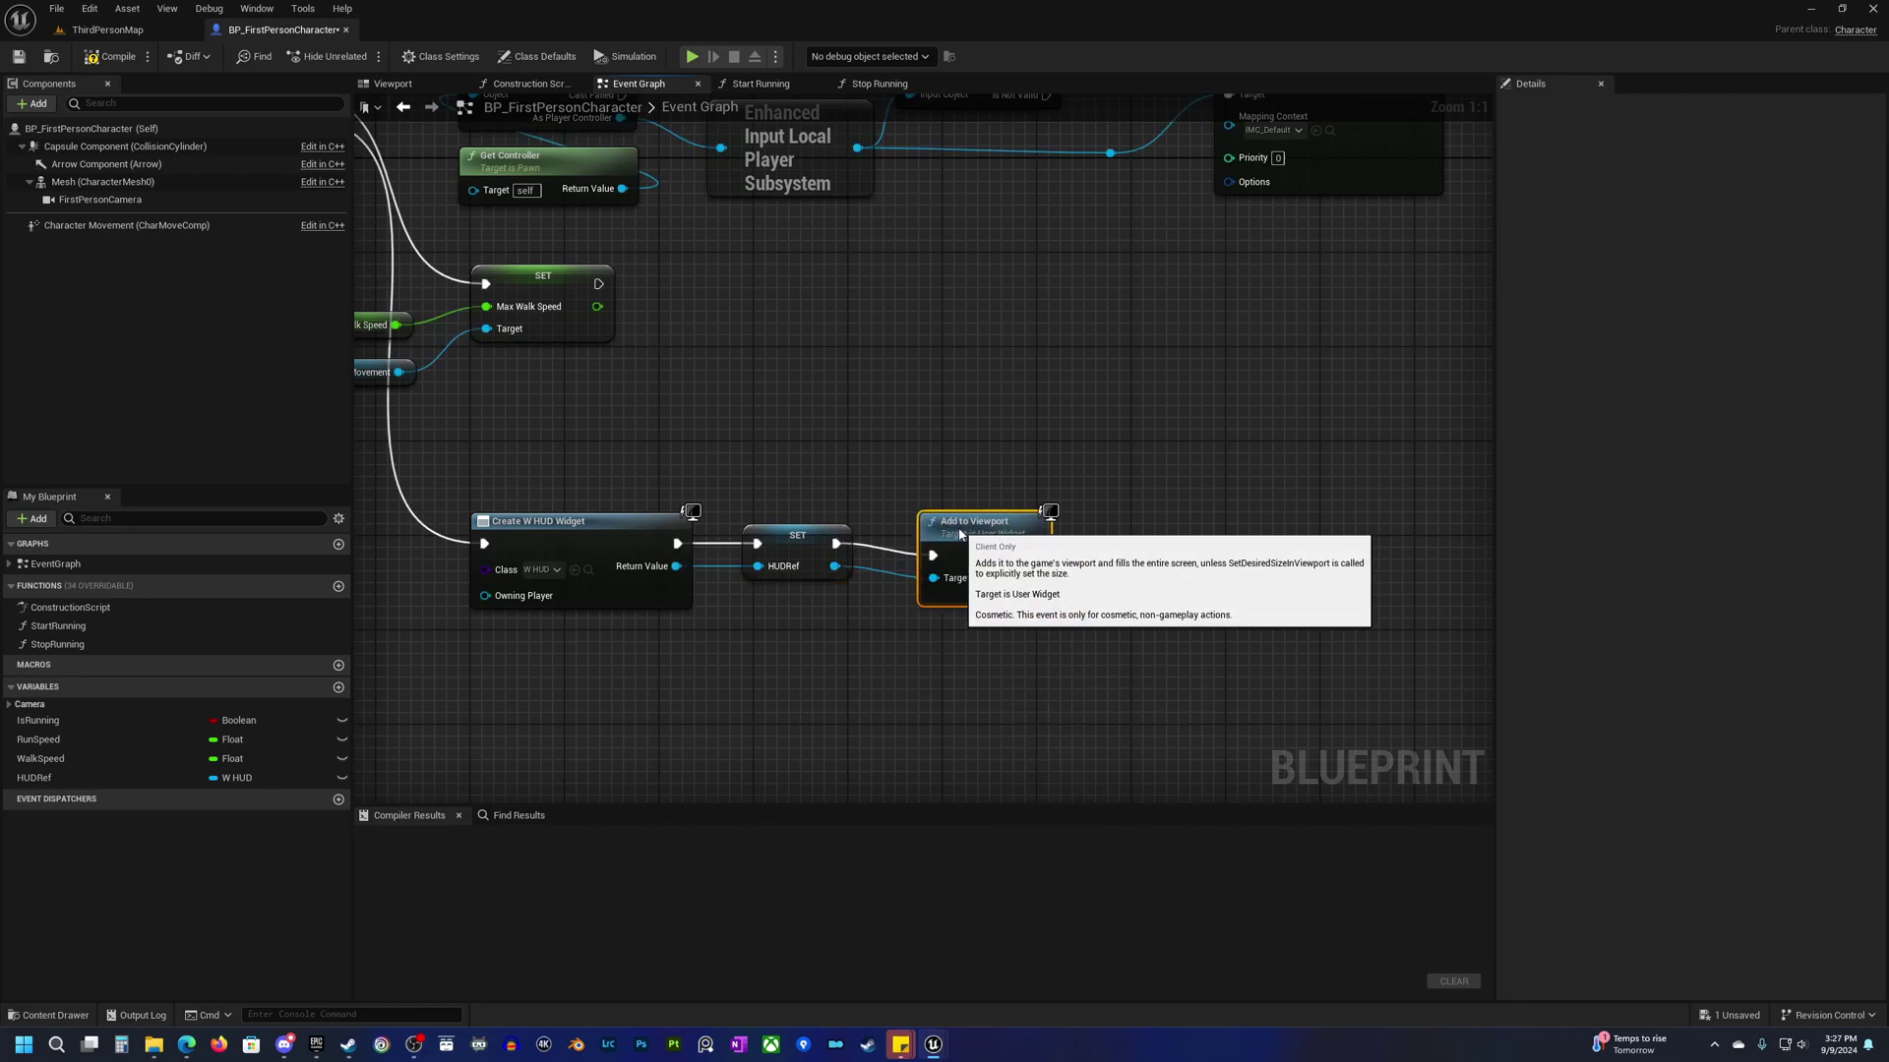
Shift the Max Walk Speed nodes away from the Sequence, tidy the Then 1 wire with a straightened reroute node, and compile the blueprint.
scroll(925, 532, down, 3)
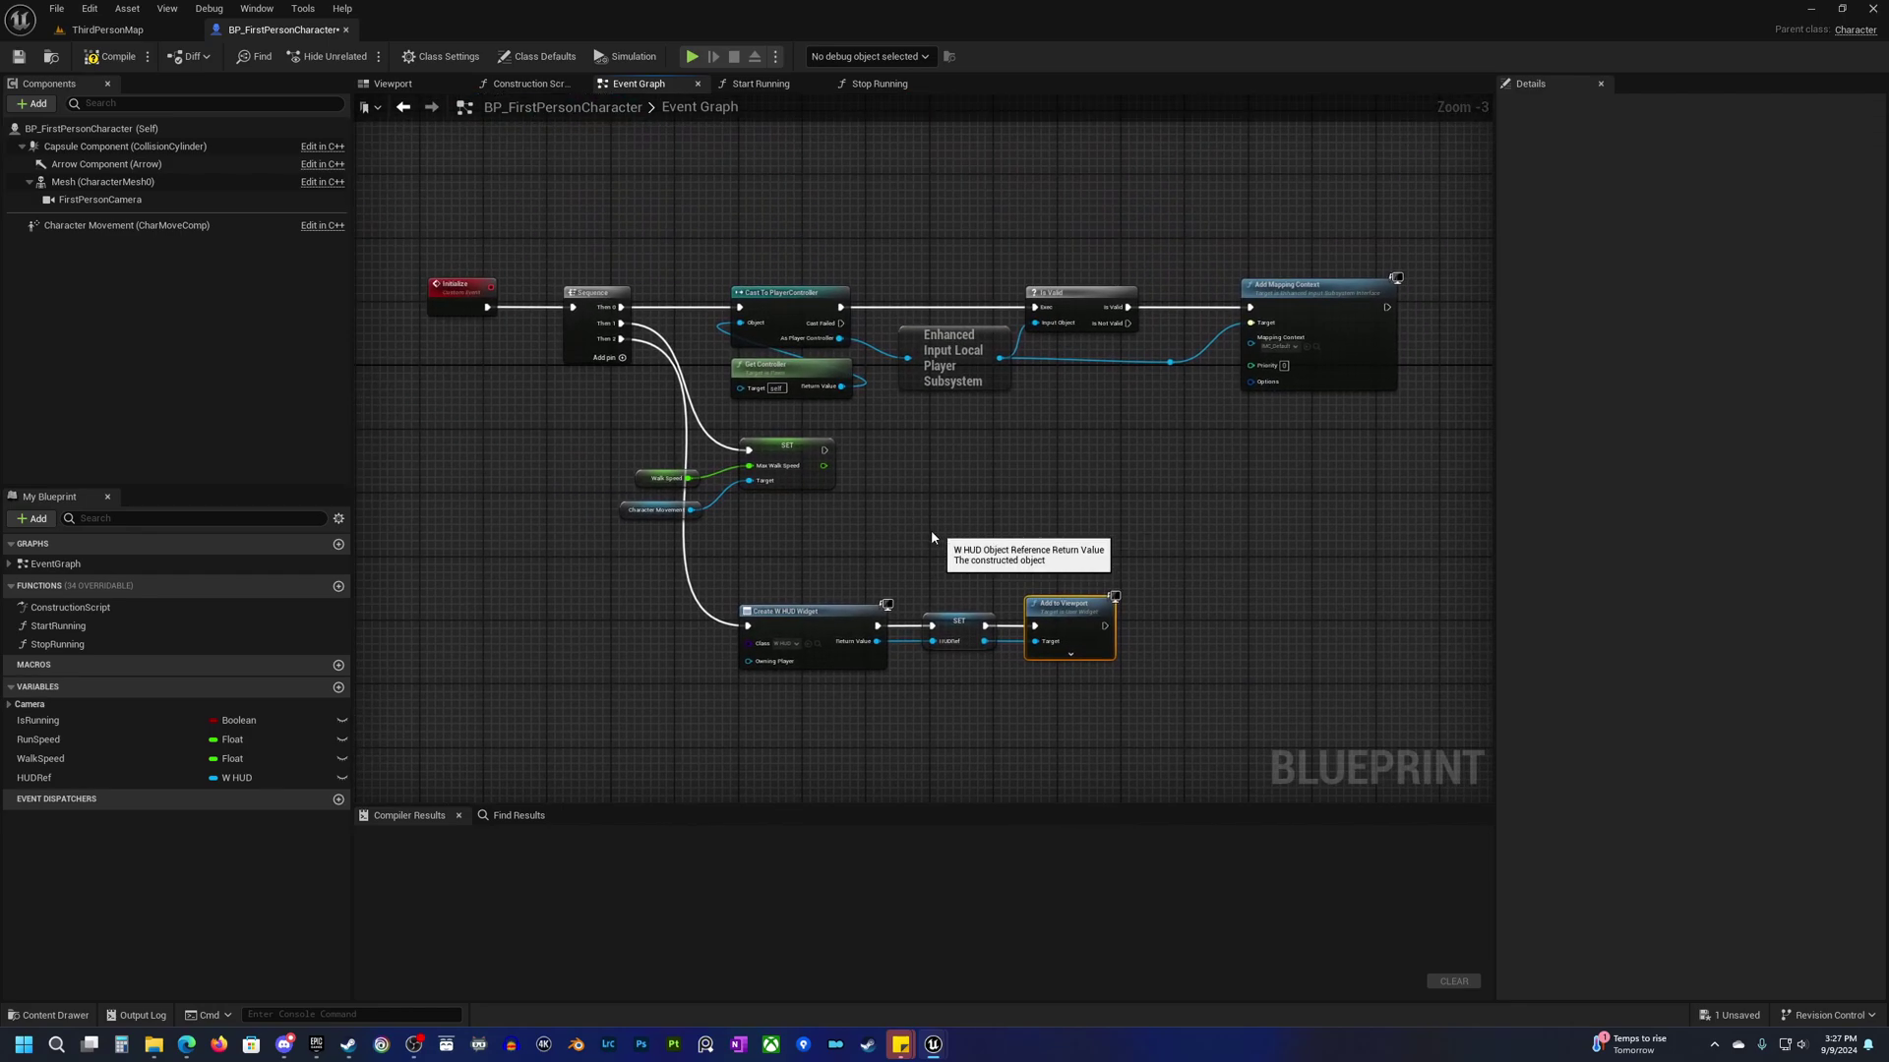
drag(641, 558, 908, 465)
double_click(808, 434)
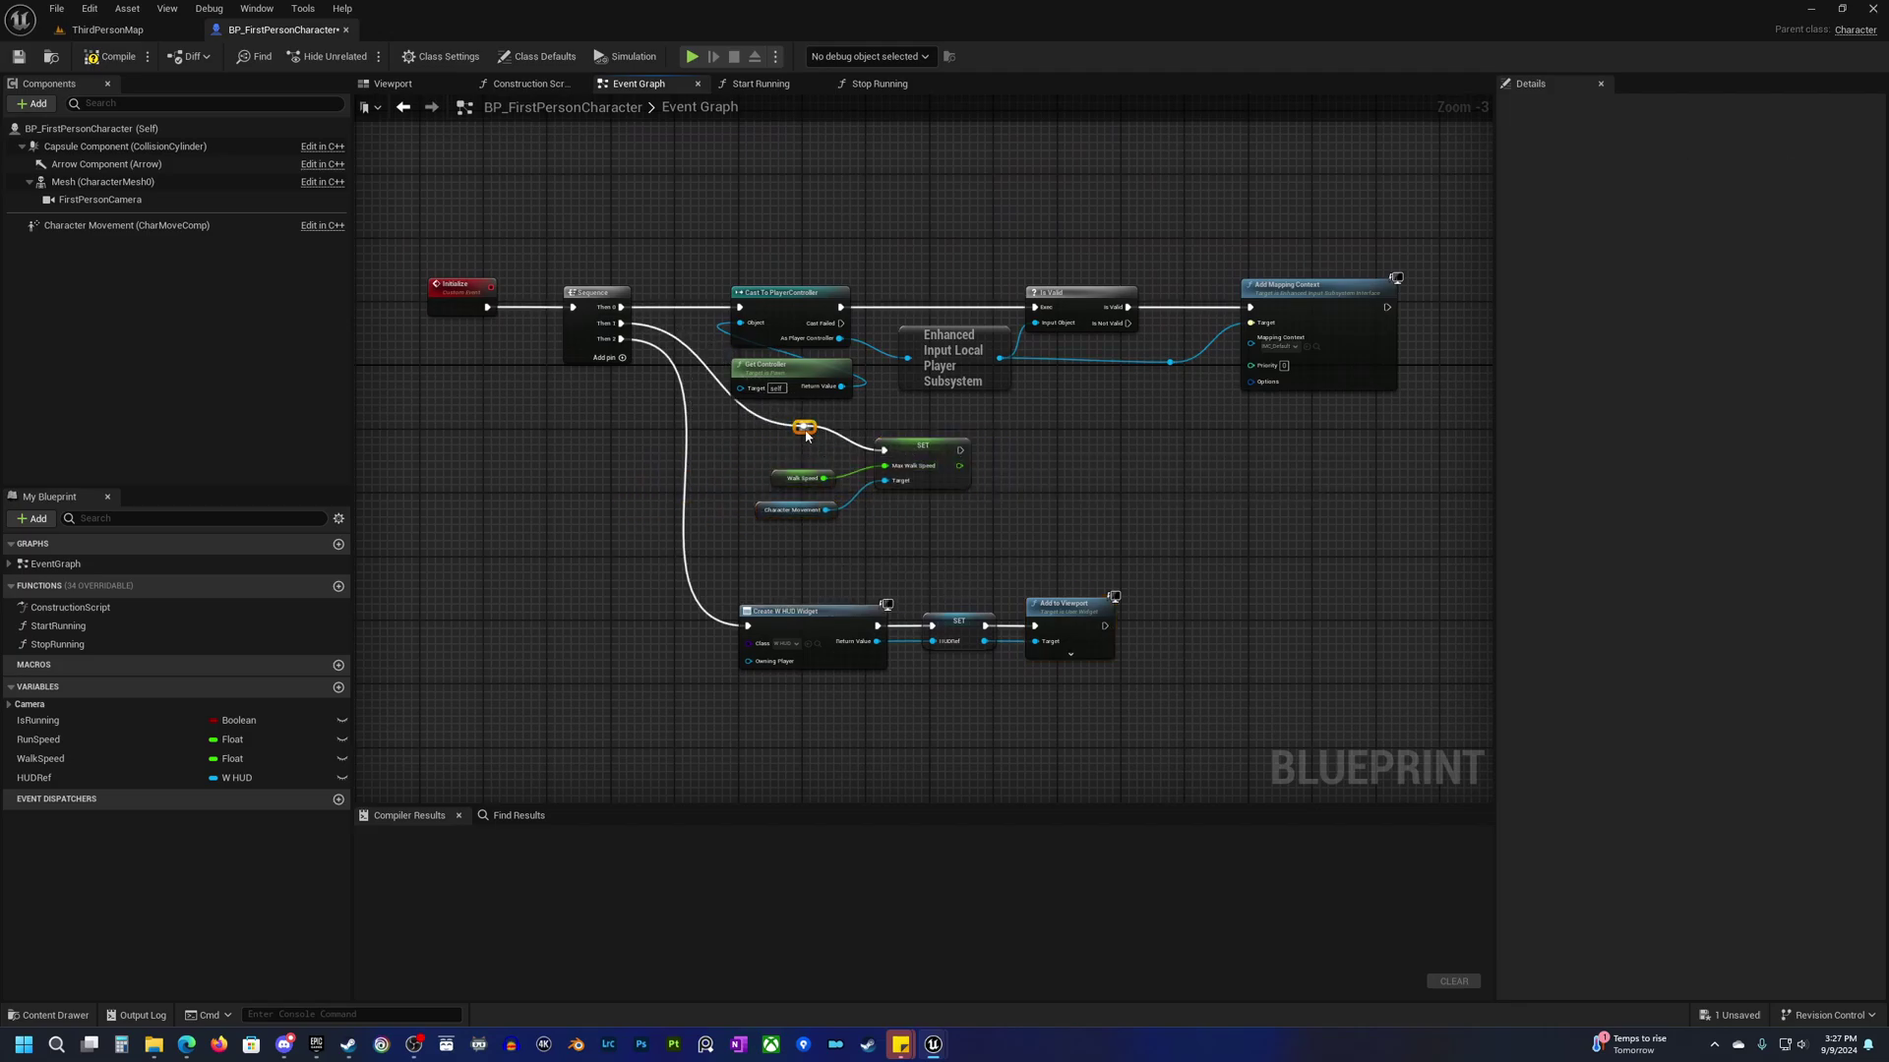
drag(805, 433, 765, 454)
drag(744, 535, 972, 441)
key(q)
click(794, 523)
scroll(794, 515, up, 3)
click(755, 488)
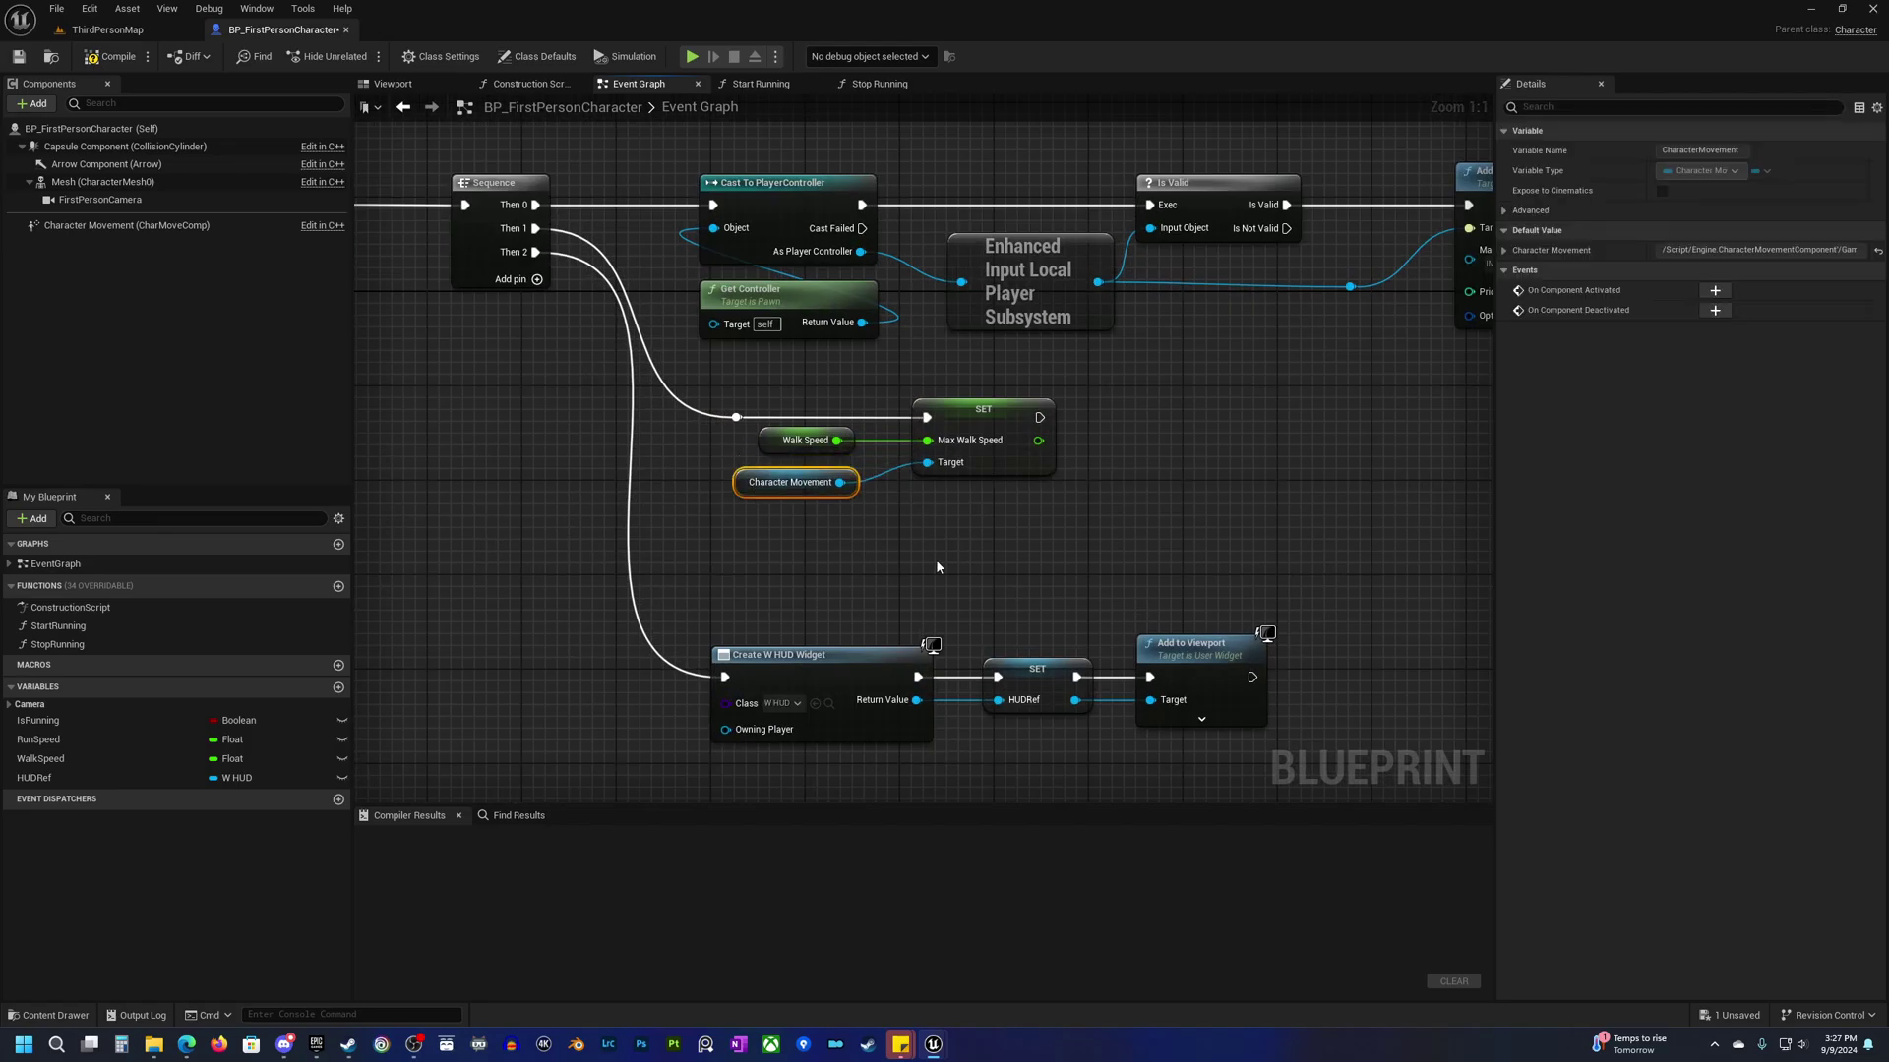
scroll(964, 571, down, 2)
click(111, 56)
Call Initialize from Event BeginPlay and align the call node with the event.
scroll(592, 417, down, 5)
right_drag(592, 417, 835, 649)
scroll(695, 514, up, 6)
right_drag(512, 237, 663, 388)
drag(630, 356, 686, 356)
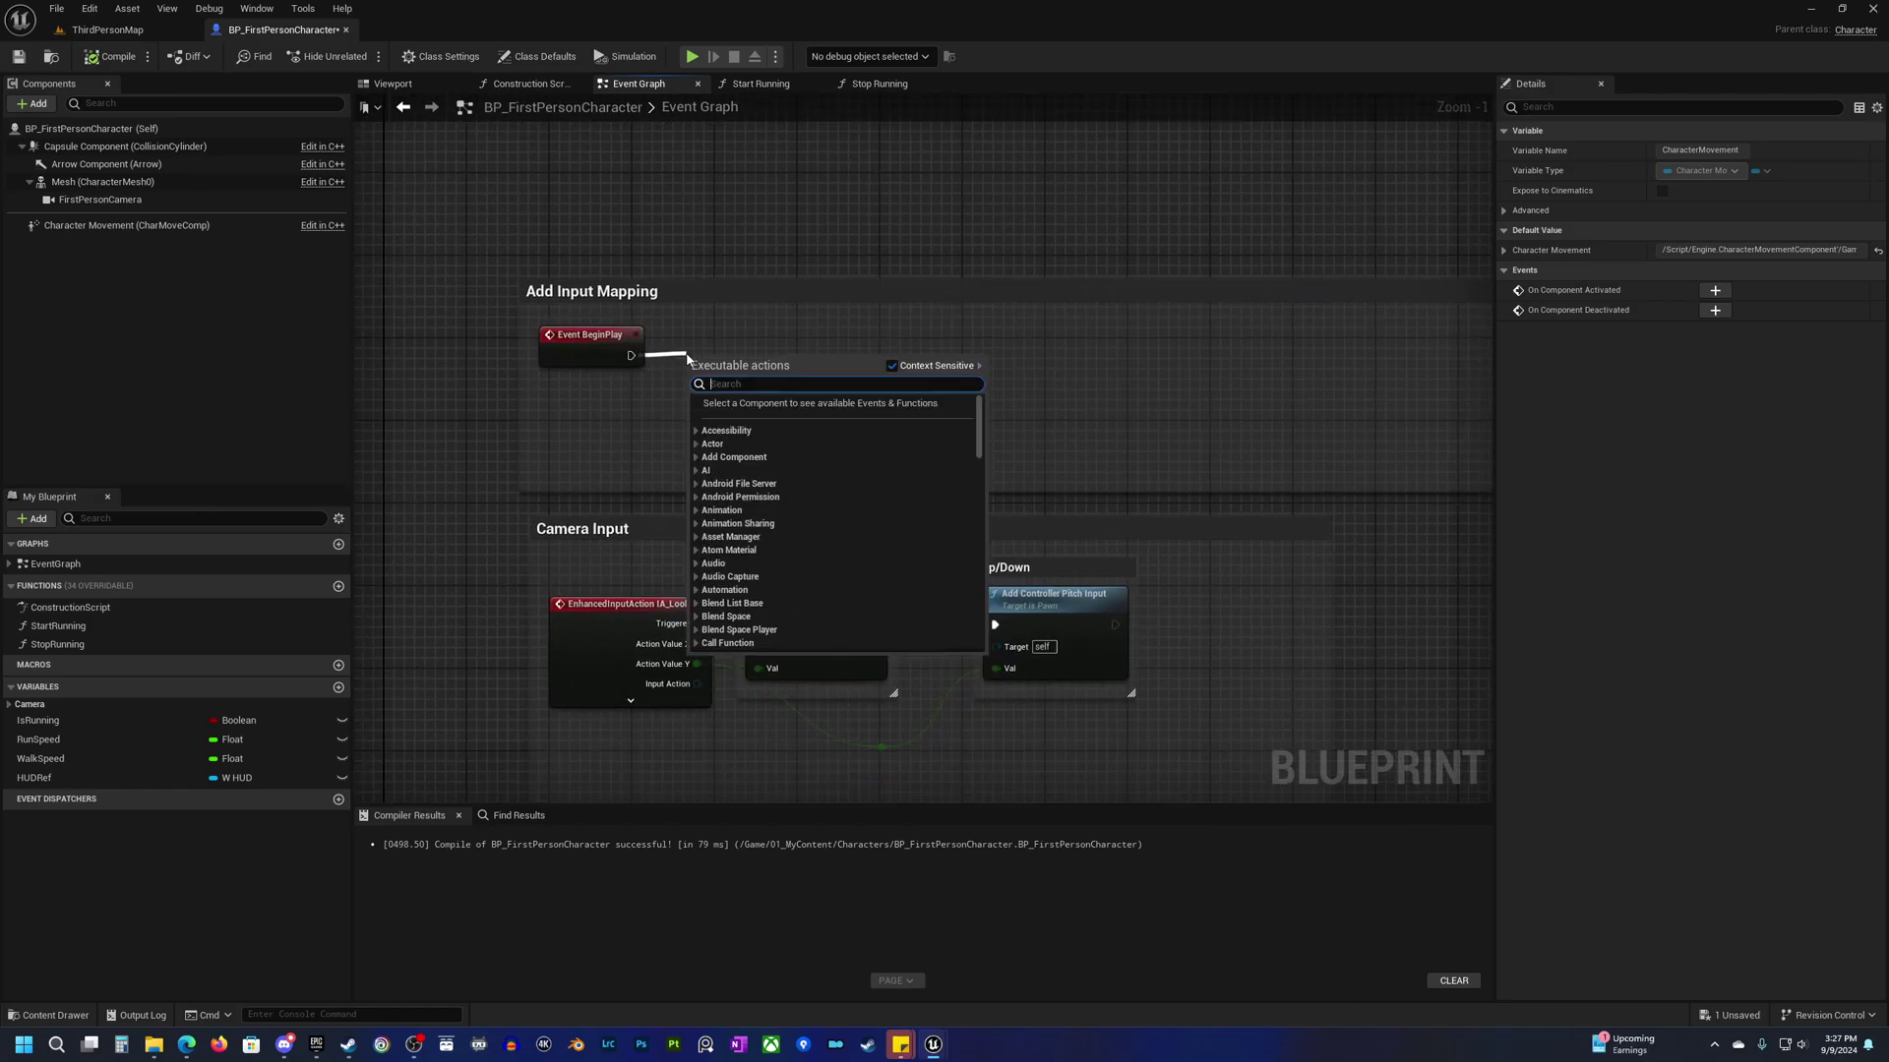
text(initi)
key(Return)
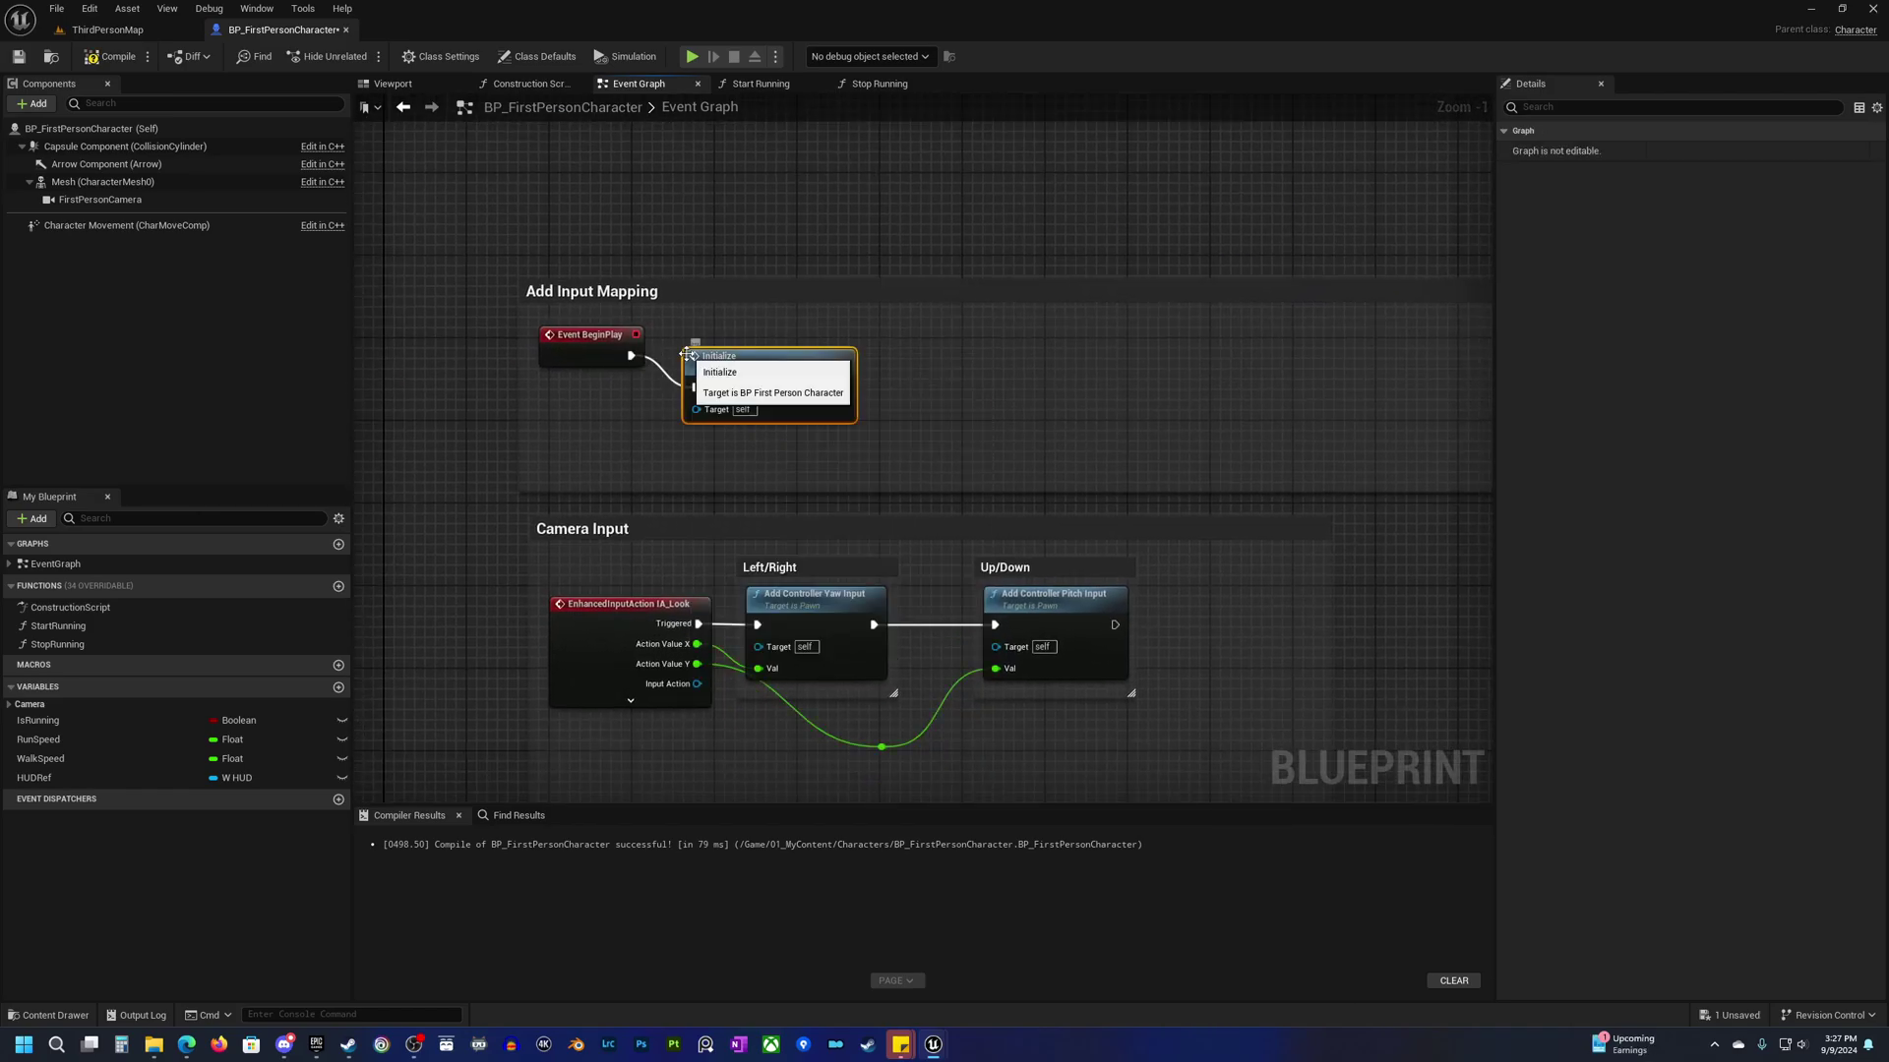
drag(687, 354, 689, 324)
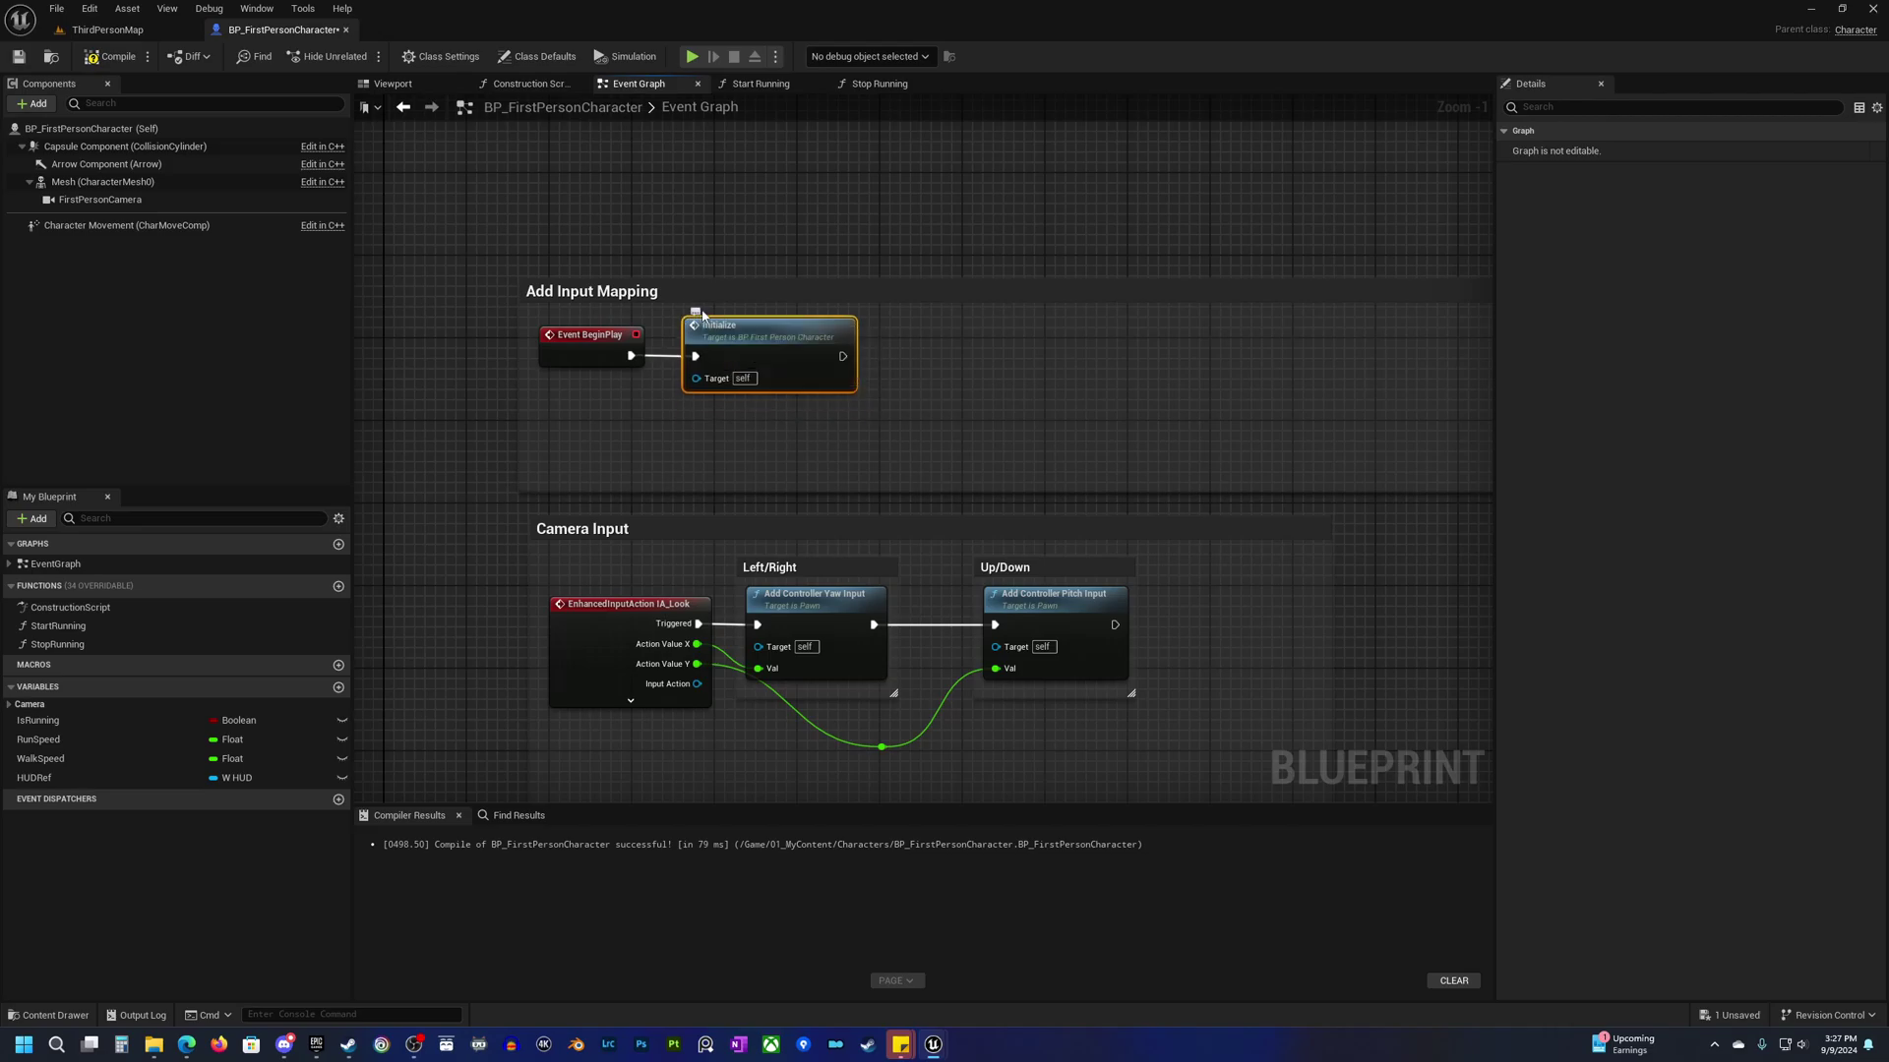
Delete the Add Input Mapping comment box around Event BeginPlay, then compile and save the blueprint.
click(716, 307)
key(Delete)
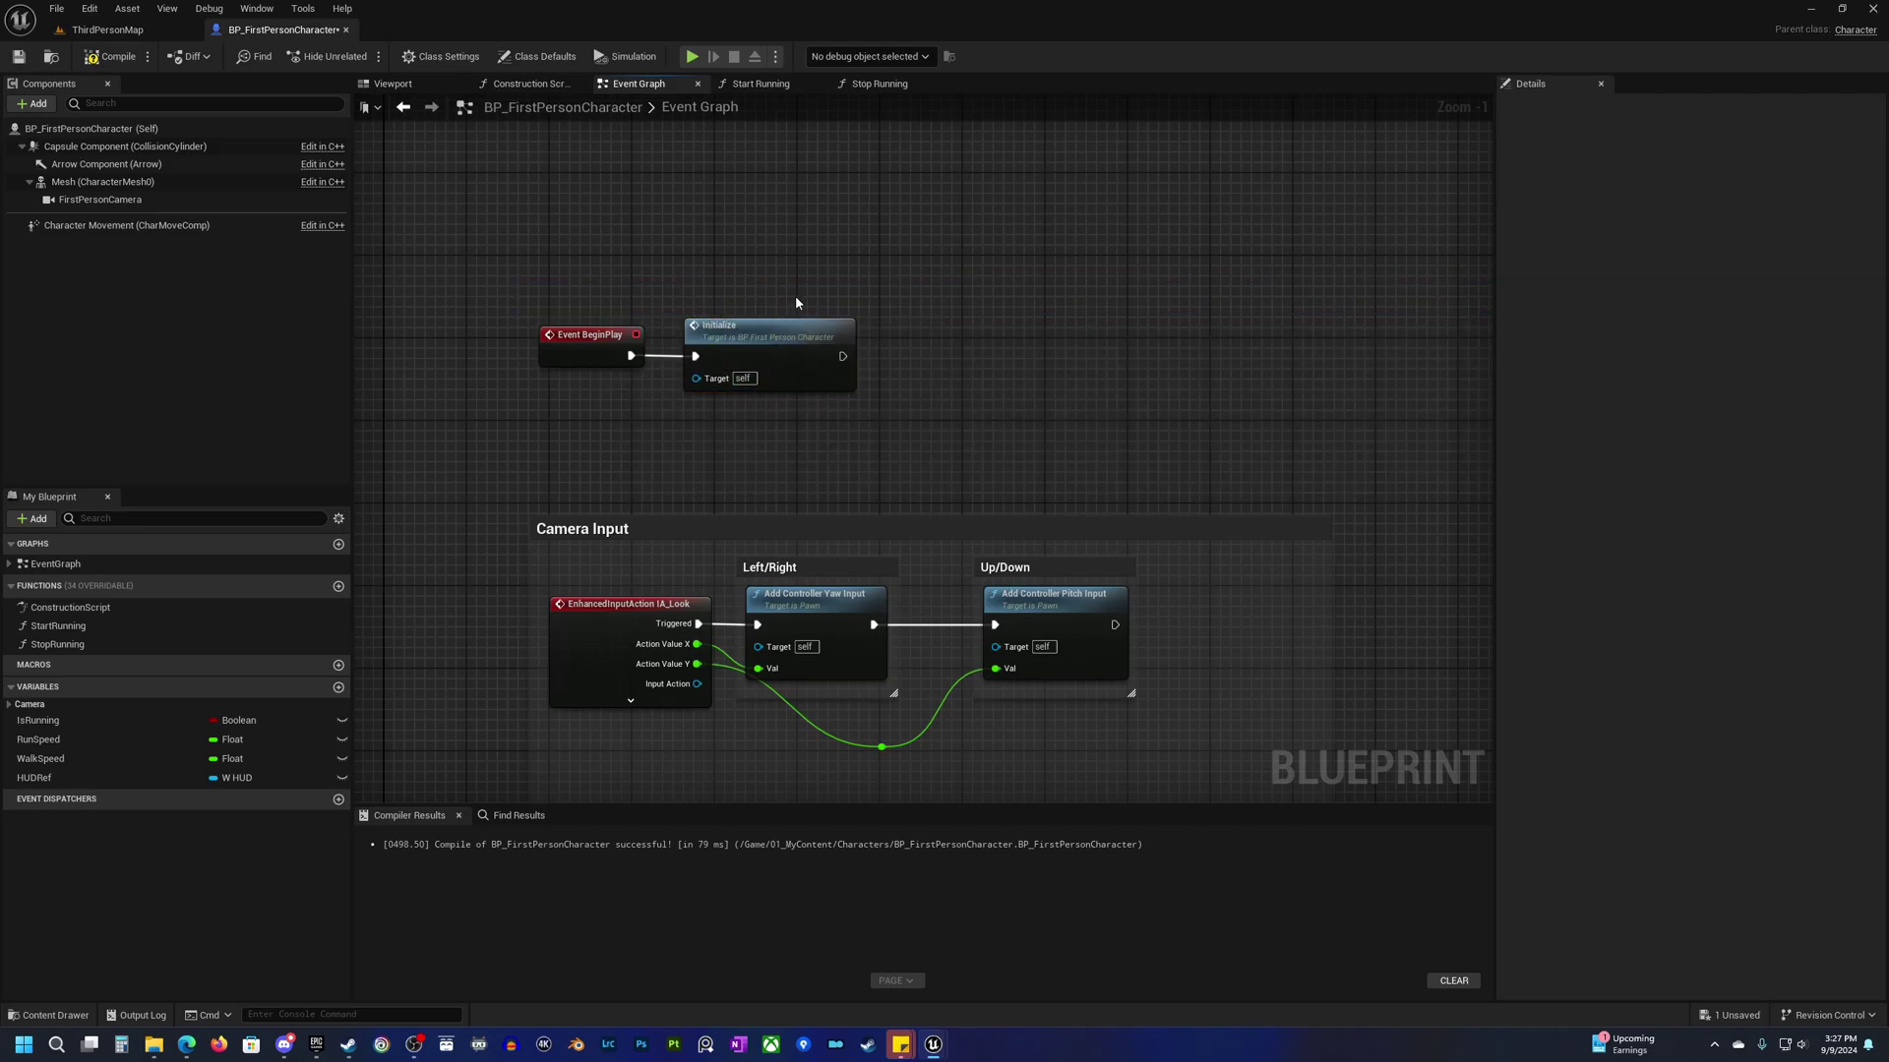
right_drag(682, 395, 640, 421)
drag(451, 440, 850, 375)
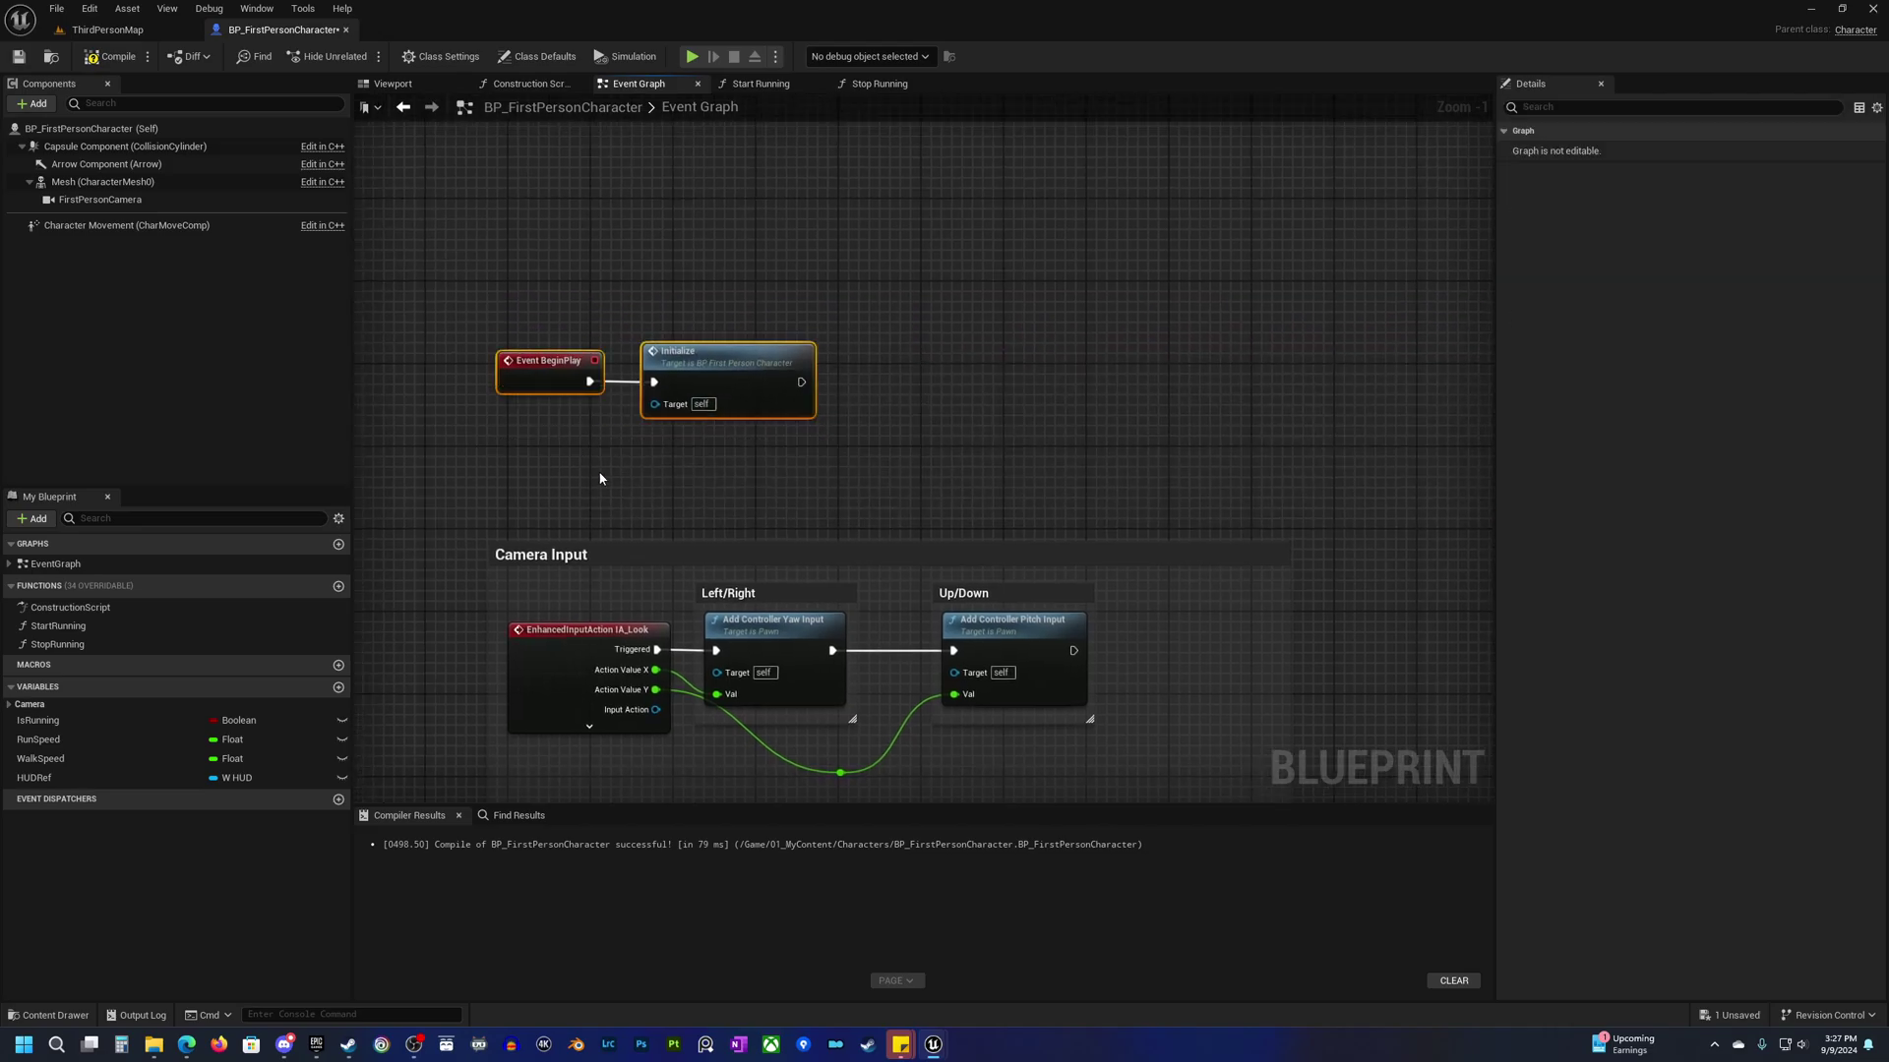
scroll(604, 481, down, 3)
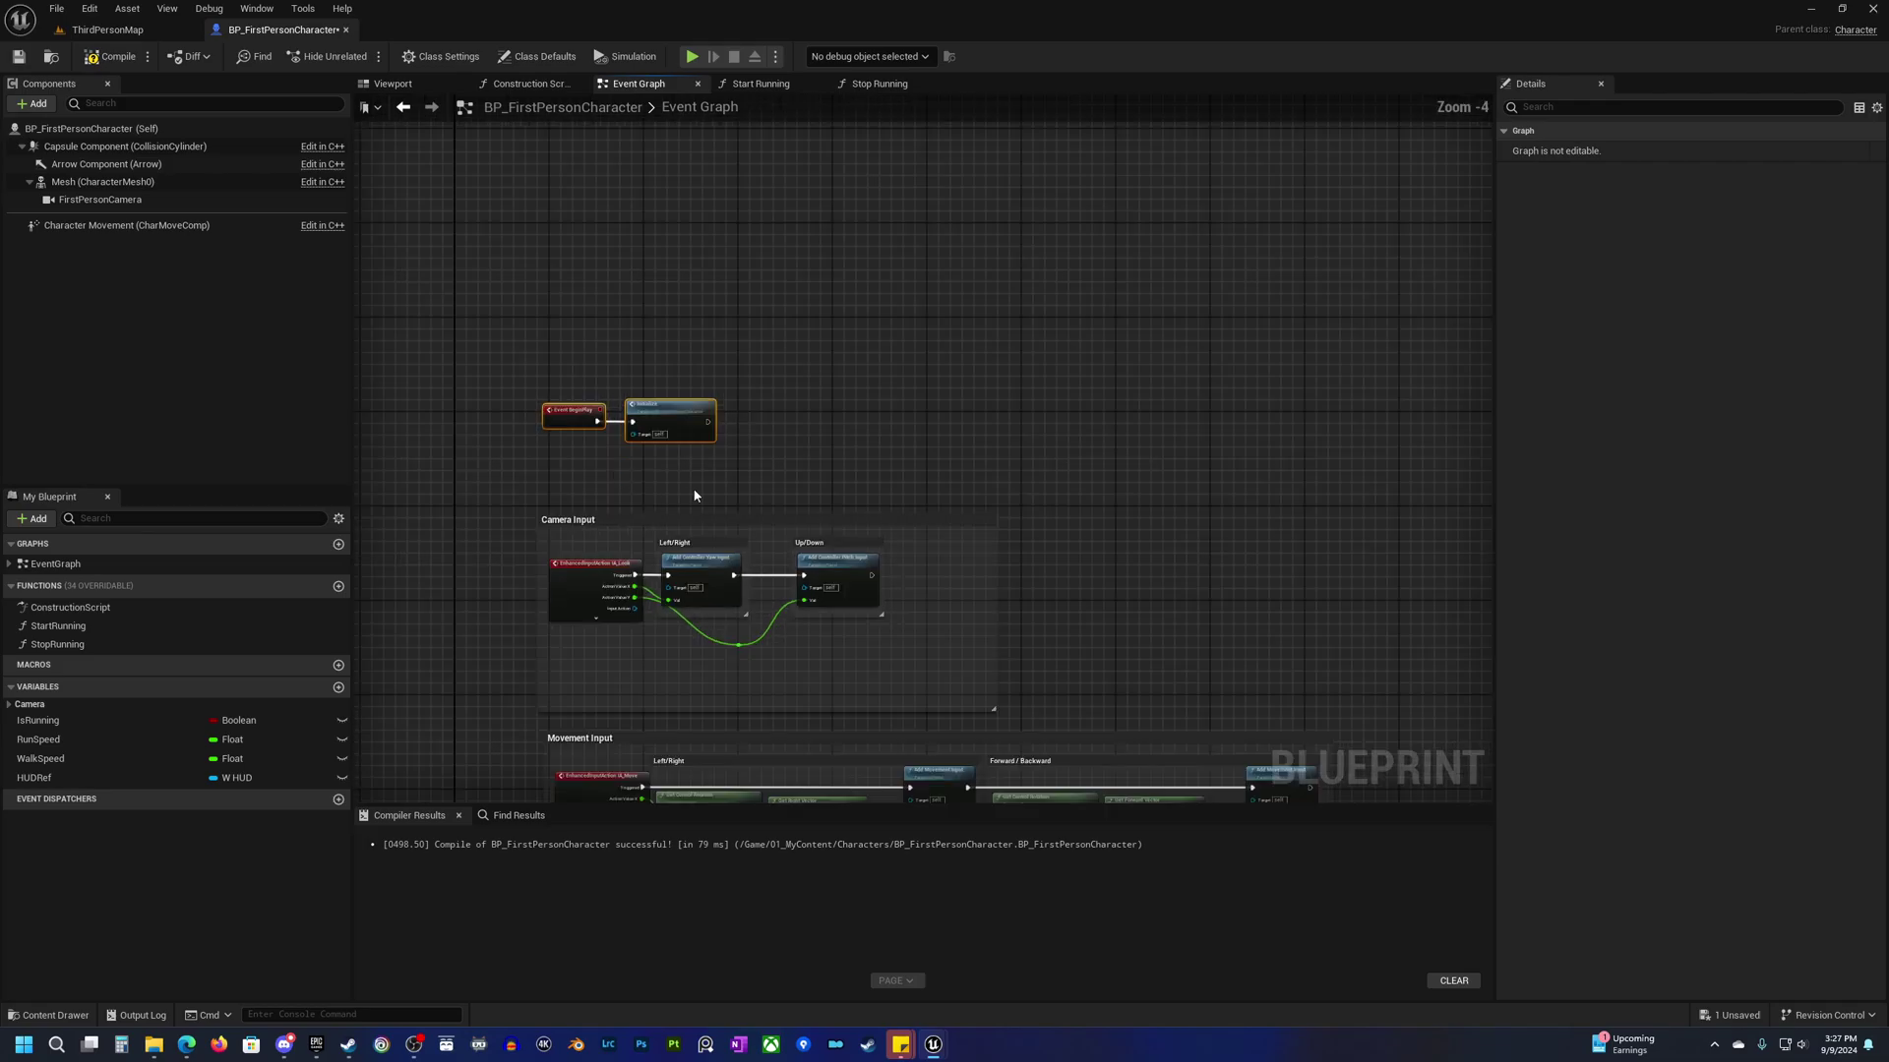
click(116, 65)
scroll(737, 443, down, 3)
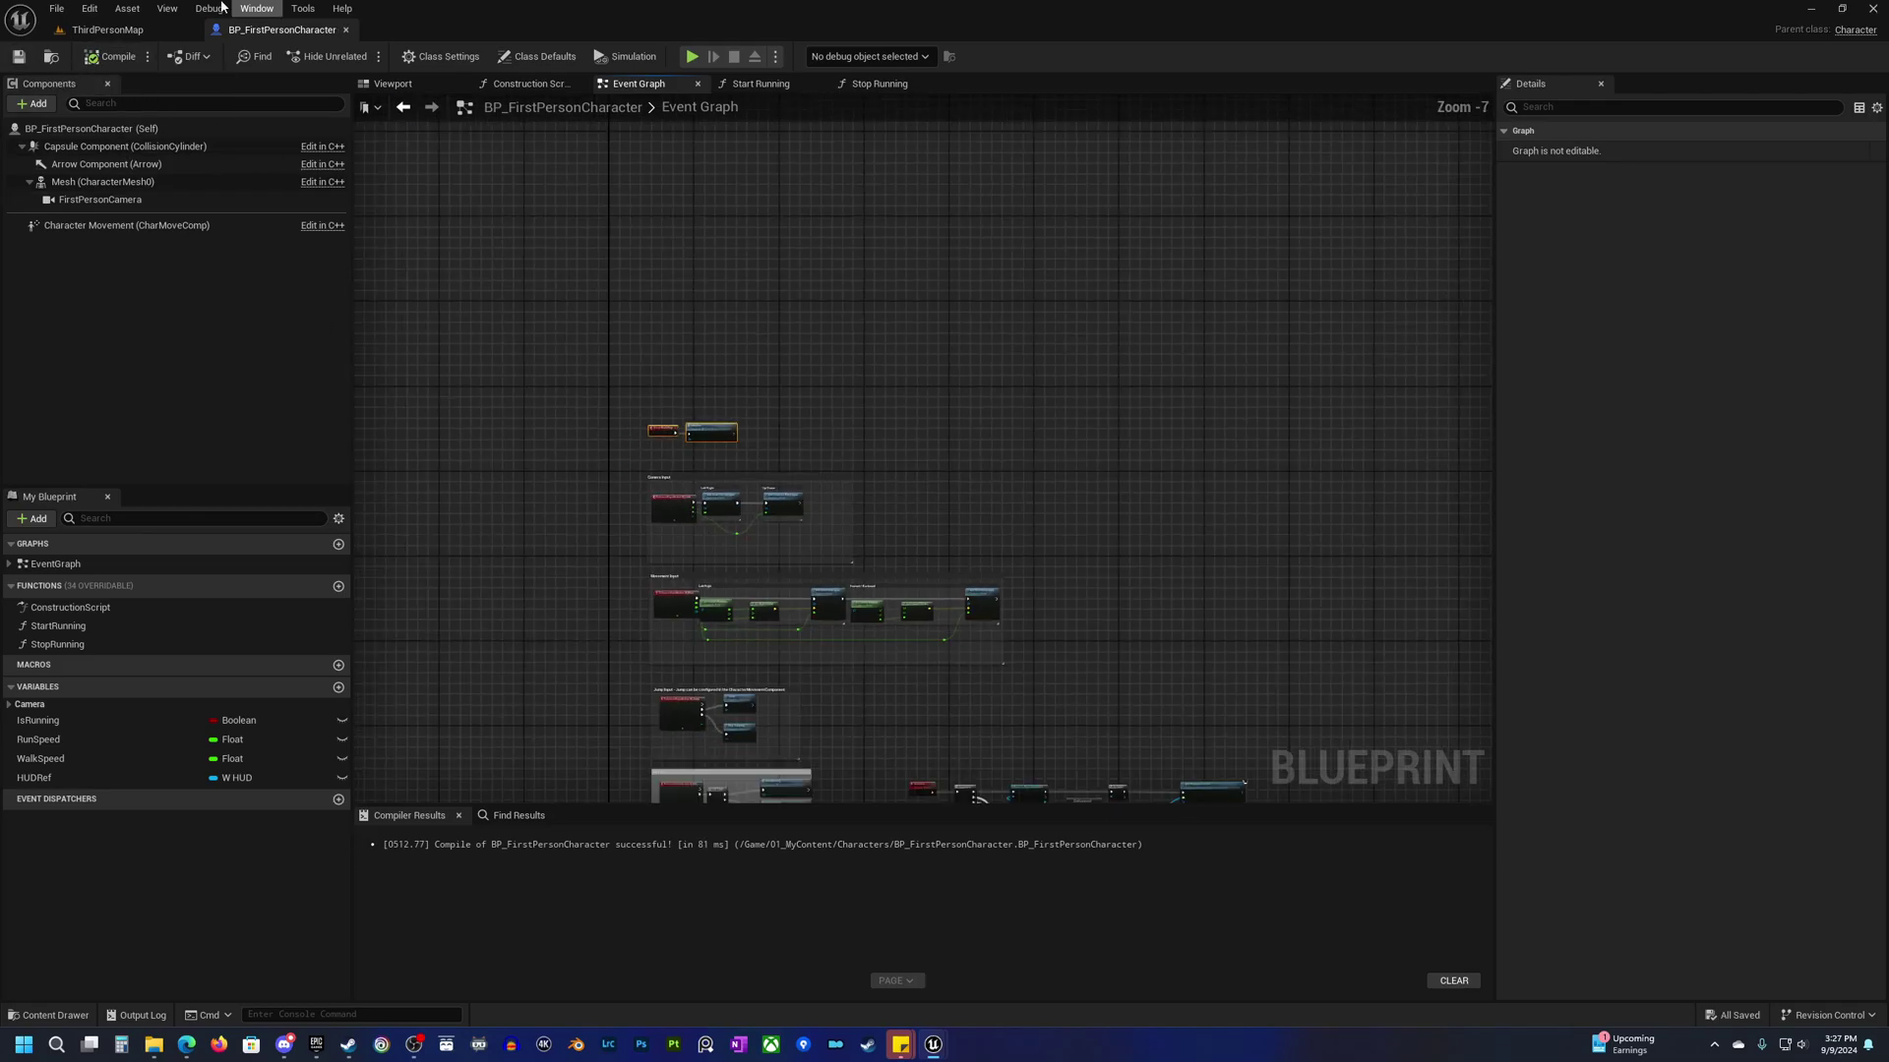
Play-test ThirdPersonMap, walk around the blocks and ramps to check the crosshair against different surfaces, and end the play session.
click(120, 35)
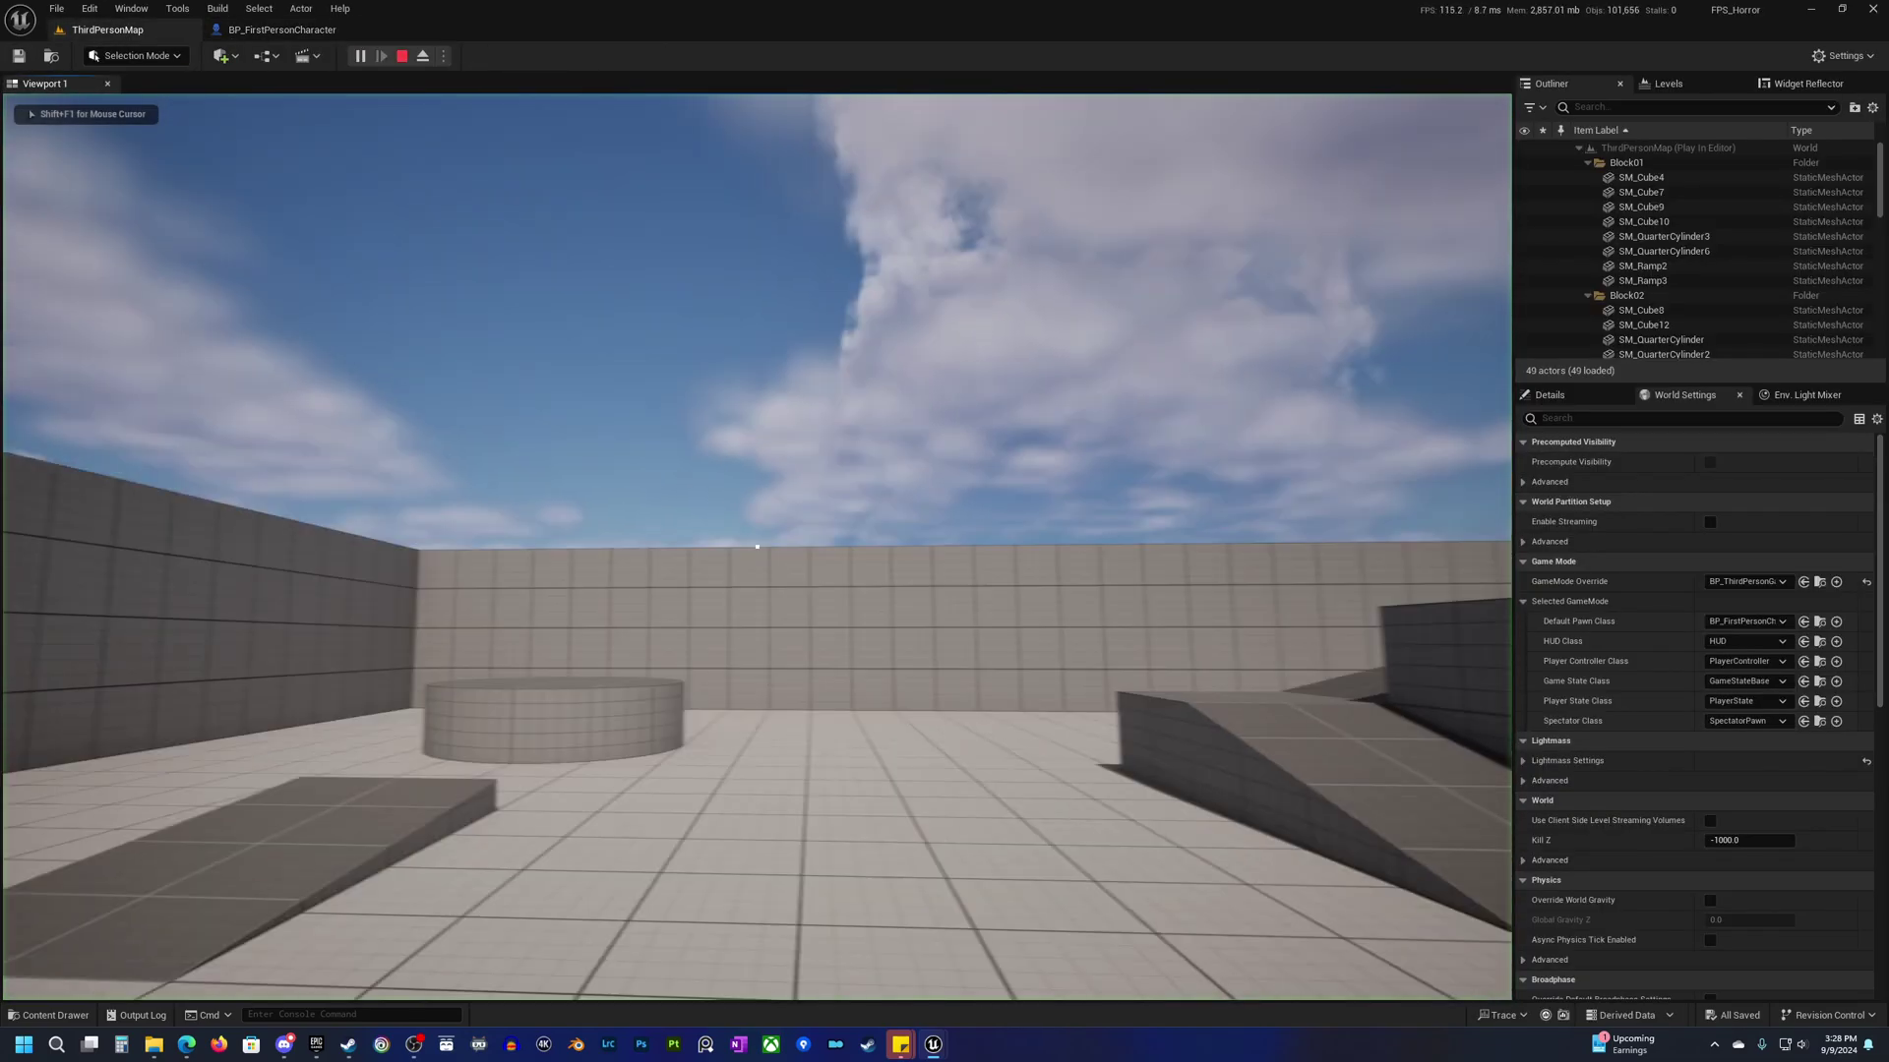
key(w)
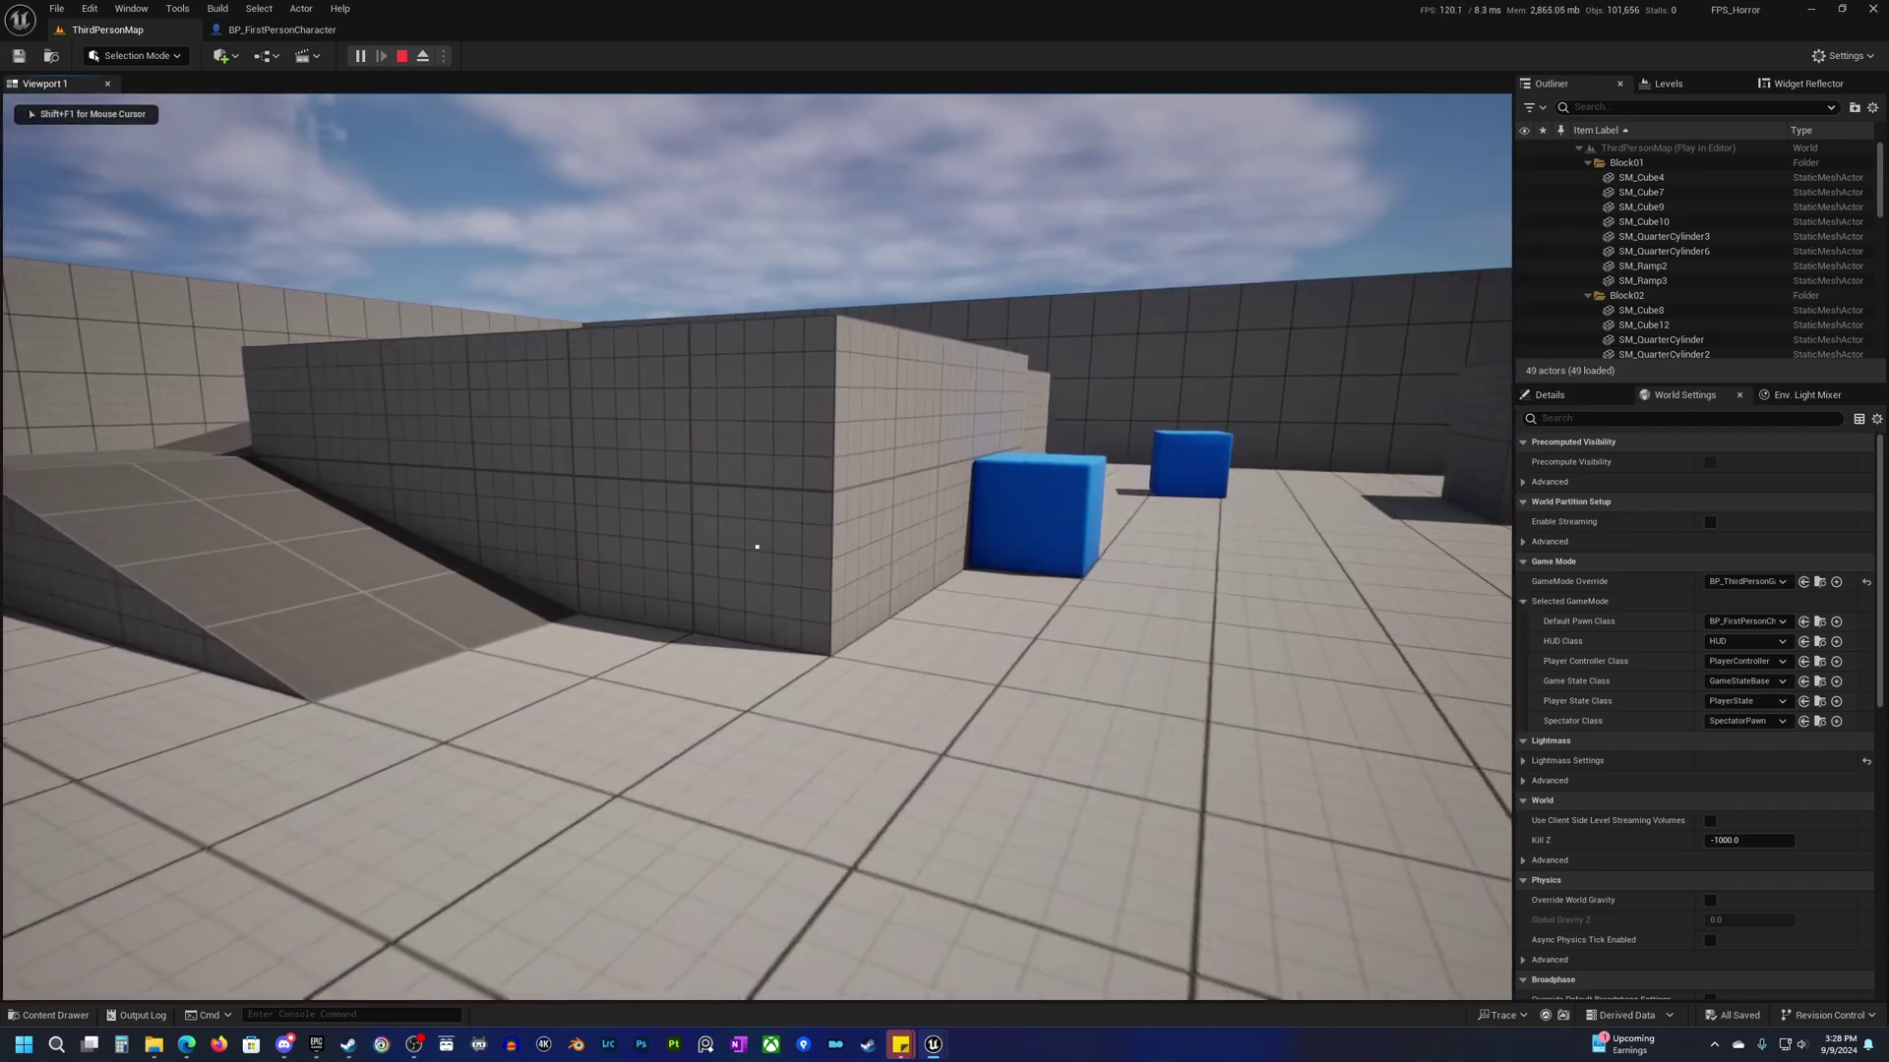
key(w)
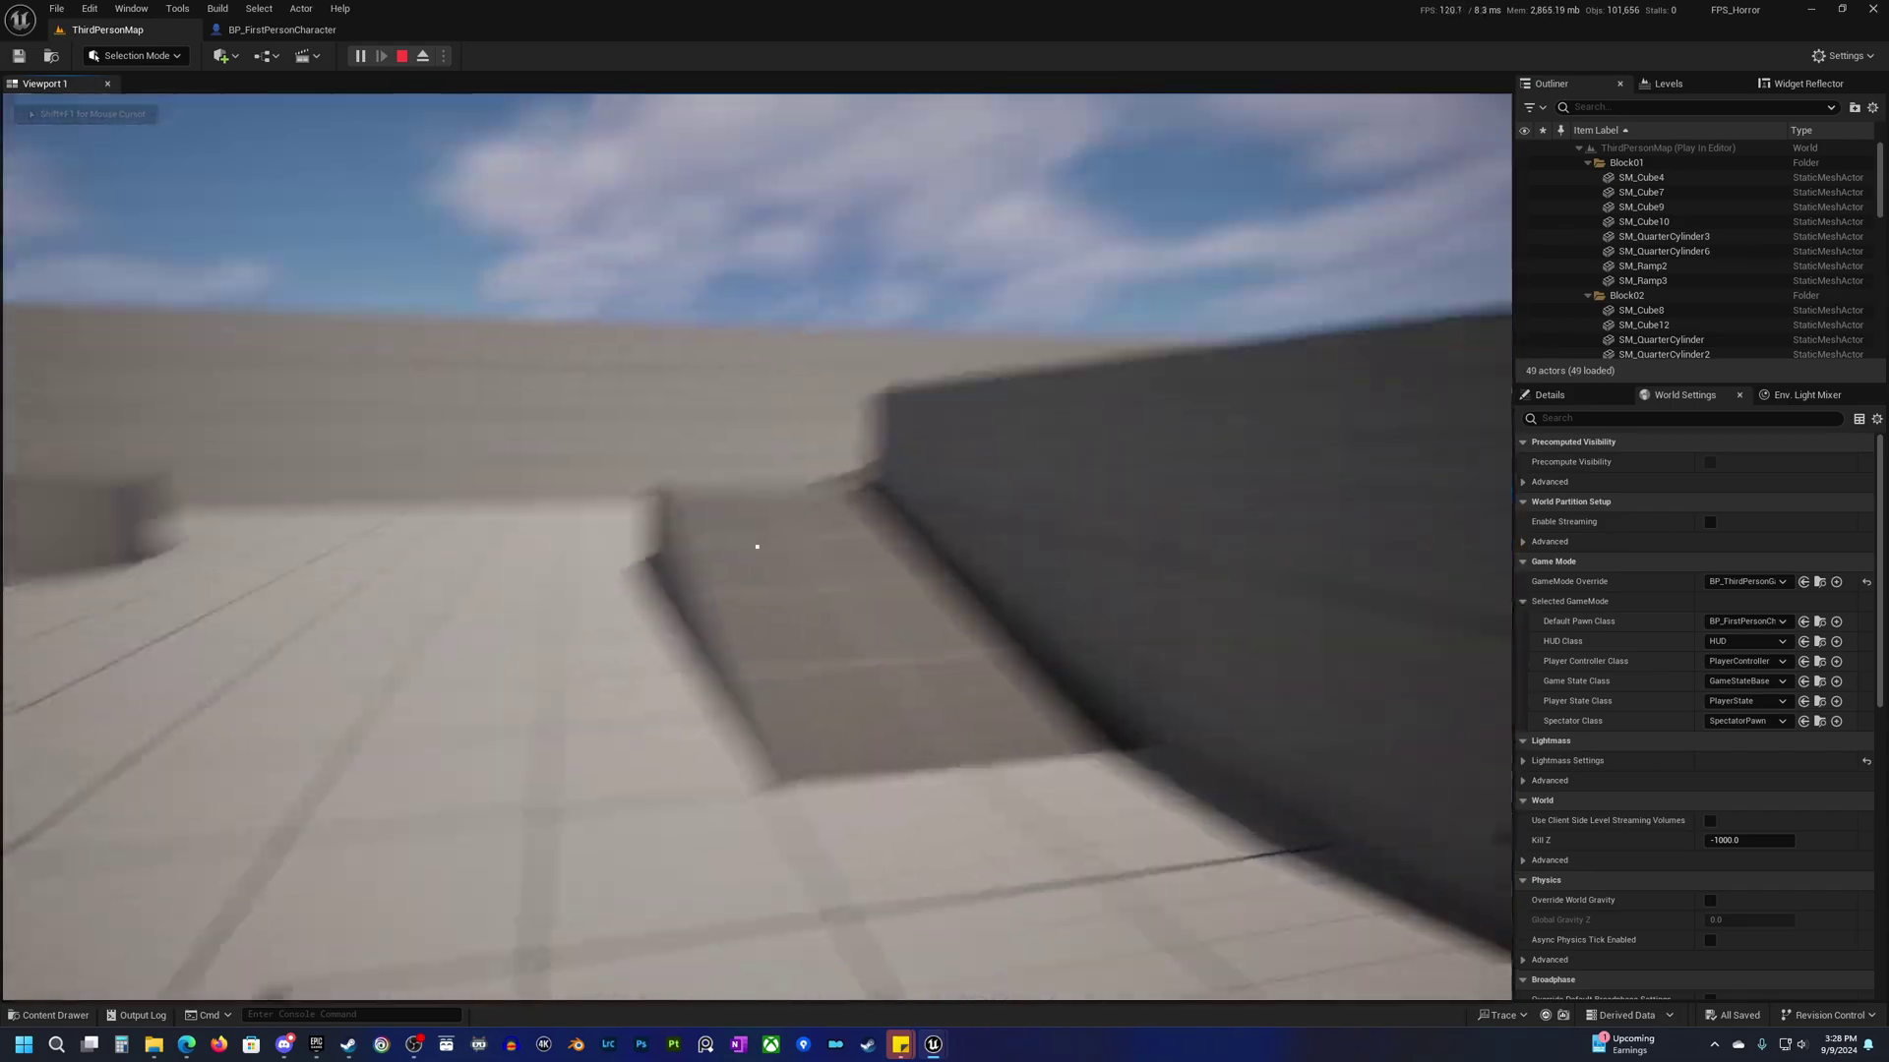
key(w)
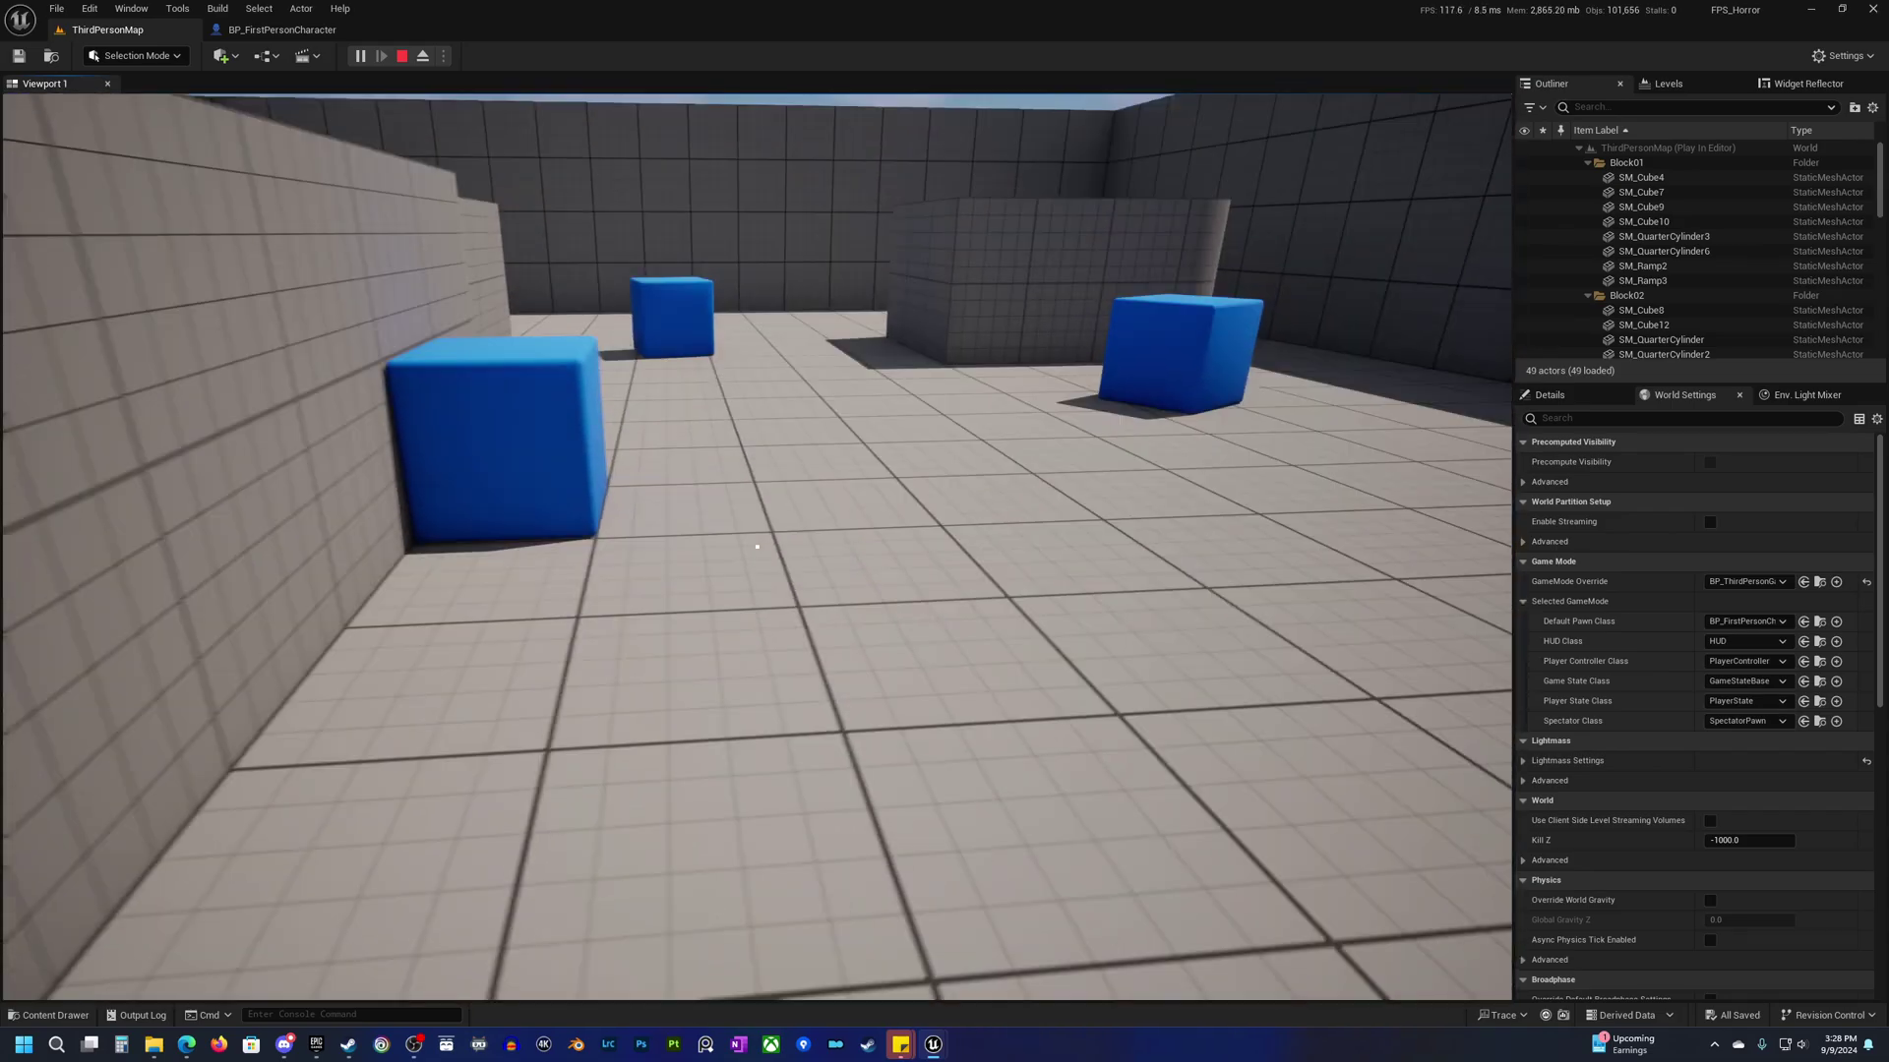
key(w)
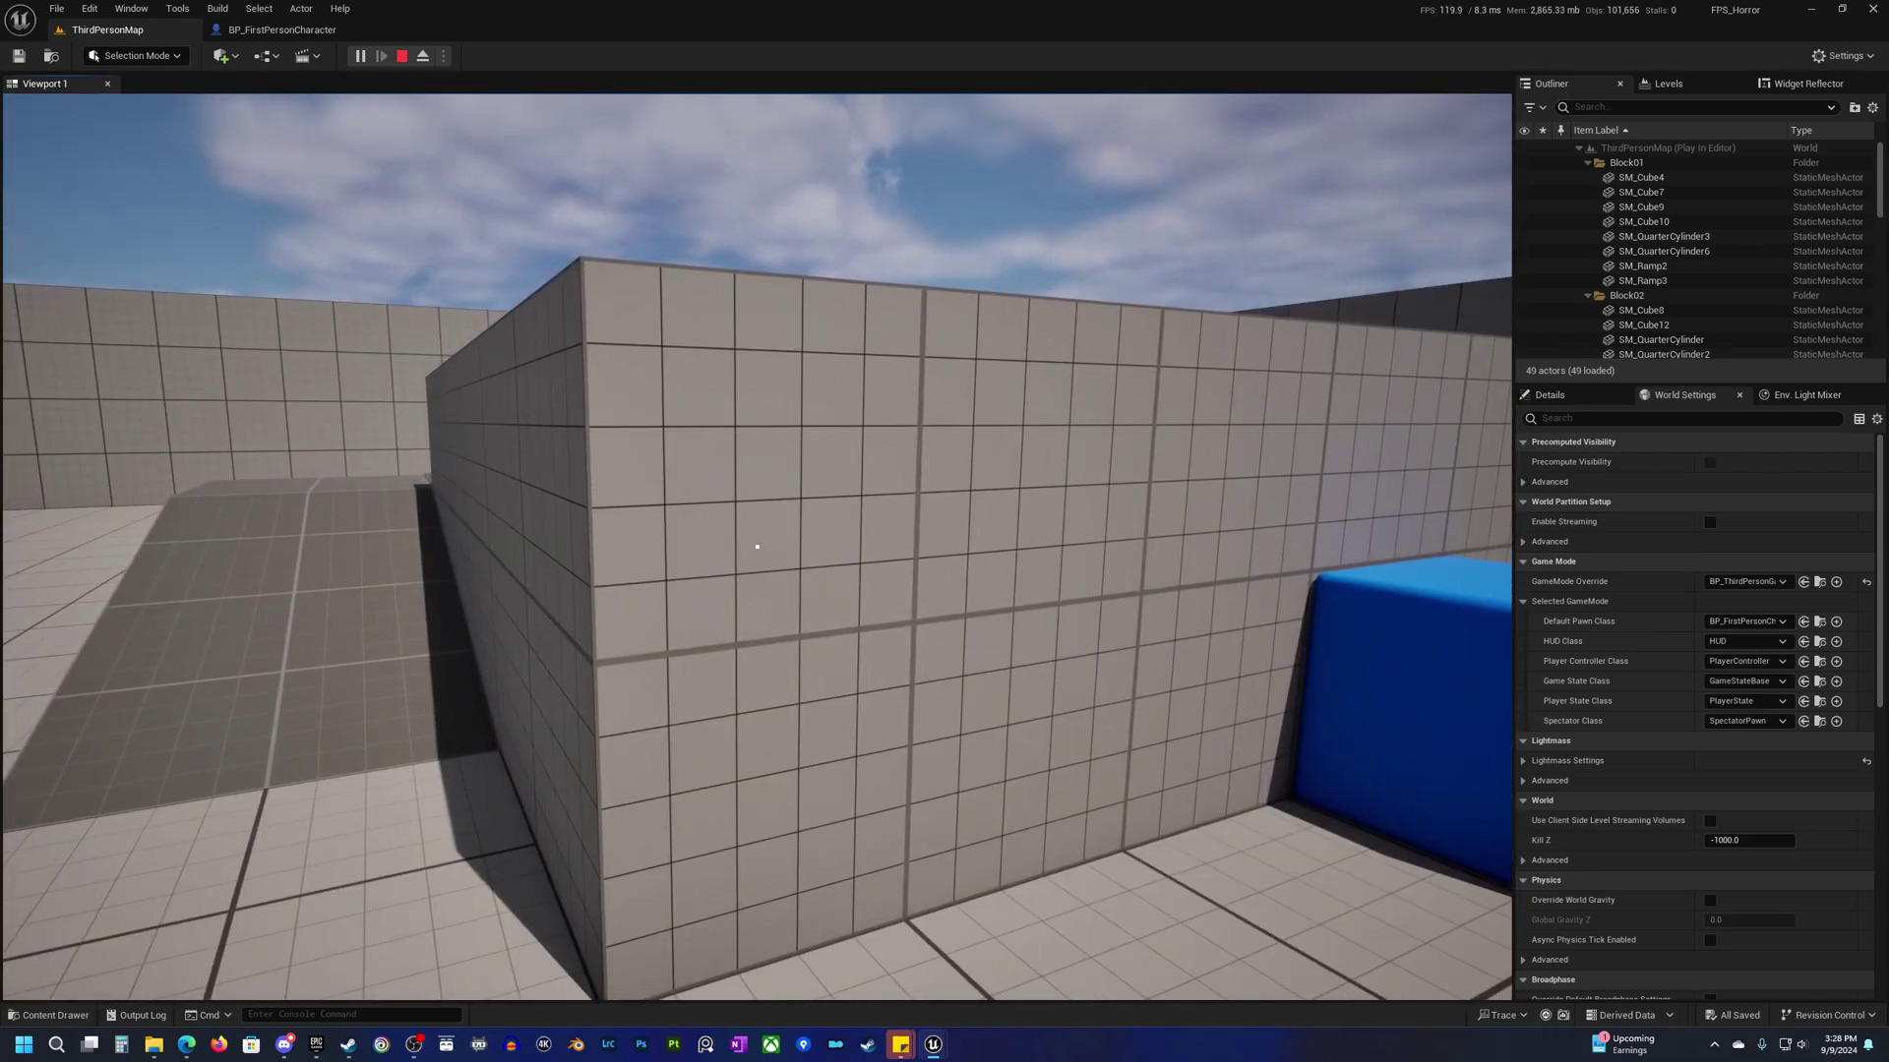
key(w)
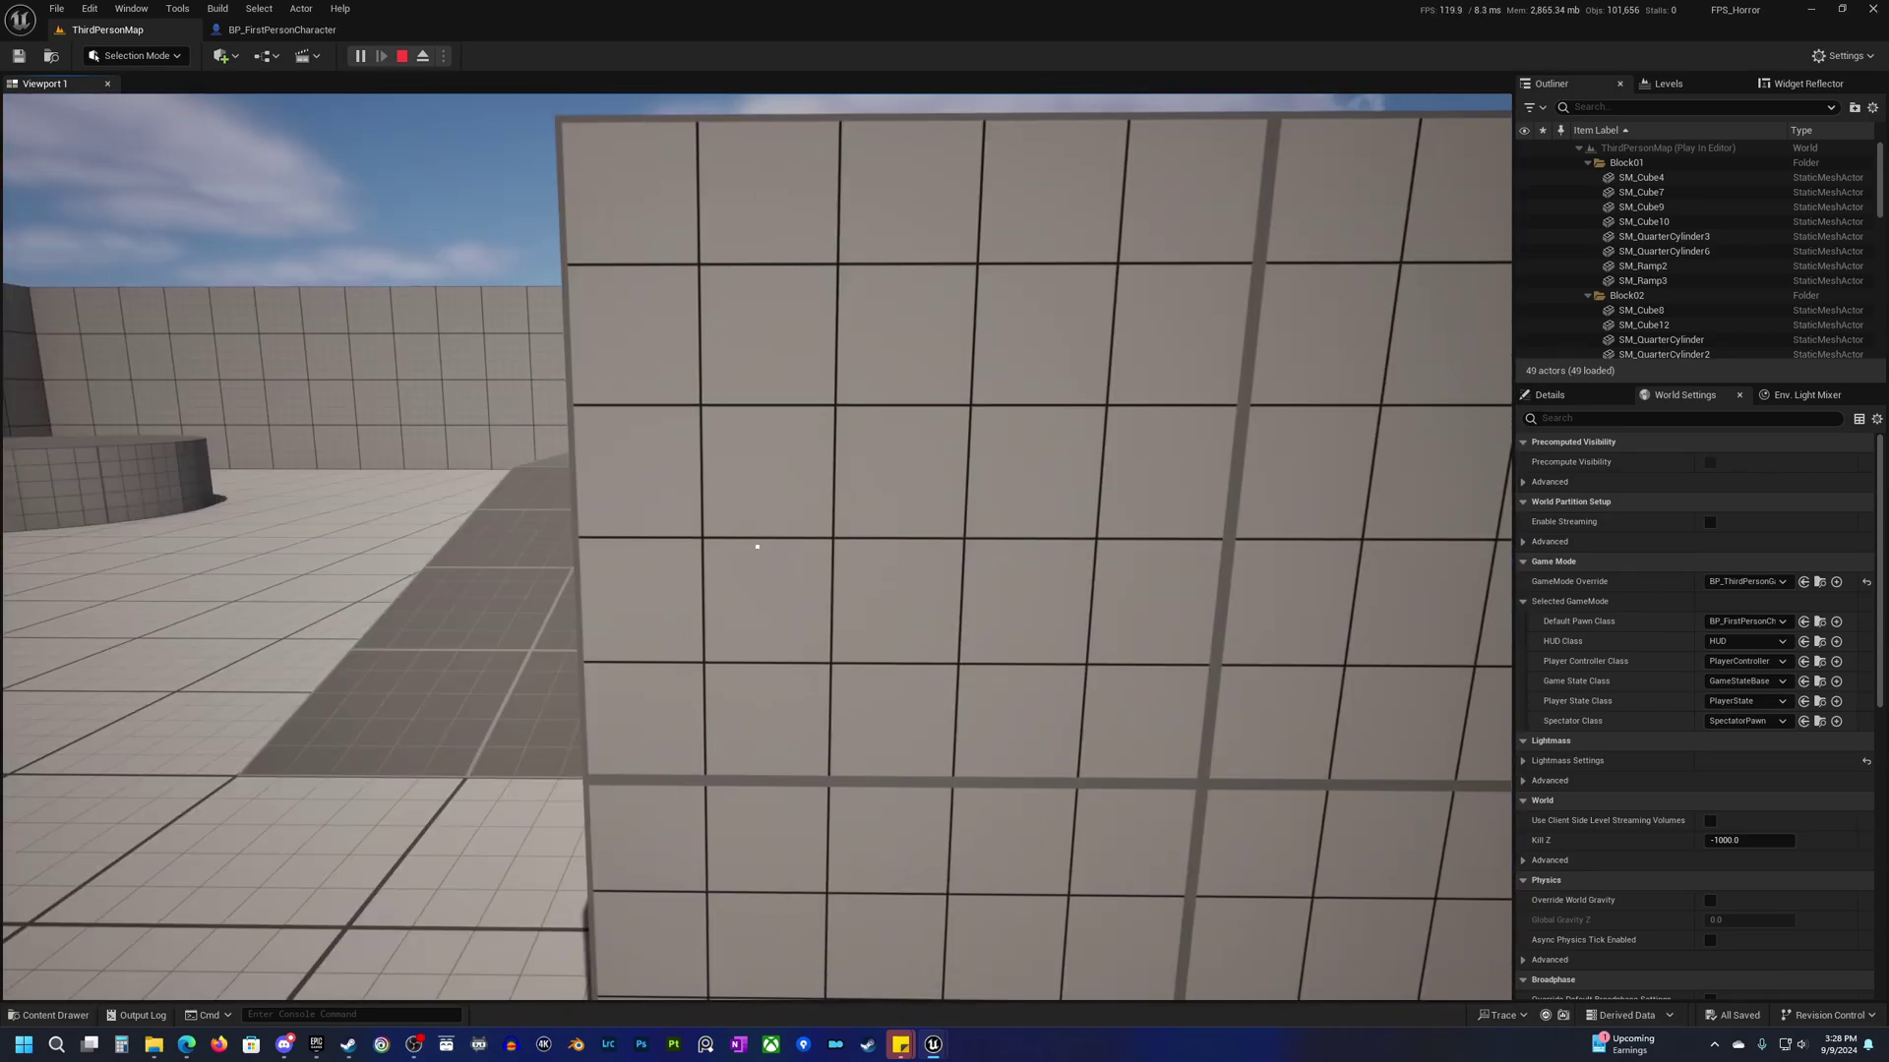
key(d)
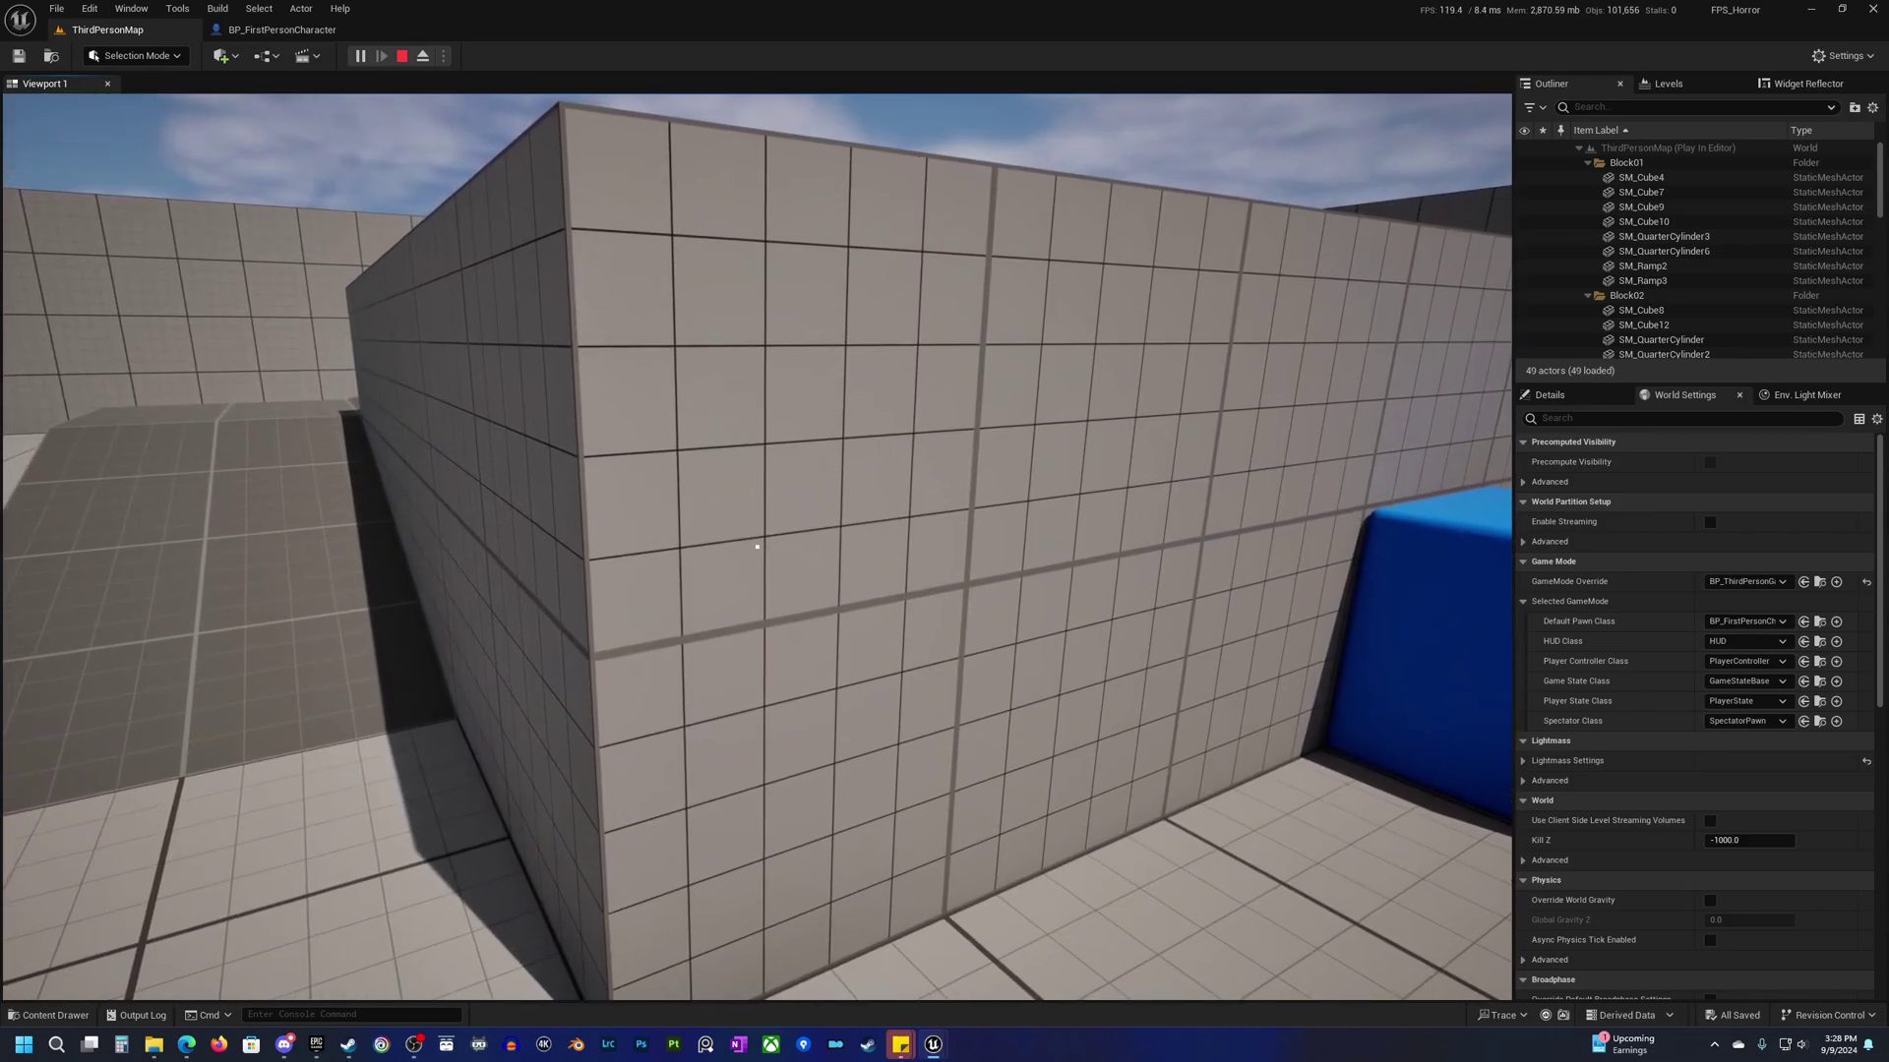
key(Escape)
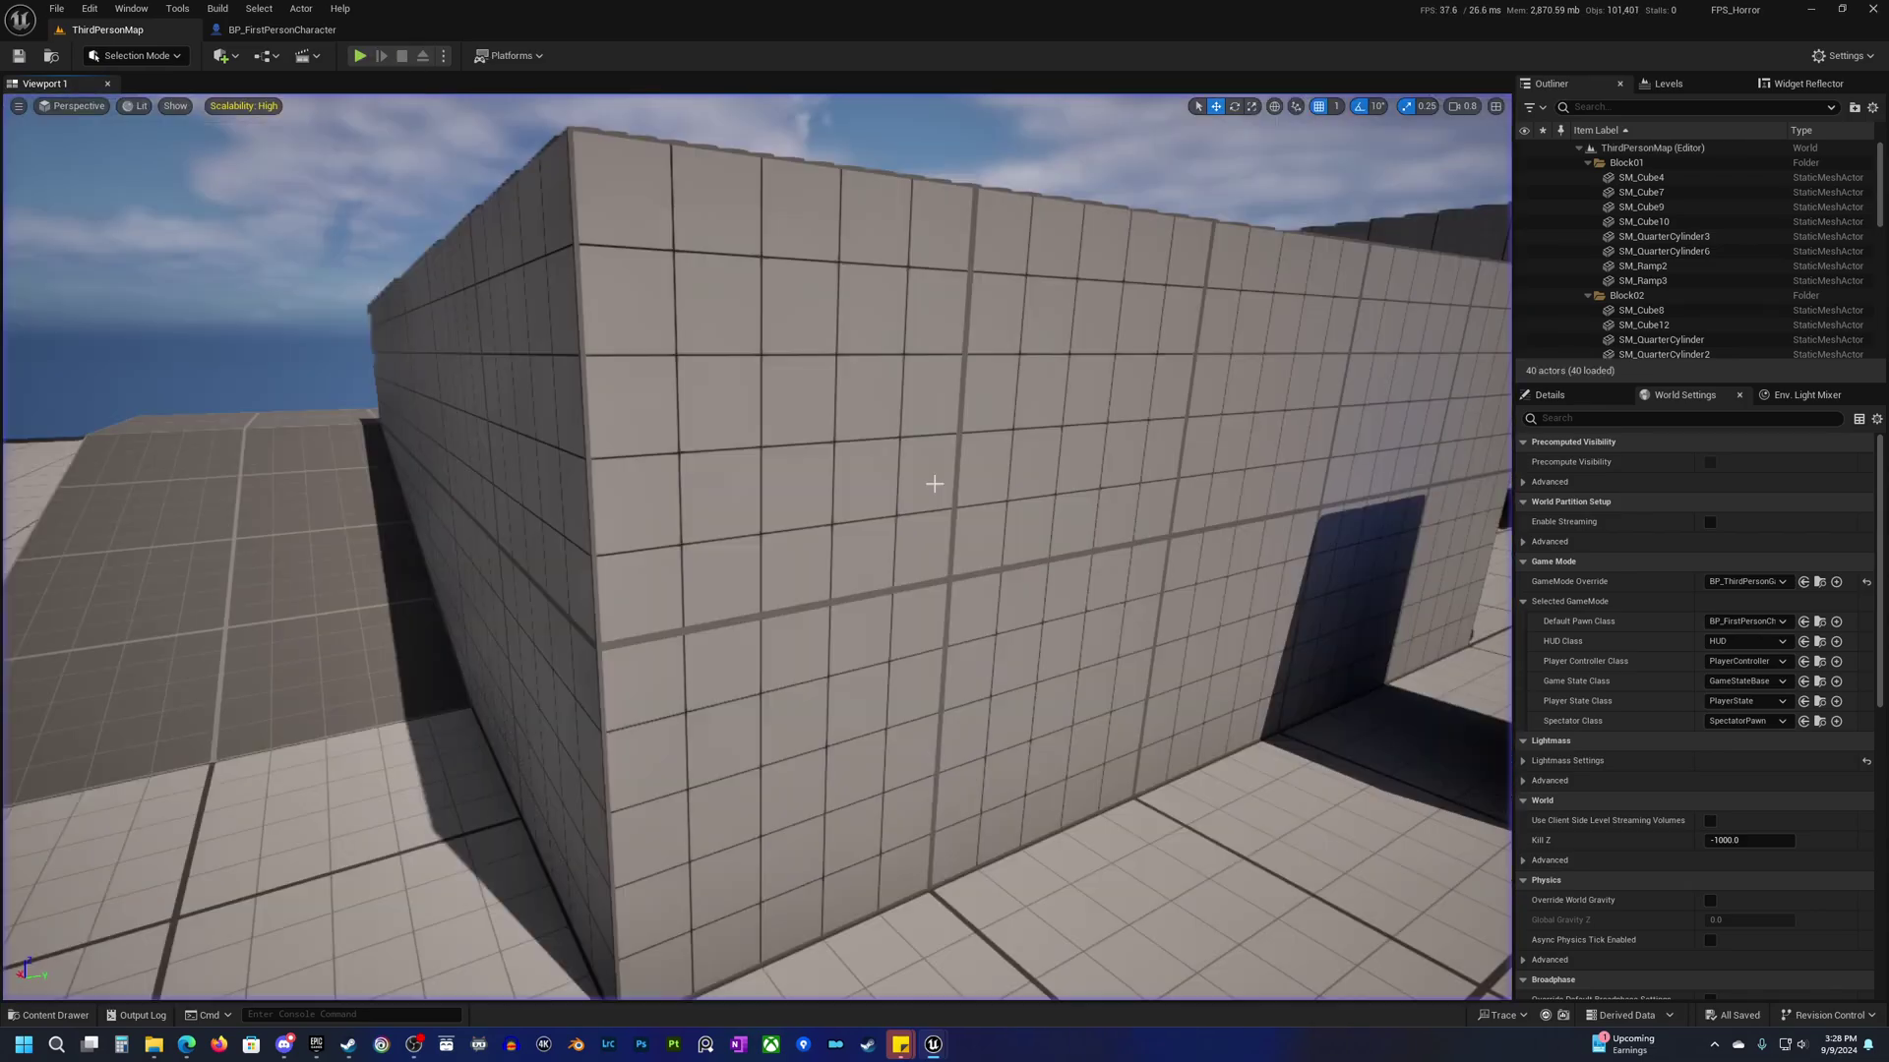
key(s)
right_drag(923, 594, 750, 541)
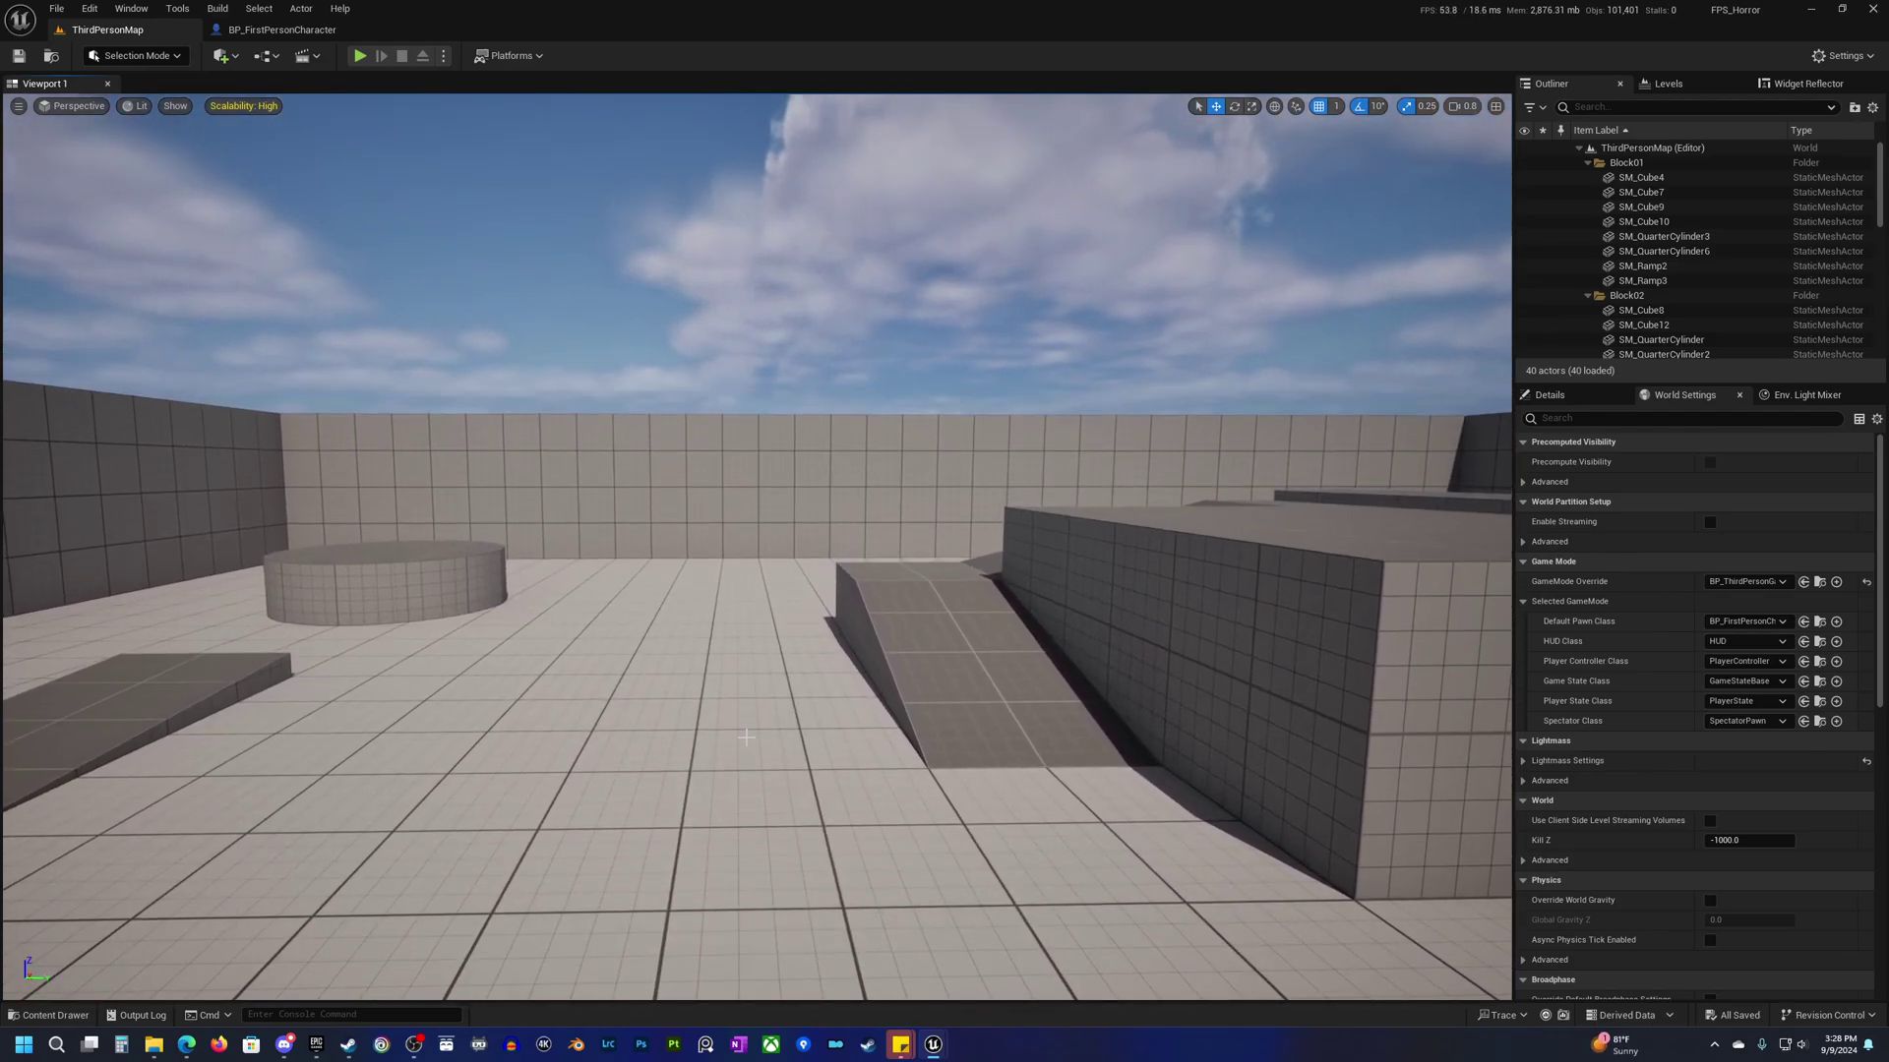
mouse_move(831, 722)
right_down()
mouse_move(838, 675)
mouse_move(858, 684)
mouse_move(816, 747)
right_up()
key(q)
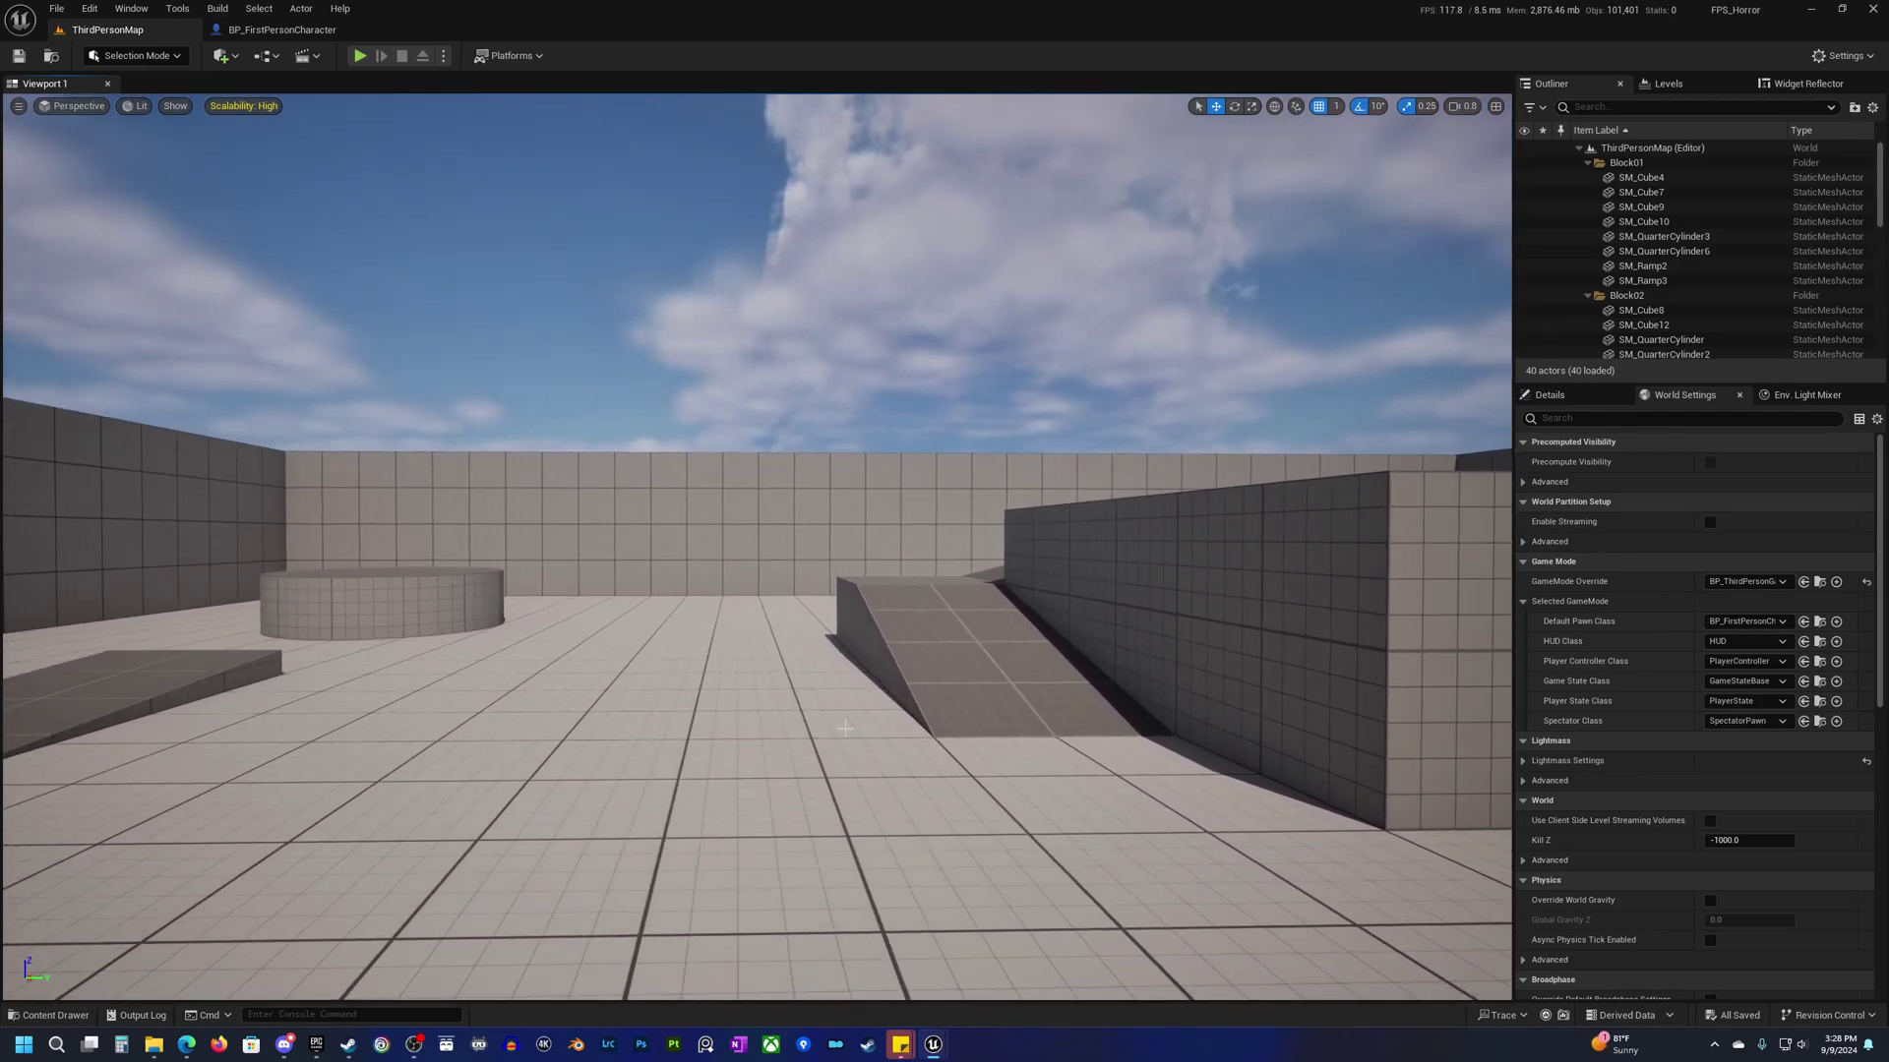